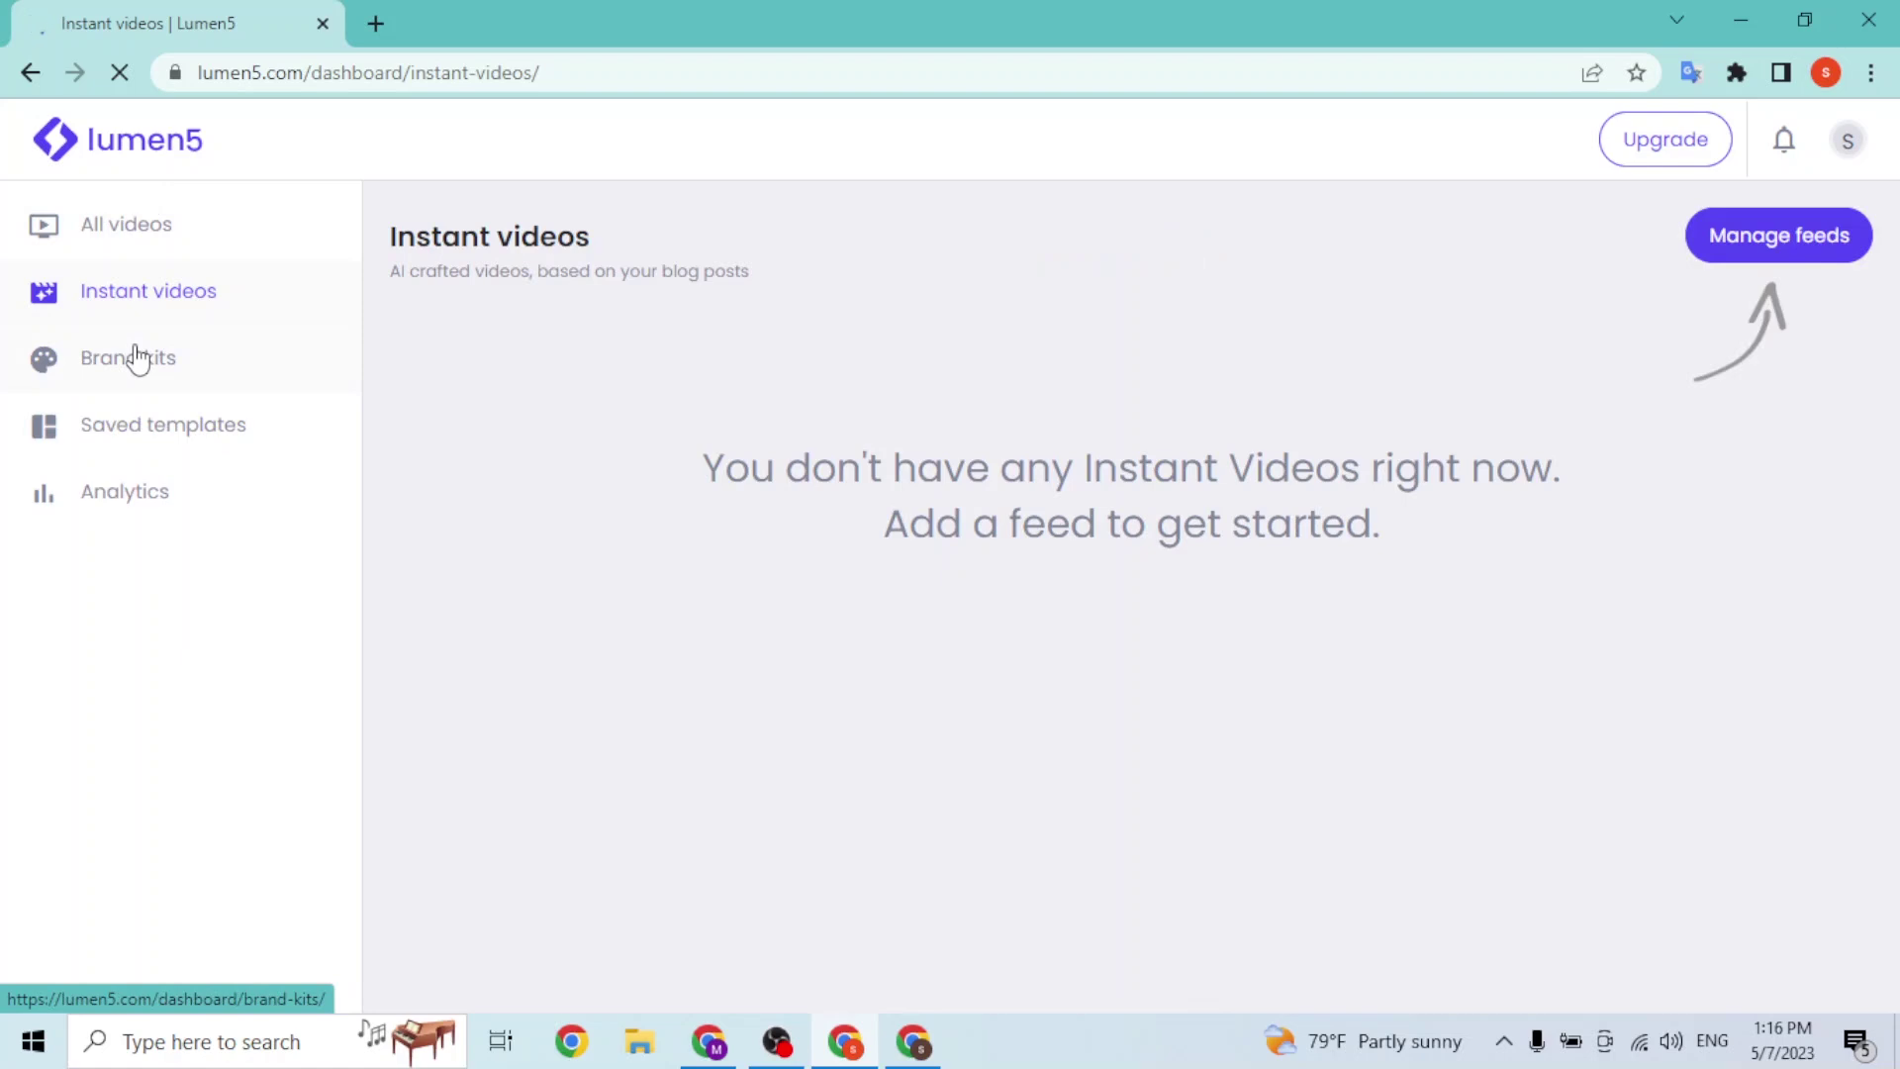
View the analytics overview and return to the list of all videos
{"action": "left_click", "coordinate": [180, 514]}
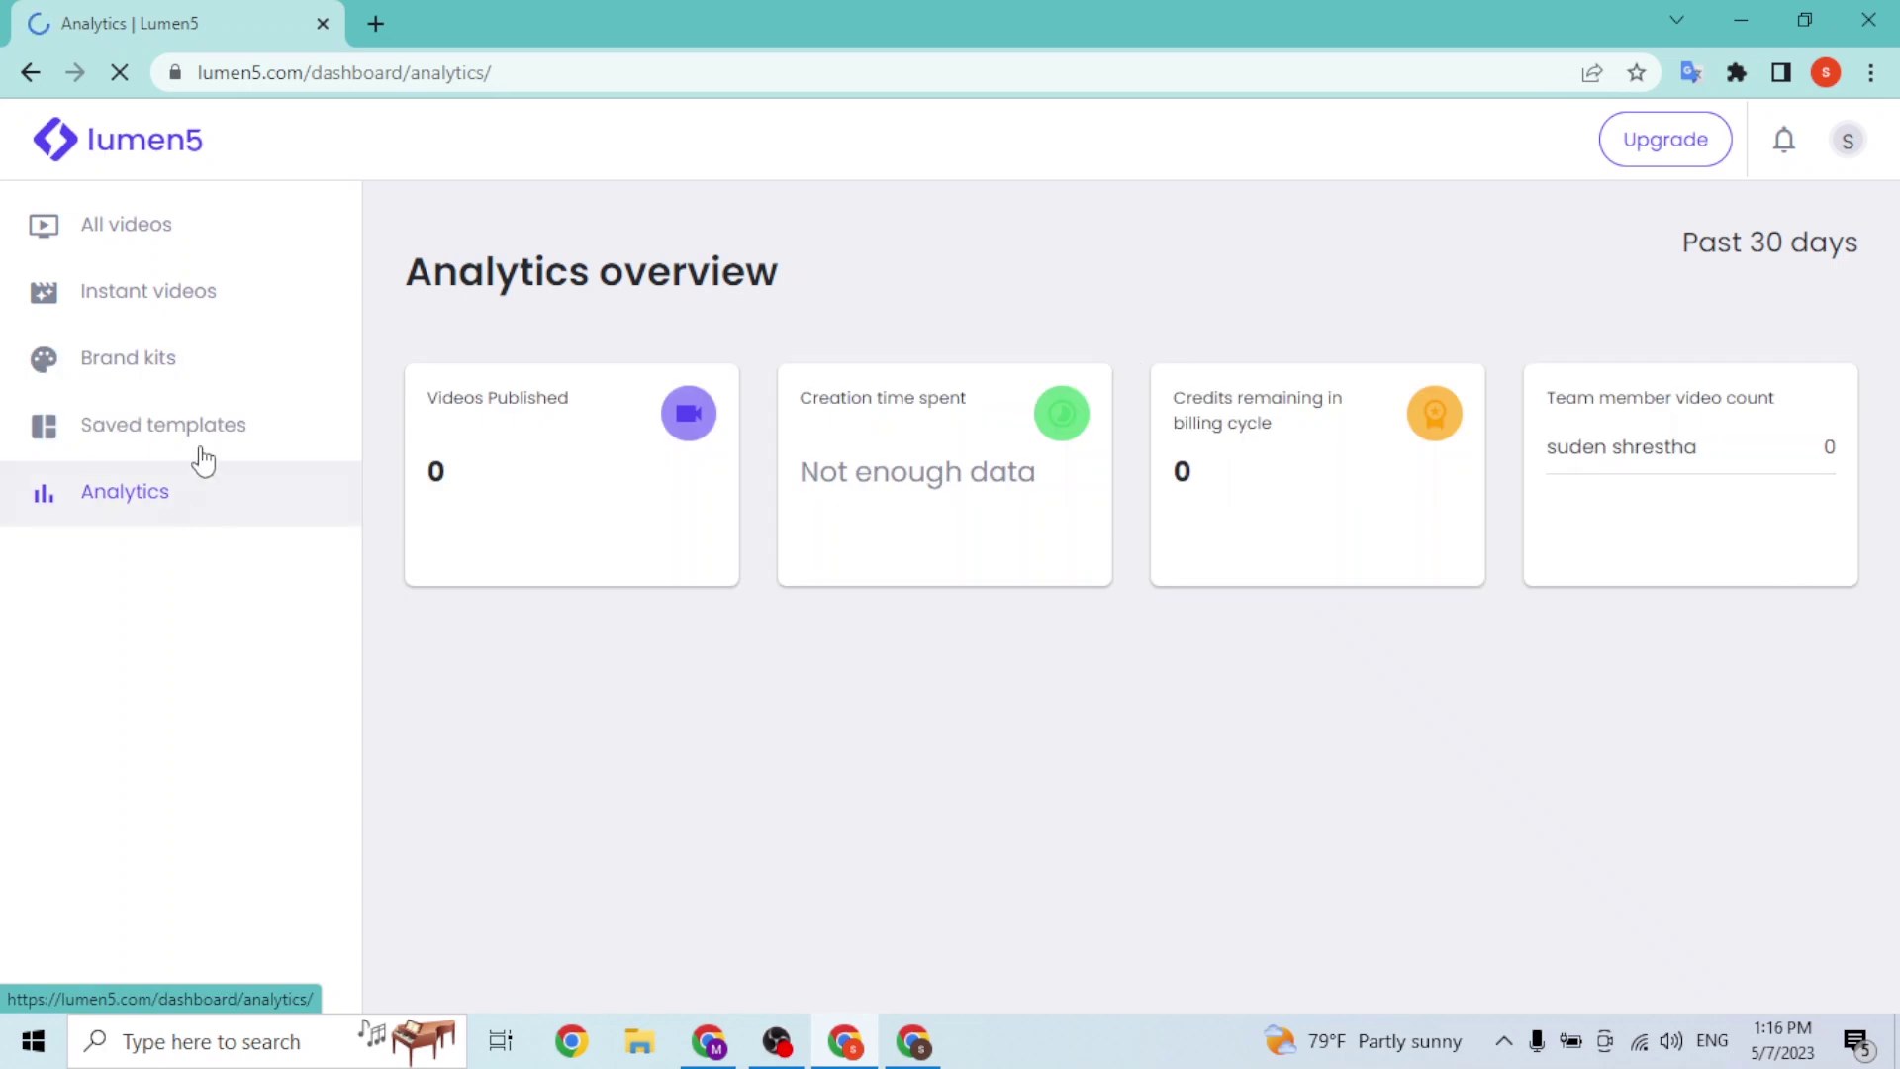
{"action": "left_click", "coordinate": [251, 247]}
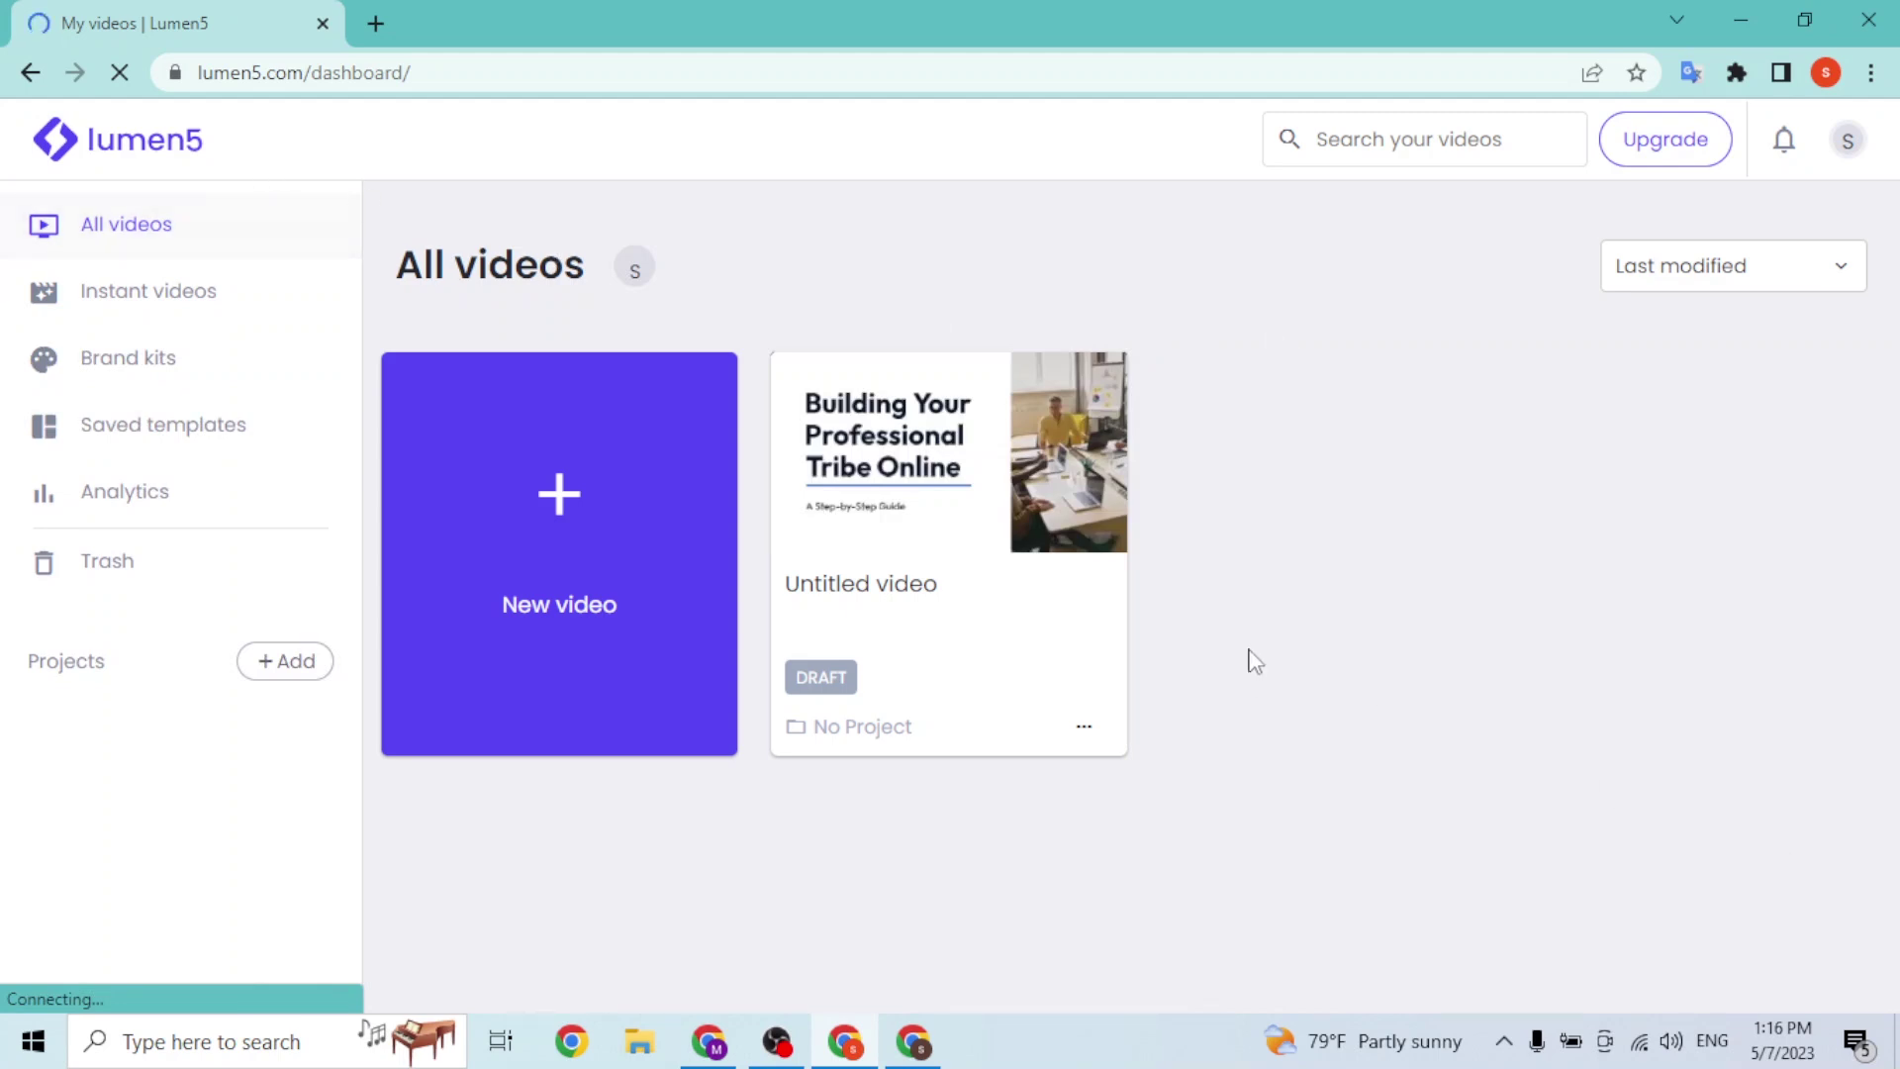
Start a new video and browse the template gallery through the Rectangular, Lines and Rounded categories
{"action": "left_click", "coordinate": [567, 505]}
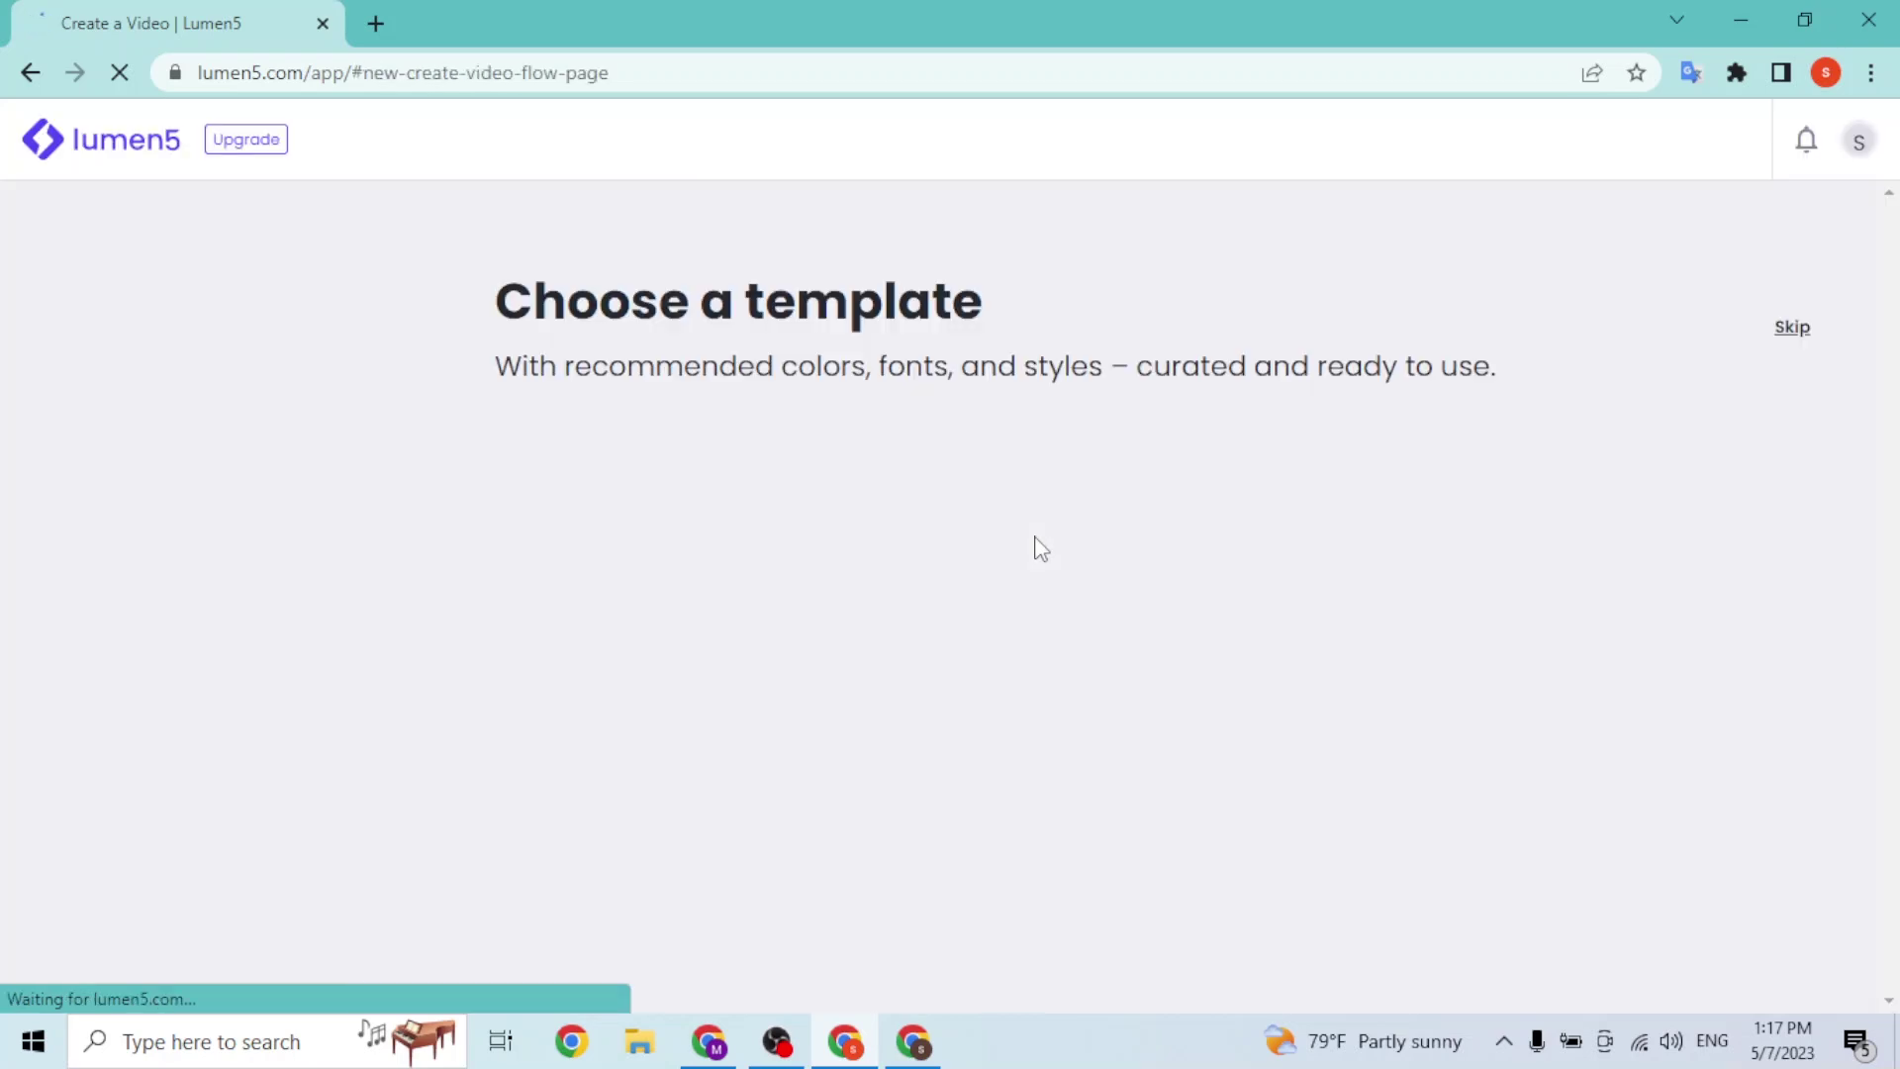
{"action": "scroll", "coordinate": [1039, 515], "scroll_direction": "down", "scroll_amount": 5}
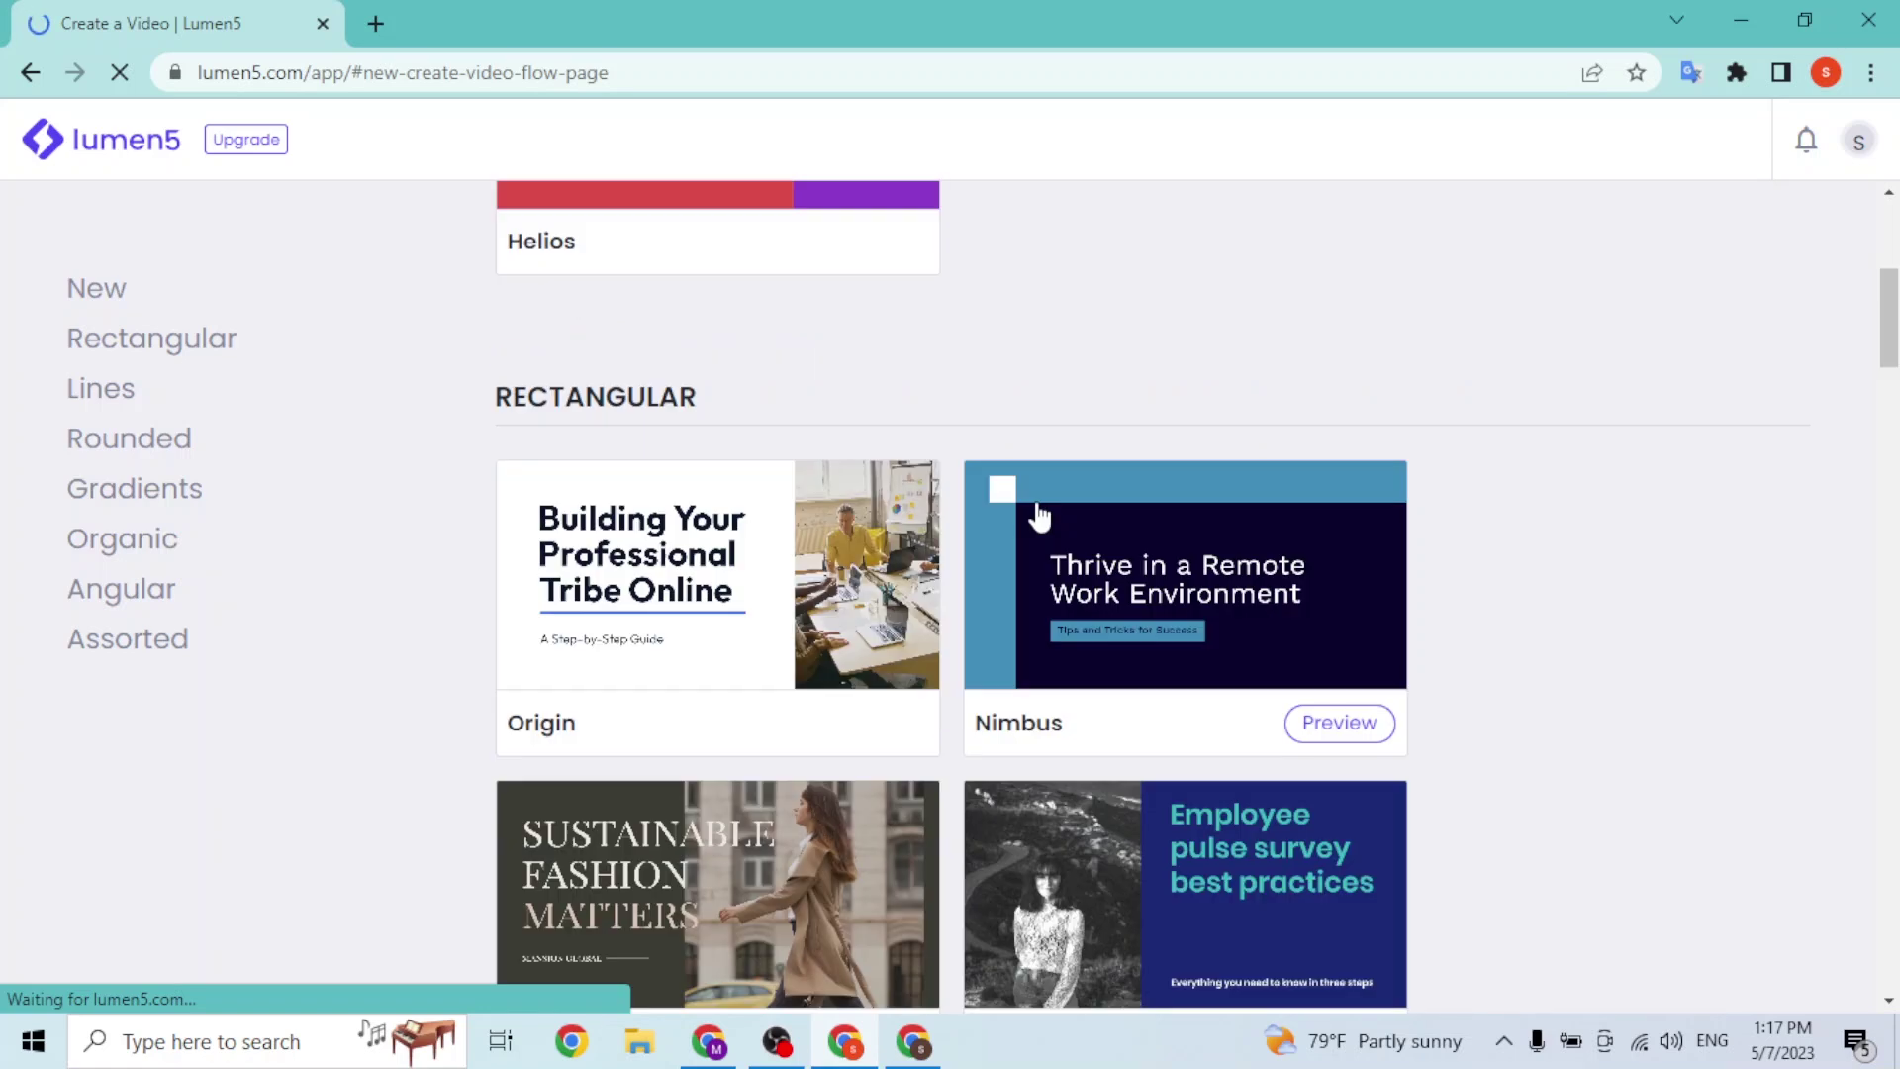
{"action": "scroll", "coordinate": [1039, 515], "scroll_direction": "down", "scroll_amount": 15}
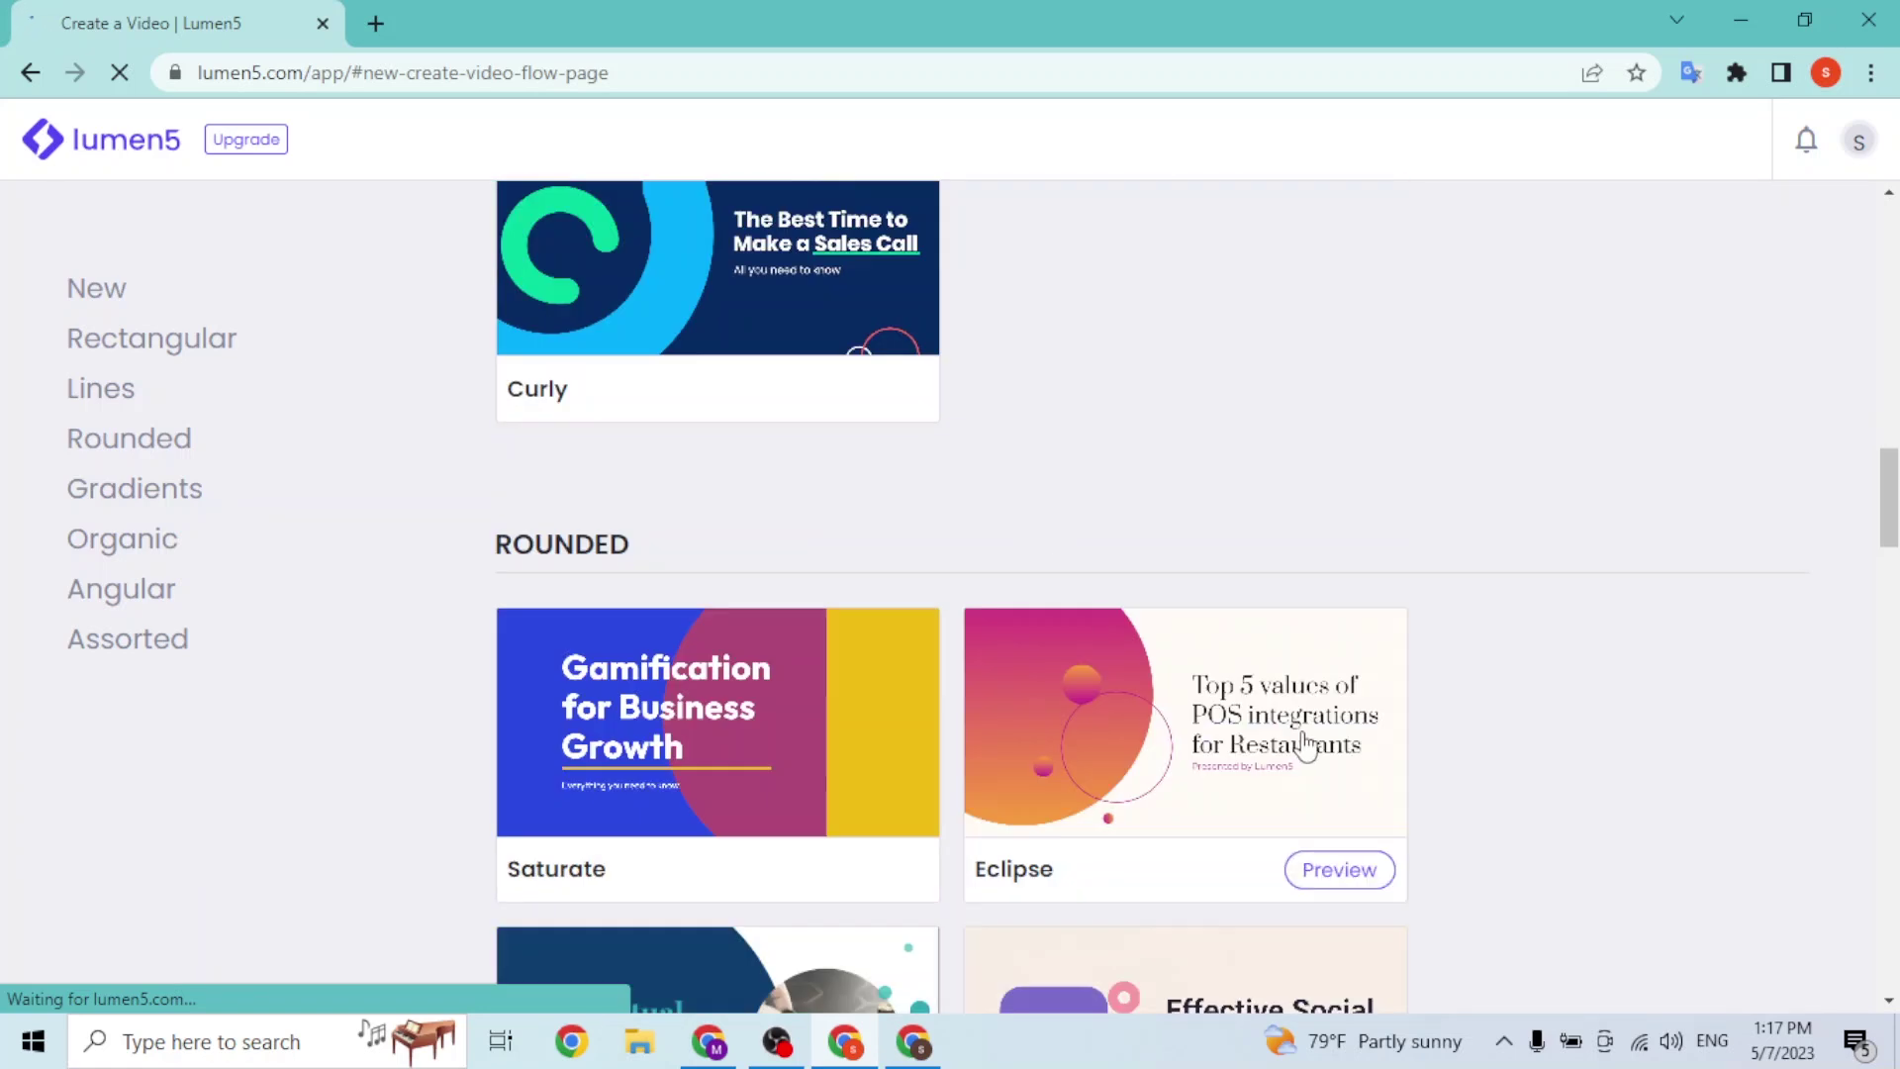
{"action": "scroll", "coordinate": [1297, 733], "scroll_direction": "up", "scroll_amount": 20}
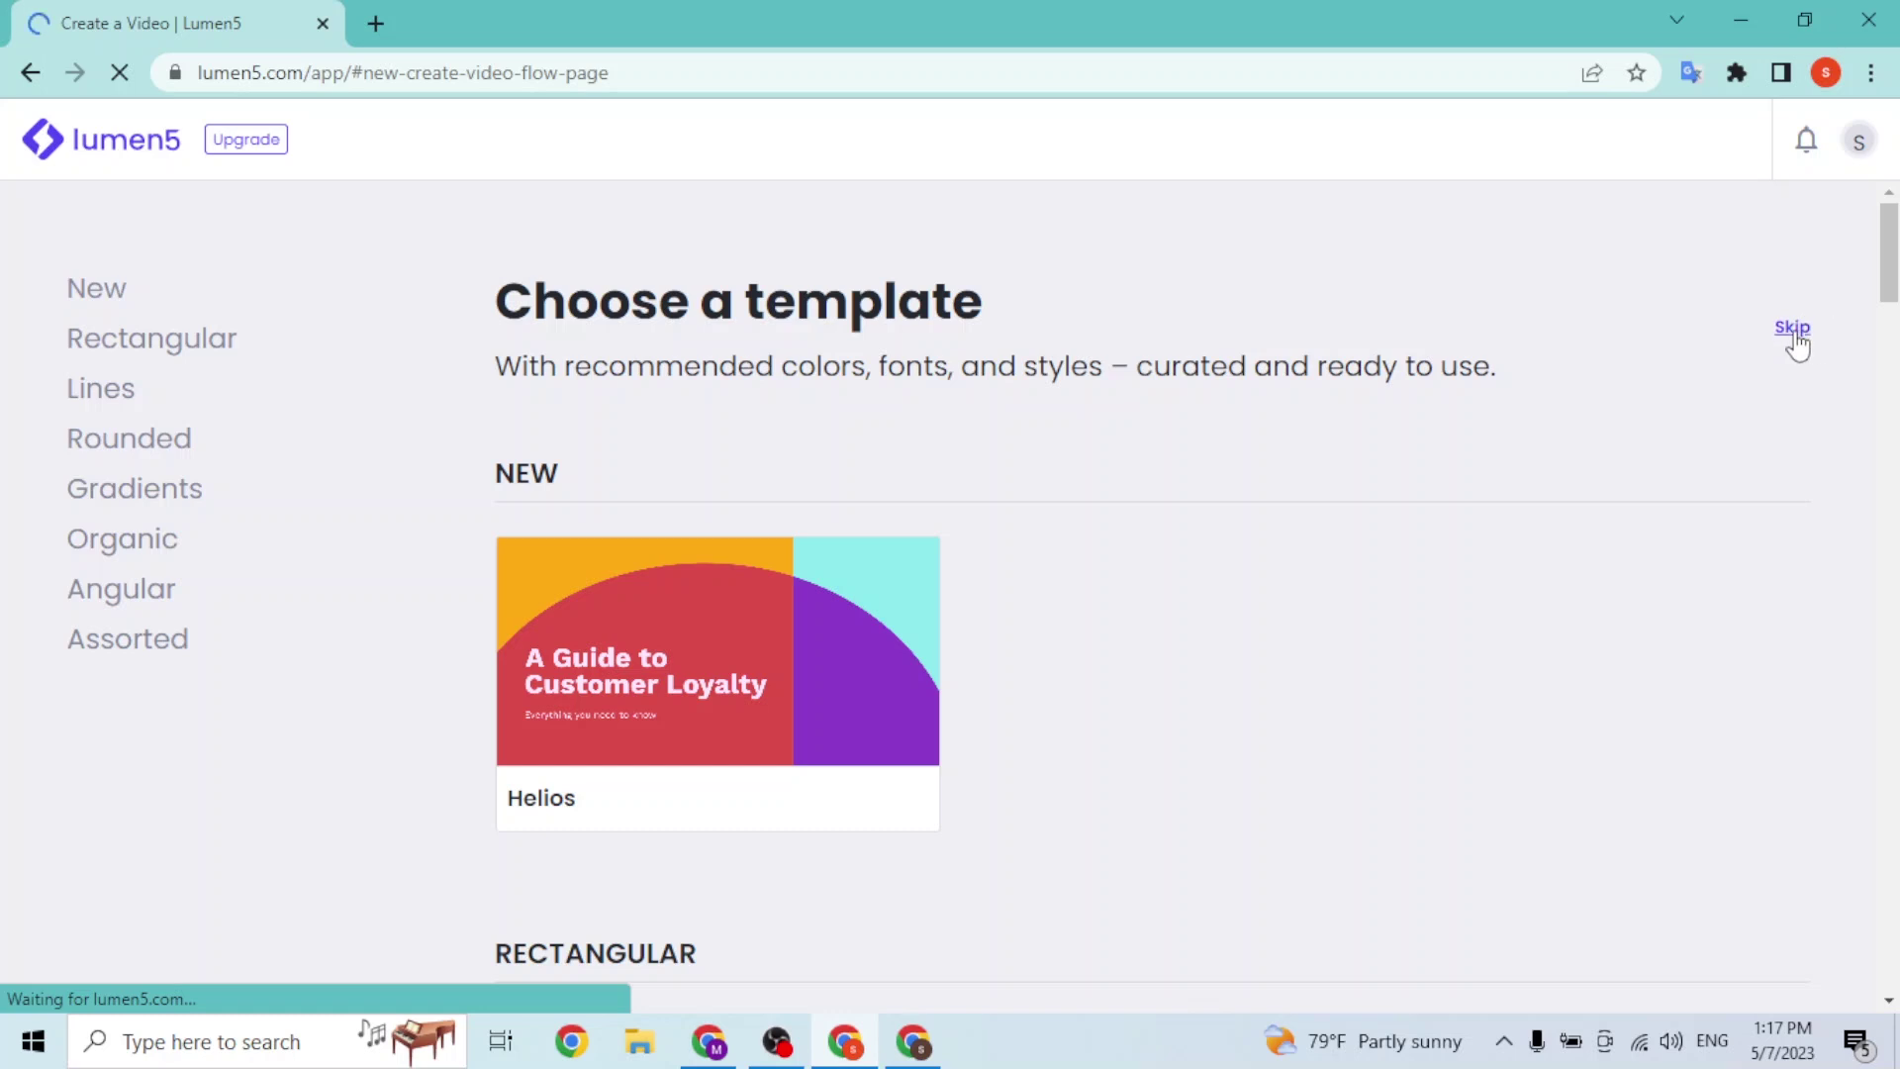
{"action": "scroll", "coordinate": [1484, 430], "scroll_direction": "down", "scroll_amount": 7}
{"action": "scroll", "coordinate": [1485, 430], "scroll_direction": "down", "scroll_amount": 7}
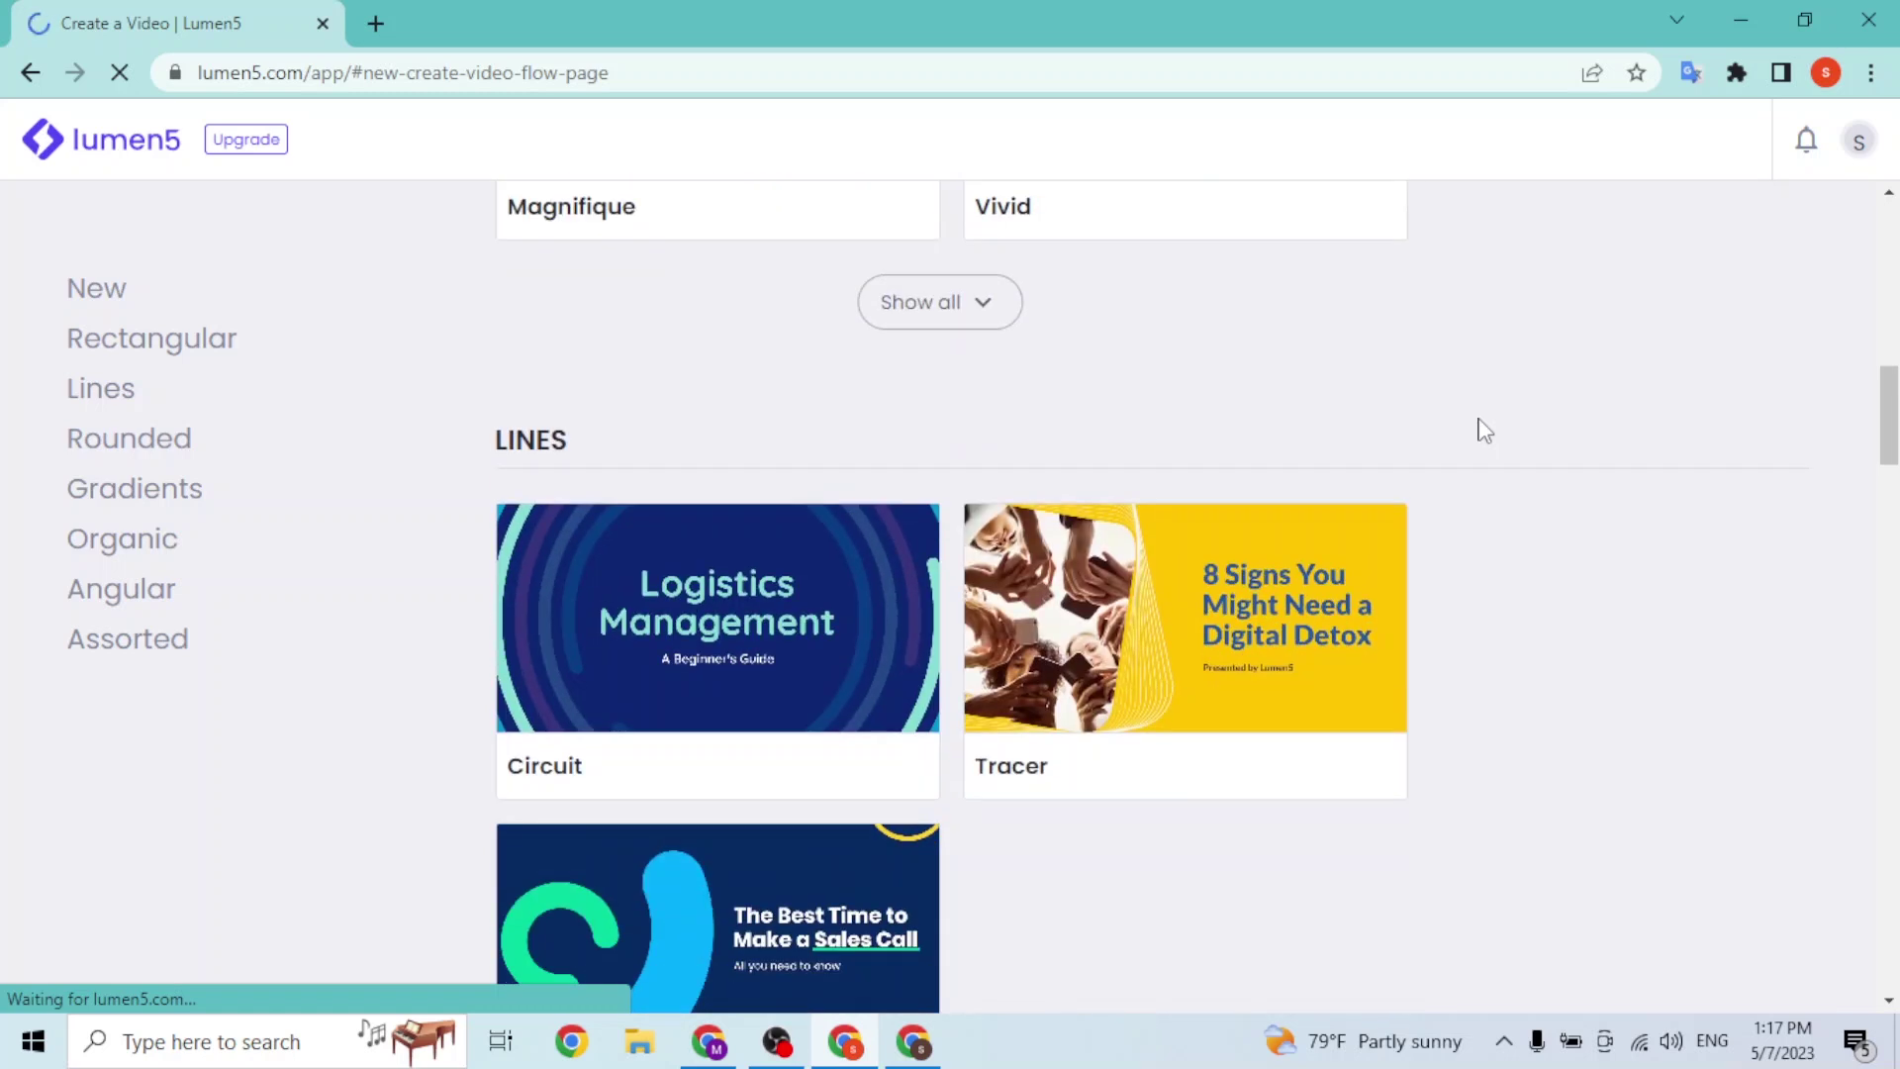
{"action": "scroll", "coordinate": [1484, 430], "scroll_direction": "down", "scroll_amount": 7}
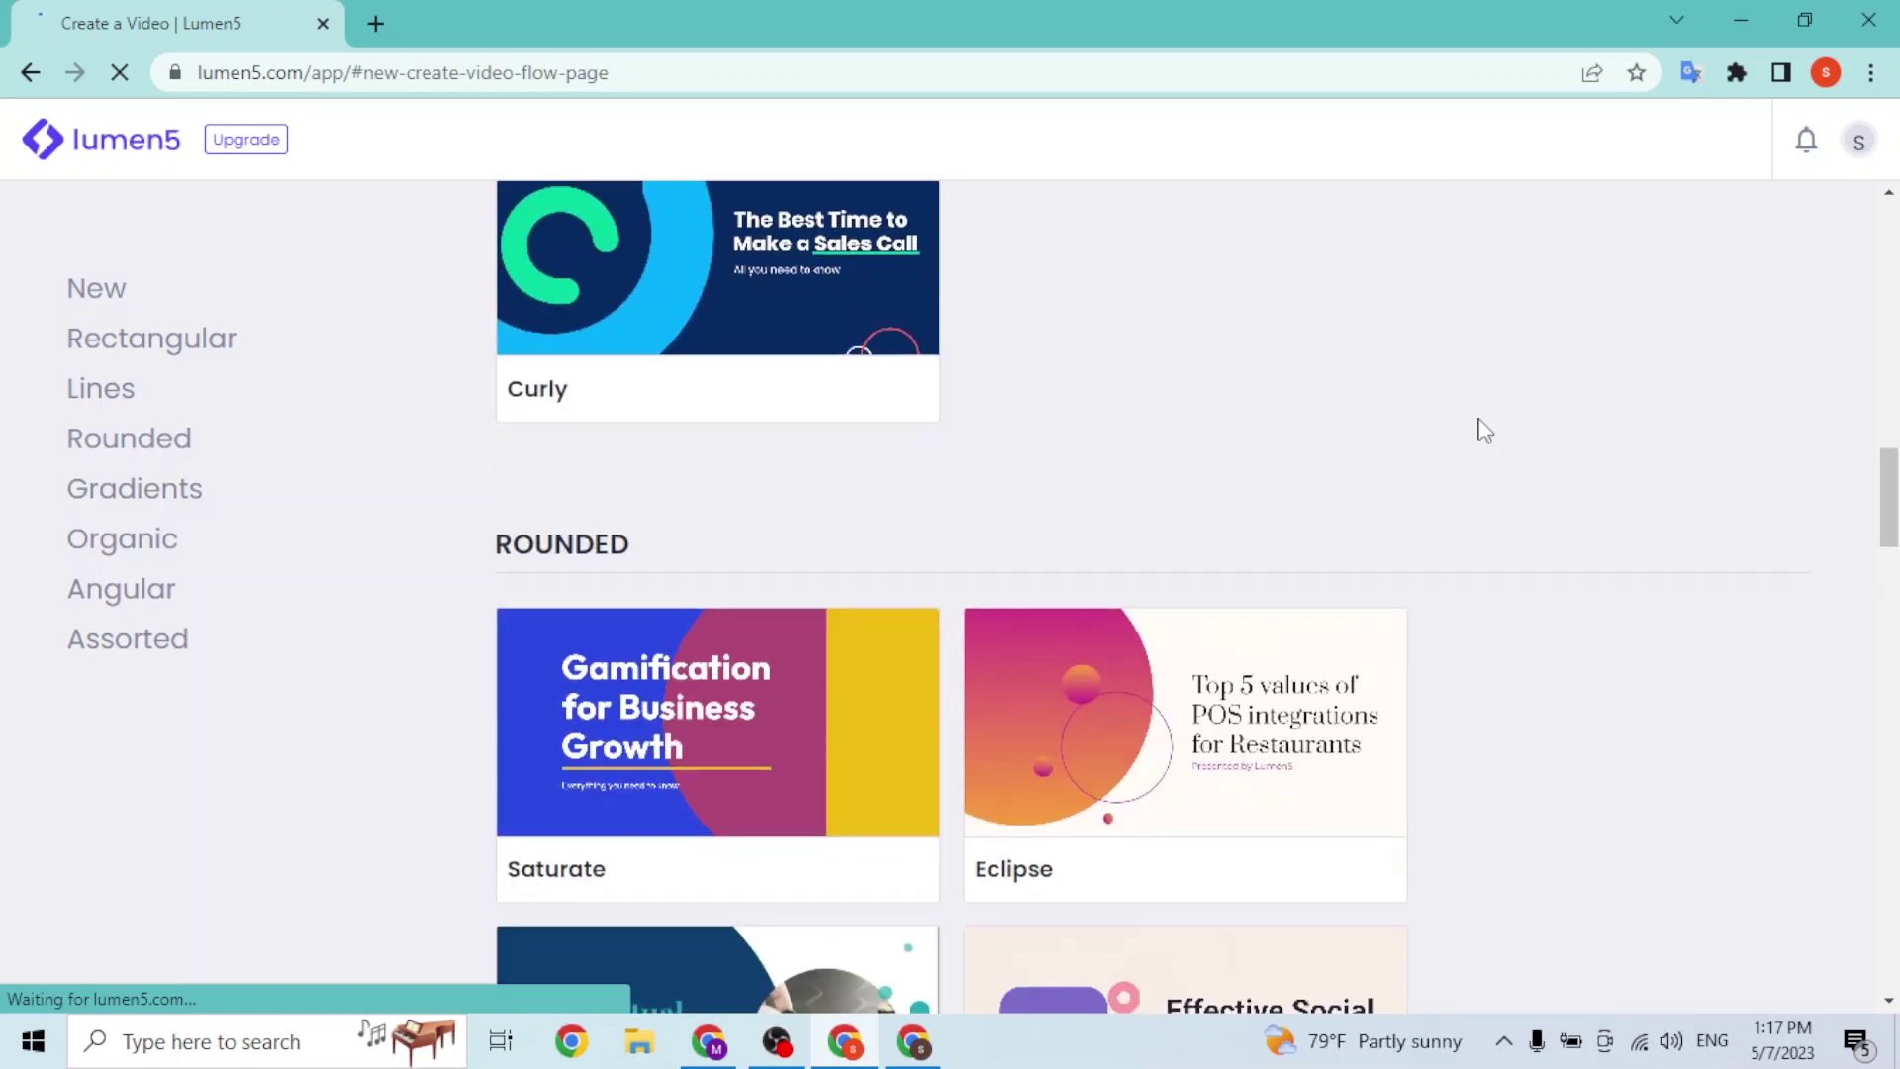
{"action": "scroll", "coordinate": [1484, 430], "scroll_direction": "down", "scroll_amount": 5}
{"action": "scroll", "coordinate": [1475, 430], "scroll_direction": "up", "scroll_amount": 11}
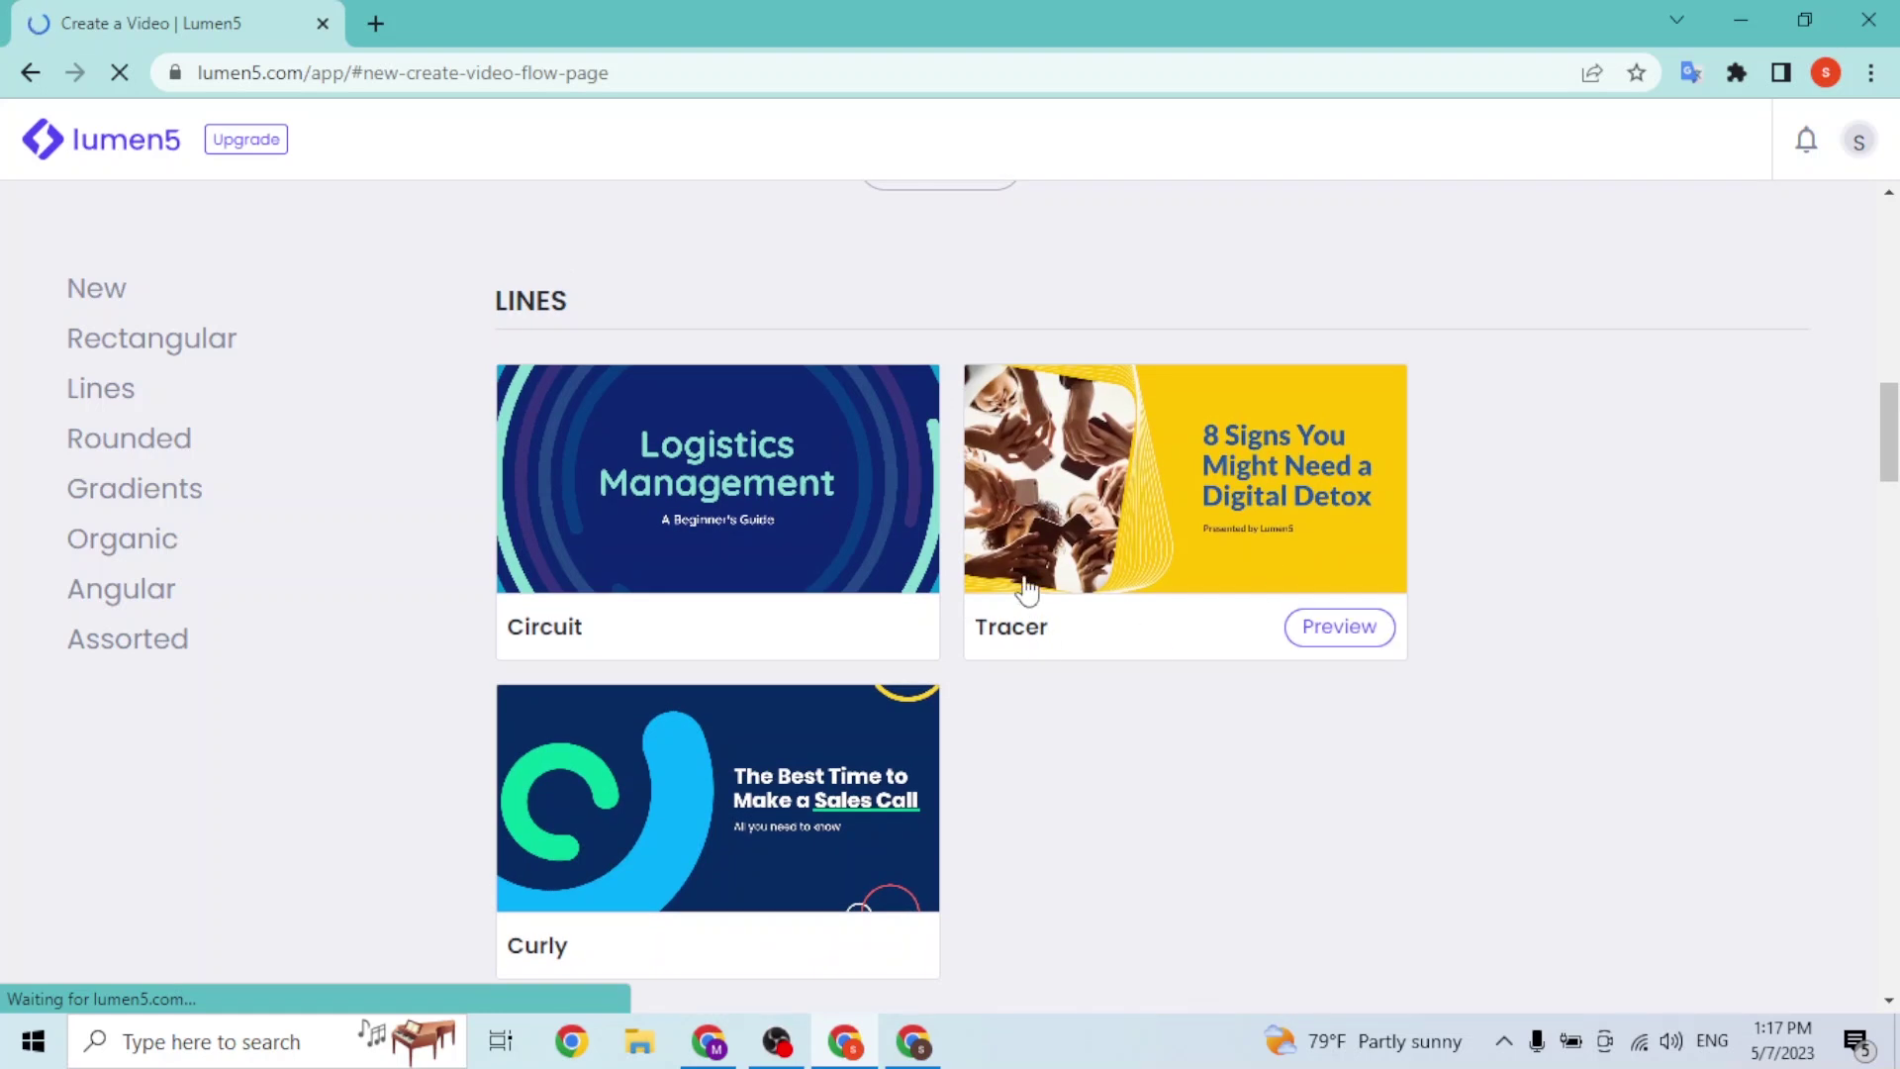
Preview the Tracer template and create the video from it in 16:9 format
{"action": "left_click", "coordinate": [1167, 534]}
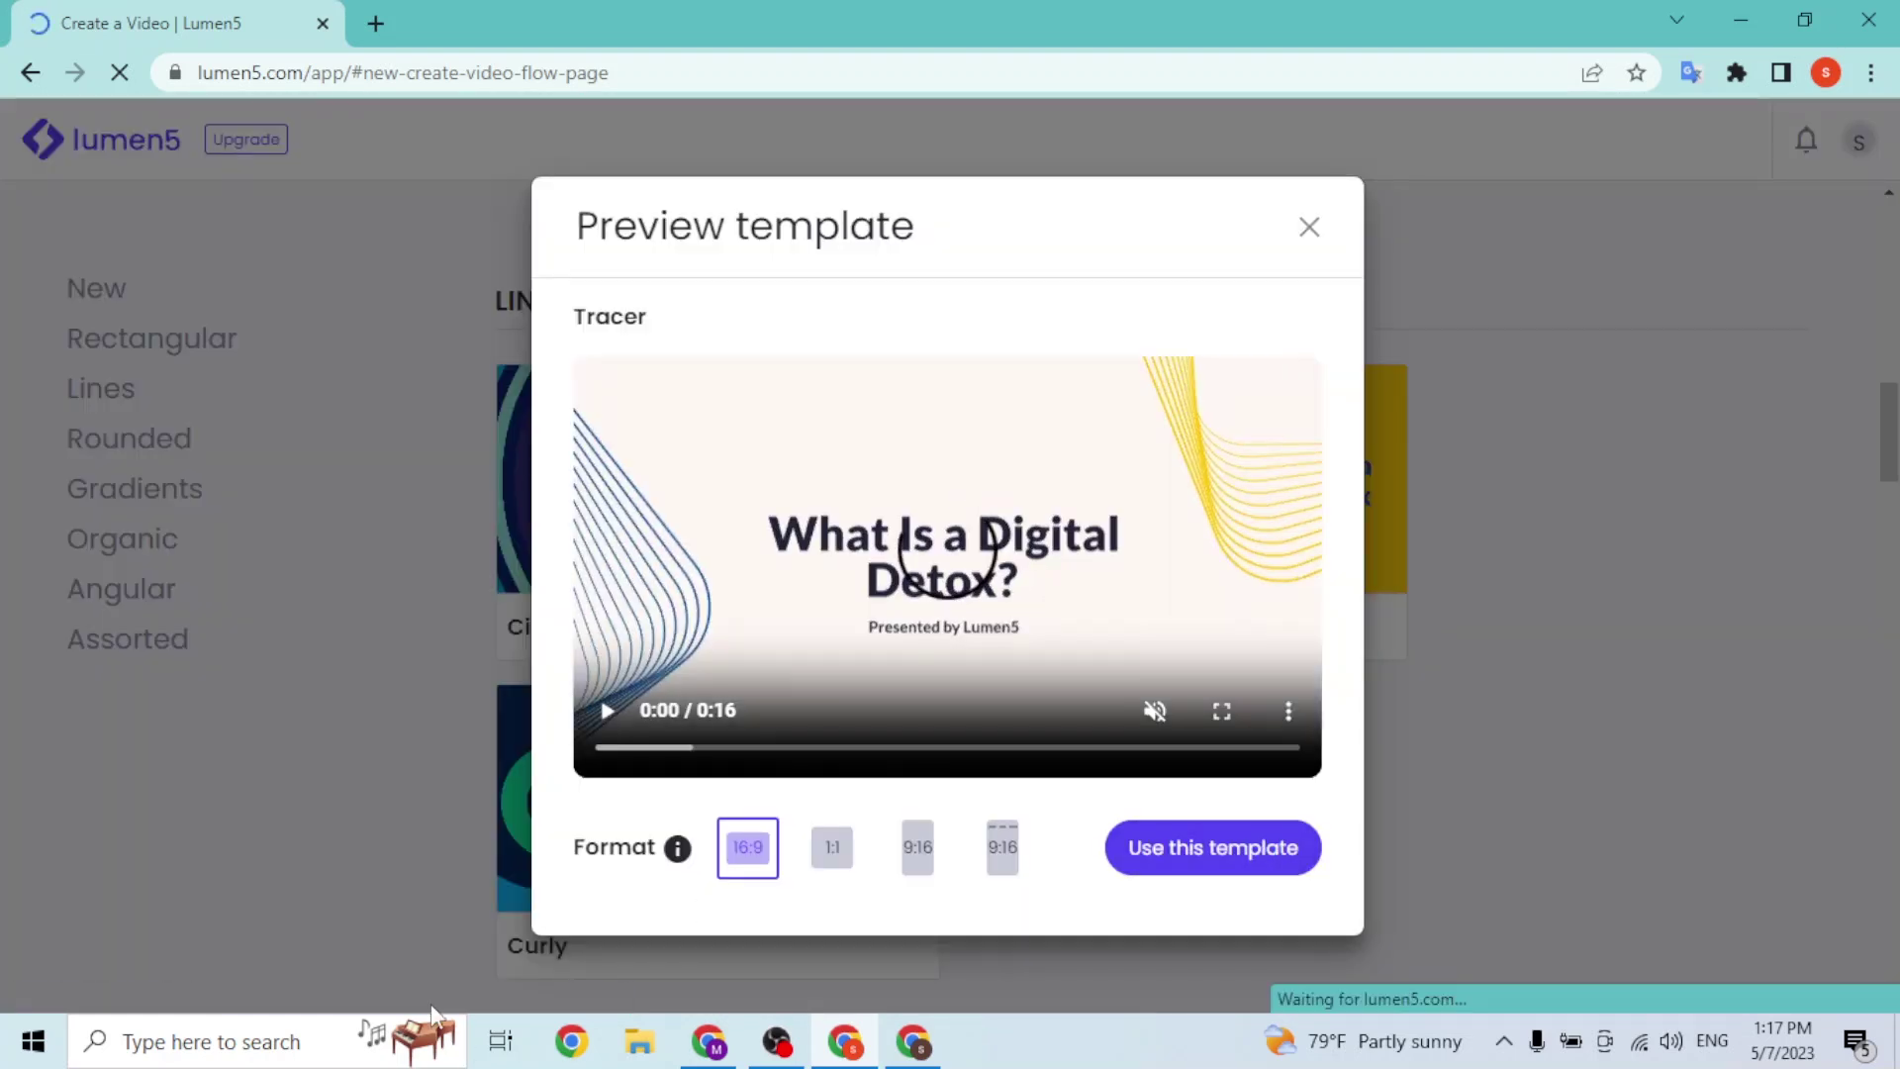
{"action": "left_click", "coordinate": [763, 544]}
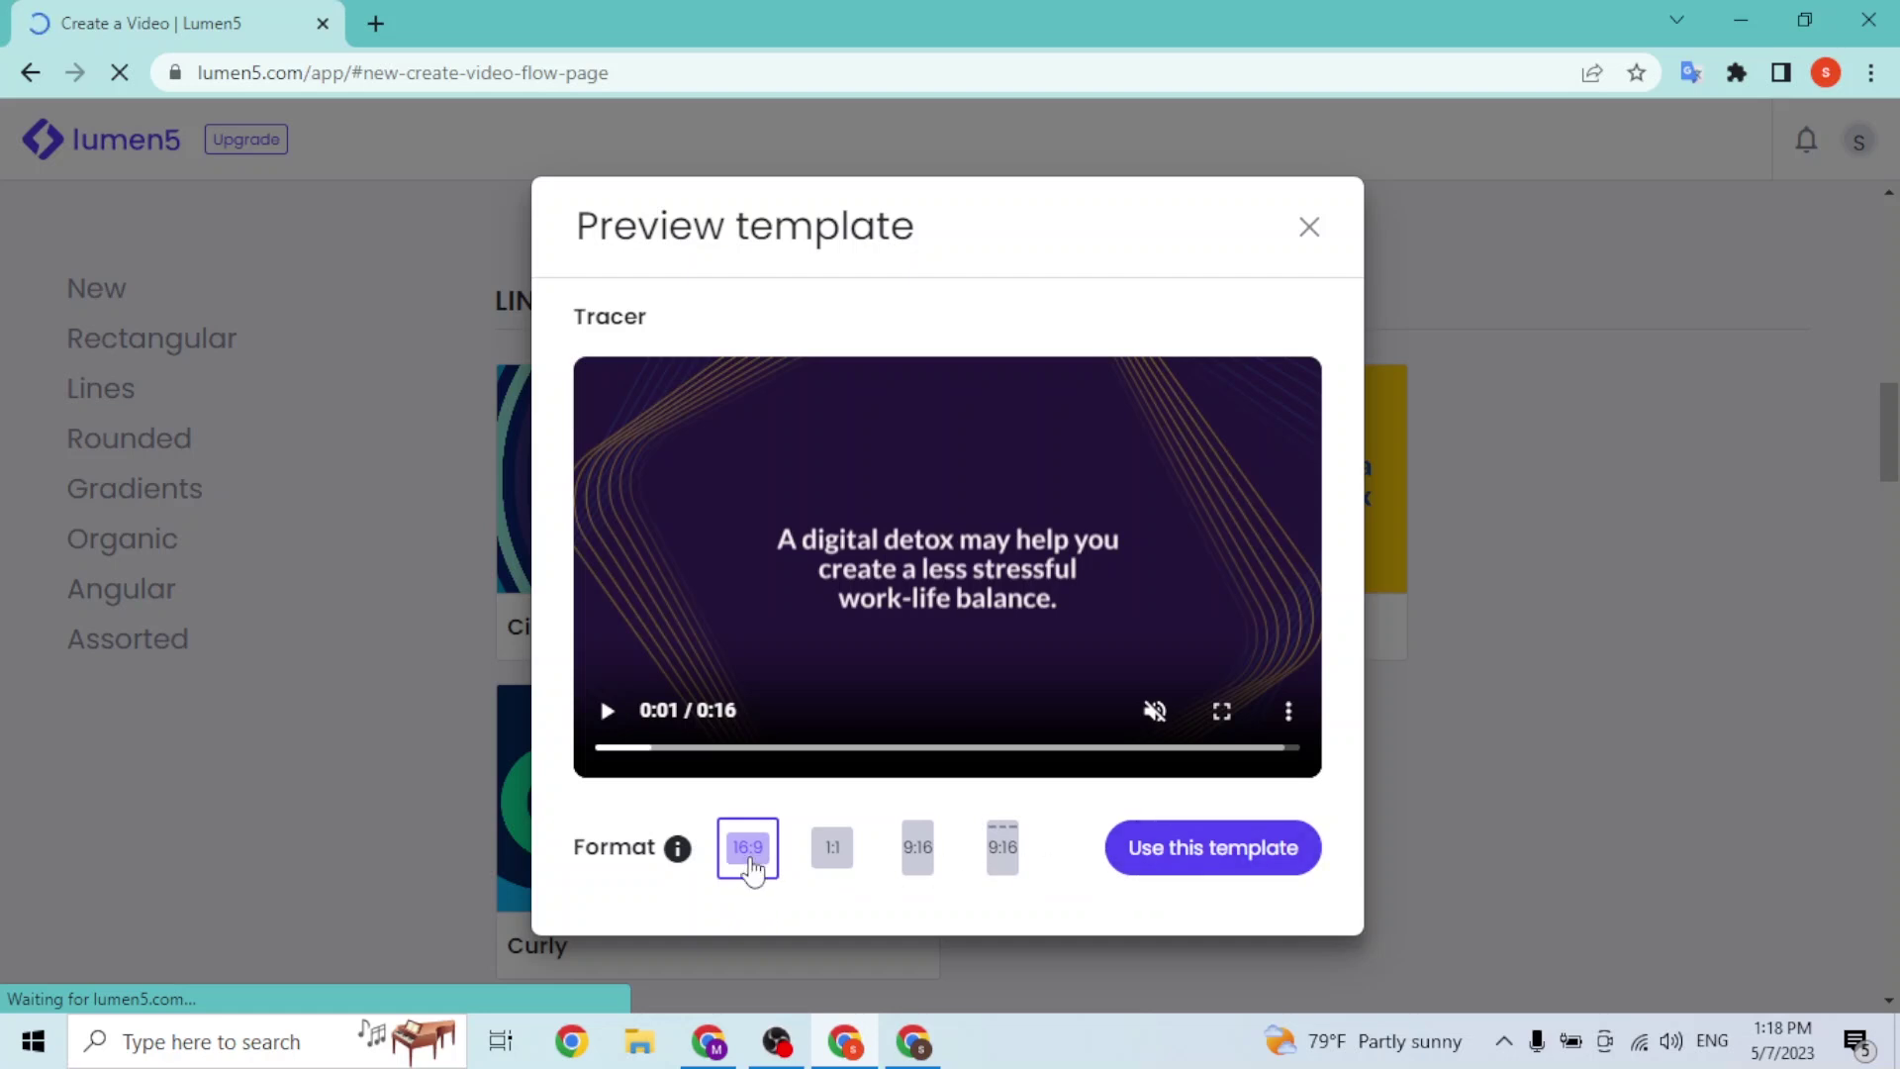
{"action": "left_click", "coordinate": [1197, 878]}
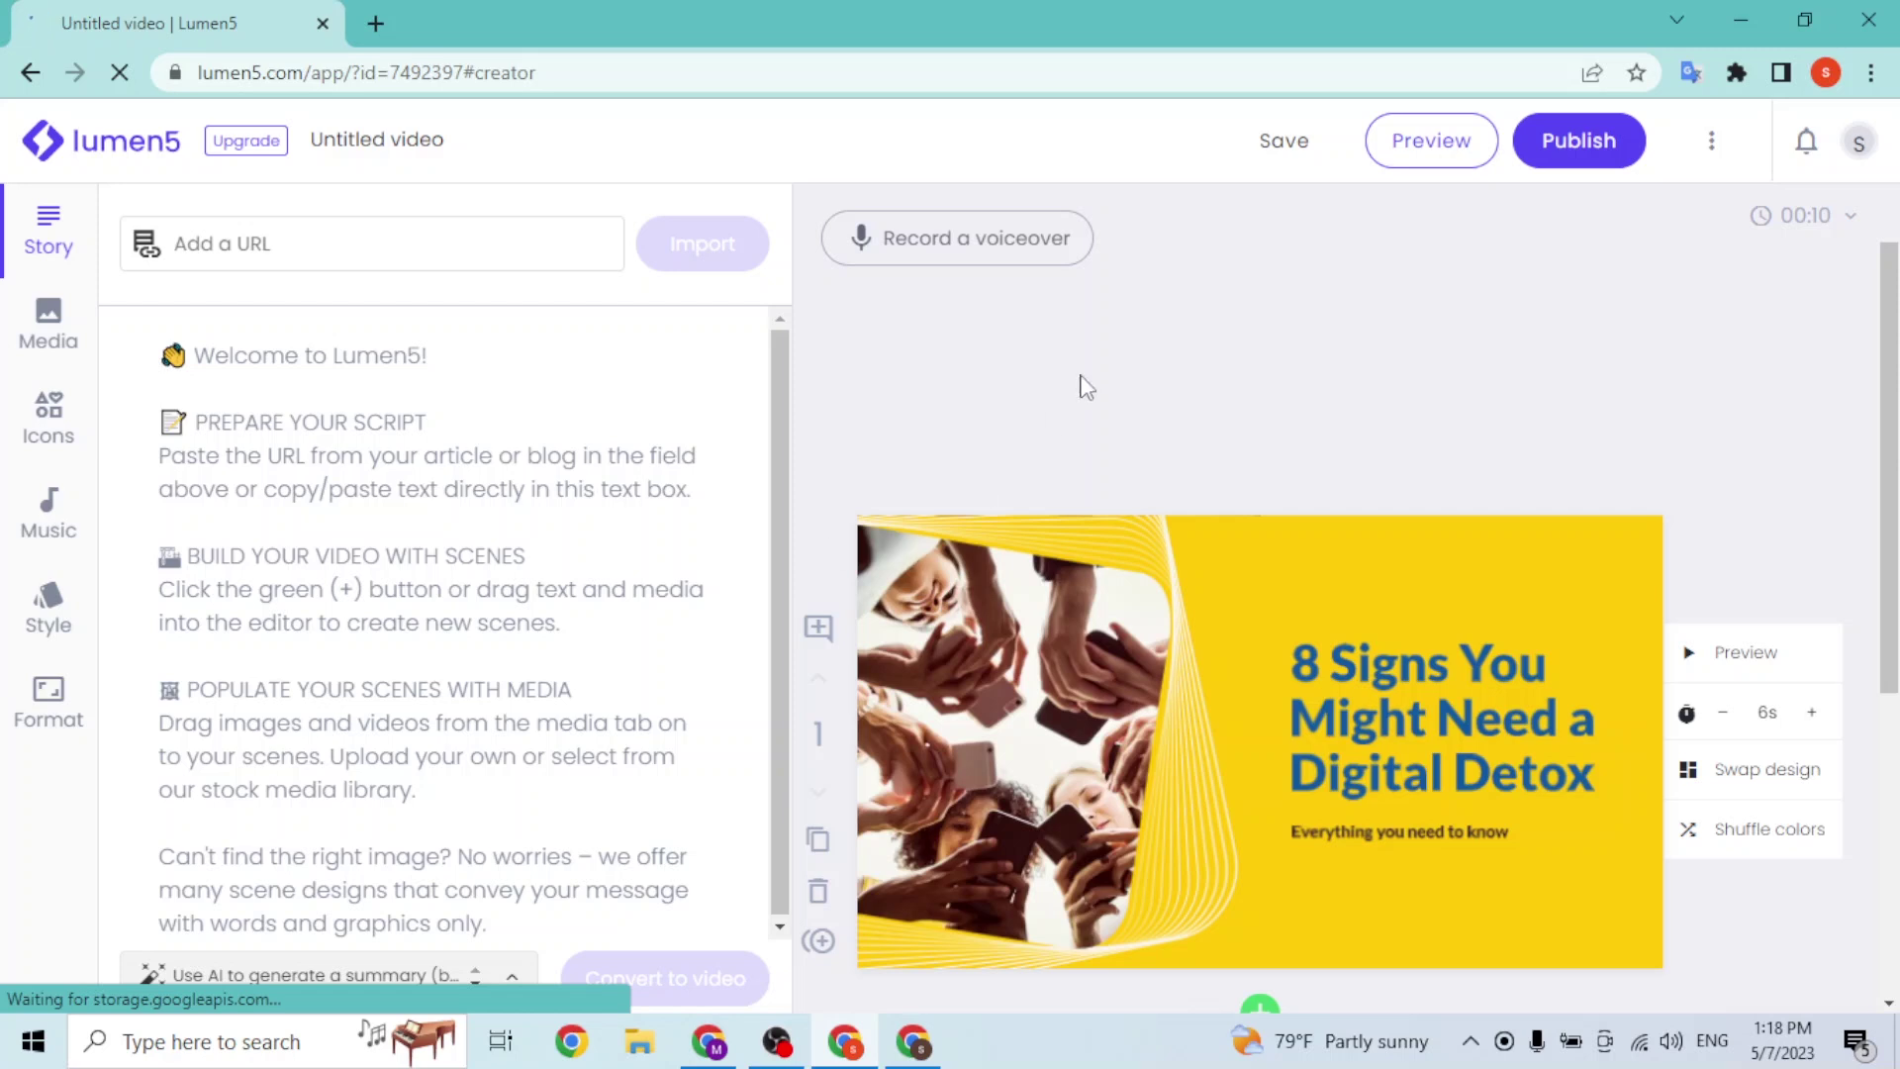
Examine the article URL field and the script text box in the Story section
{"action": "left_click", "coordinate": [371, 387]}
{"action": "left_click", "coordinate": [272, 259]}
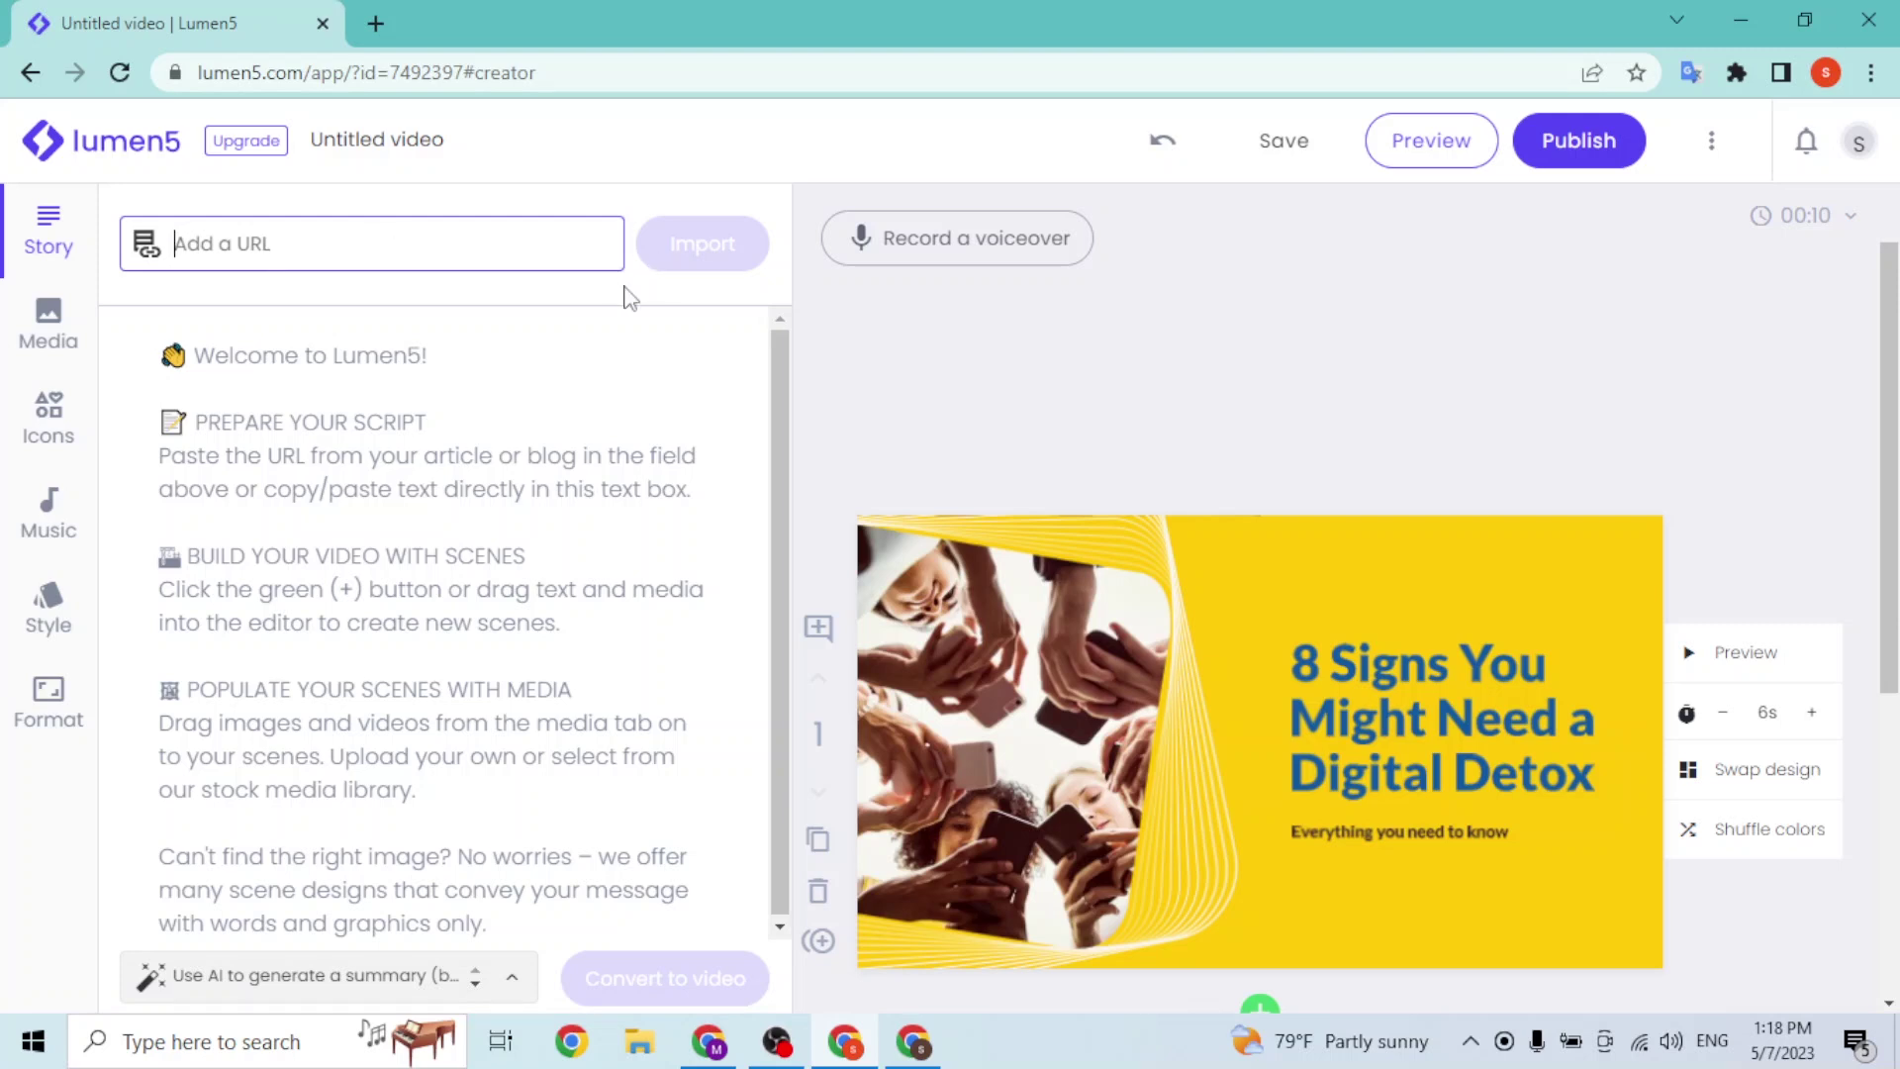
{"action": "left_click", "coordinate": [505, 364]}
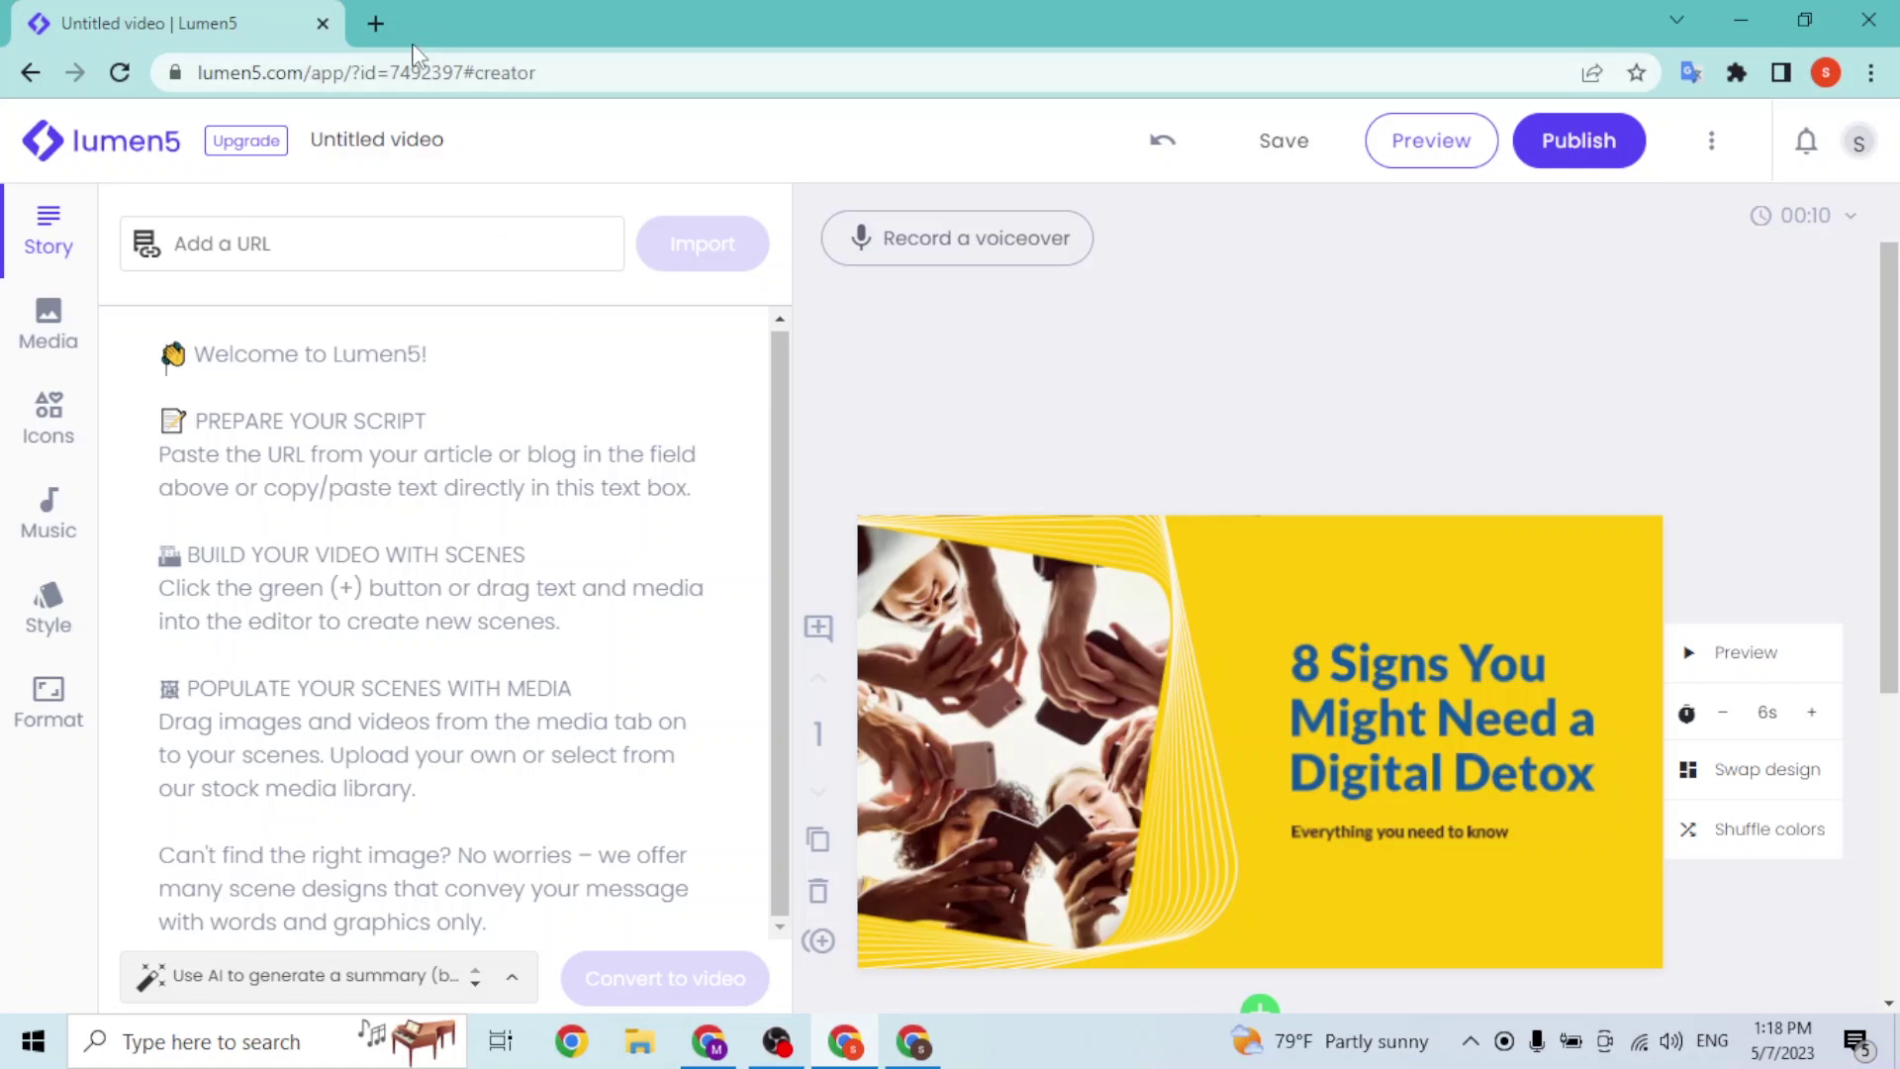
Open chat.openai.com in a new browser tab and log in to ChatGPT with the existing Google account
{"action": "left_click", "coordinate": [381, 28]}
{"action": "type", "text": "chat"}
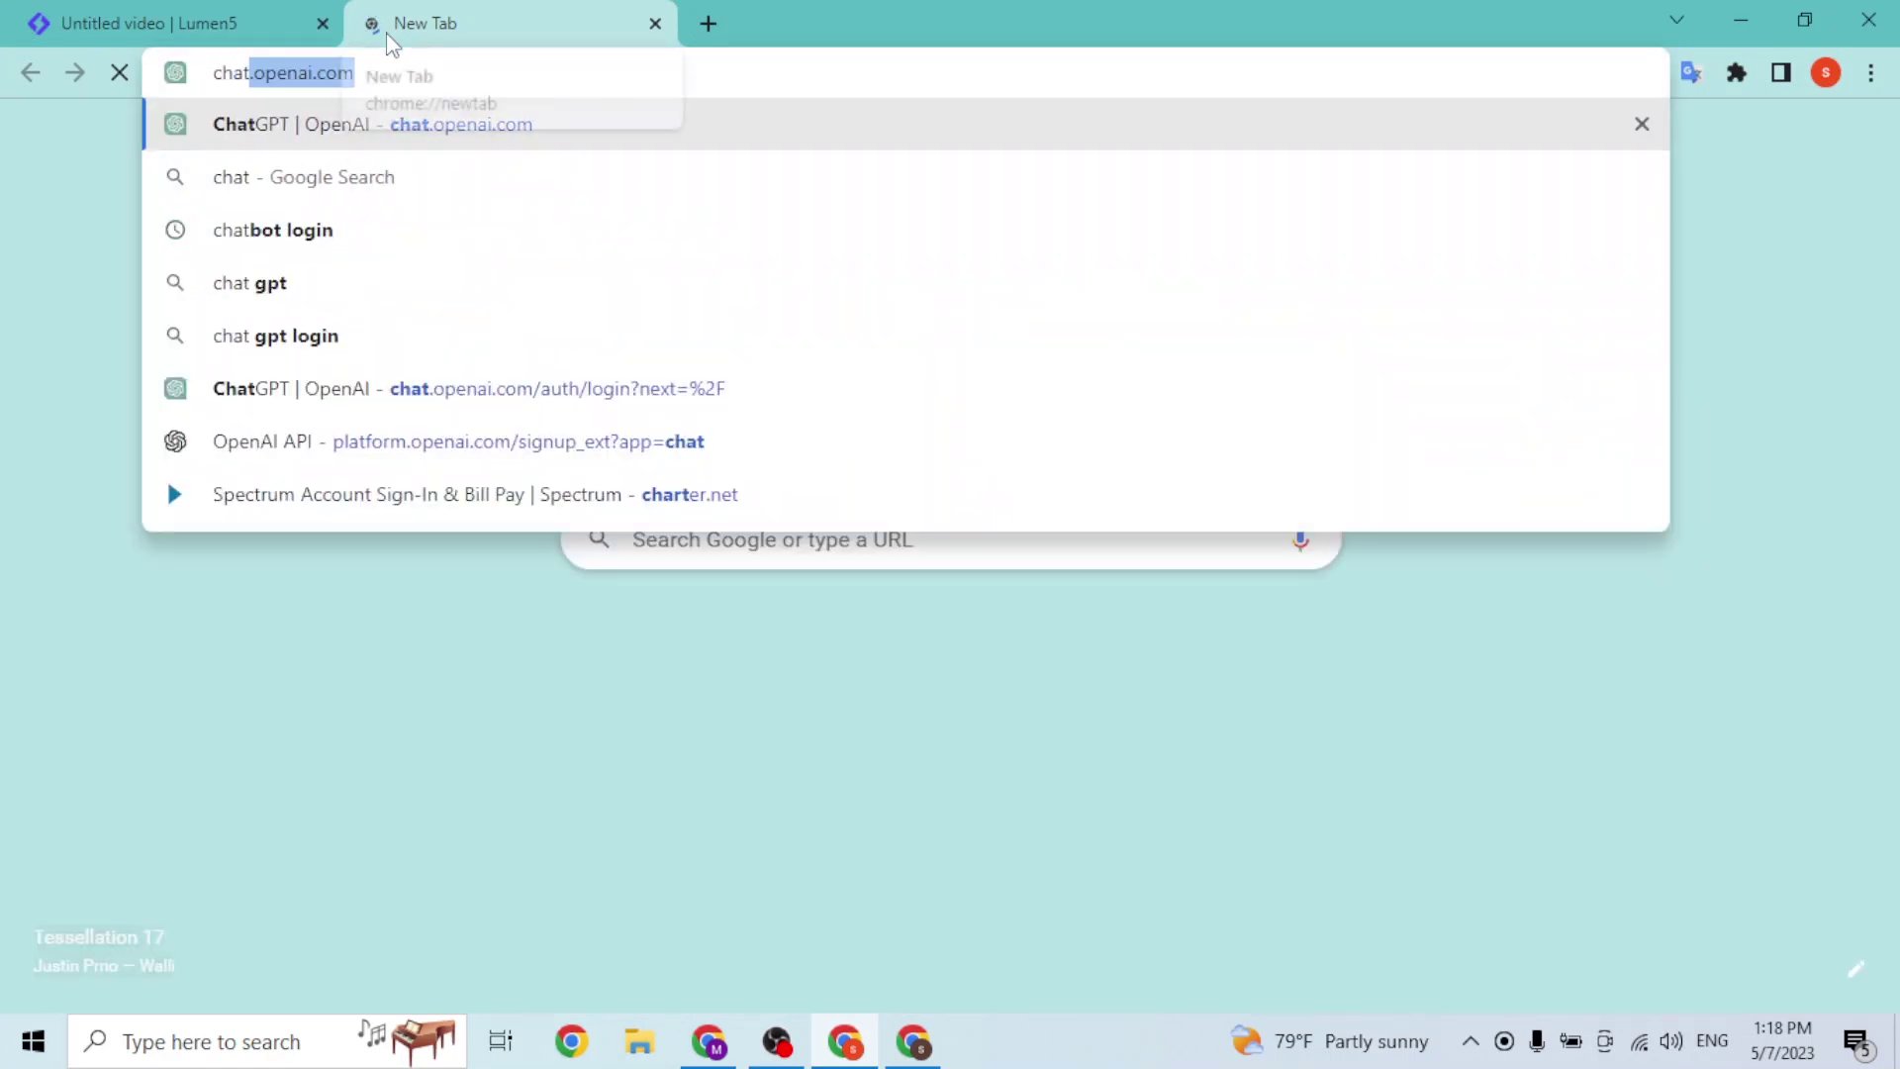
{"action": "key", "text": "Return"}
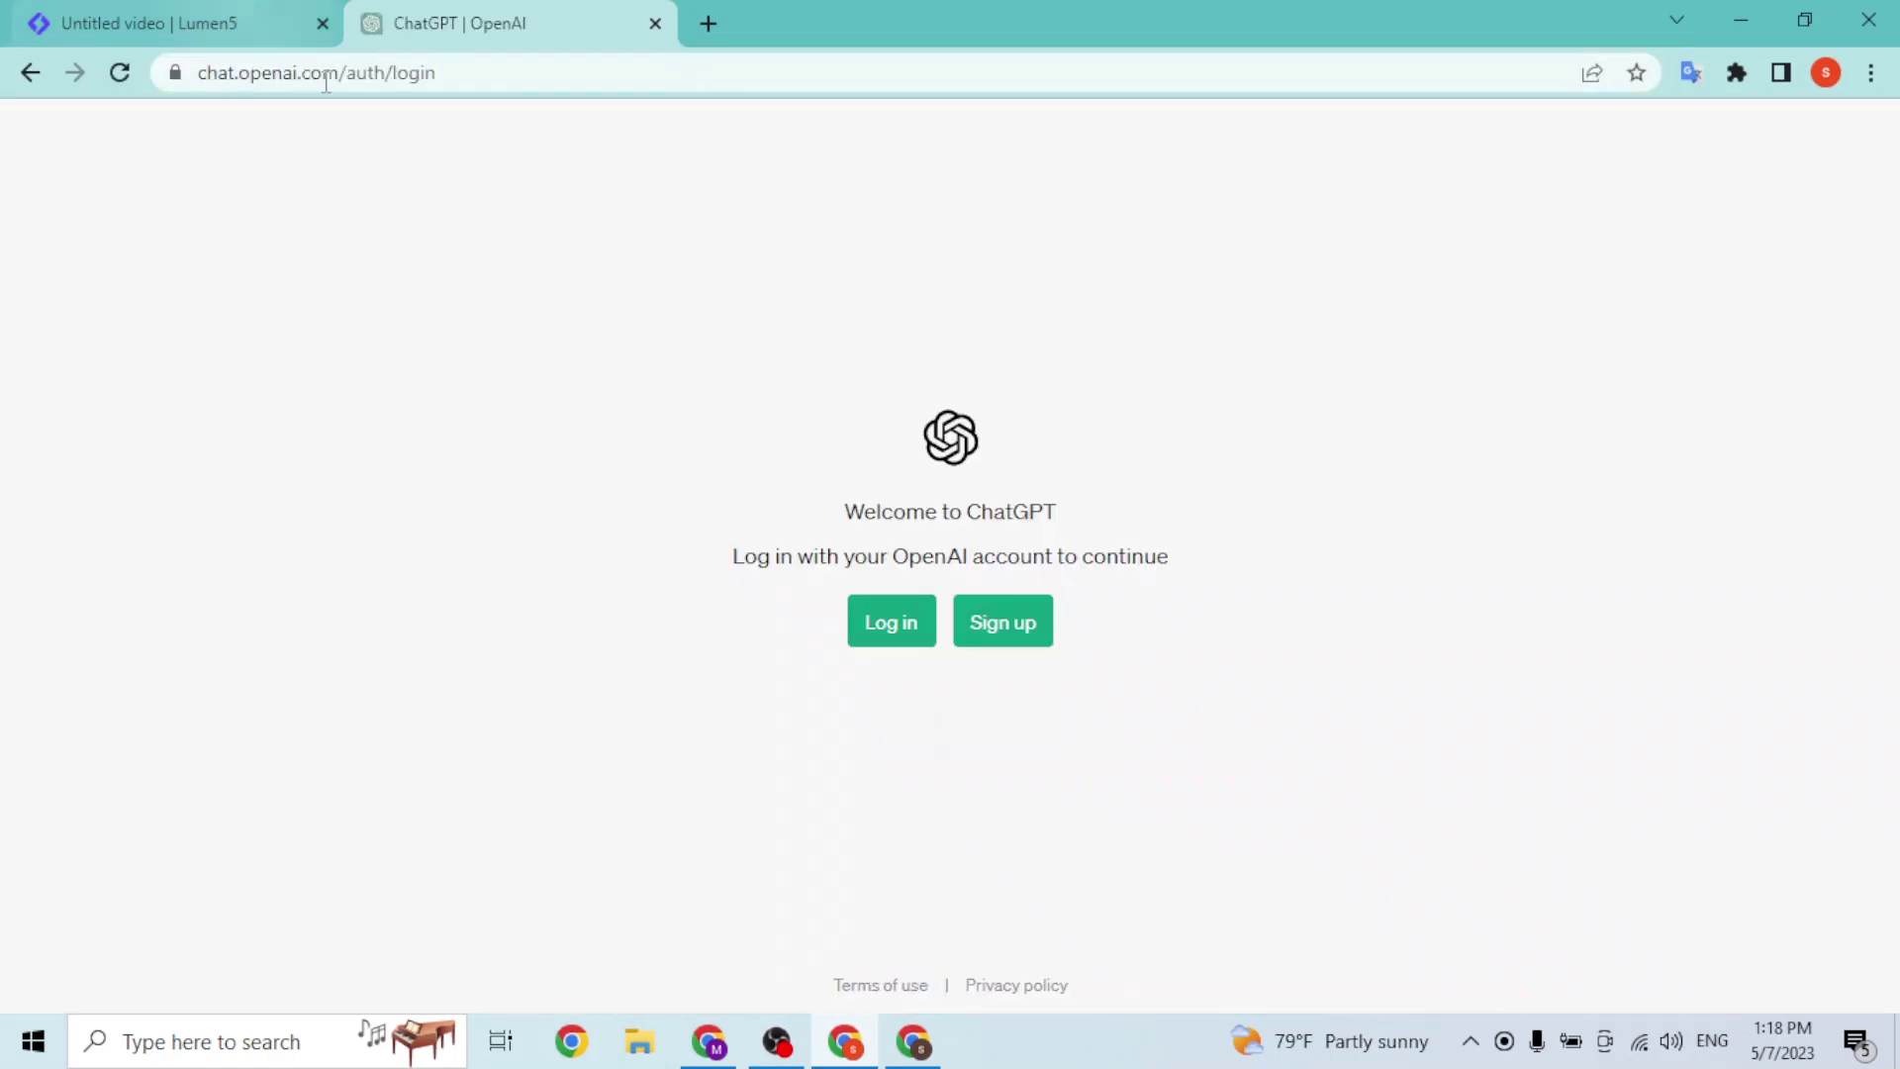
{"action": "left_click", "coordinate": [895, 637]}
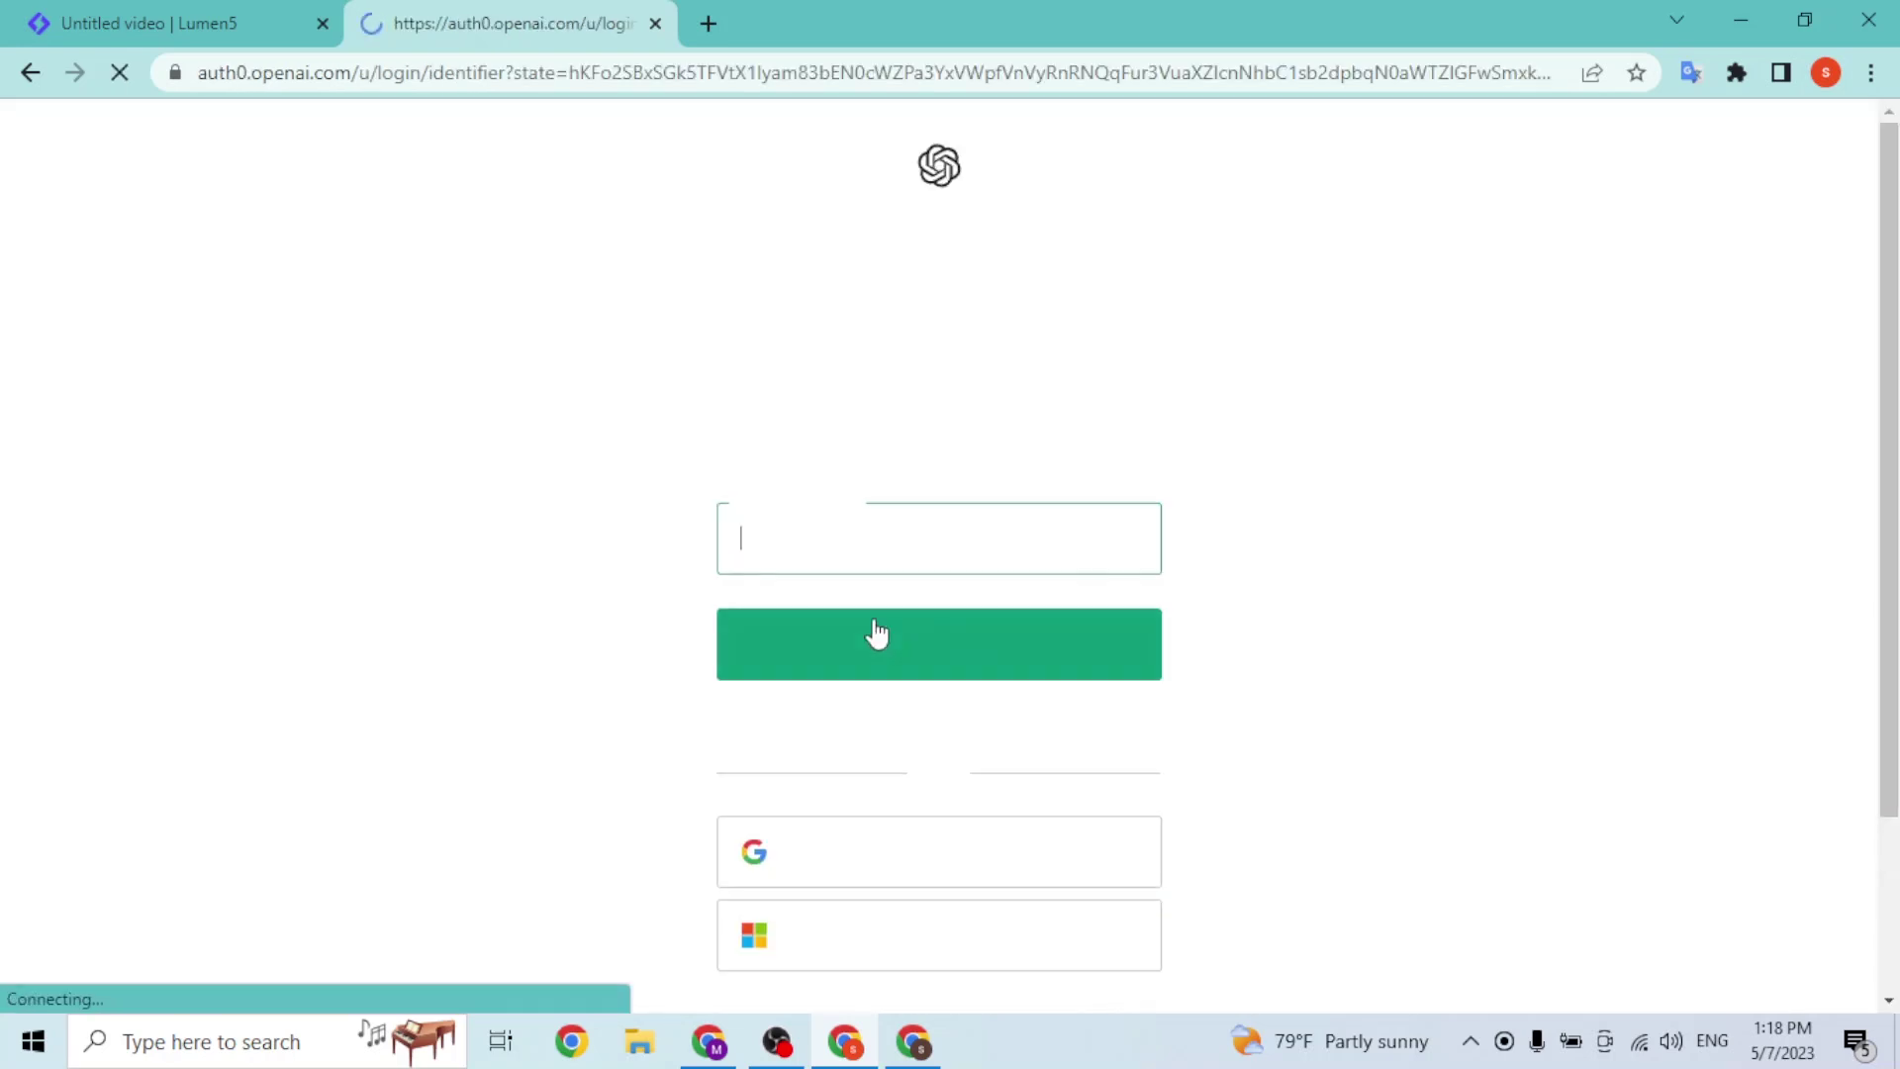
{"action": "left_click", "coordinate": [905, 838]}
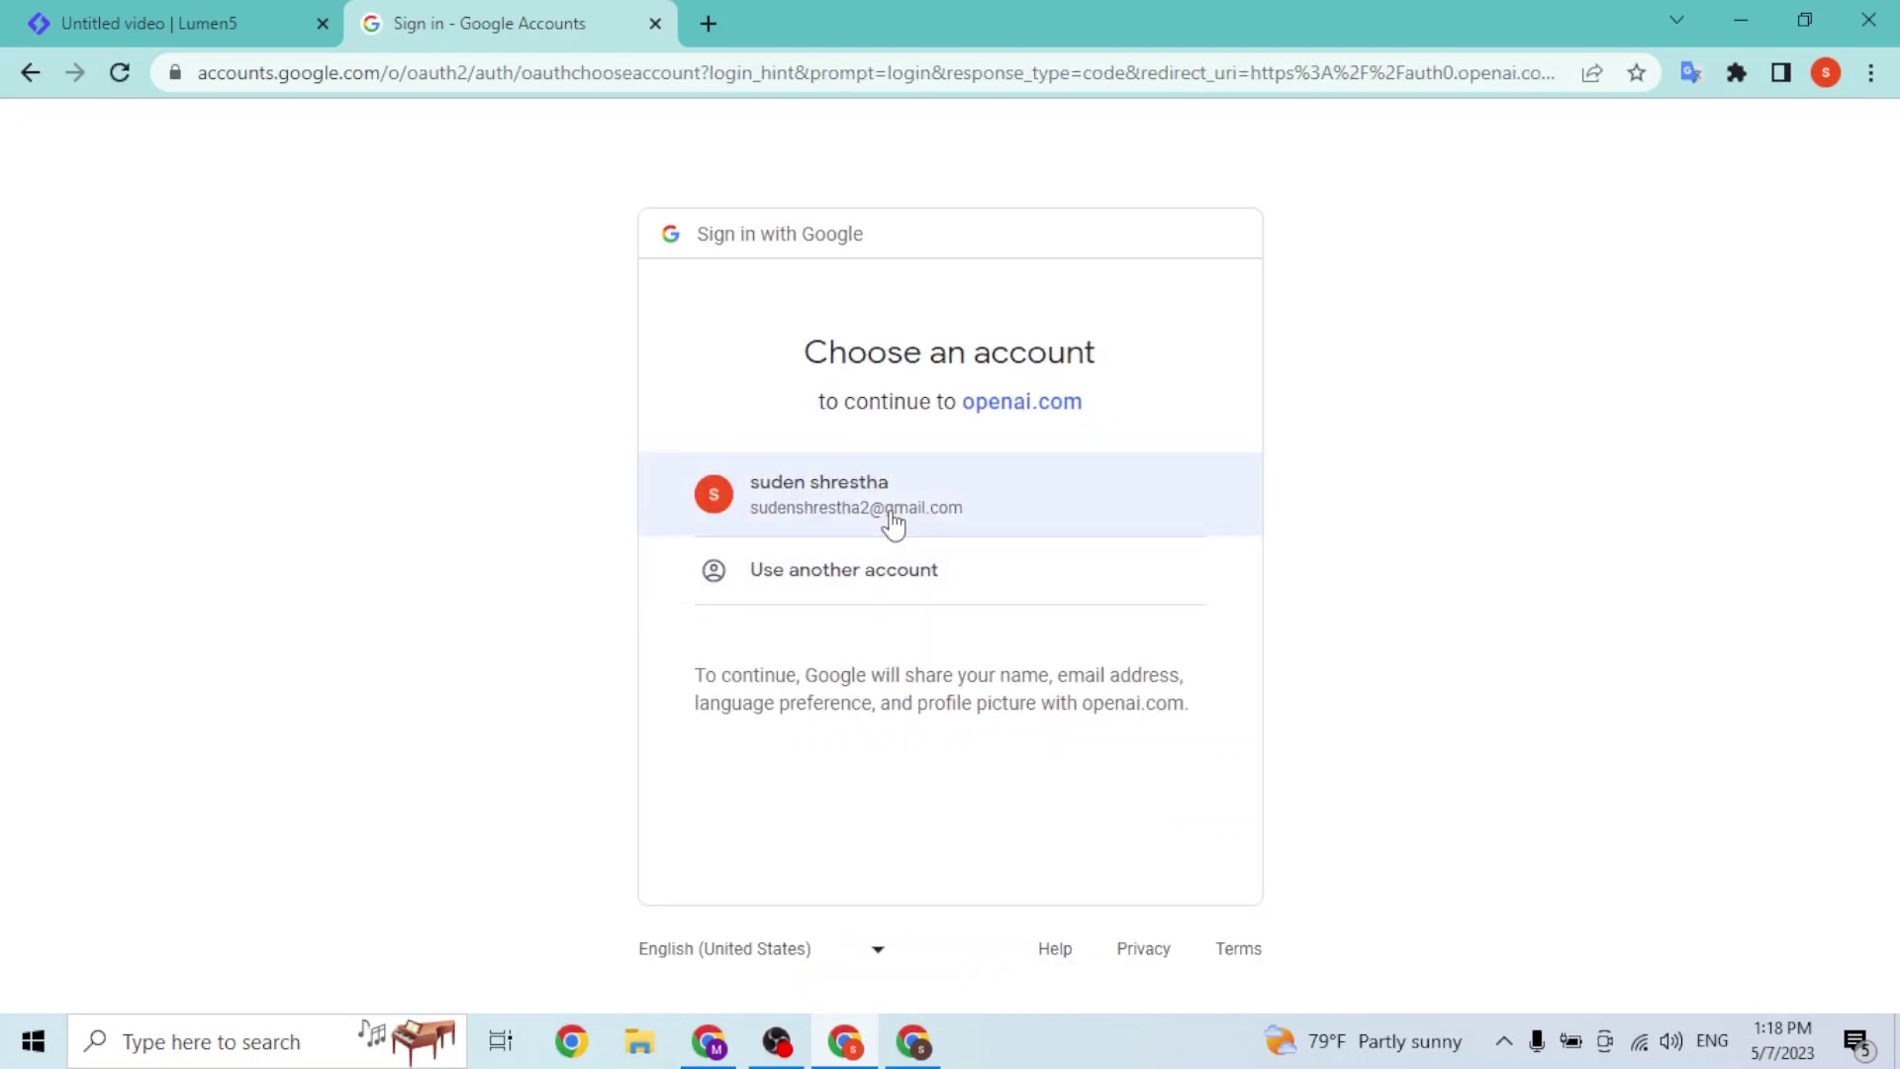
{"action": "left_click", "coordinate": [894, 523]}
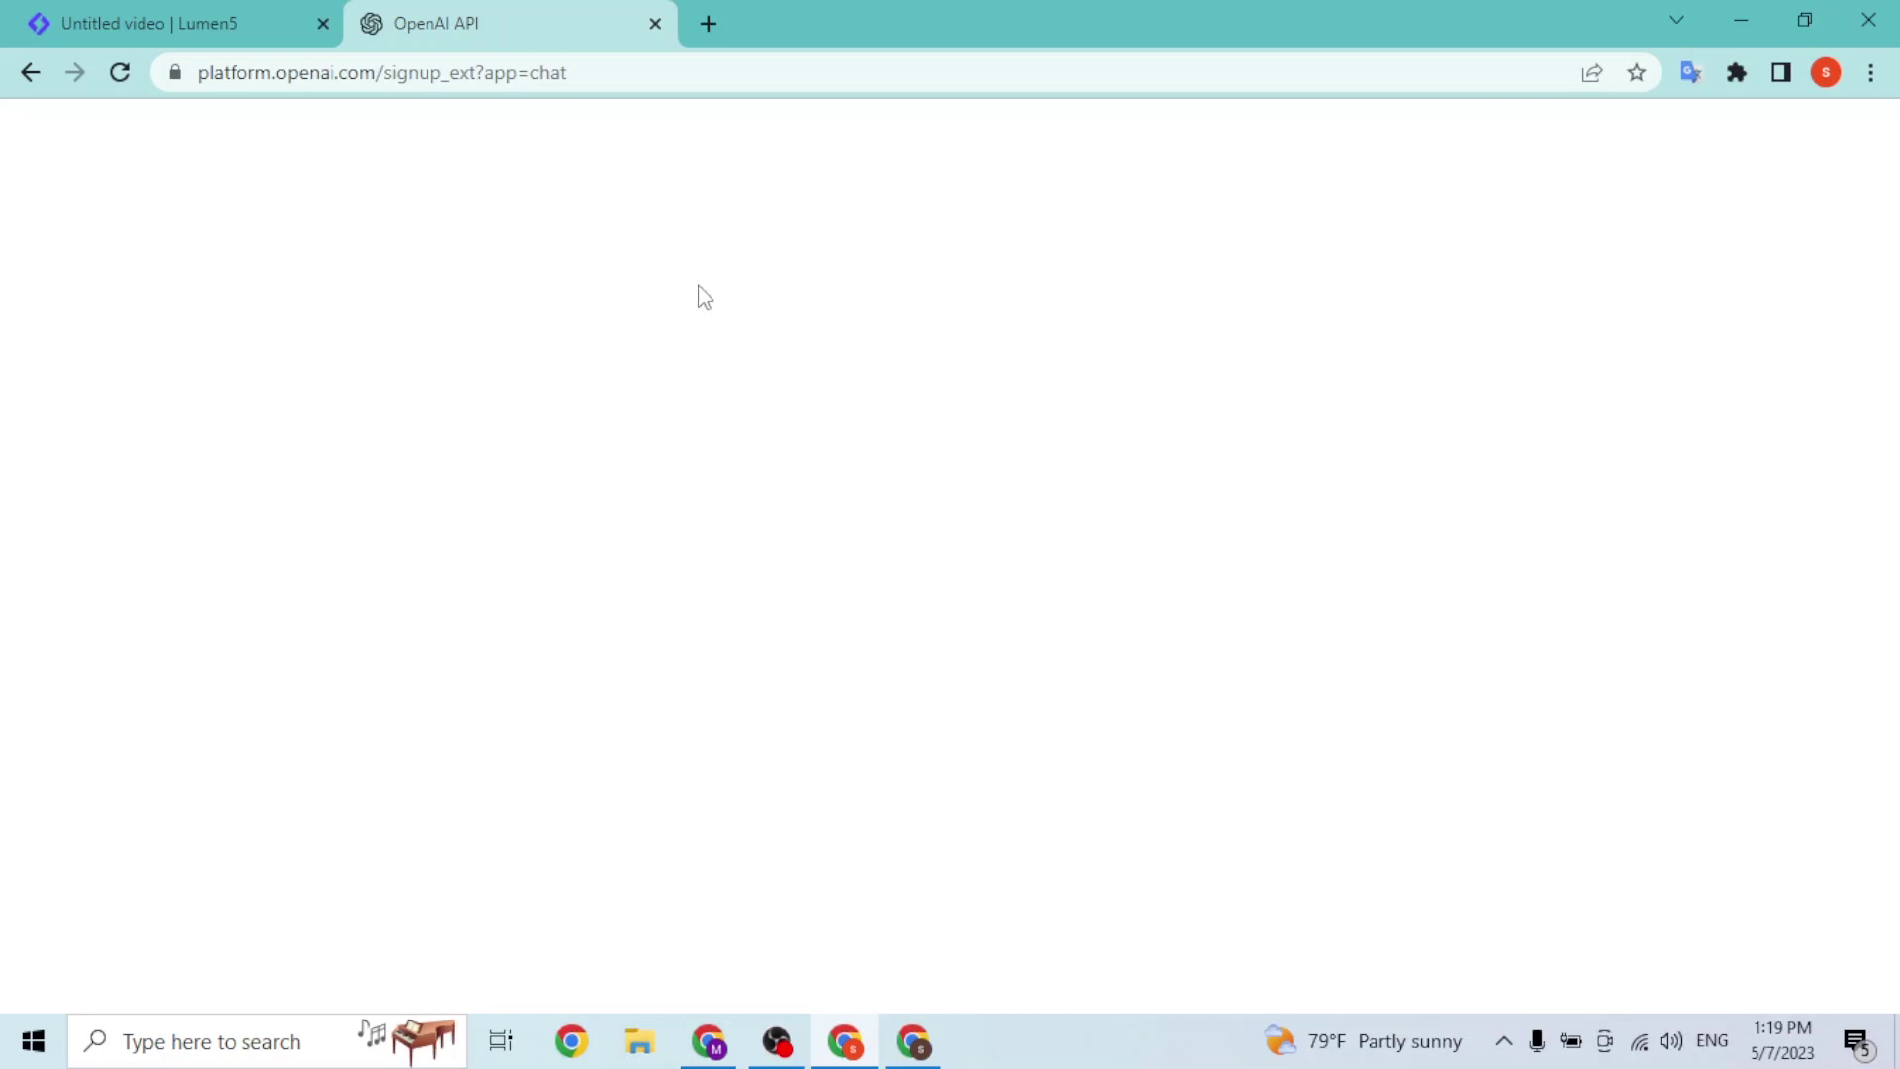
Reload the blank OpenAI page and switch back to the Lumen5 video editor
{"action": "left_click", "coordinate": [472, 83]}
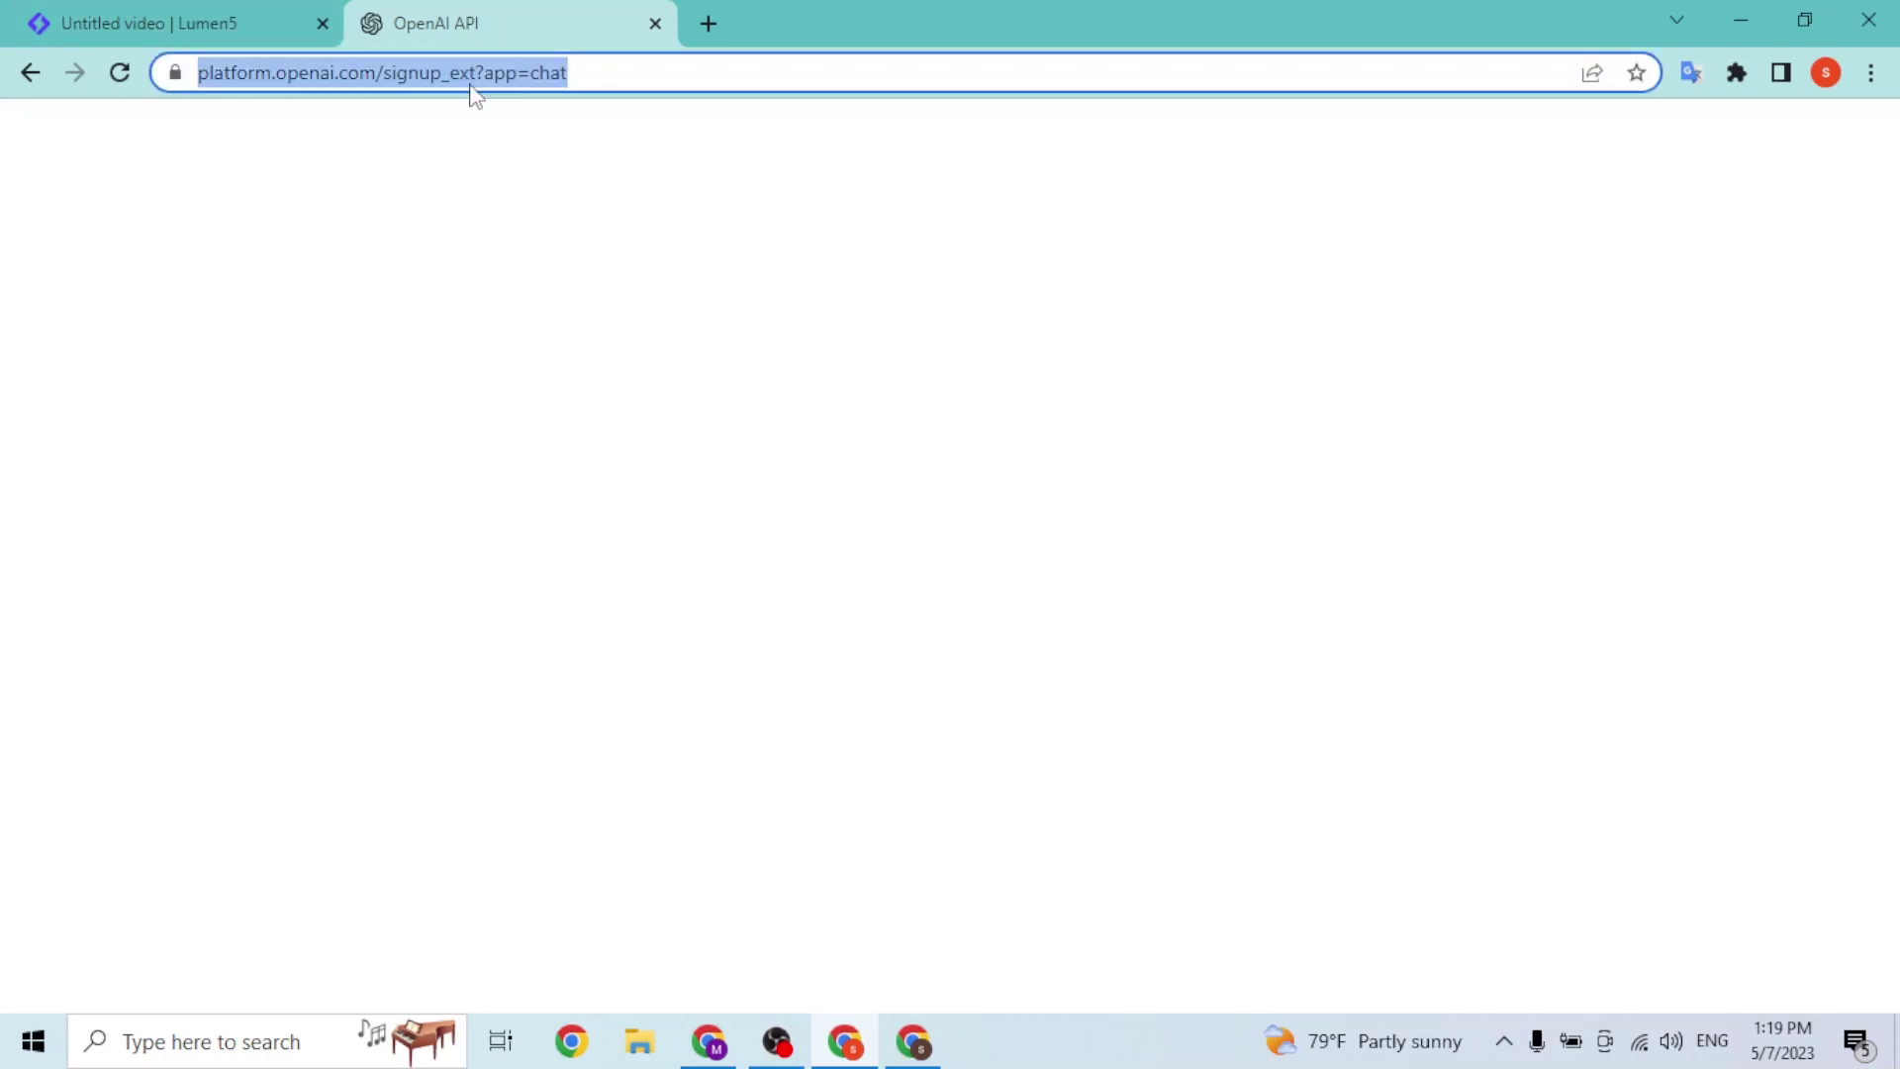
{"action": "key", "text": "Return"}
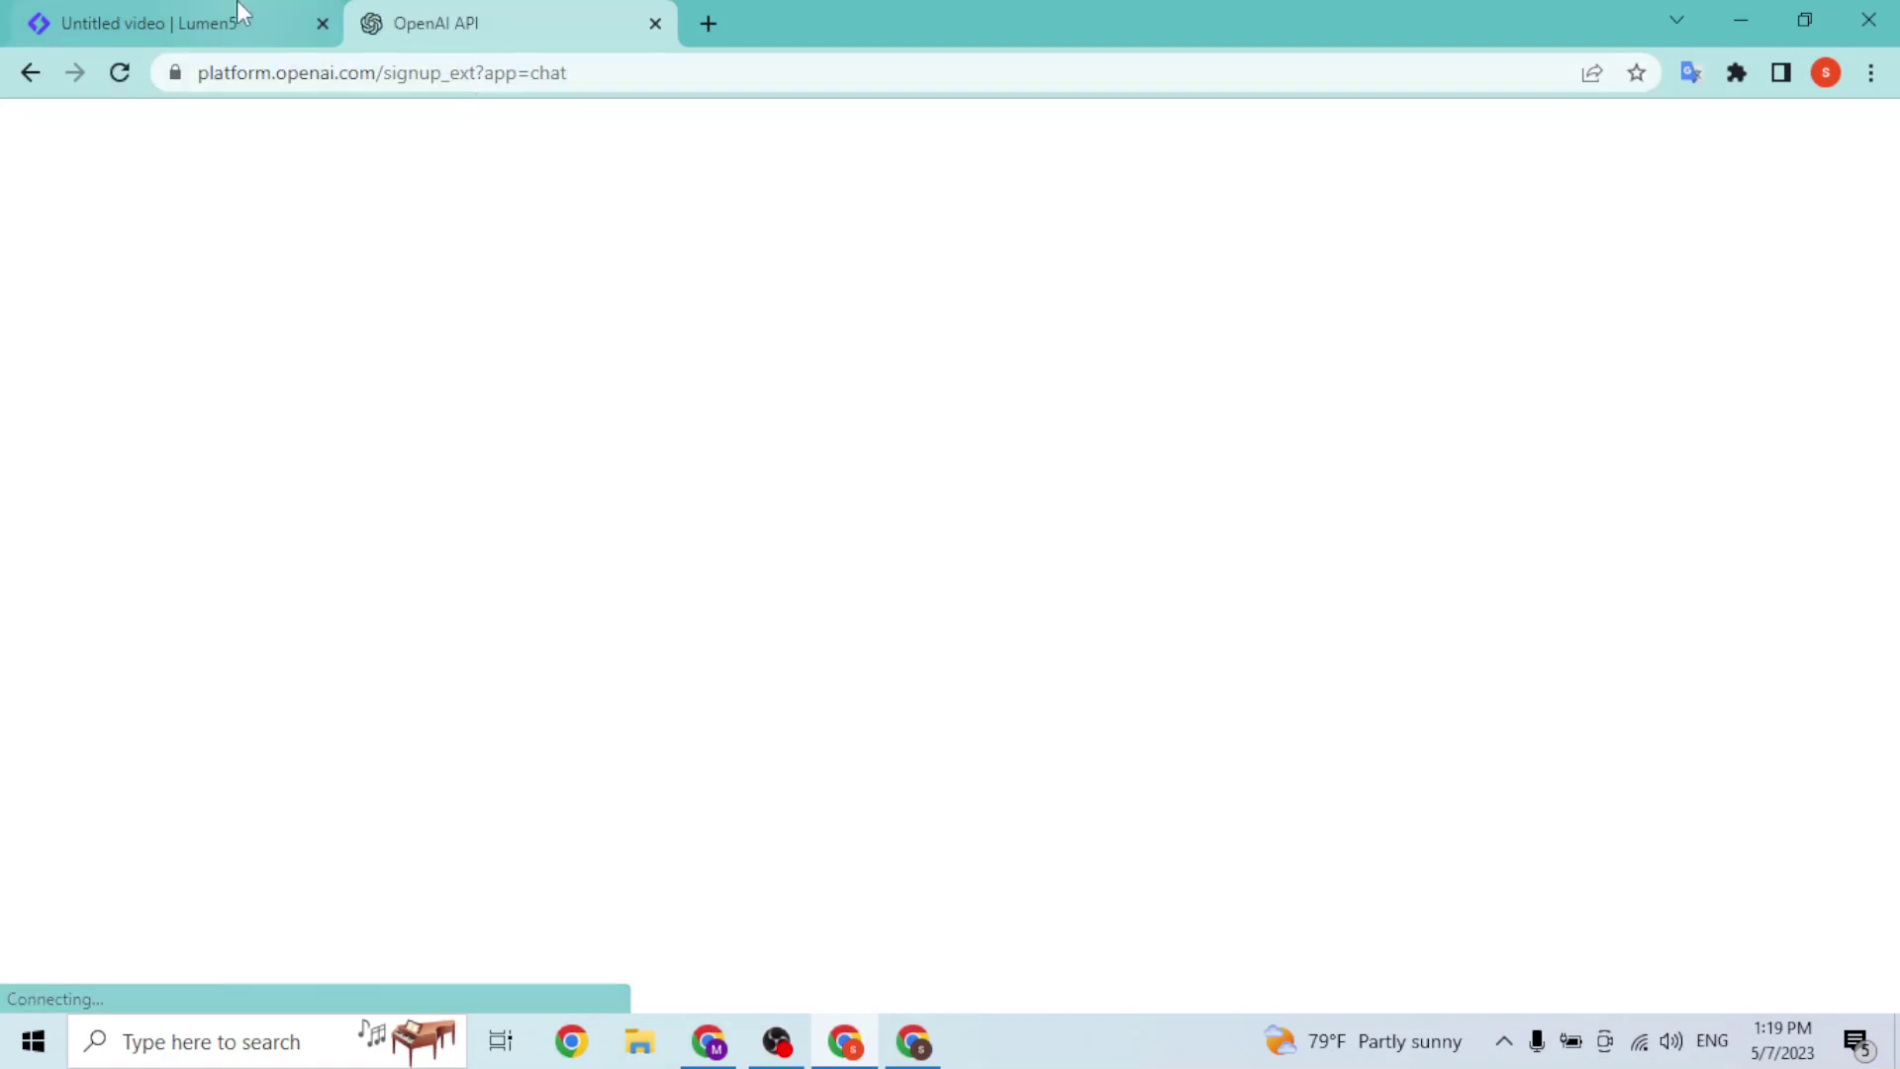
{"action": "left_click", "coordinate": [238, 14]}
{"action": "scroll", "coordinate": [1137, 911], "scroll_direction": "down", "scroll_amount": 1}
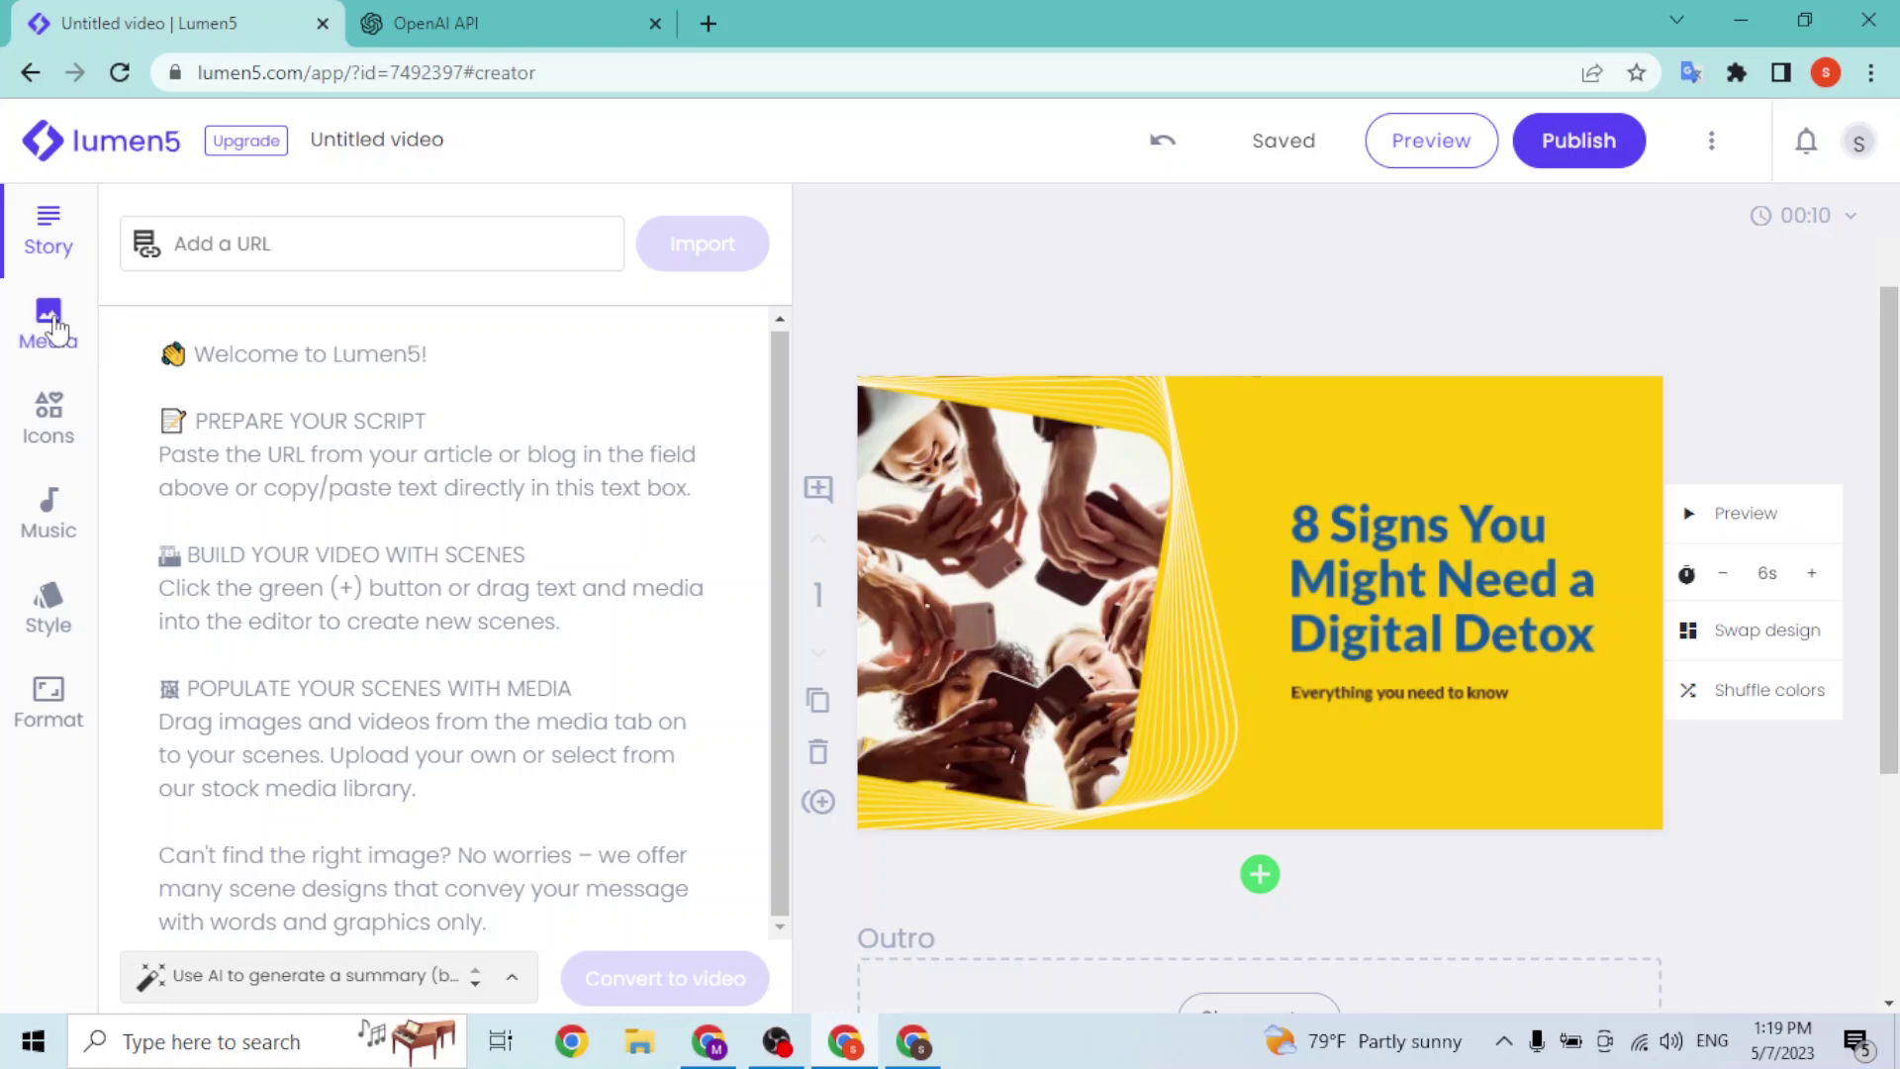
Look through the Icons, Media and Music sections of the editor
{"action": "left_click", "coordinate": [50, 420]}
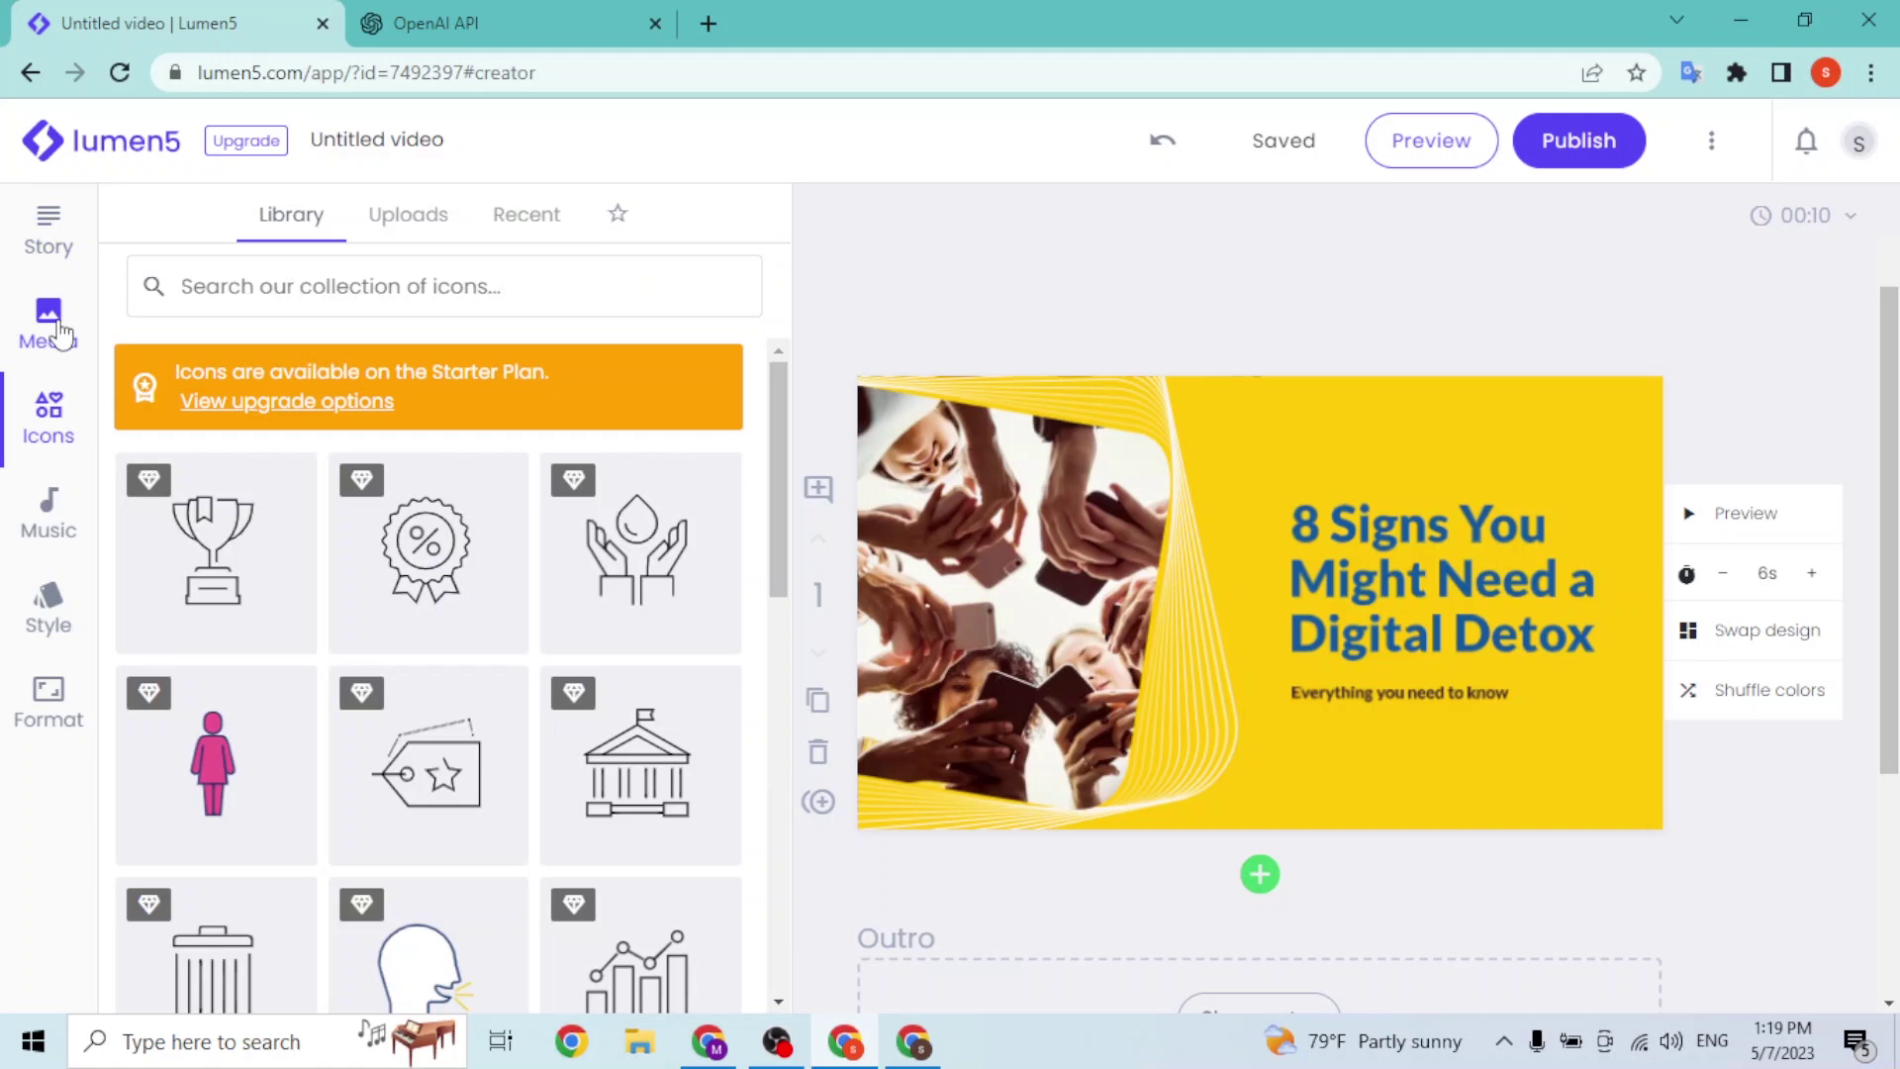
{"action": "left_click", "coordinate": [59, 331]}
{"action": "left_click", "coordinate": [54, 423]}
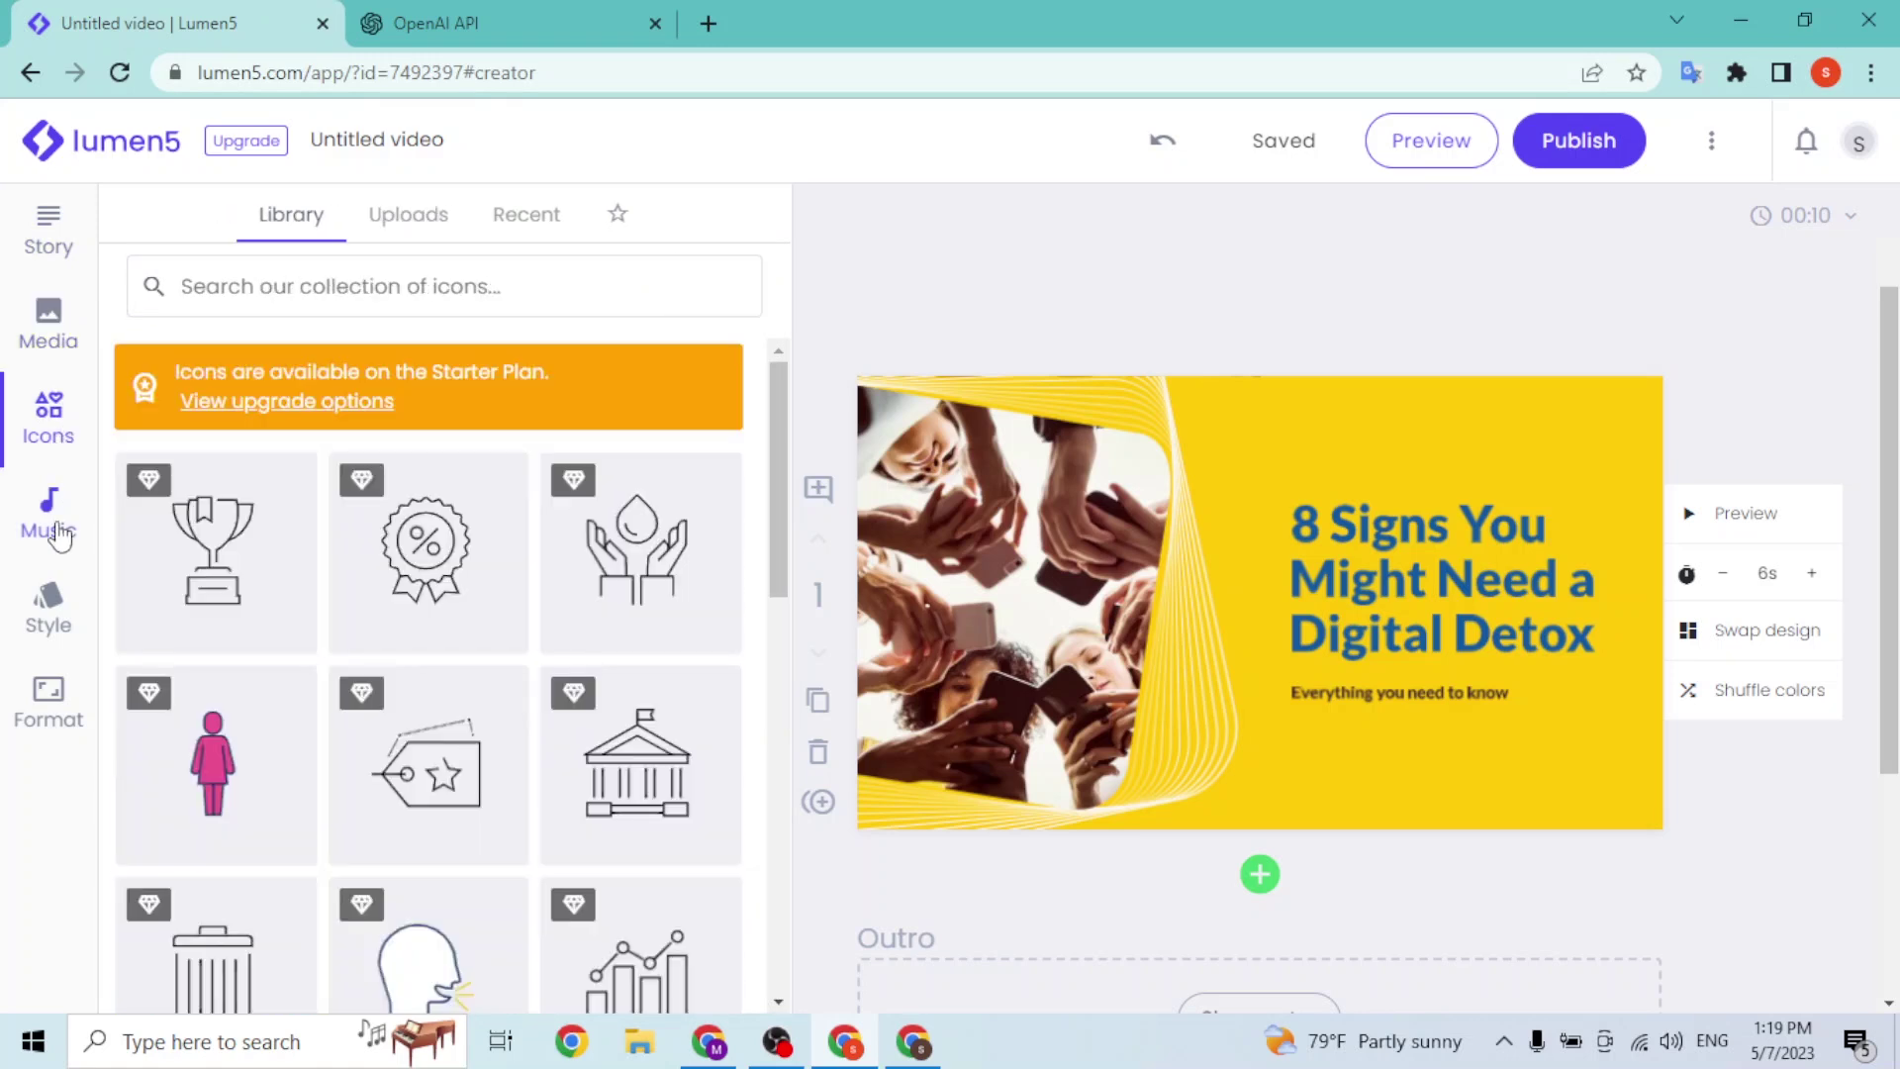
{"action": "left_click", "coordinate": [51, 515]}
{"action": "left_click", "coordinate": [49, 421]}
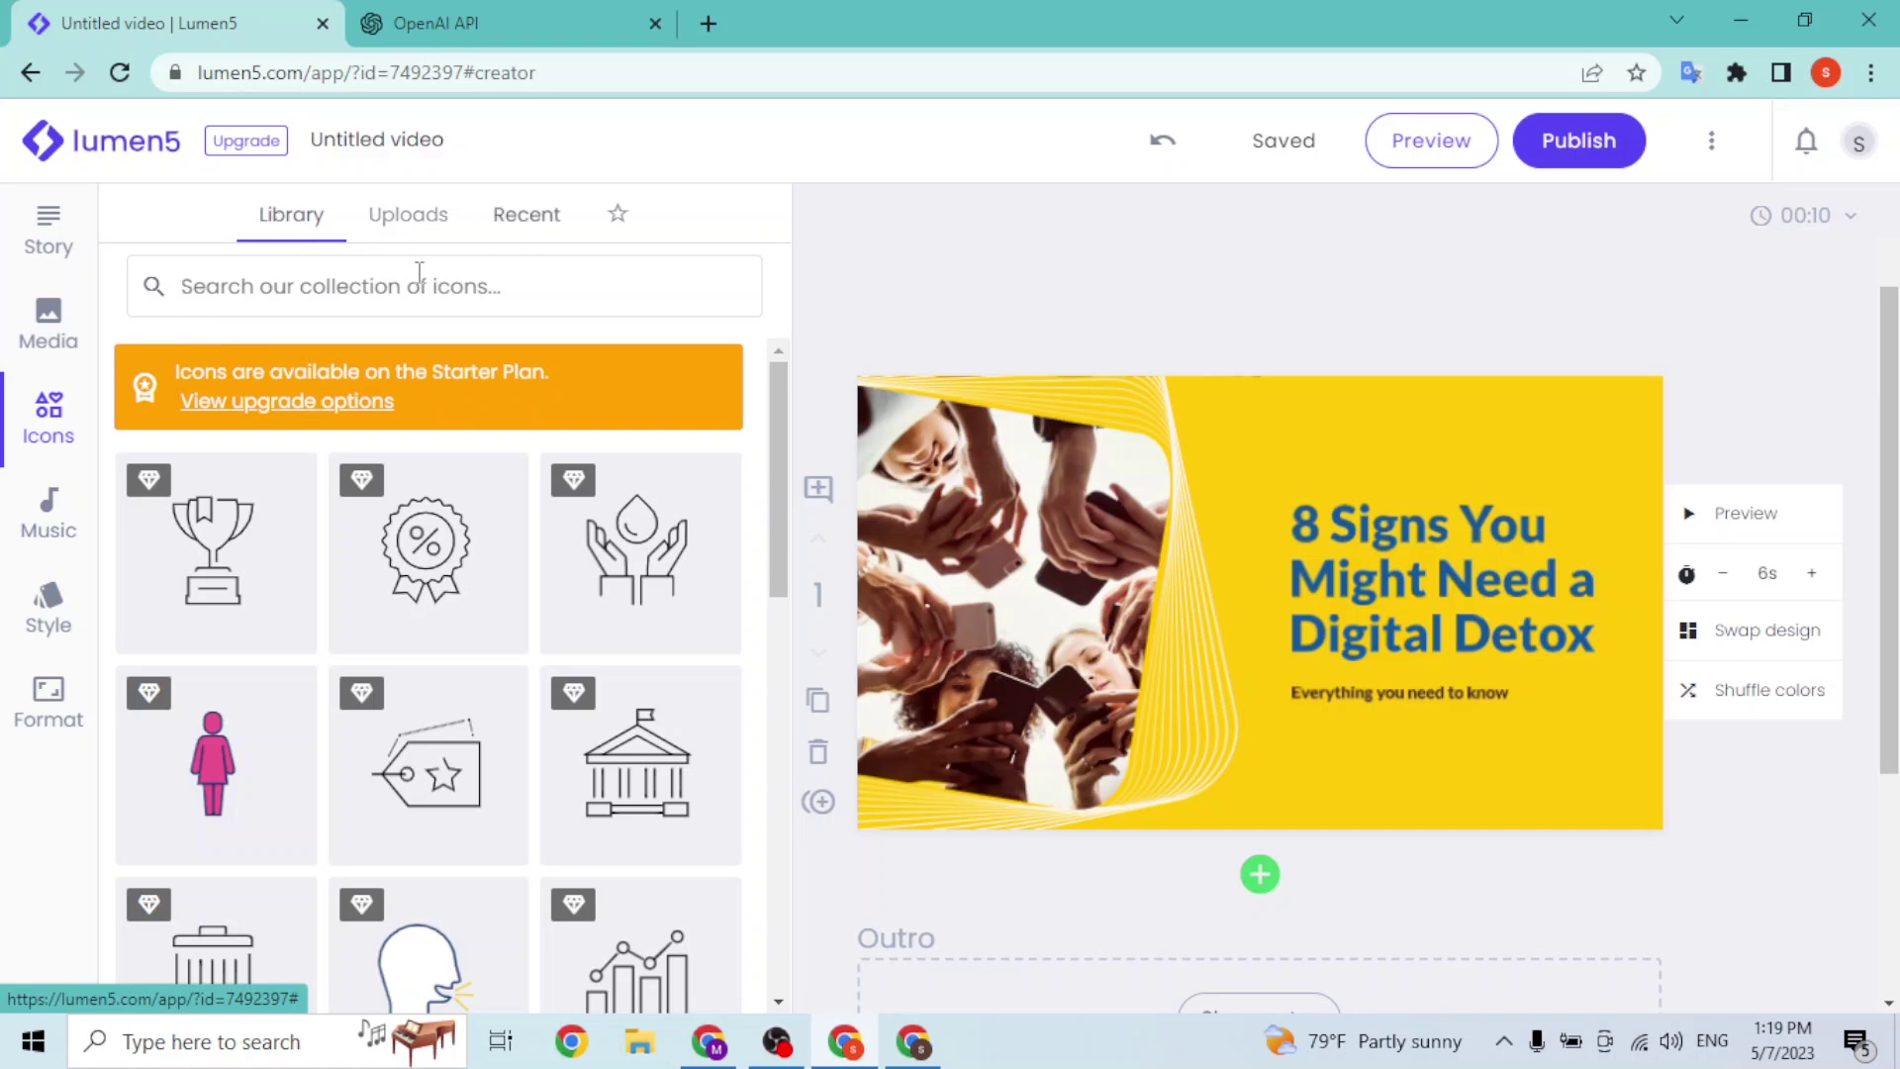
Examine the media collections: the stock library with its search categories, GIFs, uploads and recently used media
{"action": "left_click", "coordinate": [45, 322]}
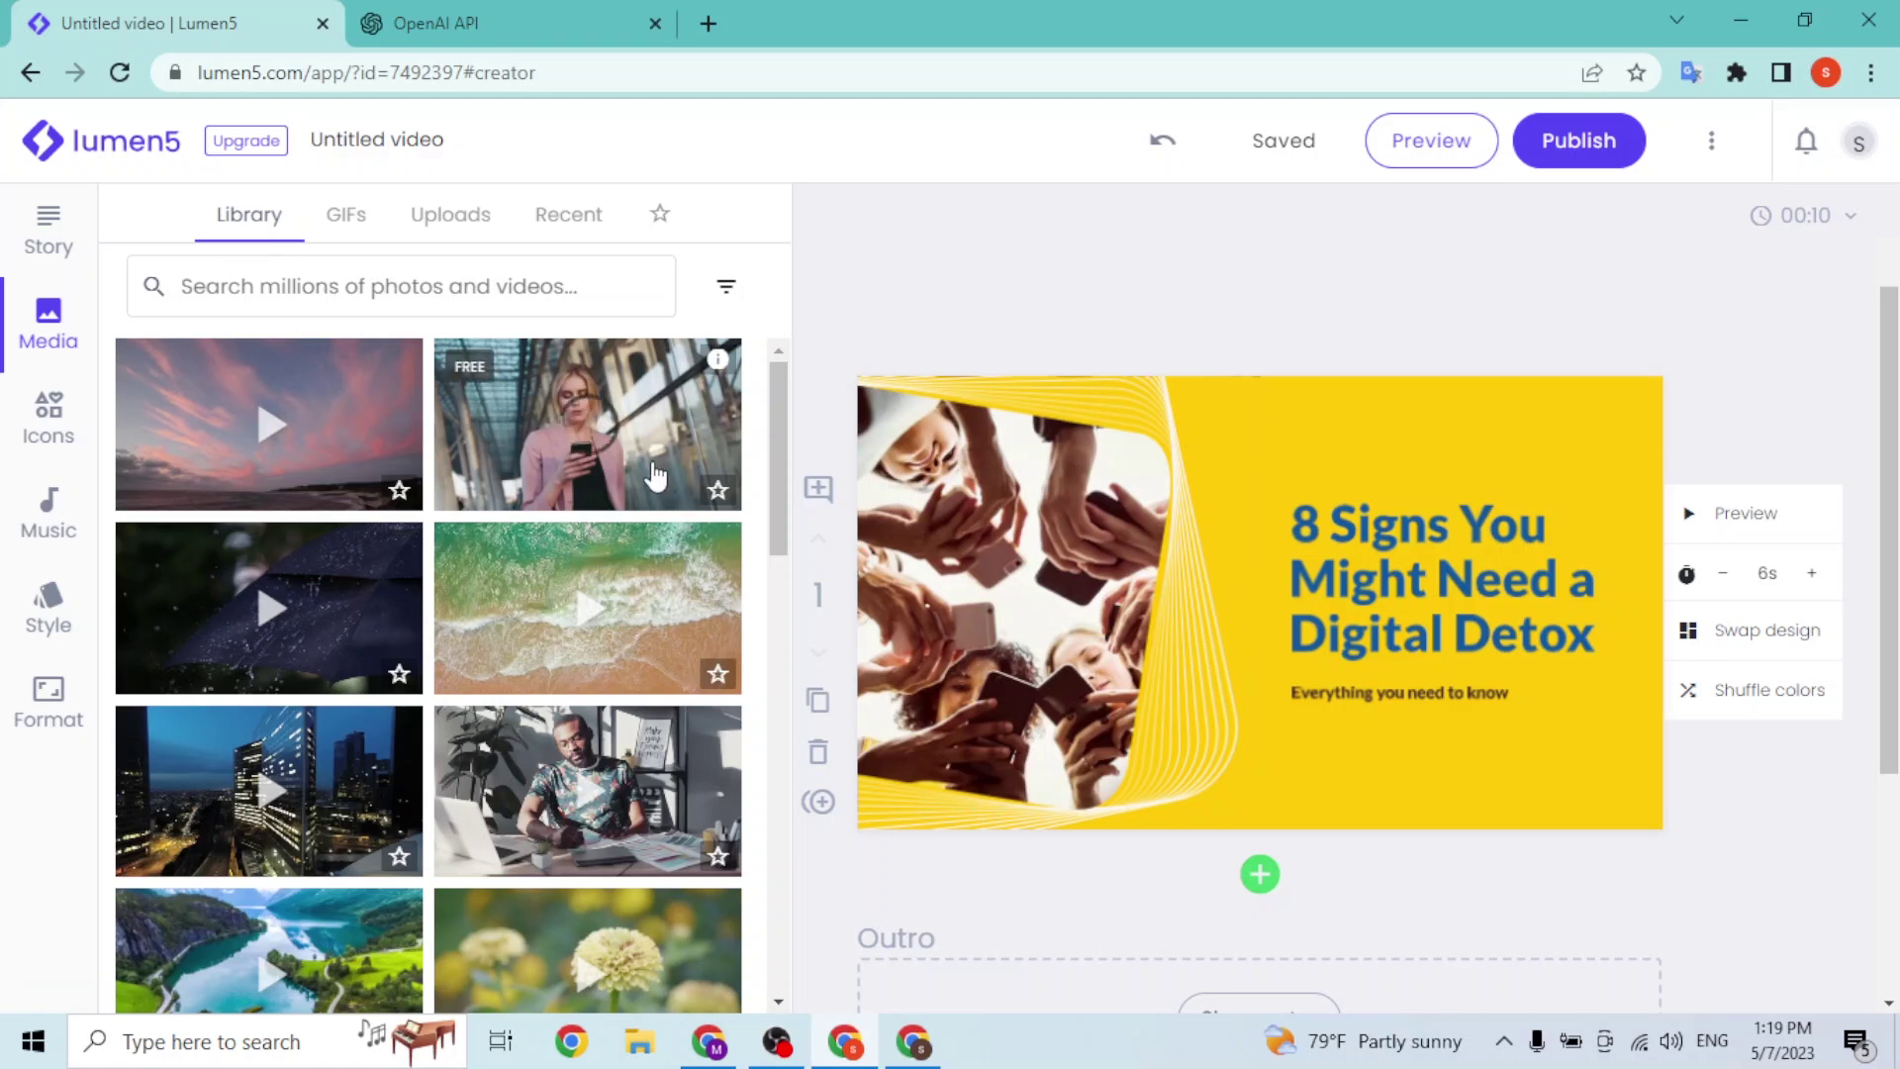
{"action": "scroll", "coordinate": [650, 478], "scroll_direction": "down", "scroll_amount": 5}
{"action": "left_click", "coordinate": [323, 303]}
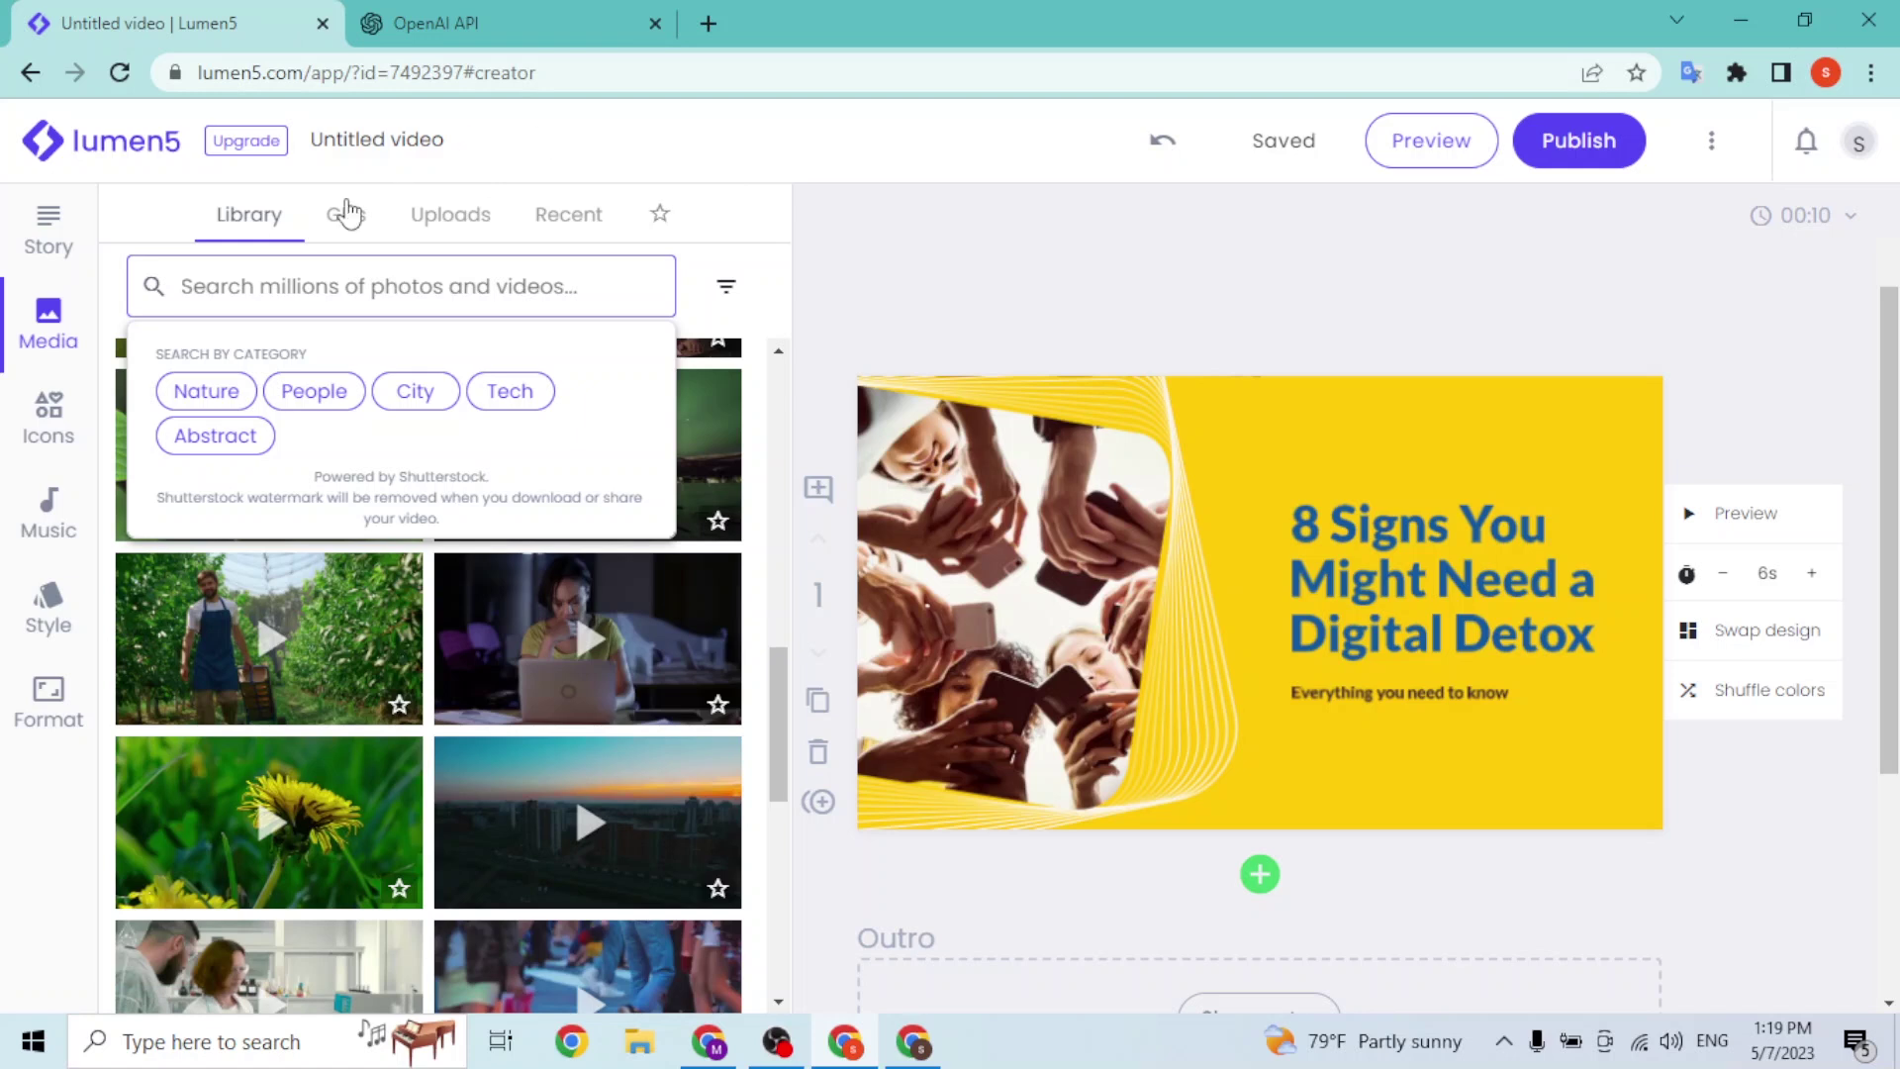
{"action": "left_click", "coordinate": [343, 215]}
{"action": "left_click", "coordinate": [550, 150]}
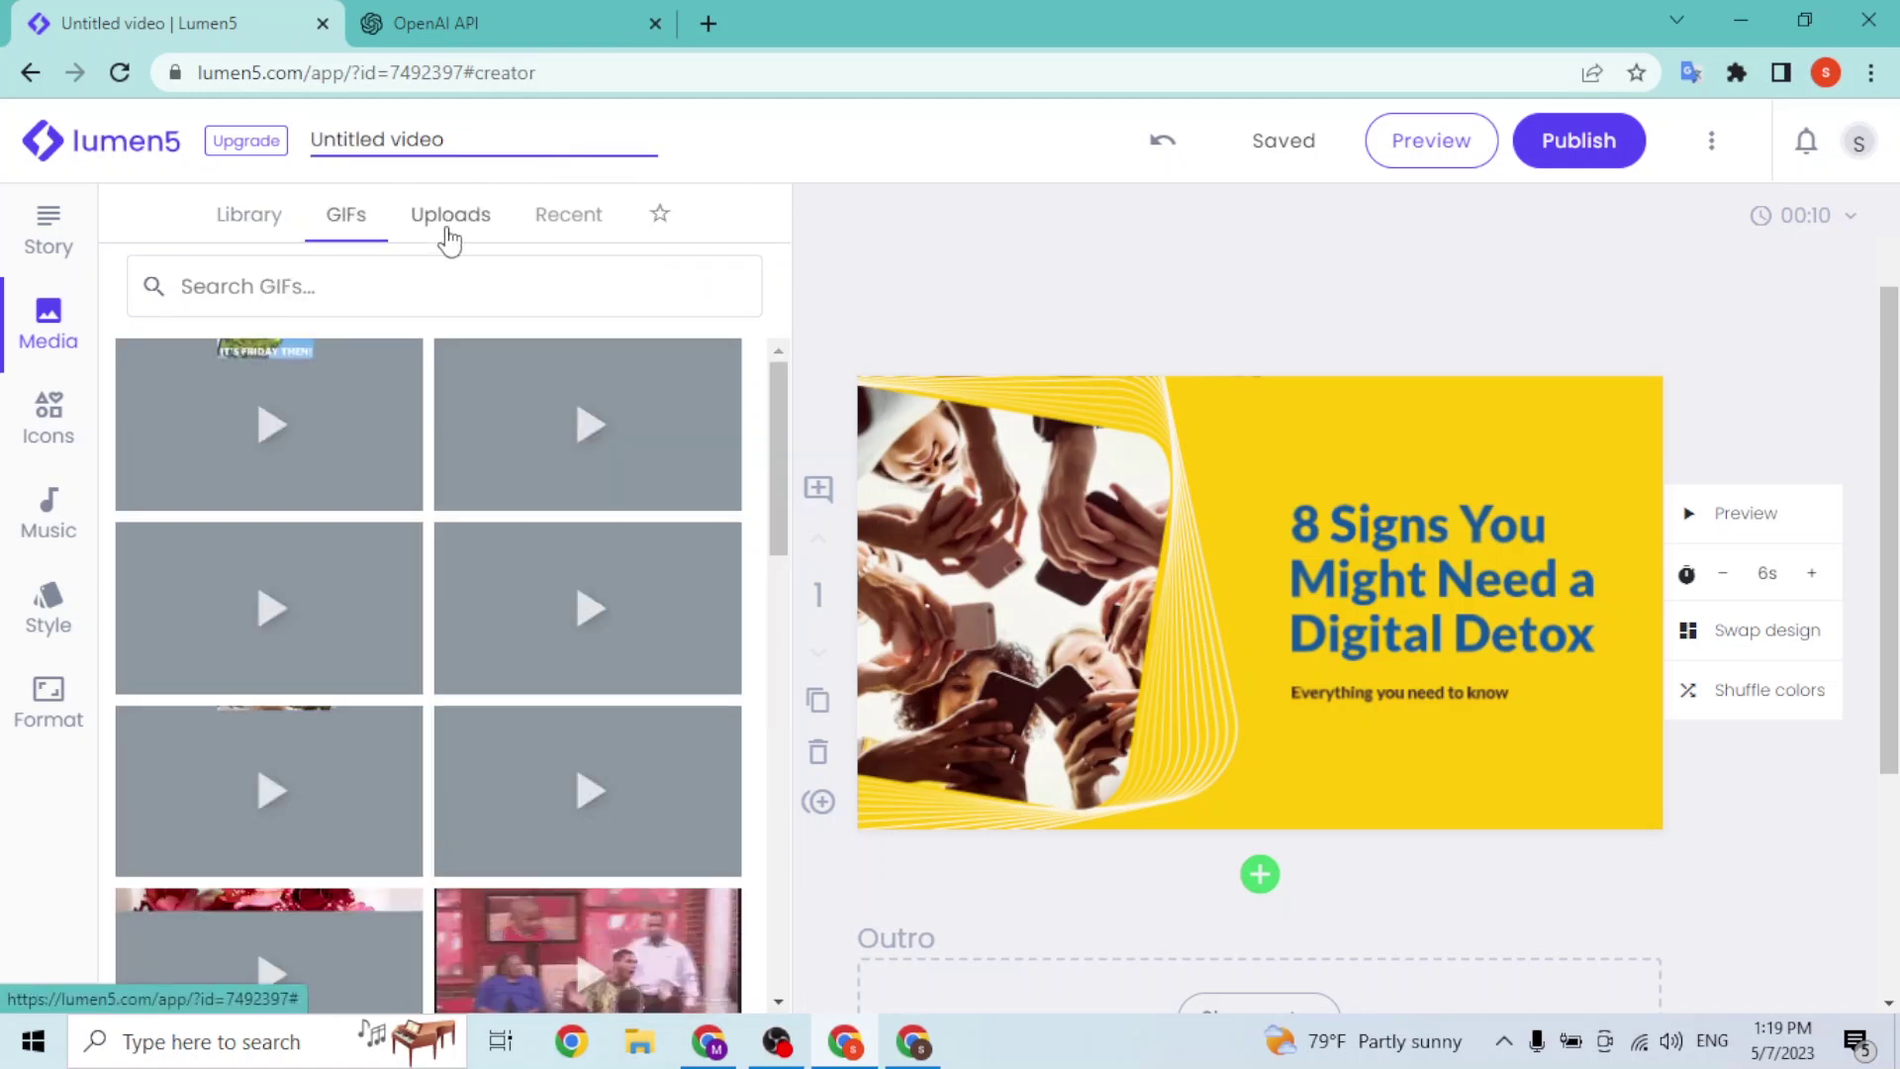
{"action": "left_click", "coordinate": [447, 220]}
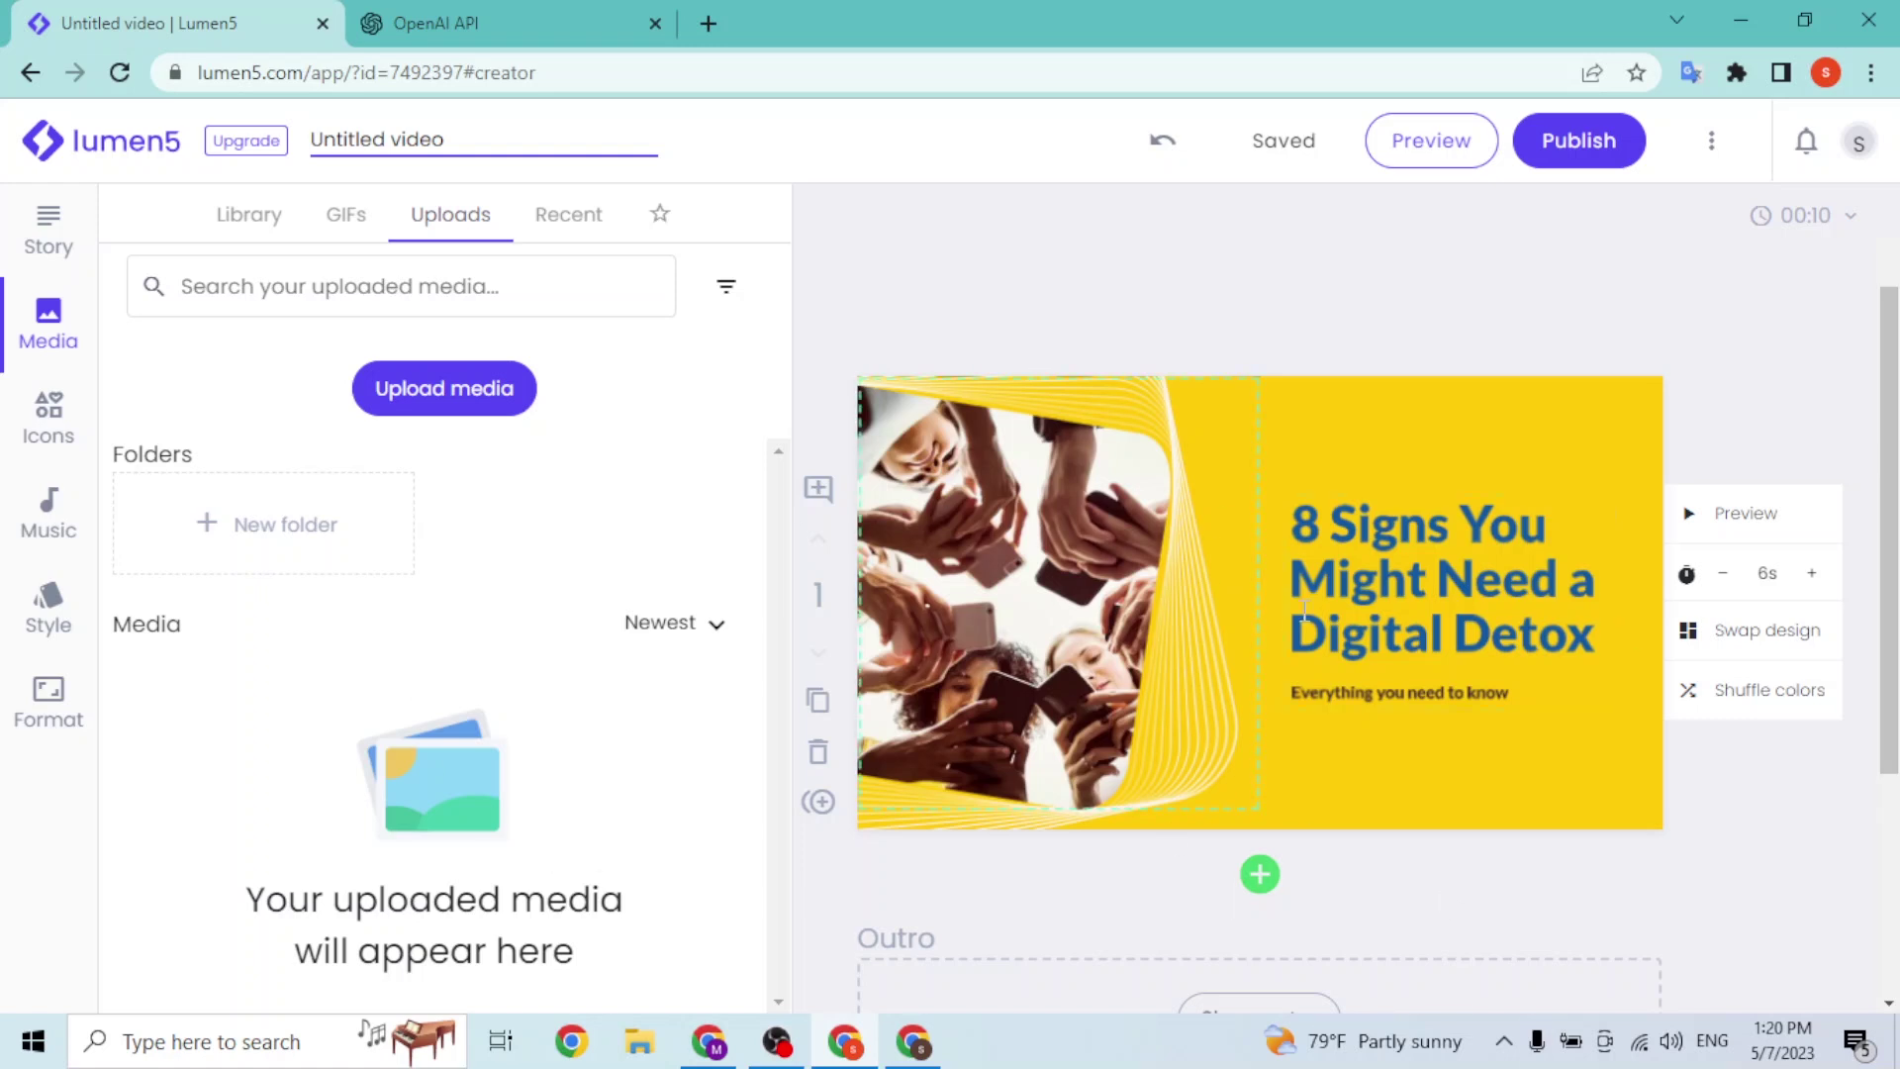
{"action": "left_click", "coordinate": [561, 237]}
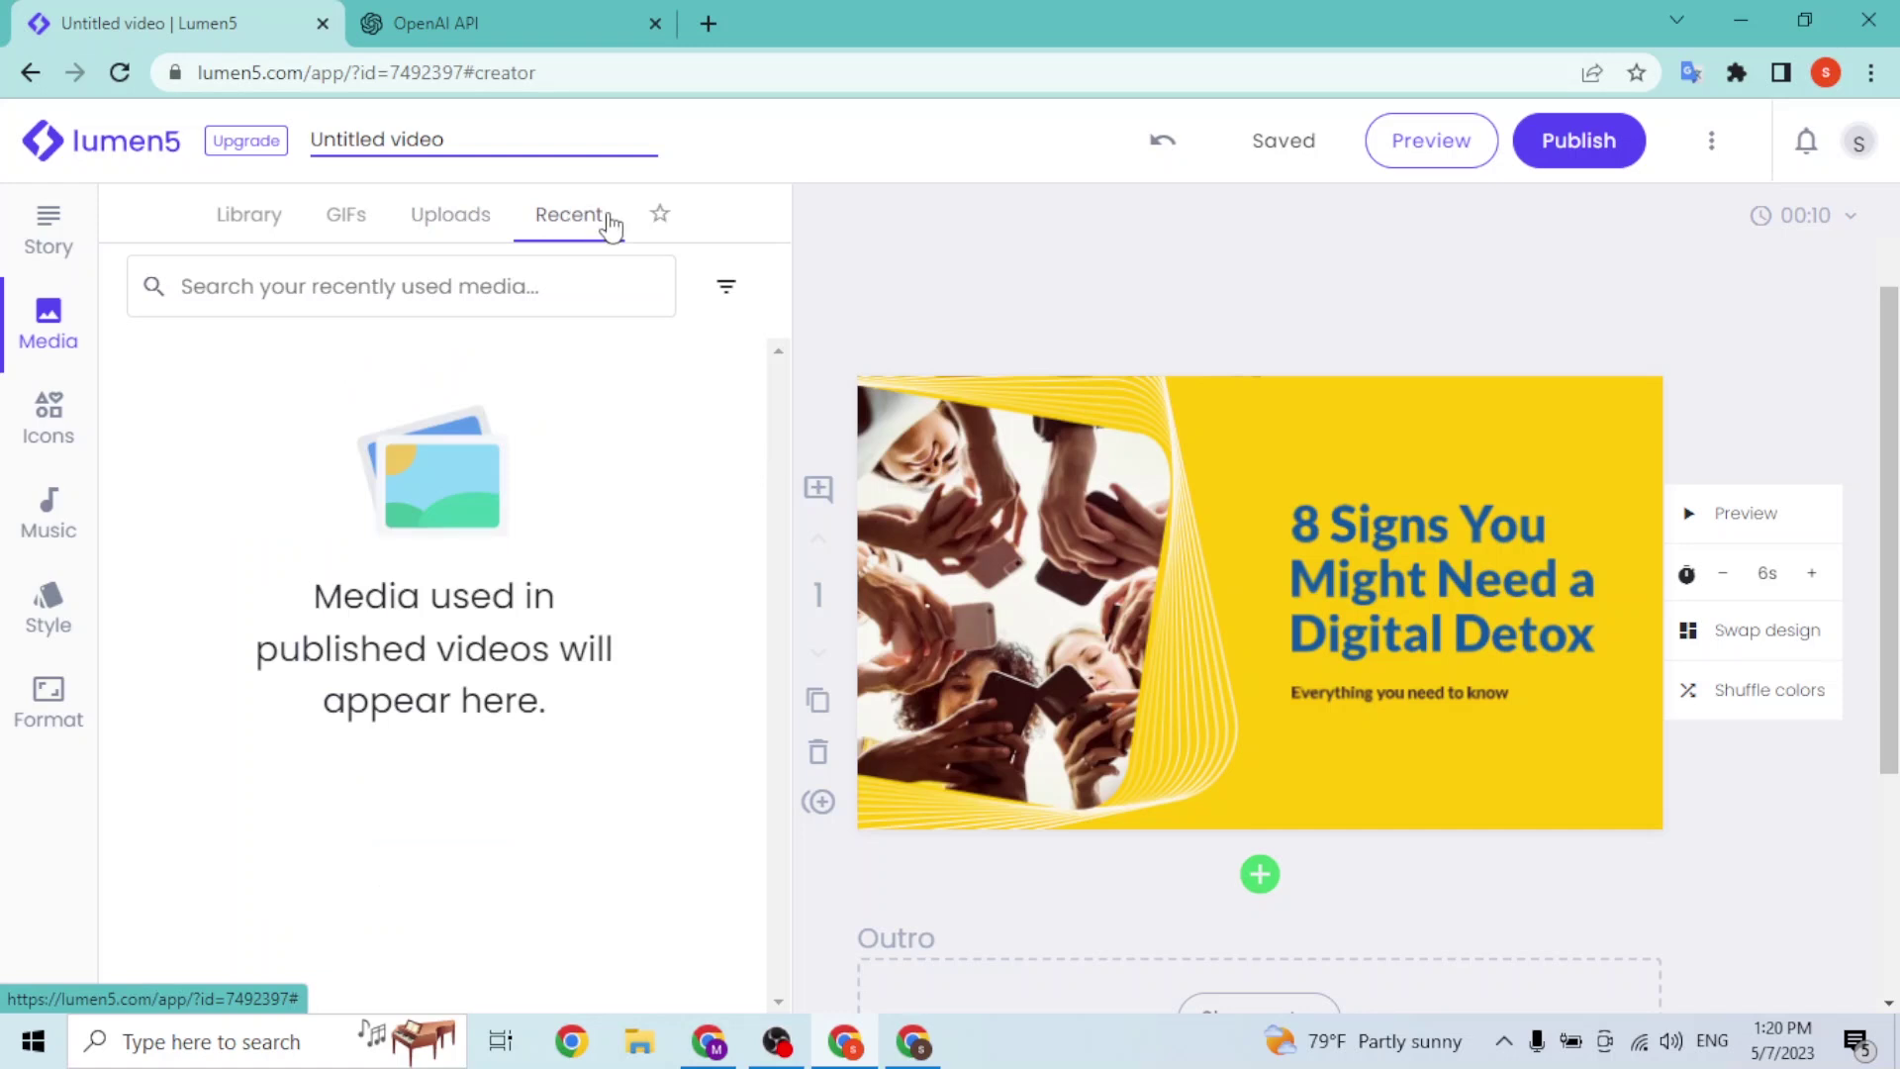
{"action": "left_click", "coordinate": [227, 227]}
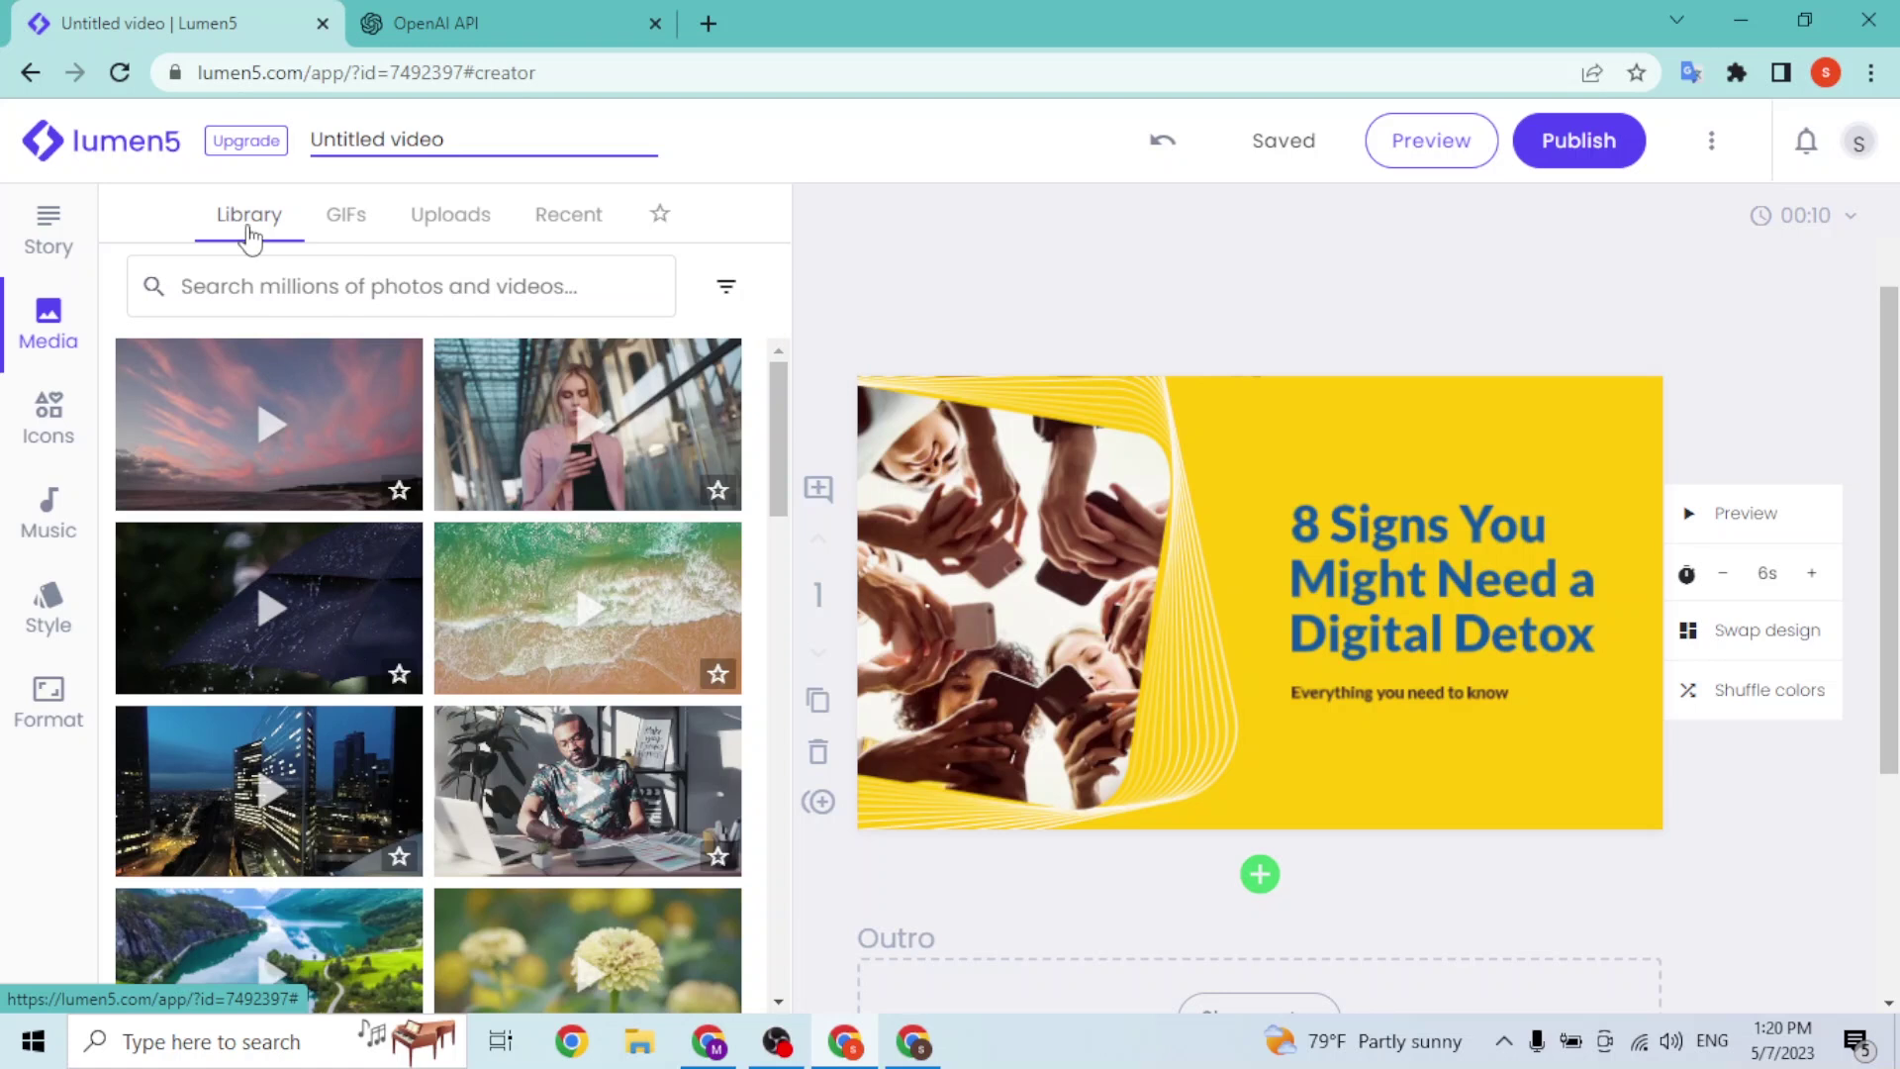
Examine the icon library along with the recently used and favourite icons
{"action": "left_click", "coordinate": [81, 407]}
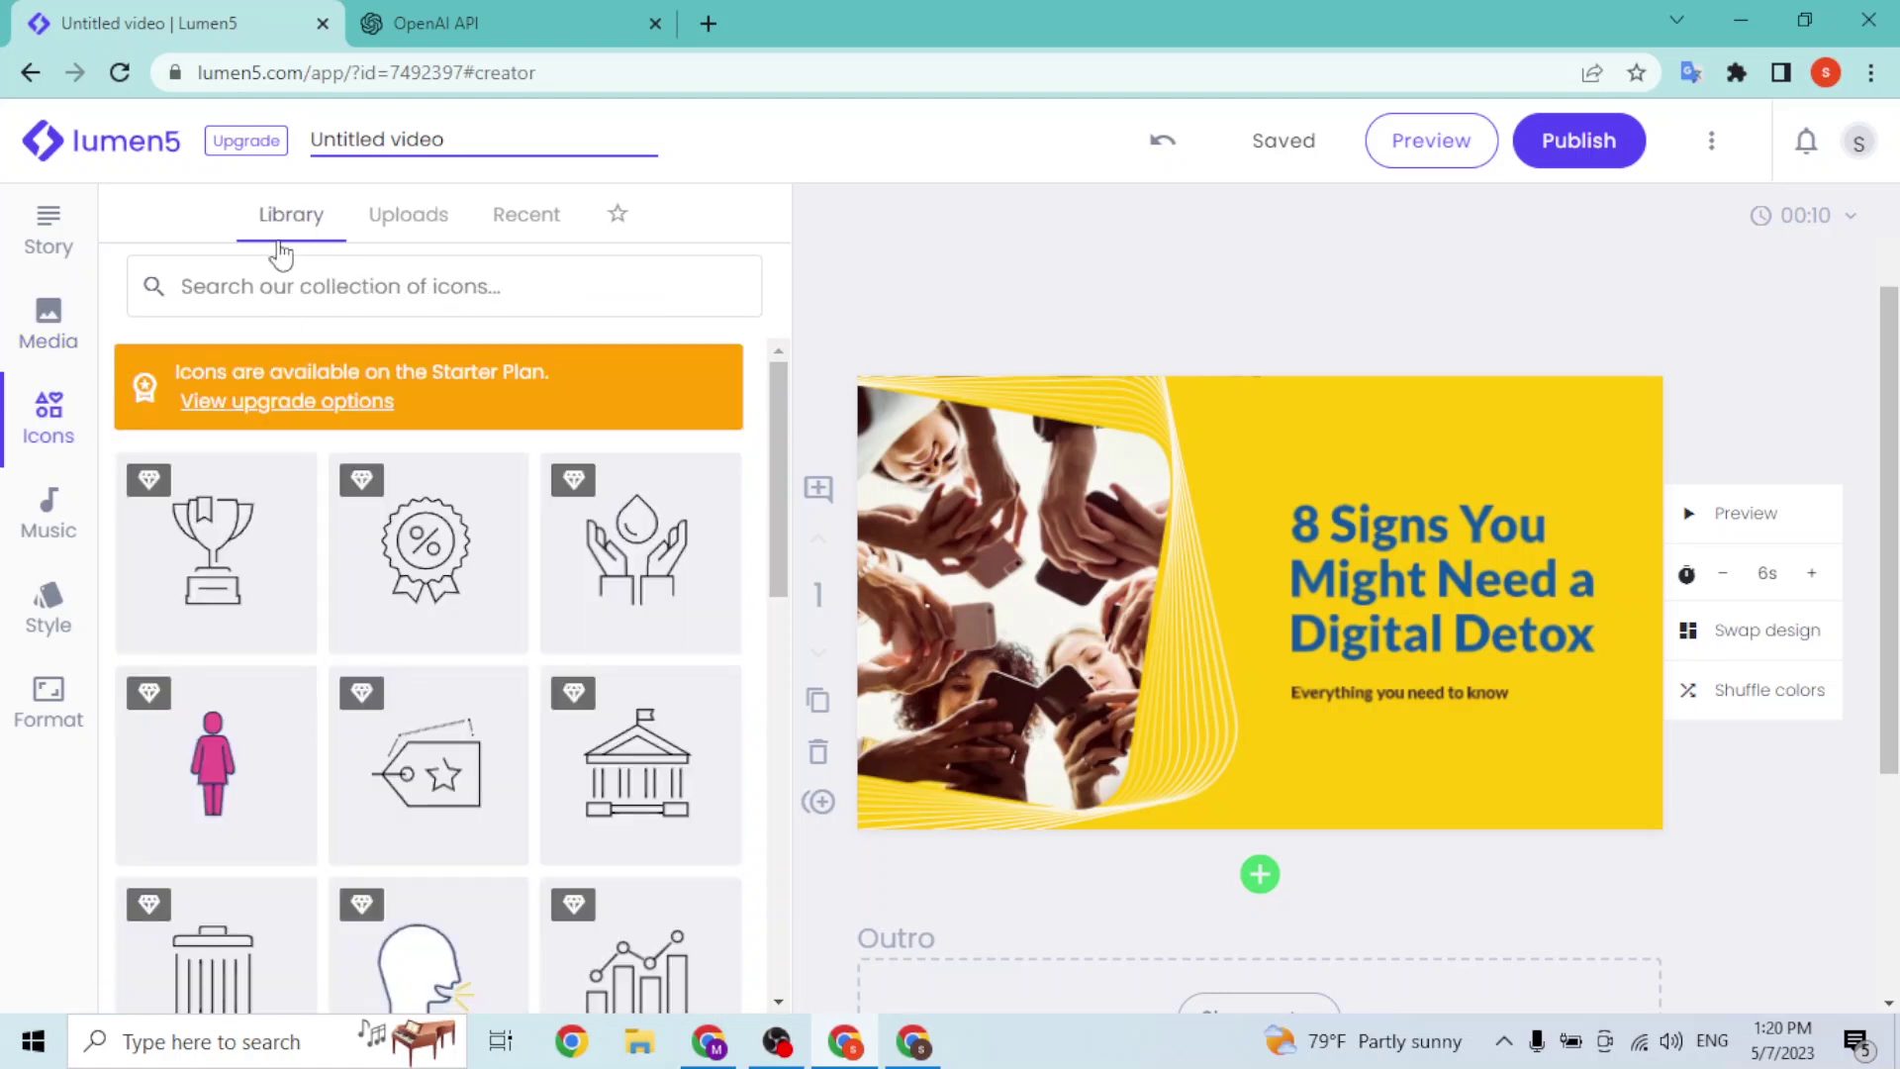
{"action": "scroll", "coordinate": [495, 401], "scroll_direction": "down", "scroll_amount": 1}
{"action": "scroll", "coordinate": [492, 403], "scroll_direction": "down", "scroll_amount": 3}
{"action": "scroll", "coordinate": [492, 403], "scroll_direction": "up", "scroll_amount": 5}
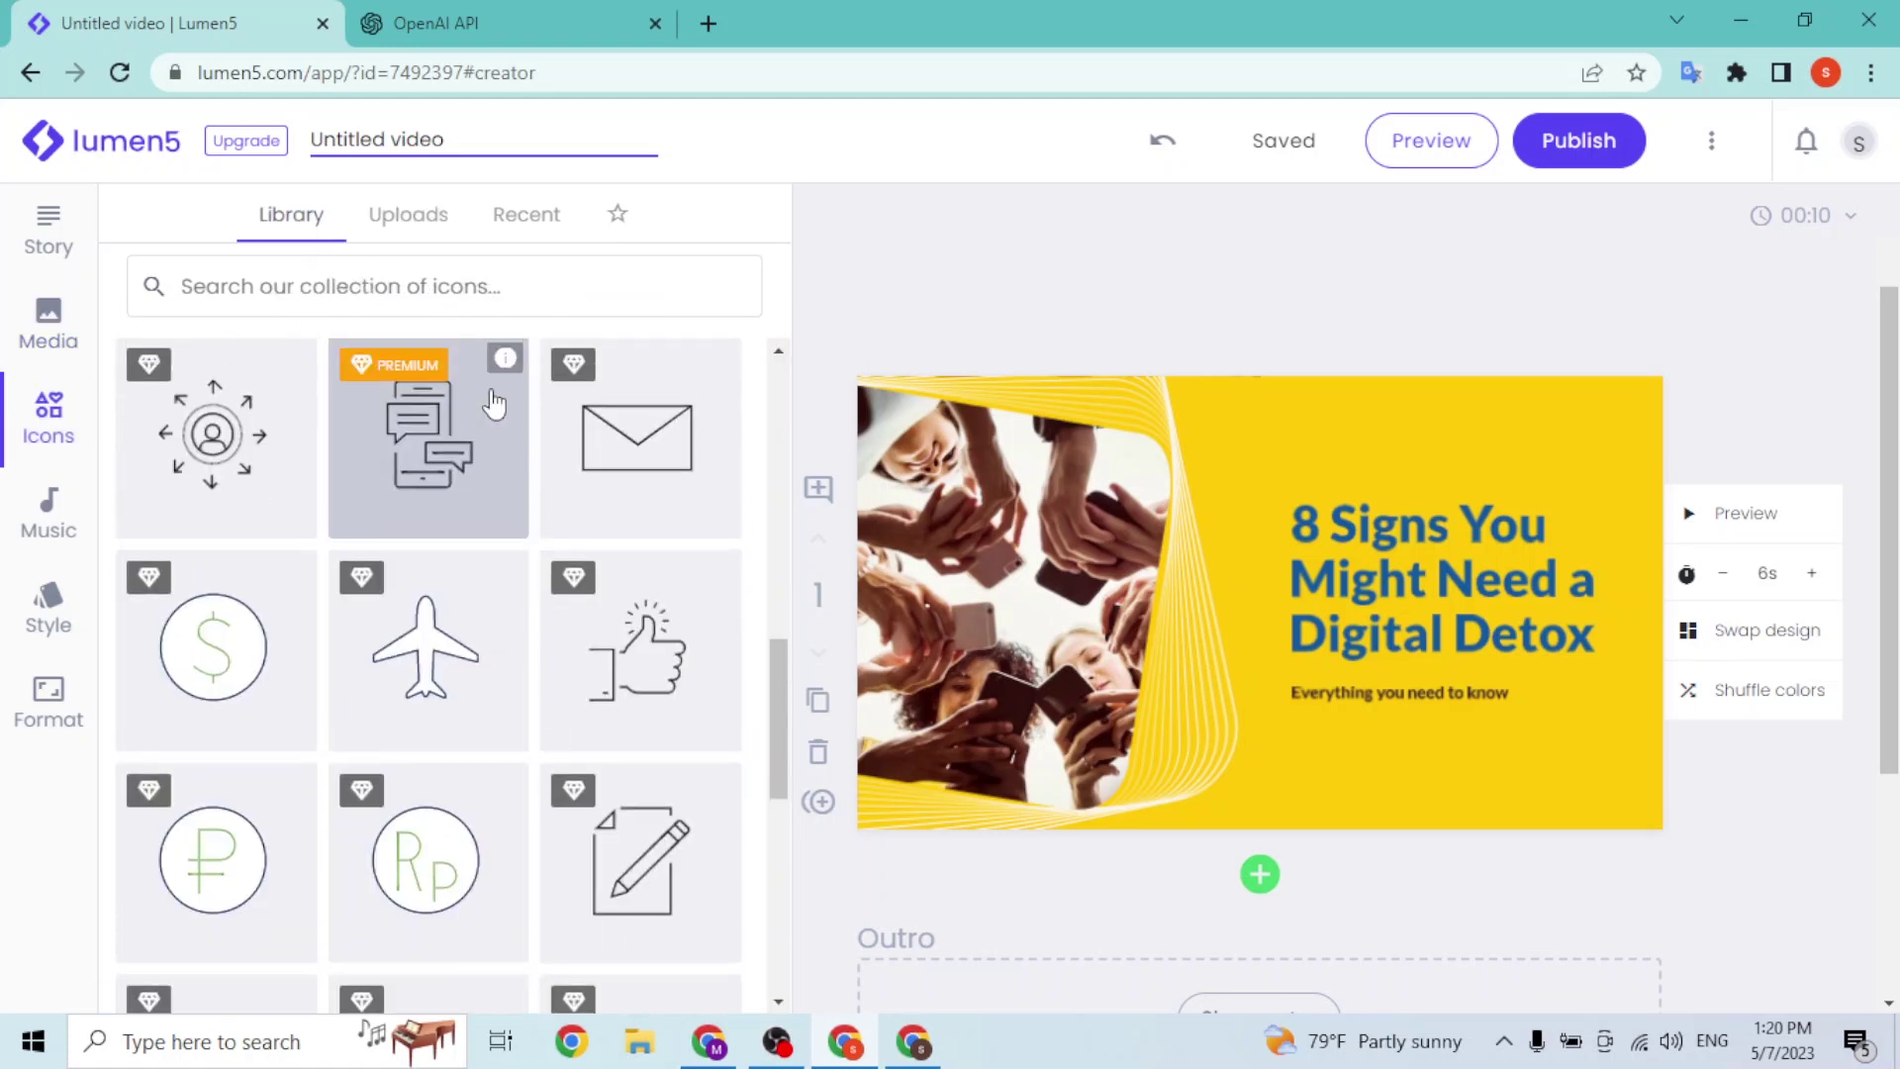
{"action": "left_click", "coordinate": [544, 224]}
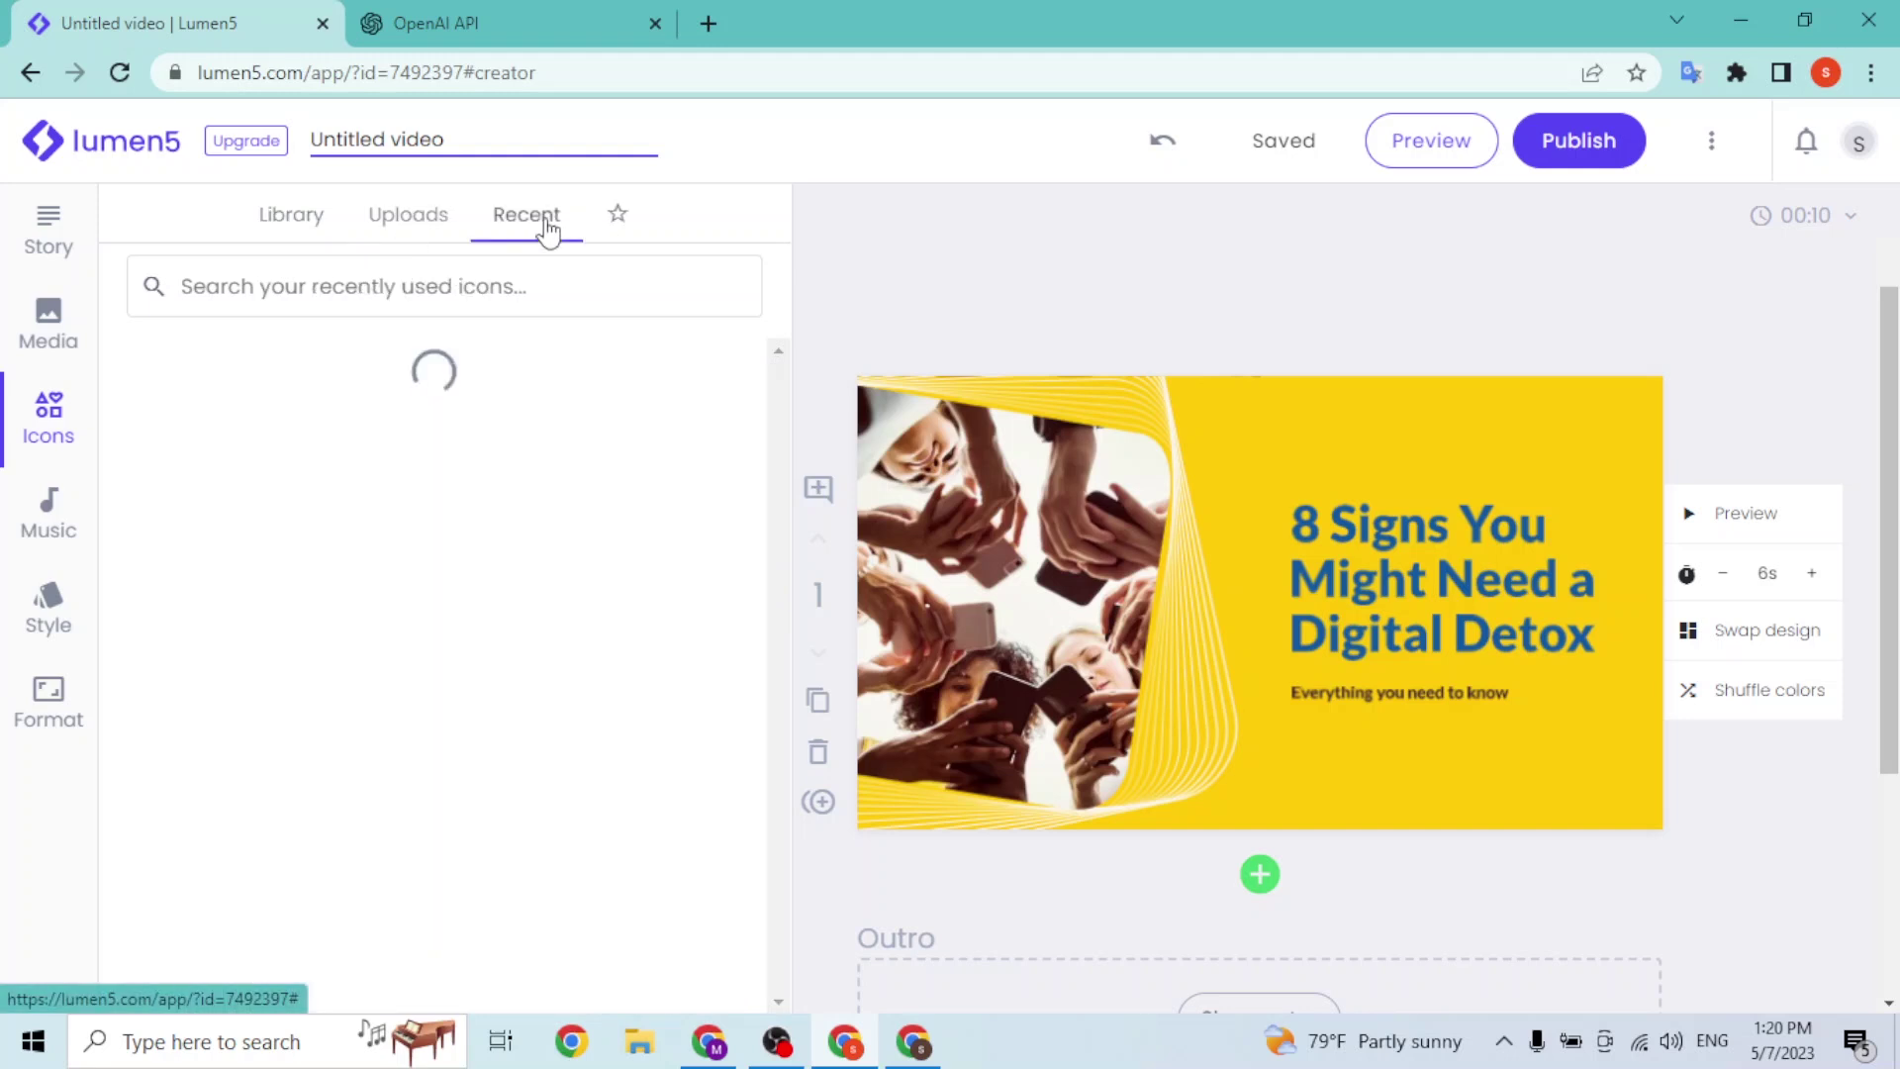
{"action": "left_click", "coordinate": [617, 218]}
{"action": "left_click", "coordinate": [267, 217]}
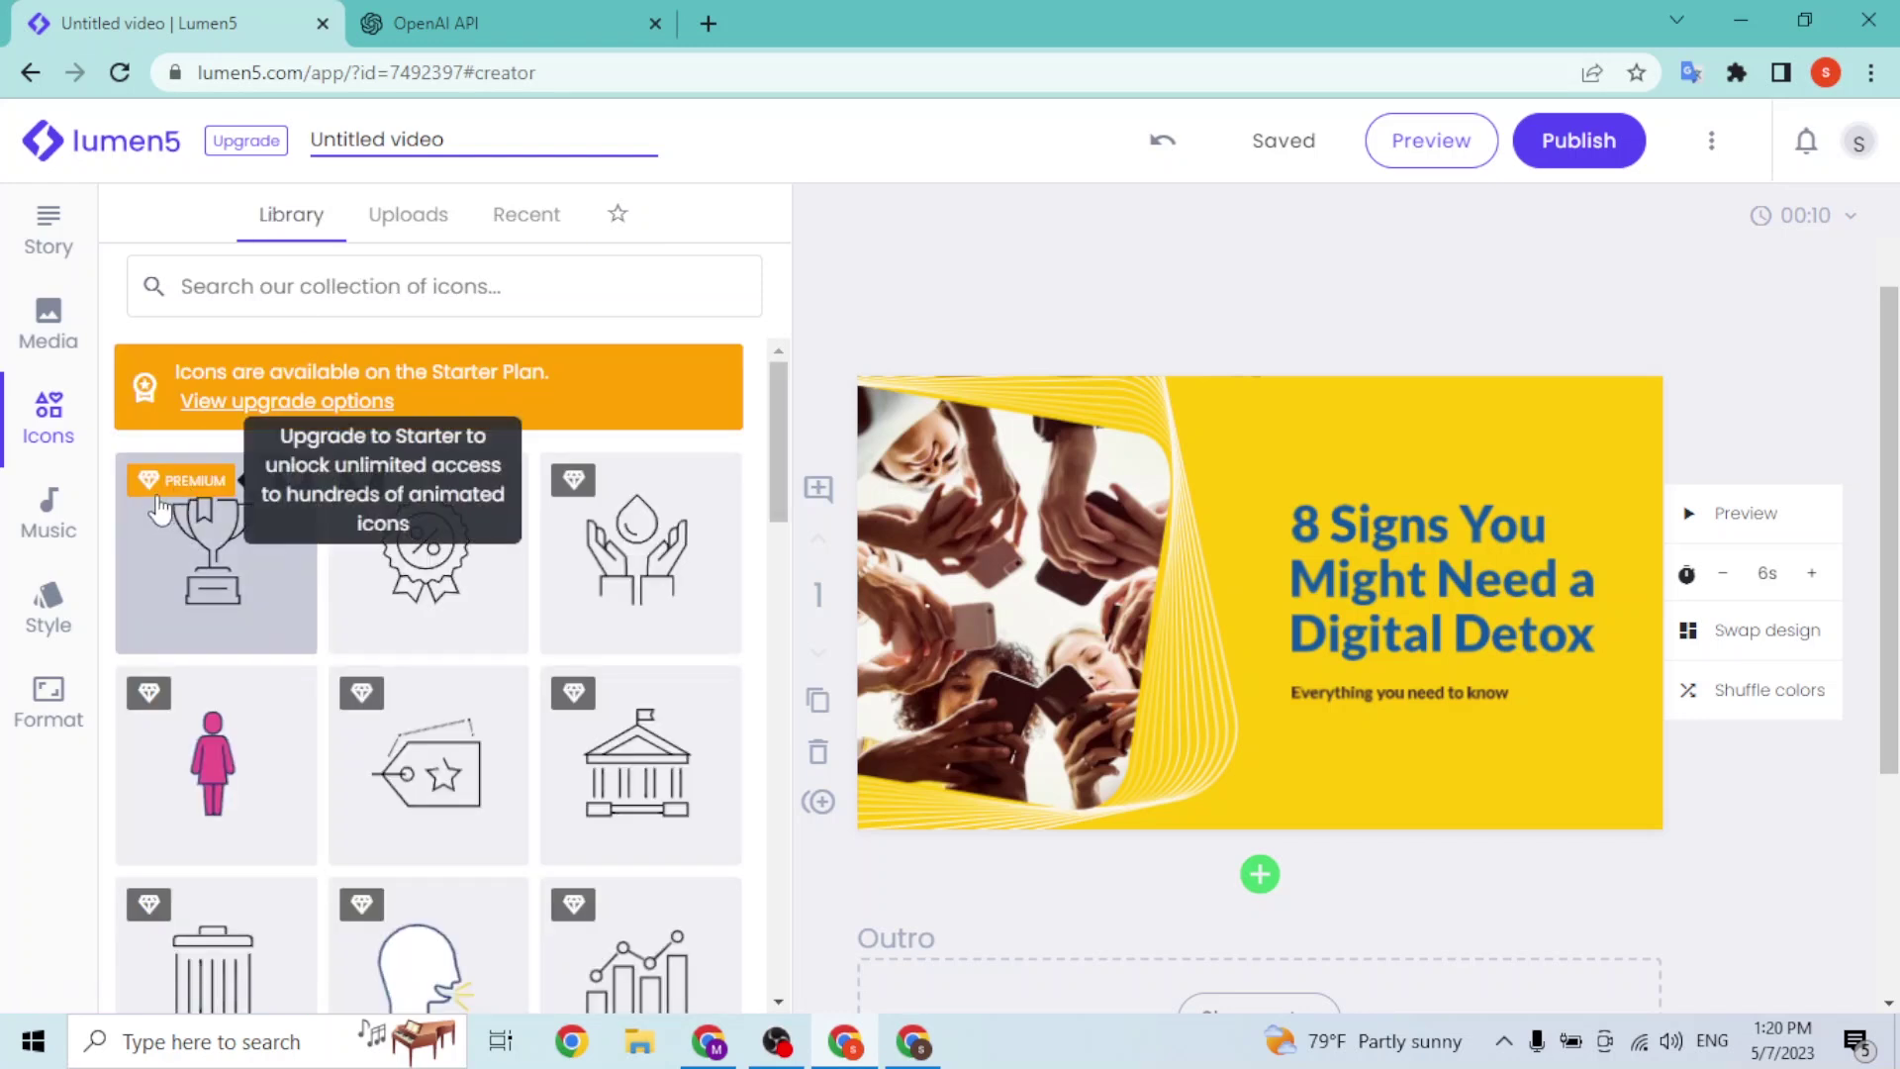
Browse the premium icons offered in the icon library
{"action": "scroll", "coordinate": [415, 579], "scroll_direction": "down", "scroll_amount": 5}
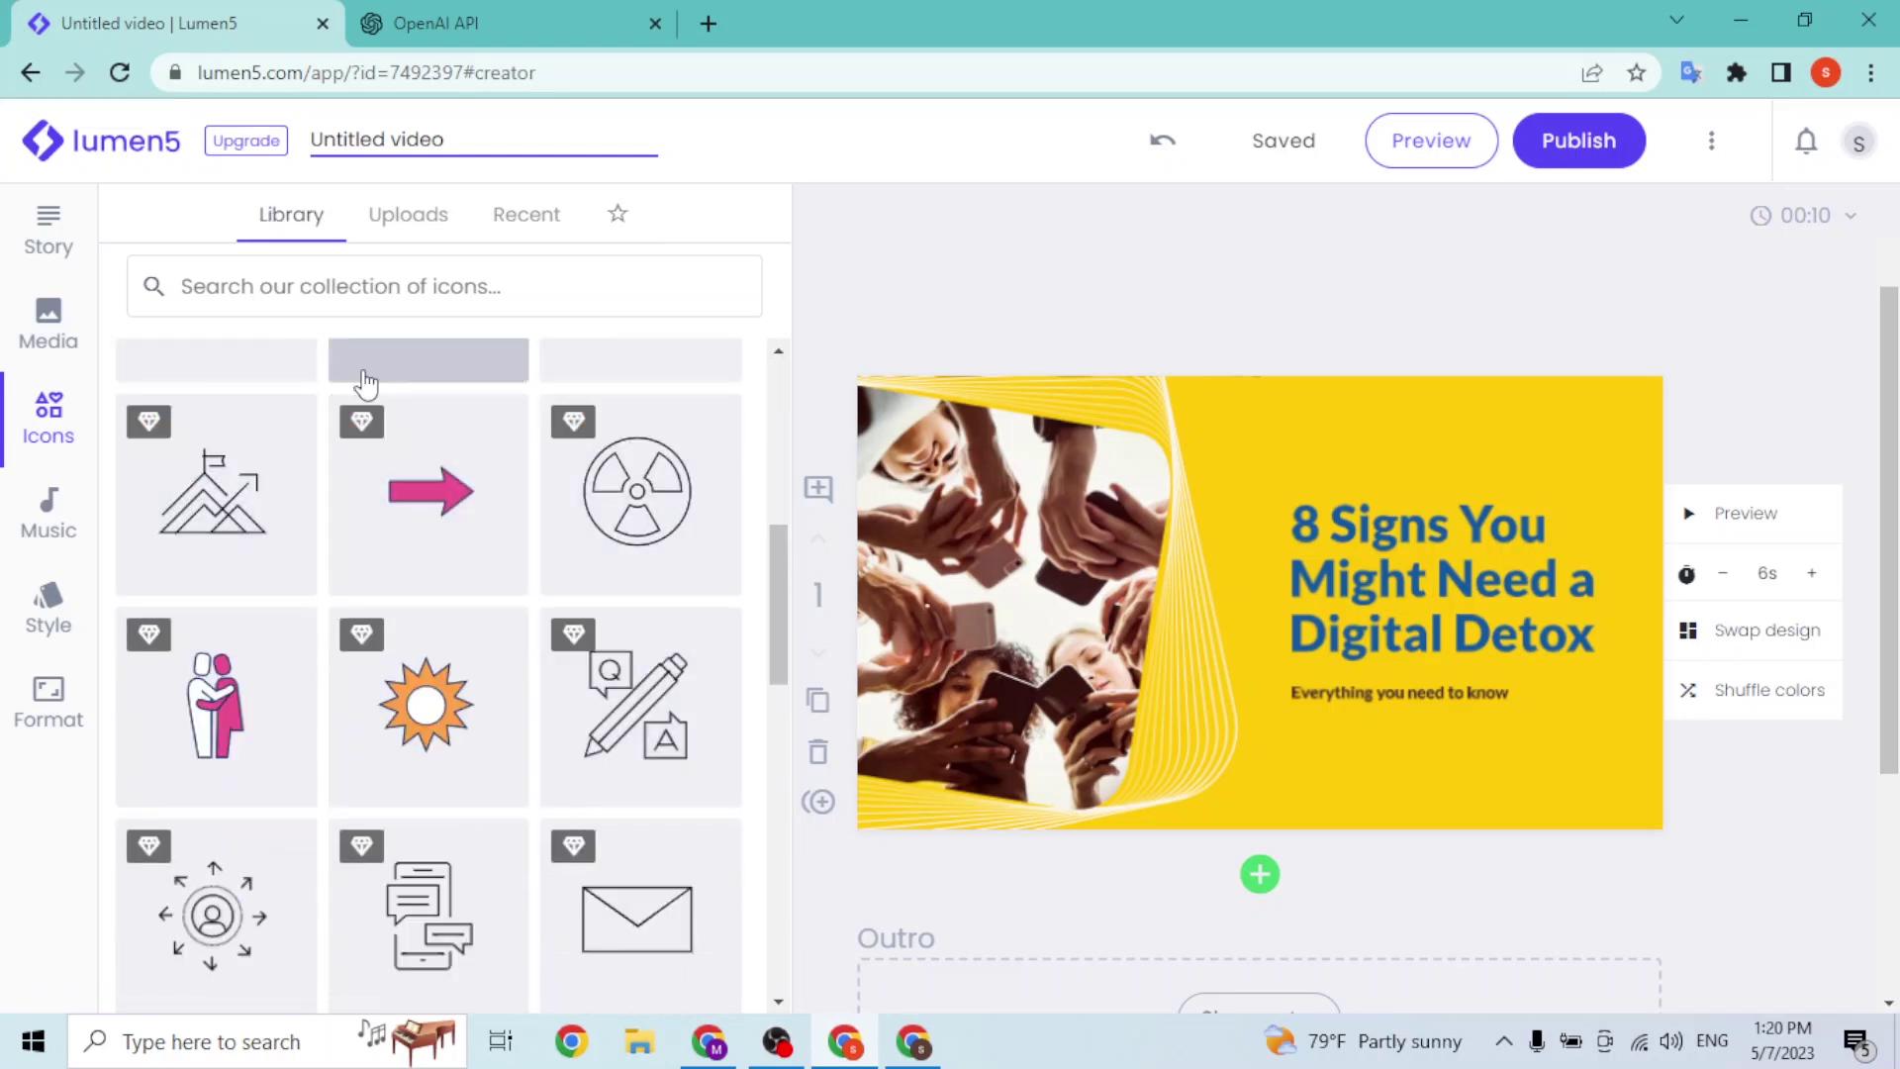
{"action": "scroll", "coordinate": [470, 495], "scroll_direction": "up", "scroll_amount": 4}
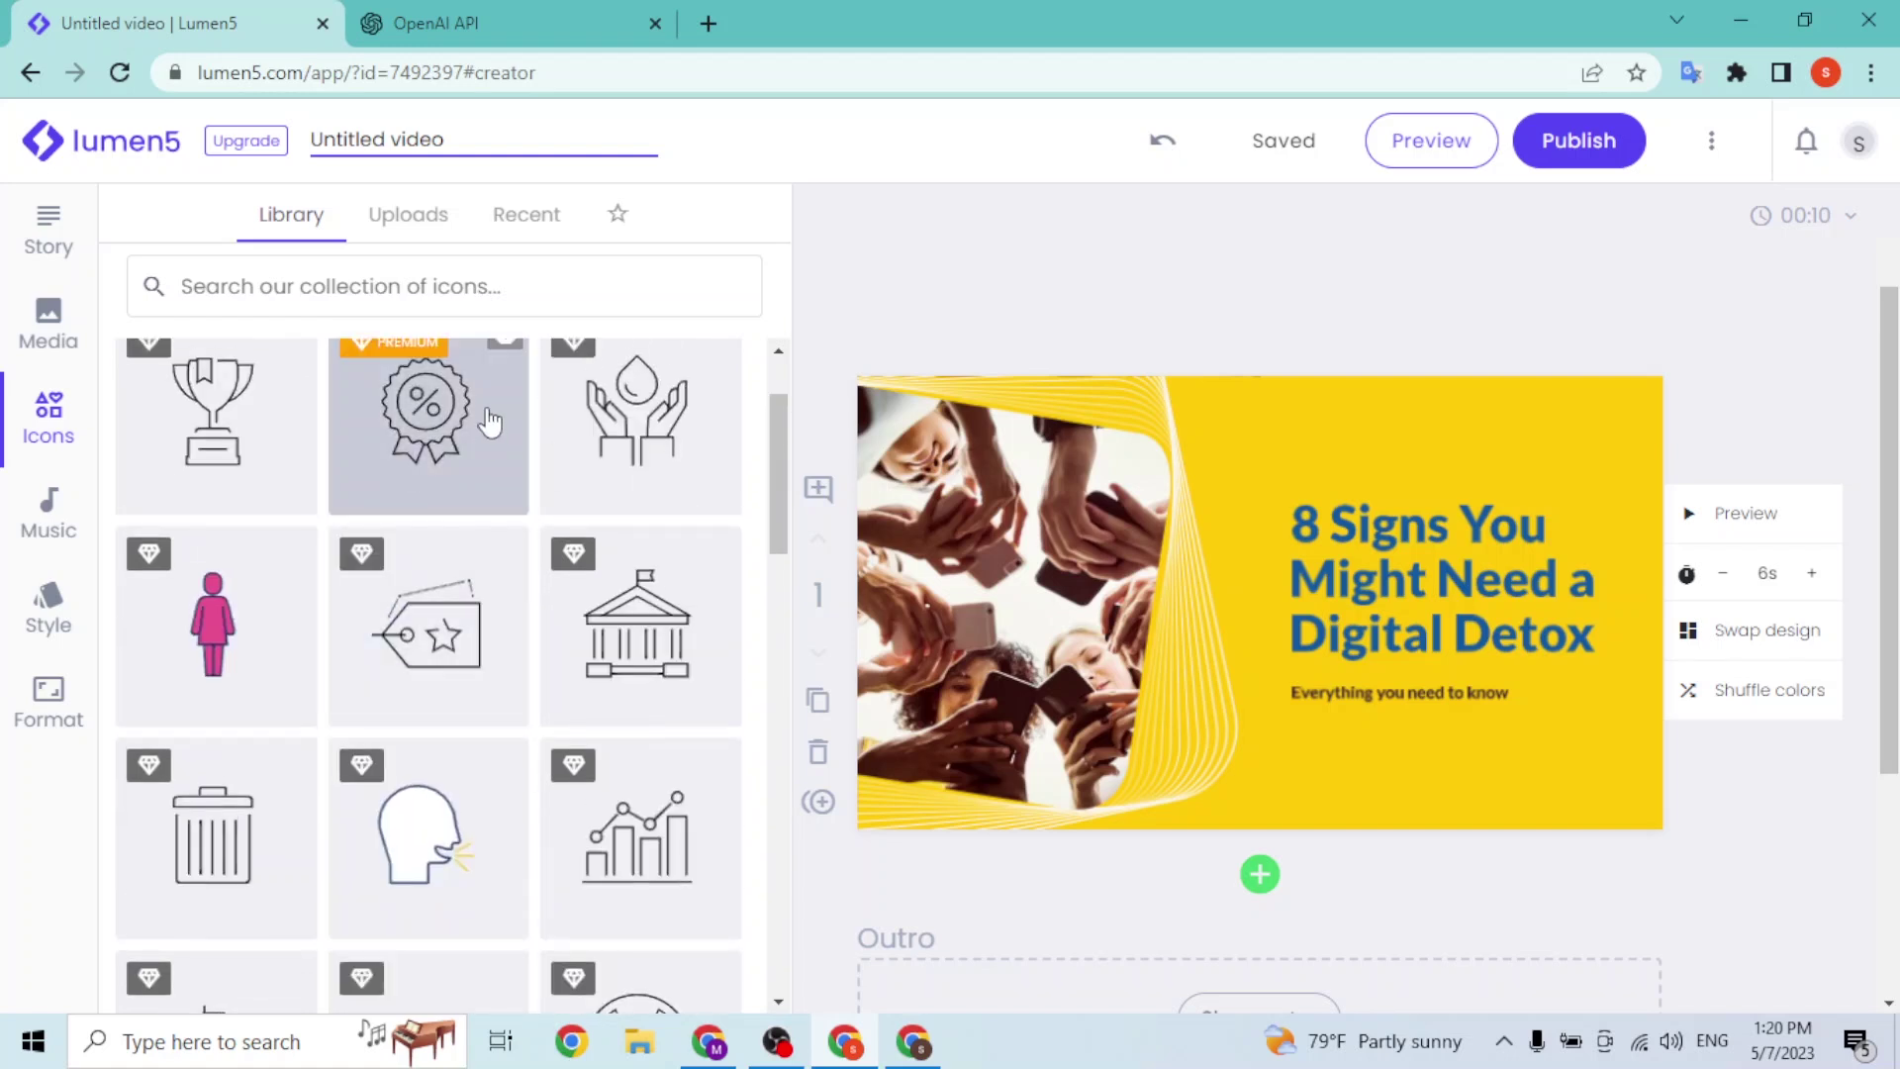
{"action": "scroll", "coordinate": [411, 479], "scroll_direction": "up", "scroll_amount": 1}
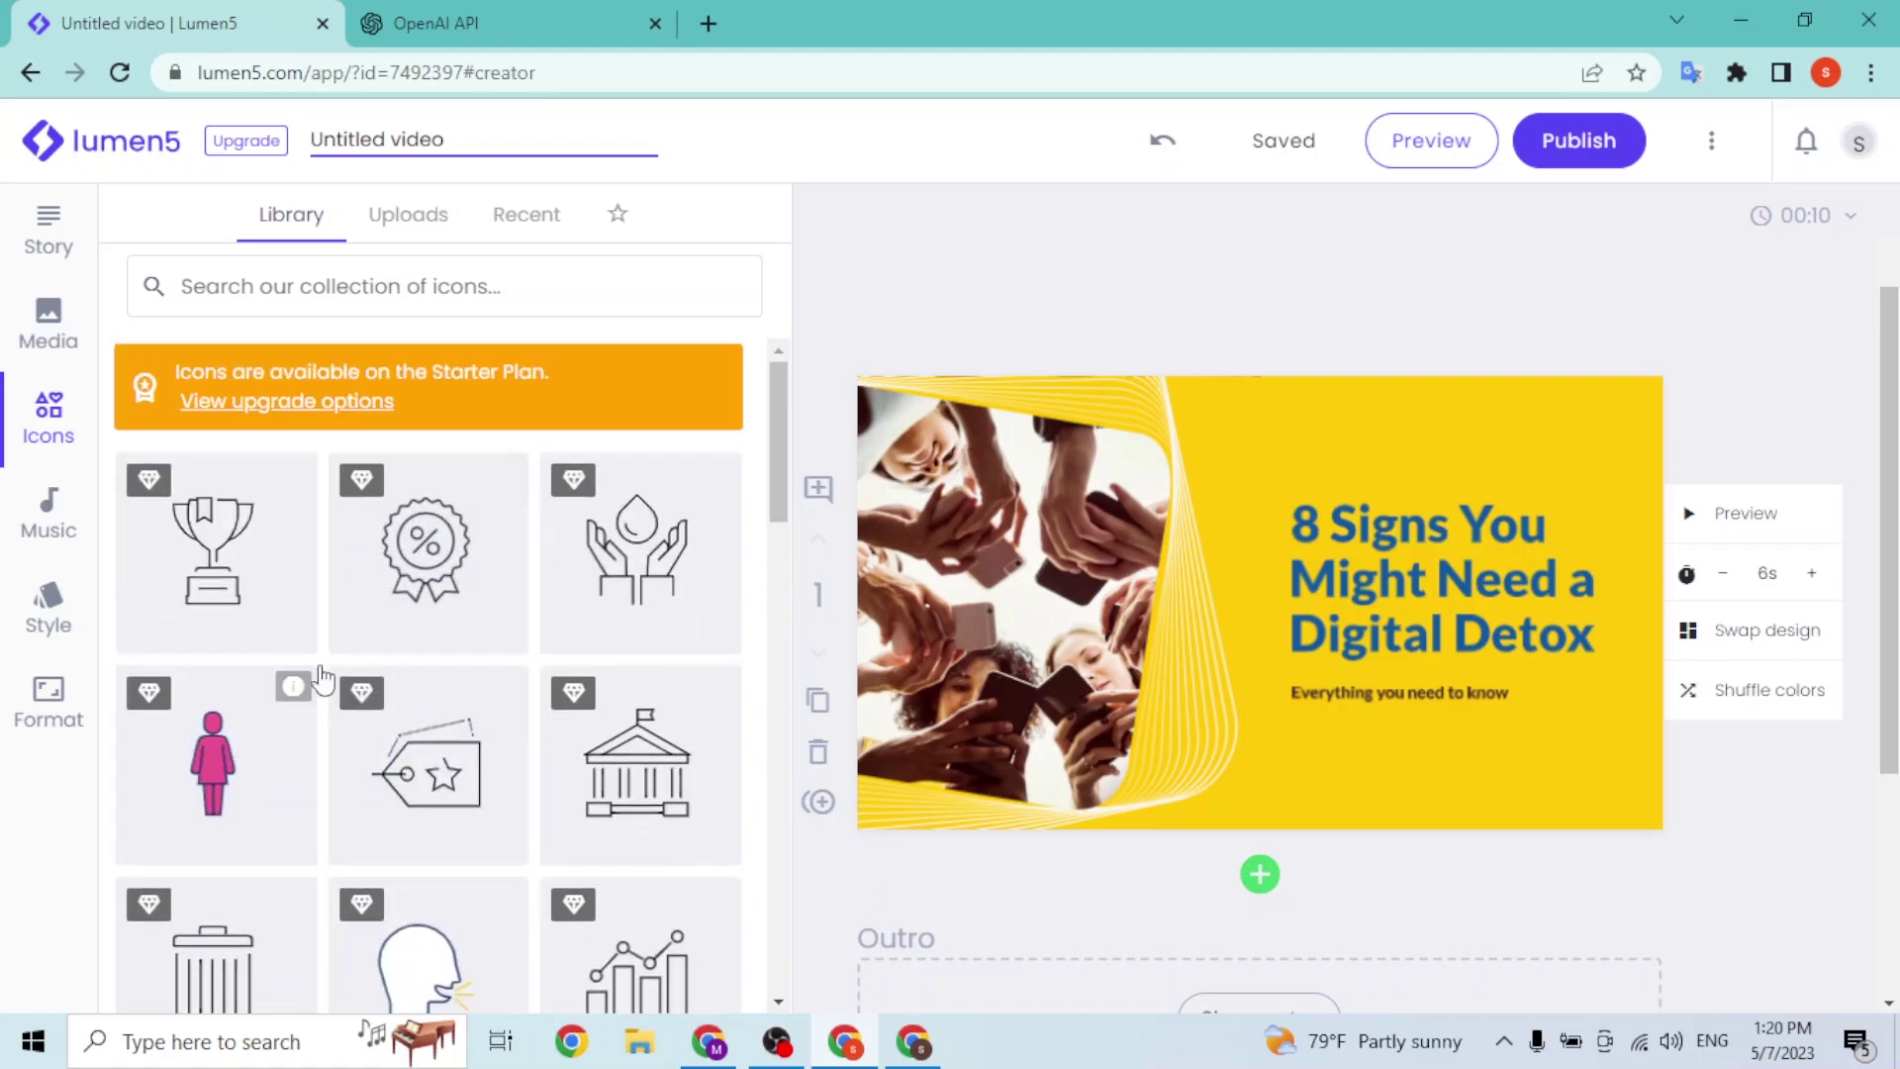
Try the first library track, Energetic Future Ba..., as background music and remove it from the video
{"action": "left_click", "coordinate": [40, 505]}
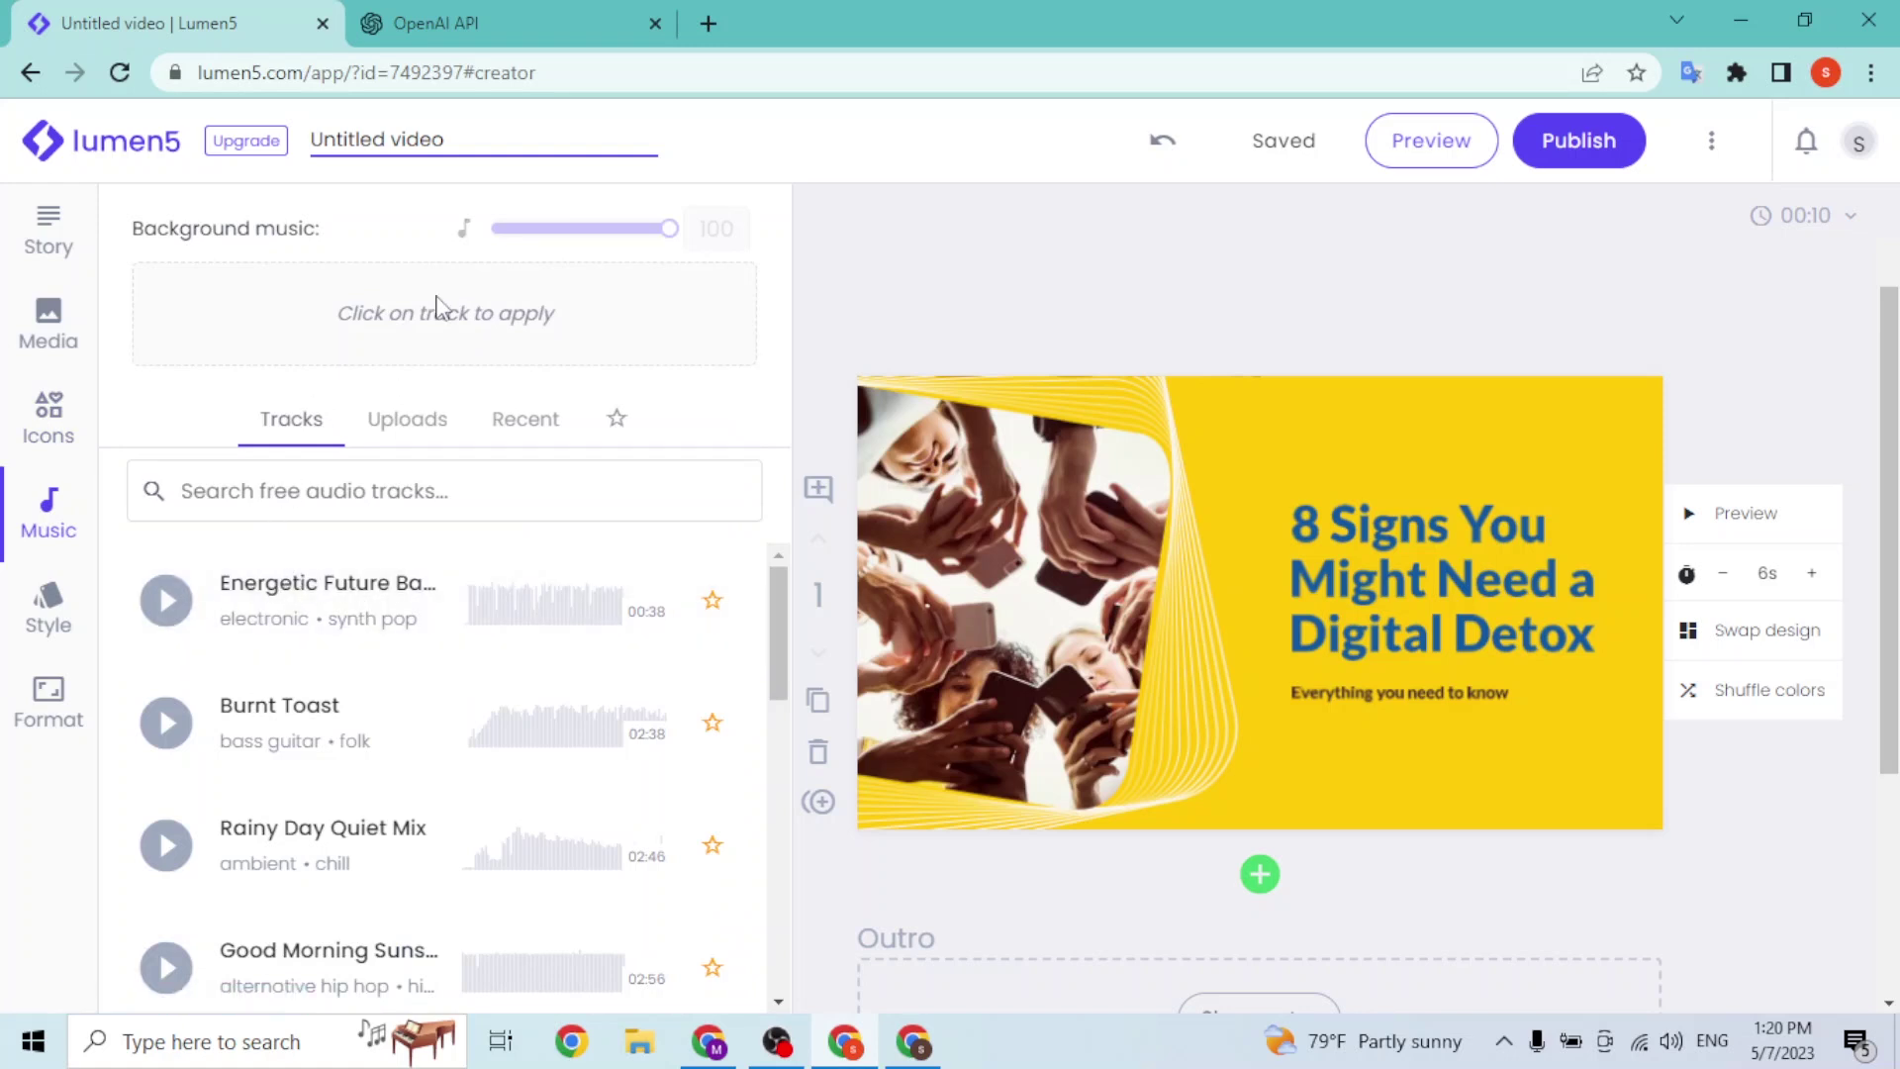
{"action": "left_click_drag", "start_coordinate": [337, 314], "coordinate": [554, 316]}
{"action": "left_click", "coordinate": [186, 611]}
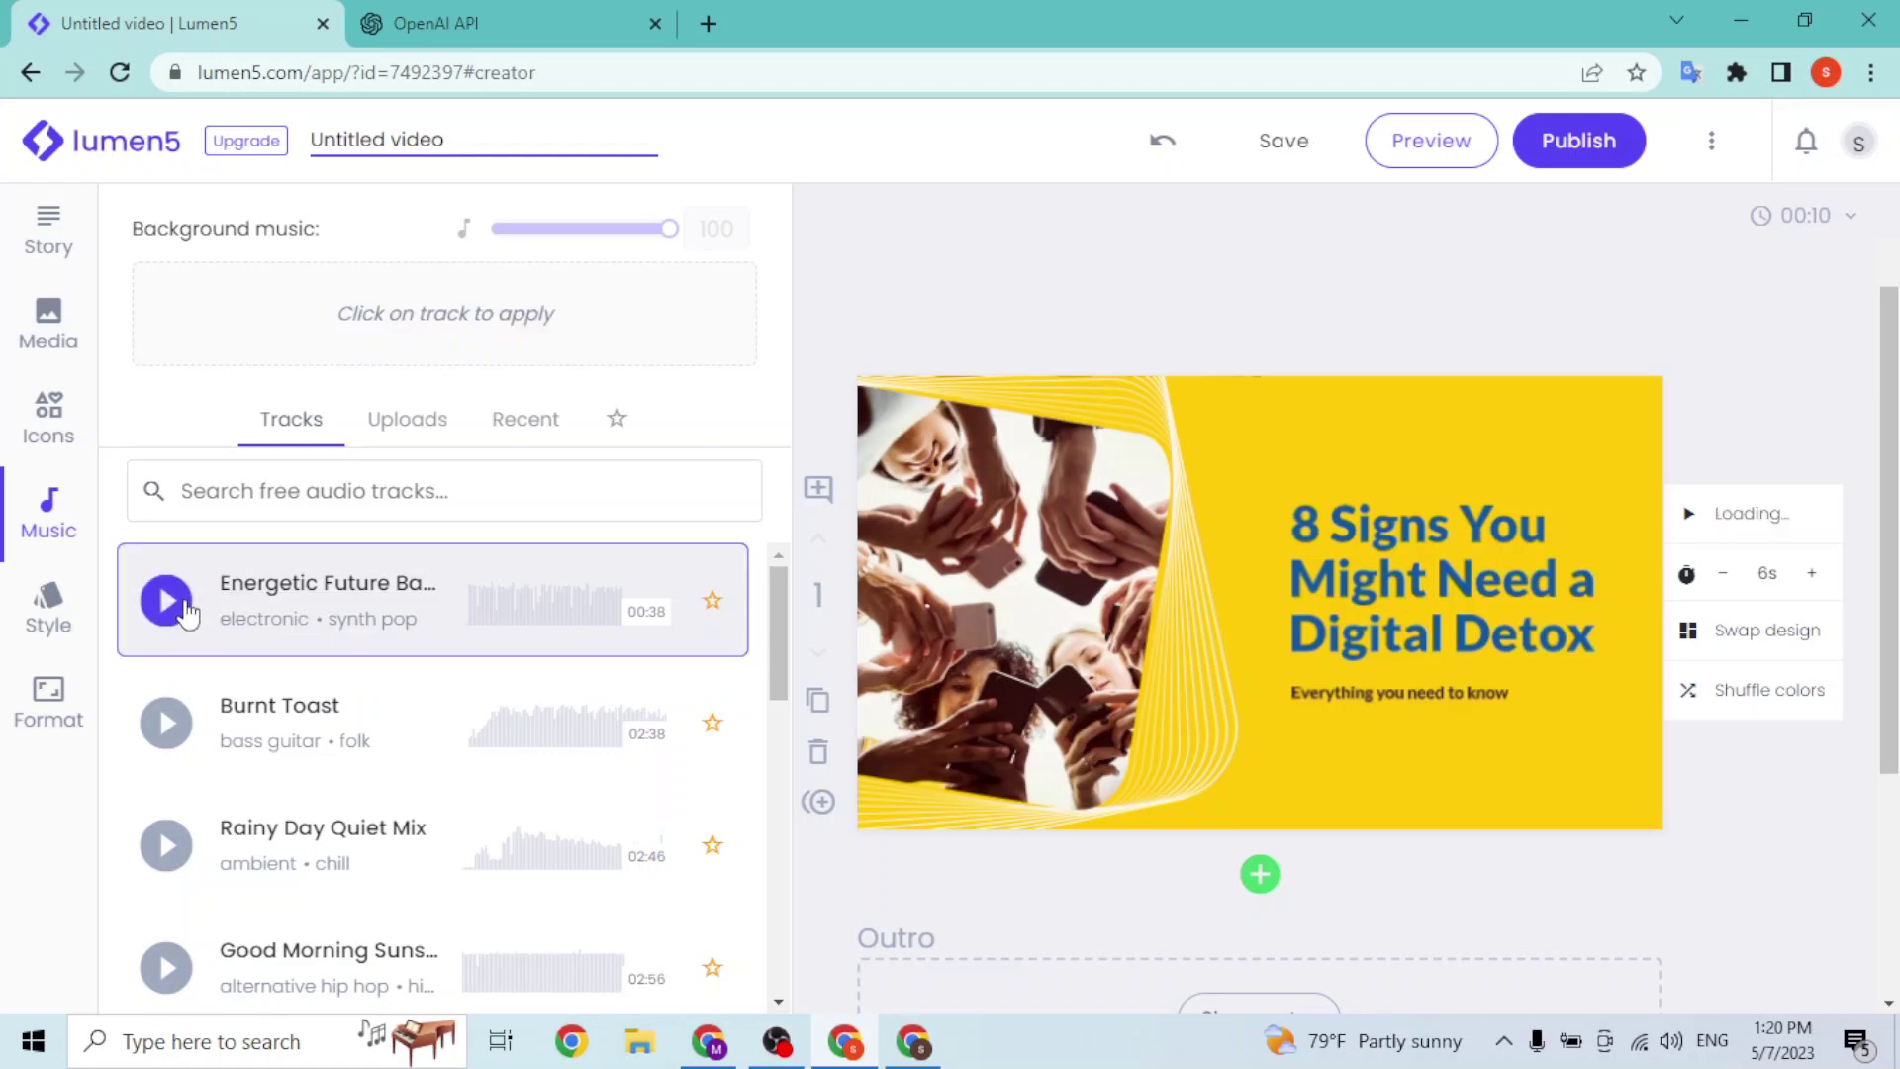
{"action": "left_click", "coordinate": [332, 584]}
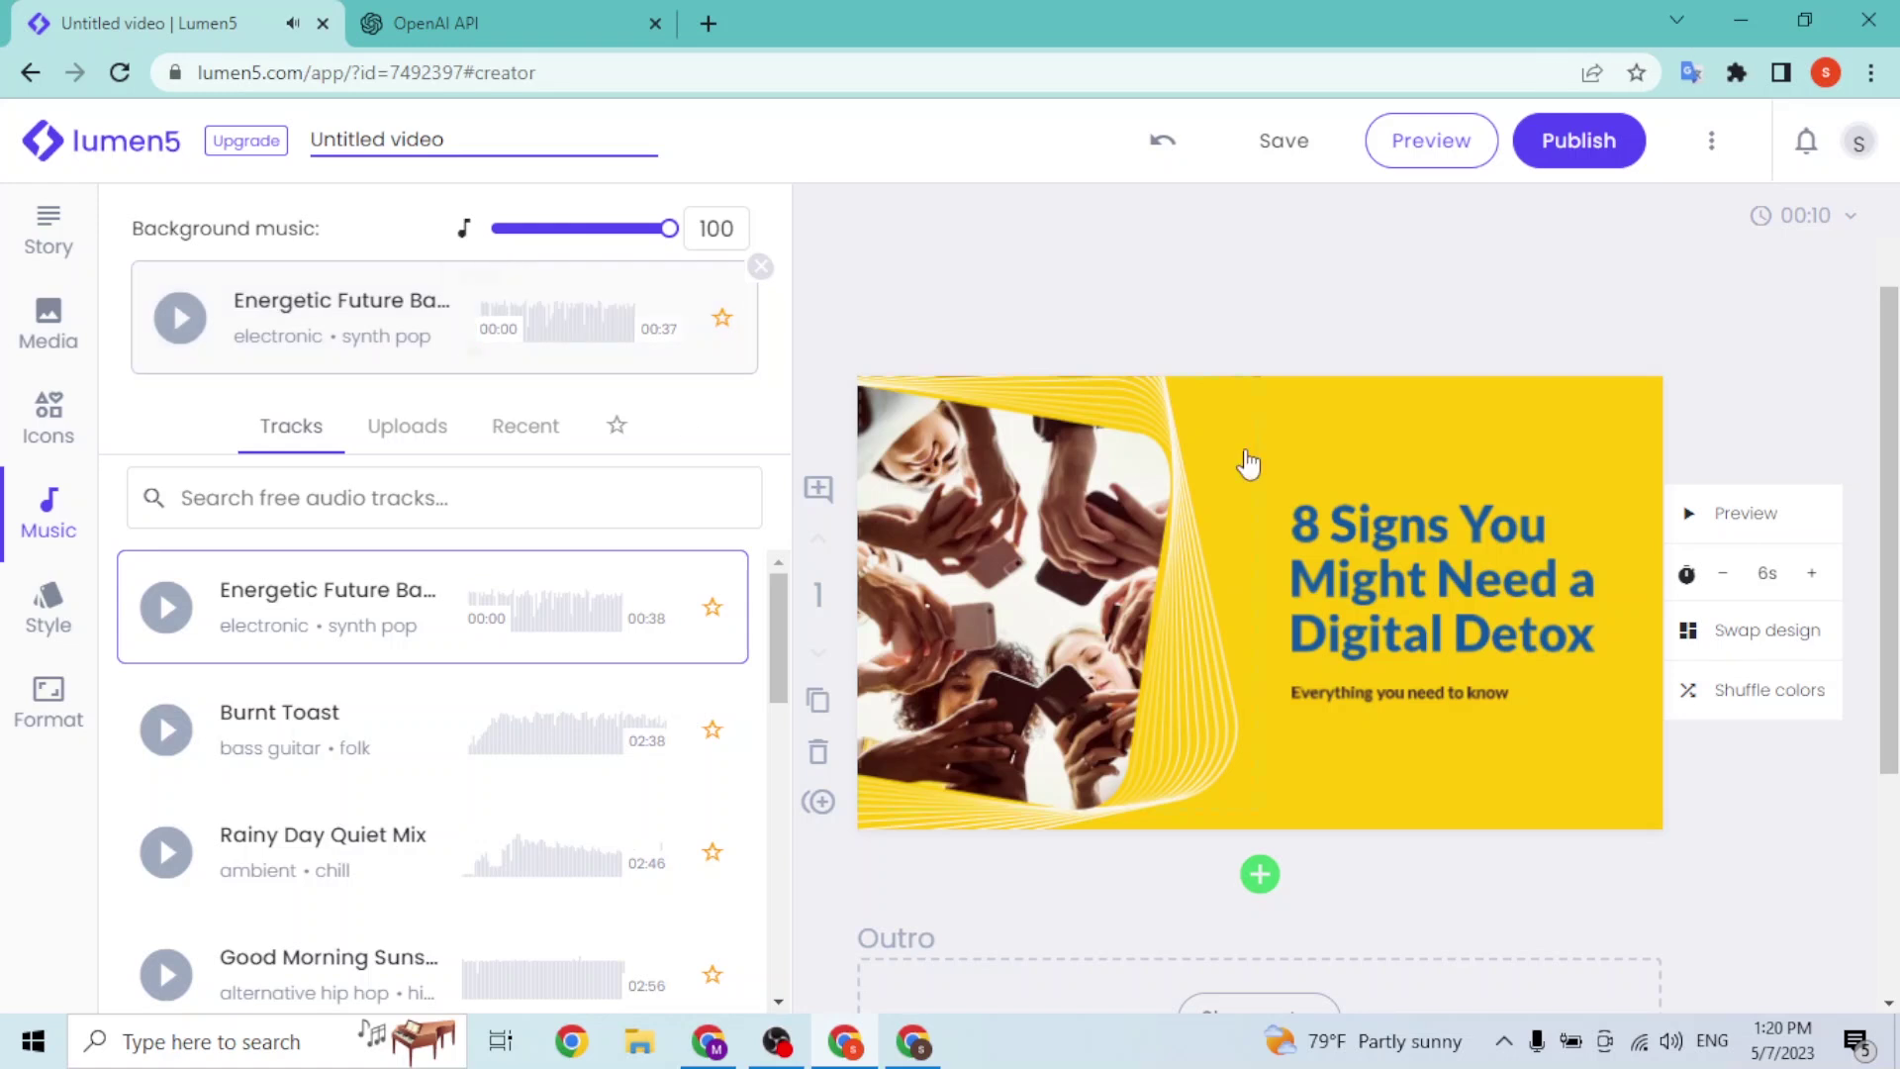
{"action": "left_click", "coordinate": [760, 267]}
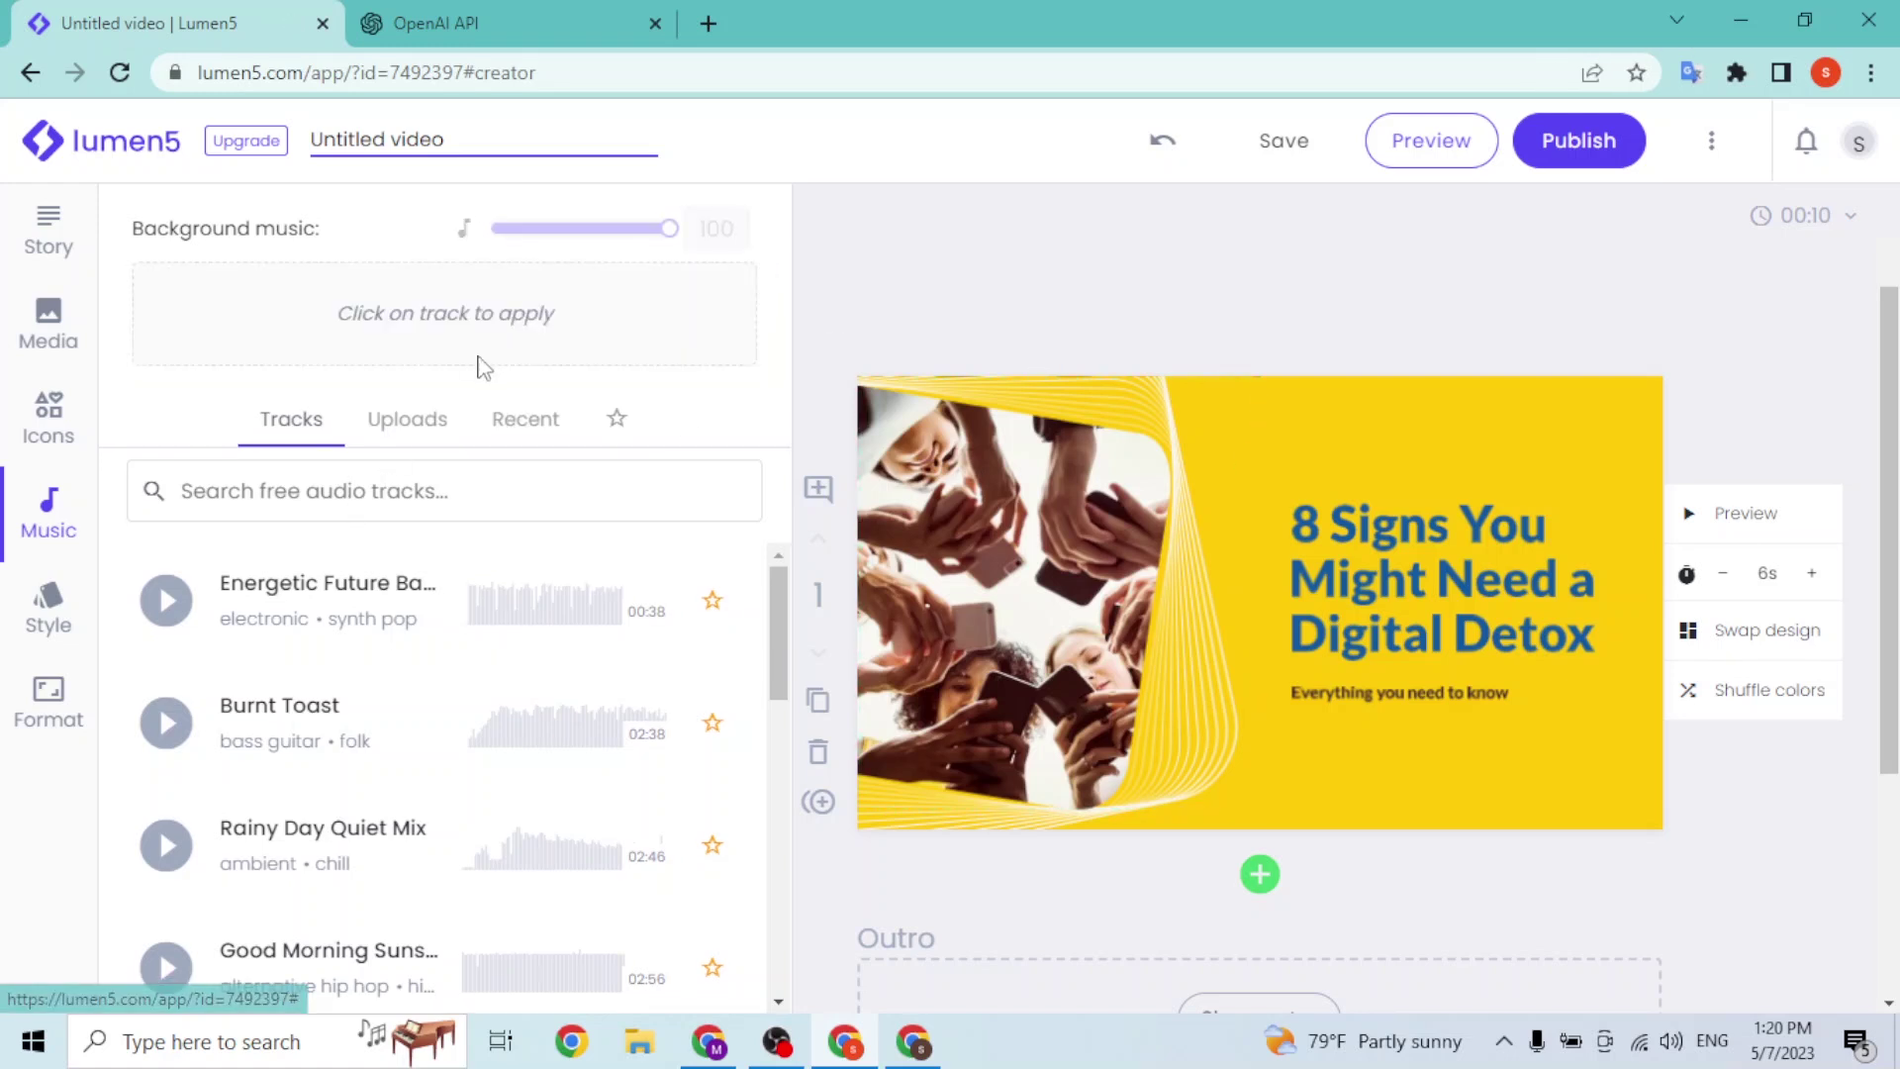
Look through the free audio tracks, the recently used tracks and the music uploads
{"action": "scroll", "coordinate": [441, 597], "scroll_direction": "down", "scroll_amount": 10}
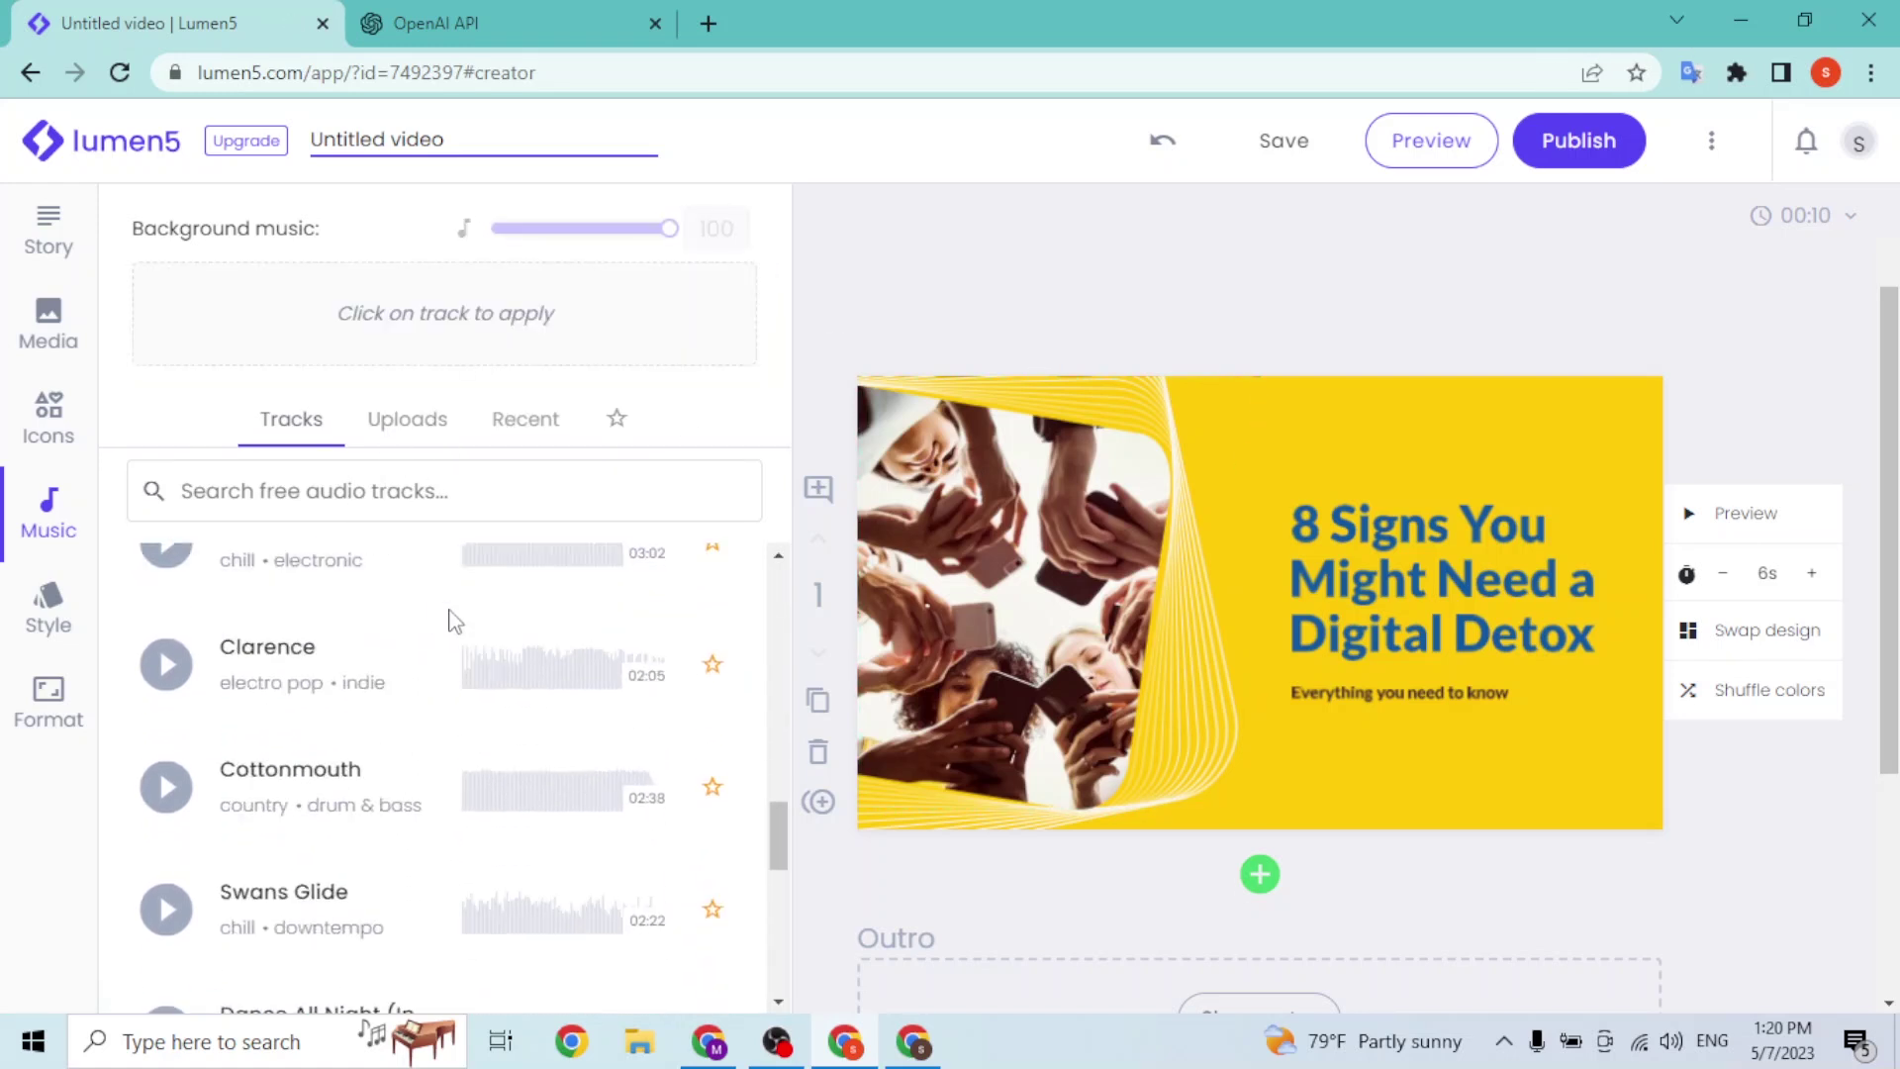
{"action": "scroll", "coordinate": [465, 709], "scroll_direction": "up", "scroll_amount": 5}
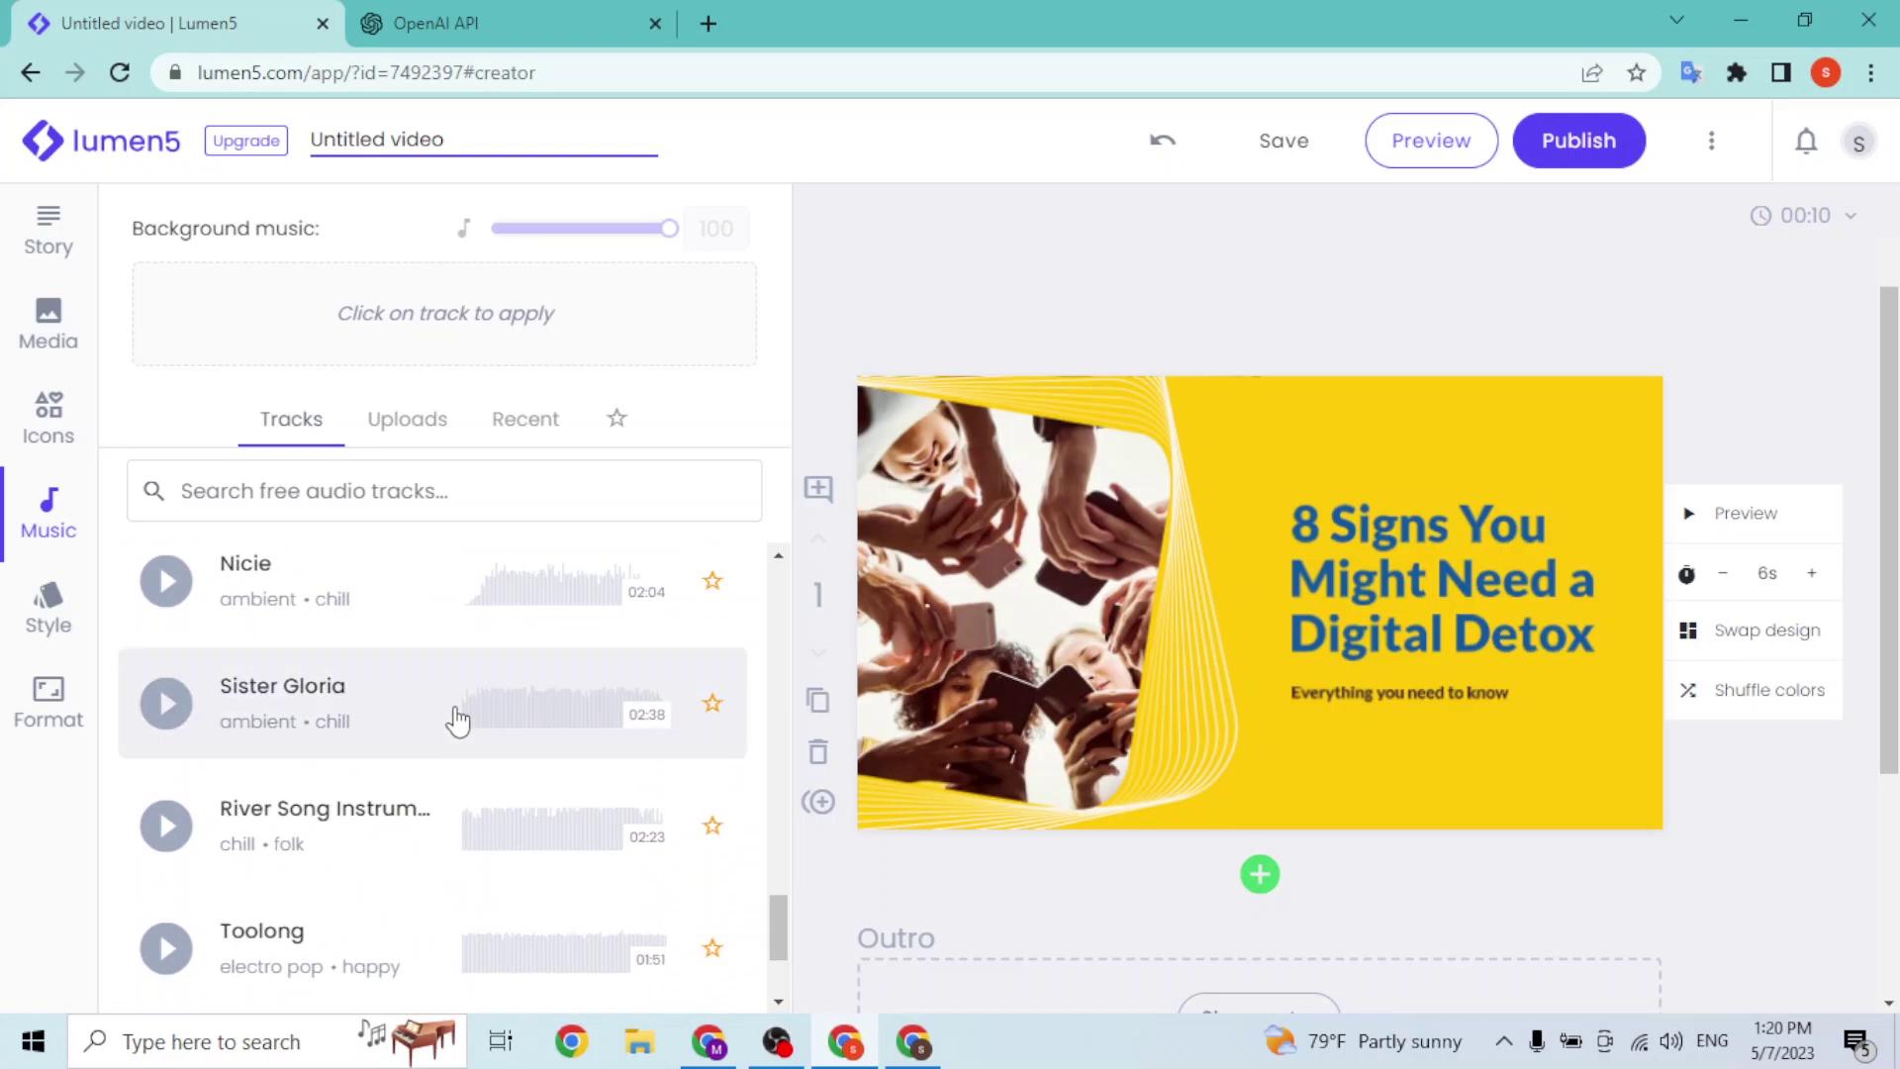
{"action": "left_click", "coordinate": [387, 431]}
{"action": "left_click", "coordinate": [542, 425]}
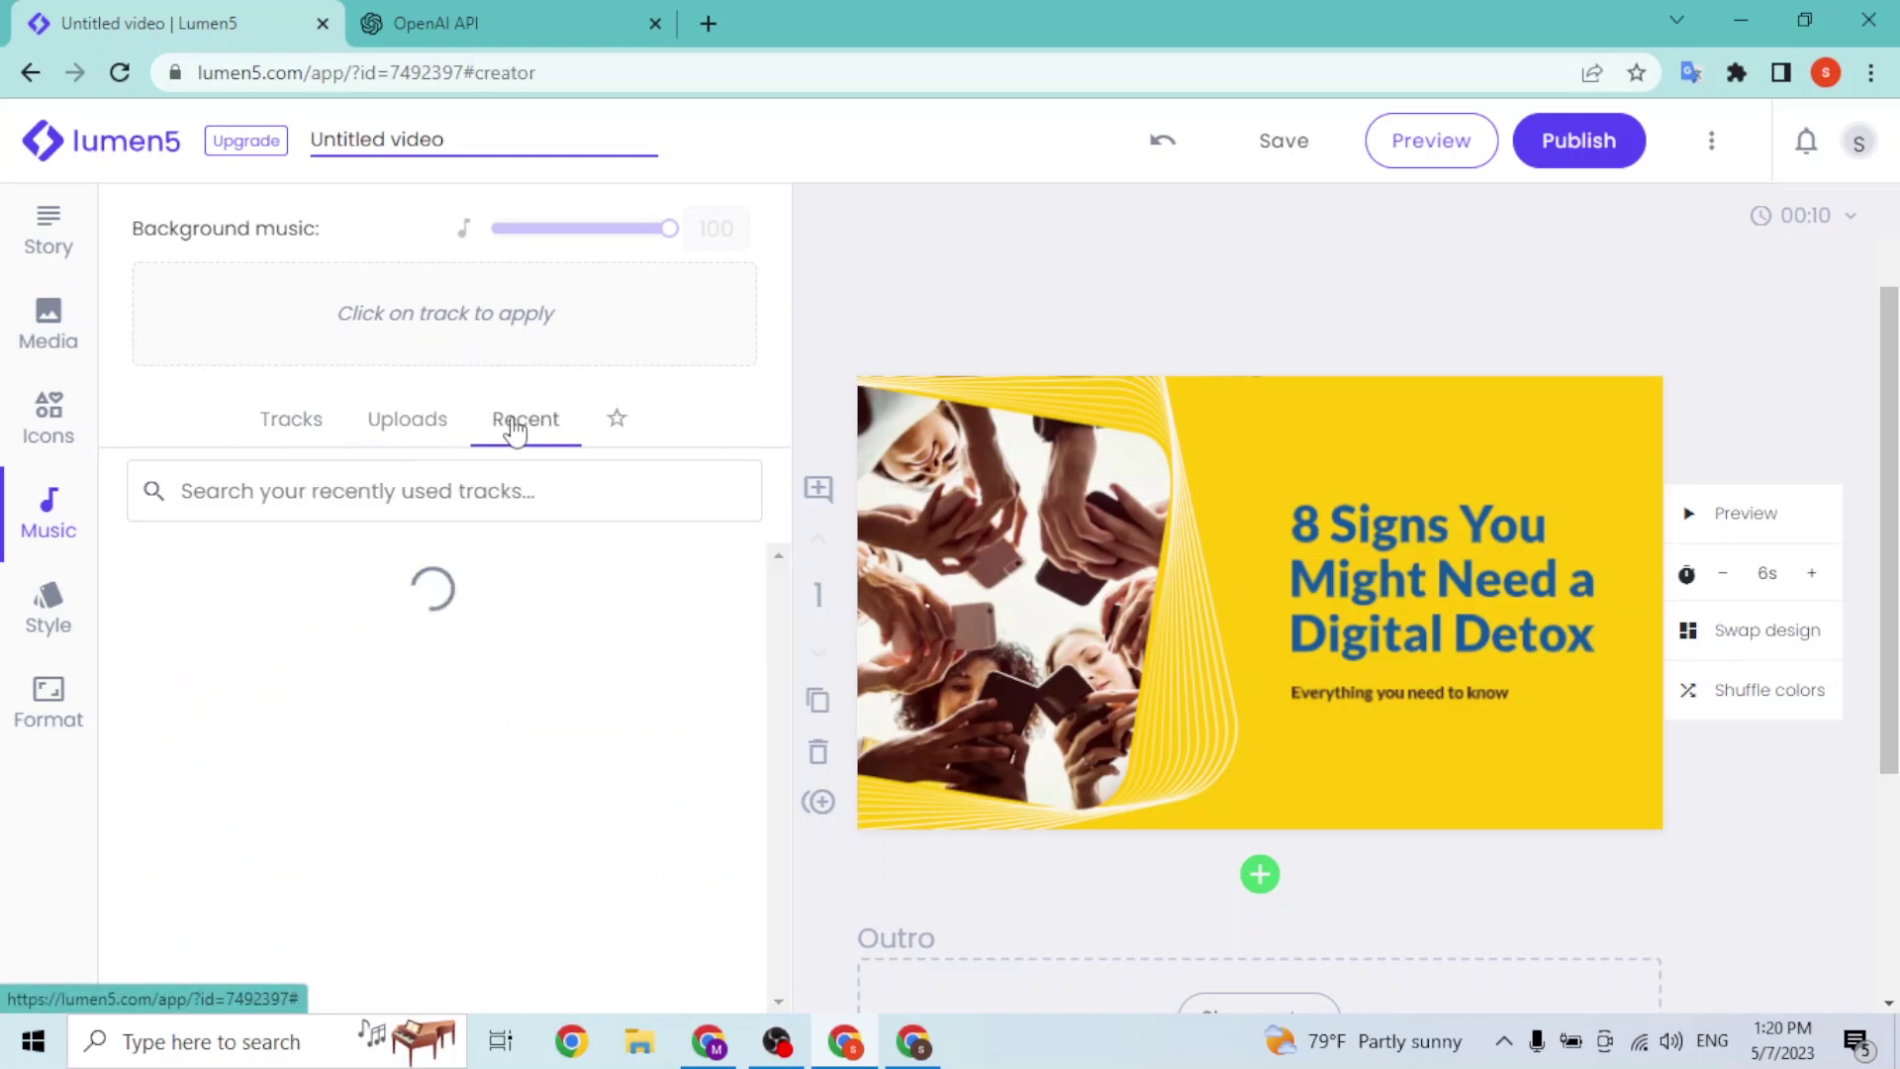
{"action": "left_click", "coordinate": [435, 432]}
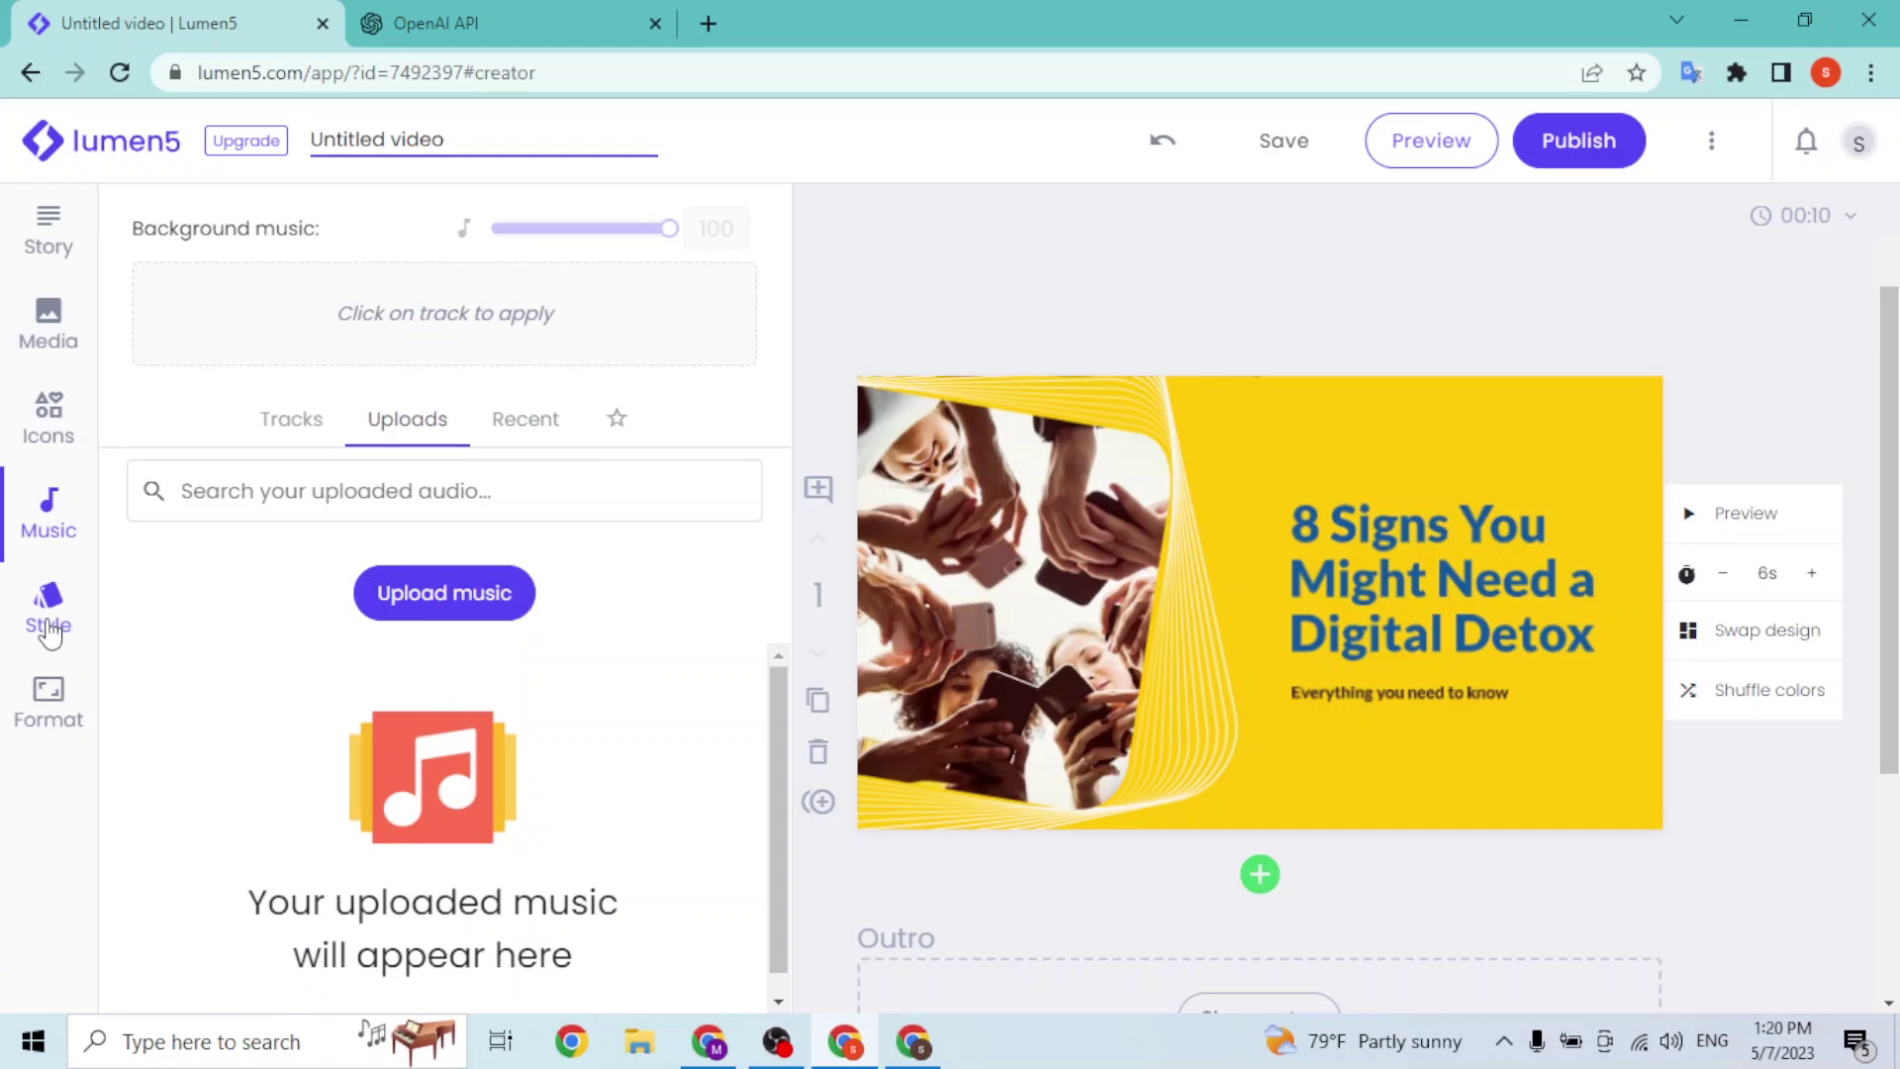
Examine the video's style options: watermark, current colors, color palettes and fonts
{"action": "left_click", "coordinate": [49, 614]}
{"action": "scroll", "coordinate": [267, 649], "scroll_direction": "down", "scroll_amount": 8}
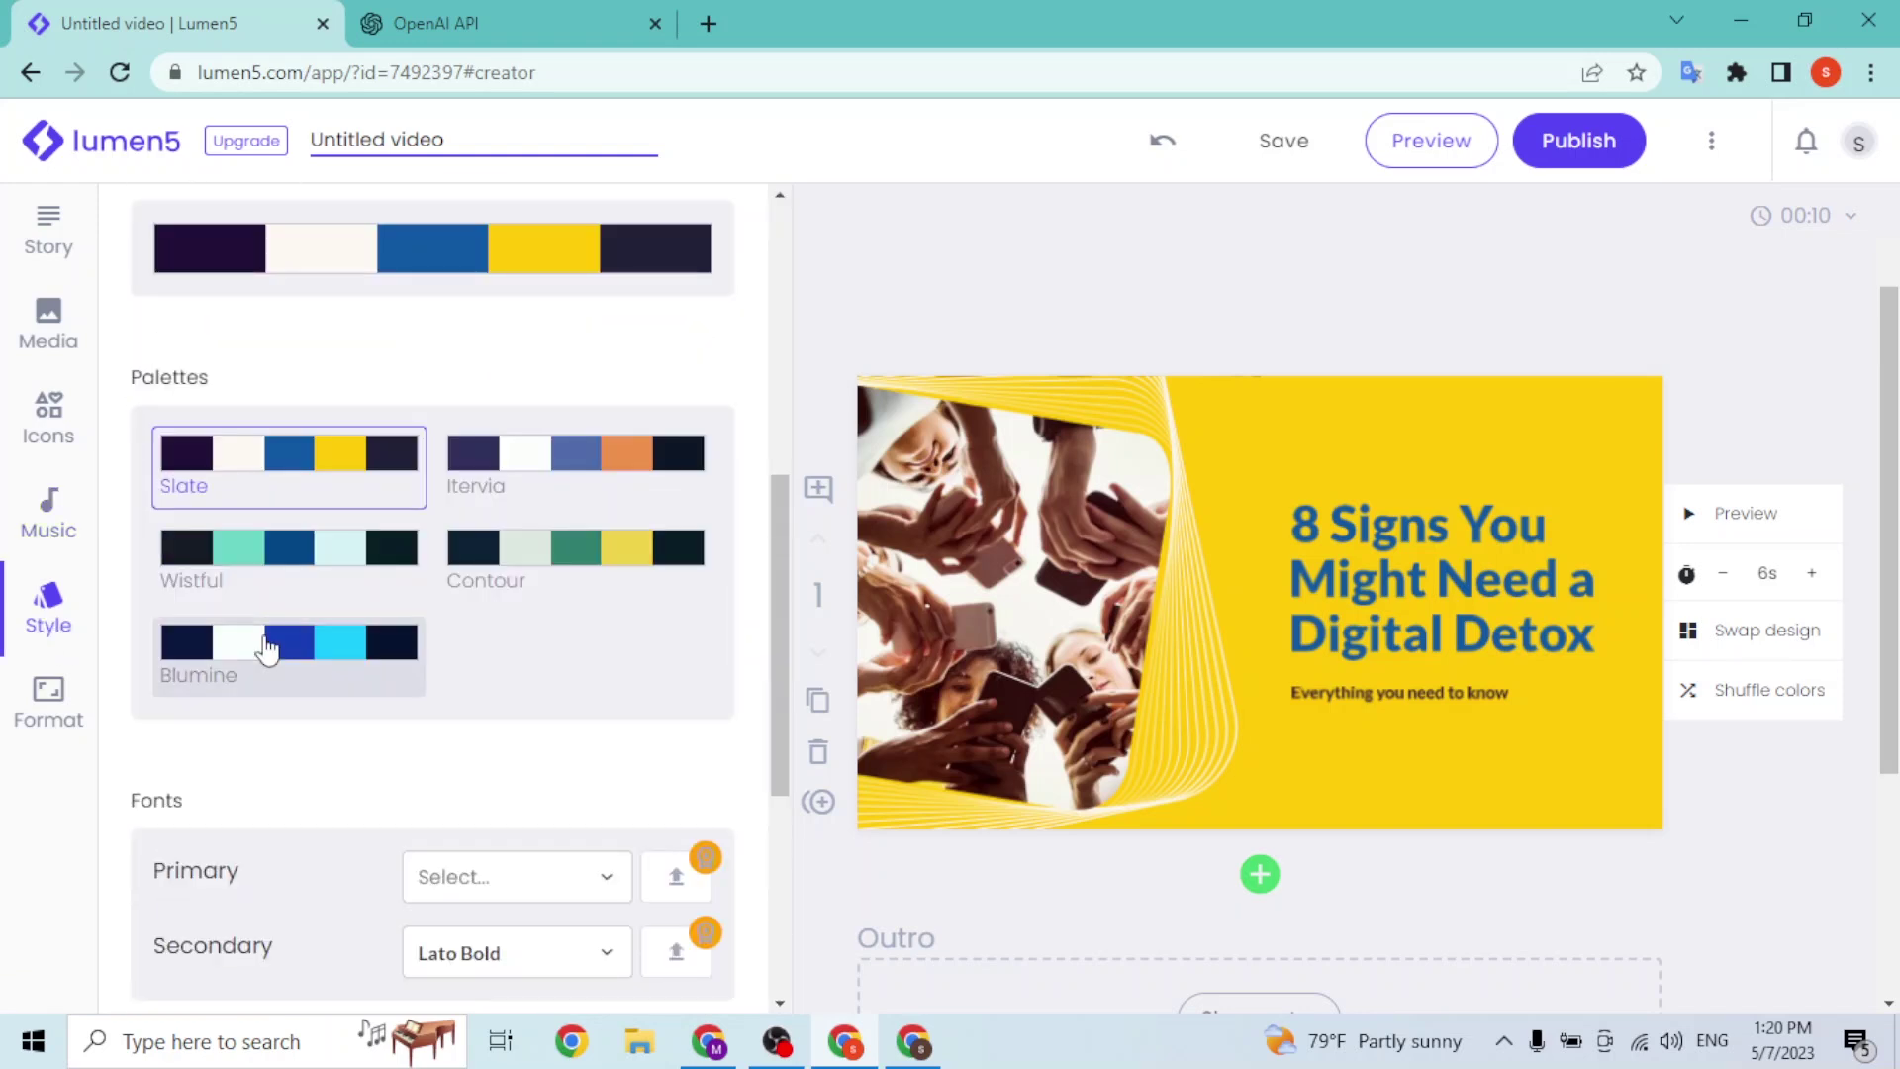
{"action": "scroll", "coordinate": [425, 585], "scroll_direction": "up", "scroll_amount": 3}
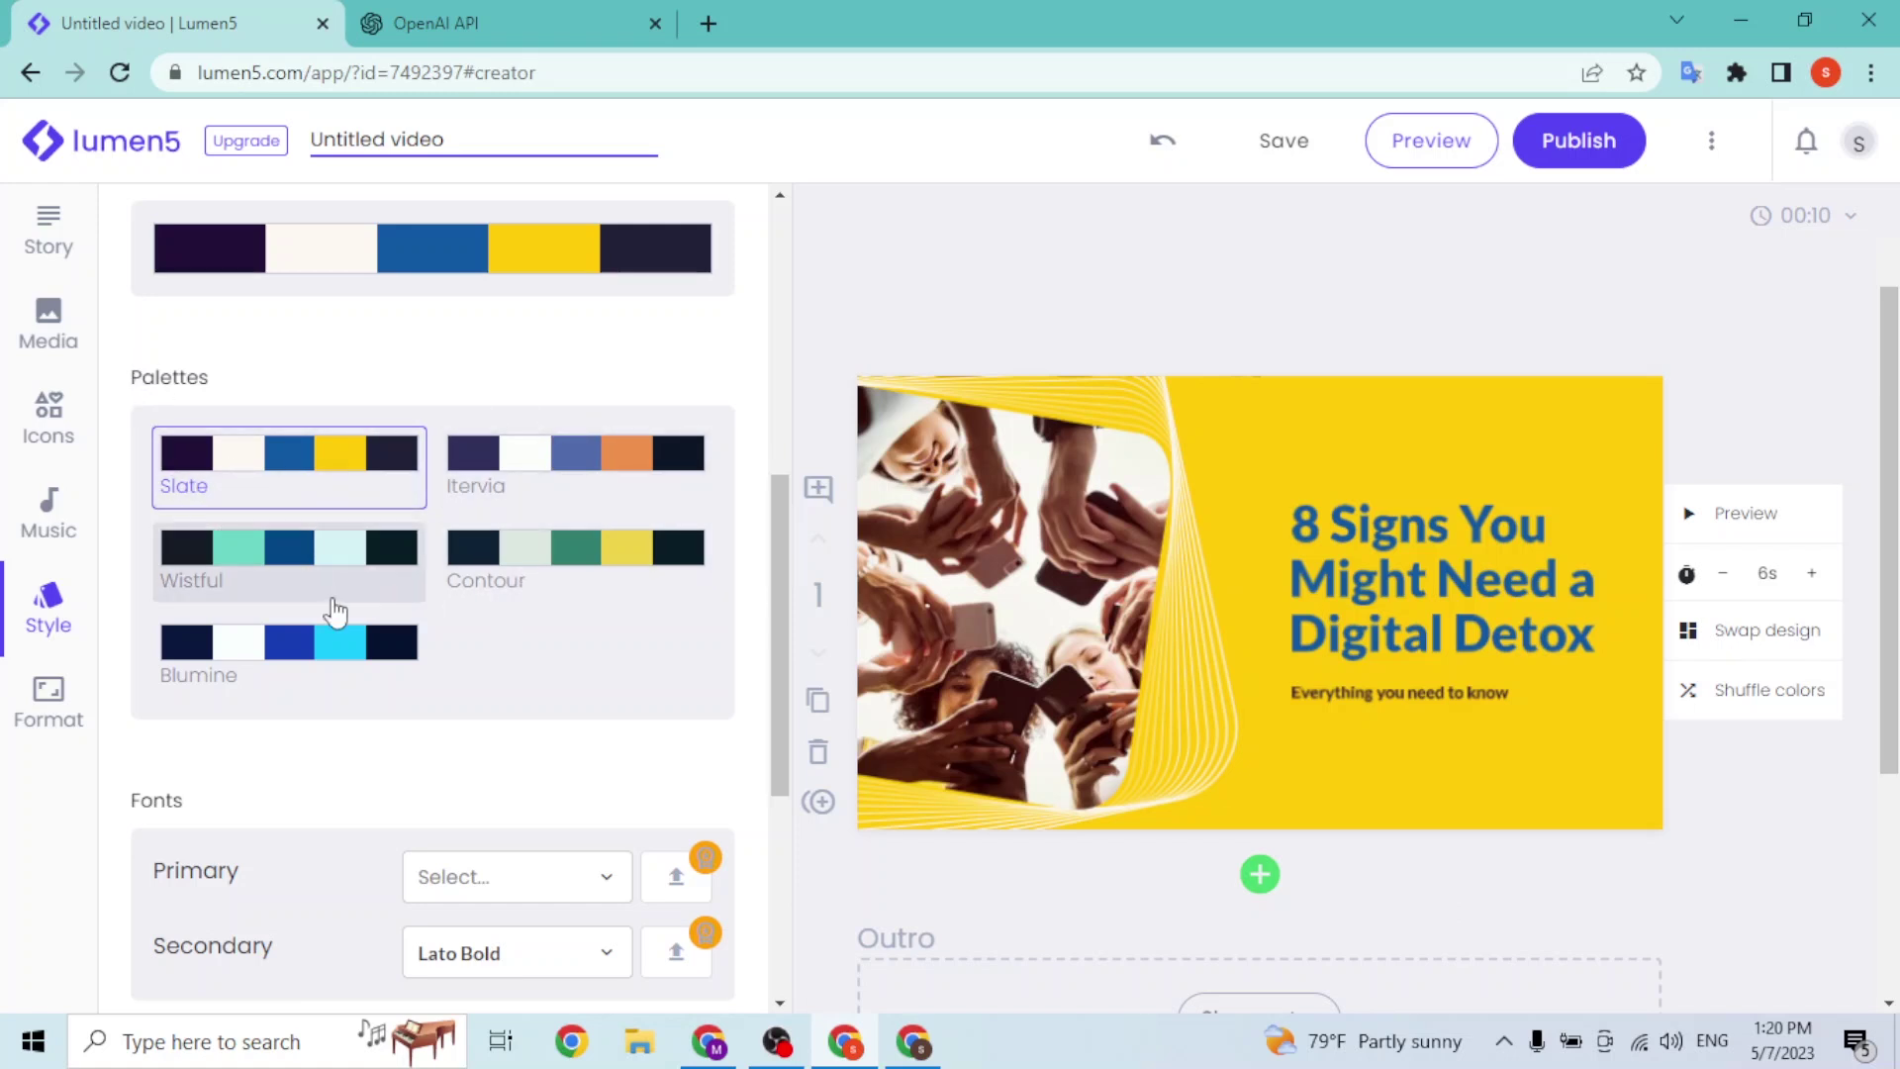
{"action": "scroll", "coordinate": [425, 738], "scroll_direction": "up", "scroll_amount": 4}
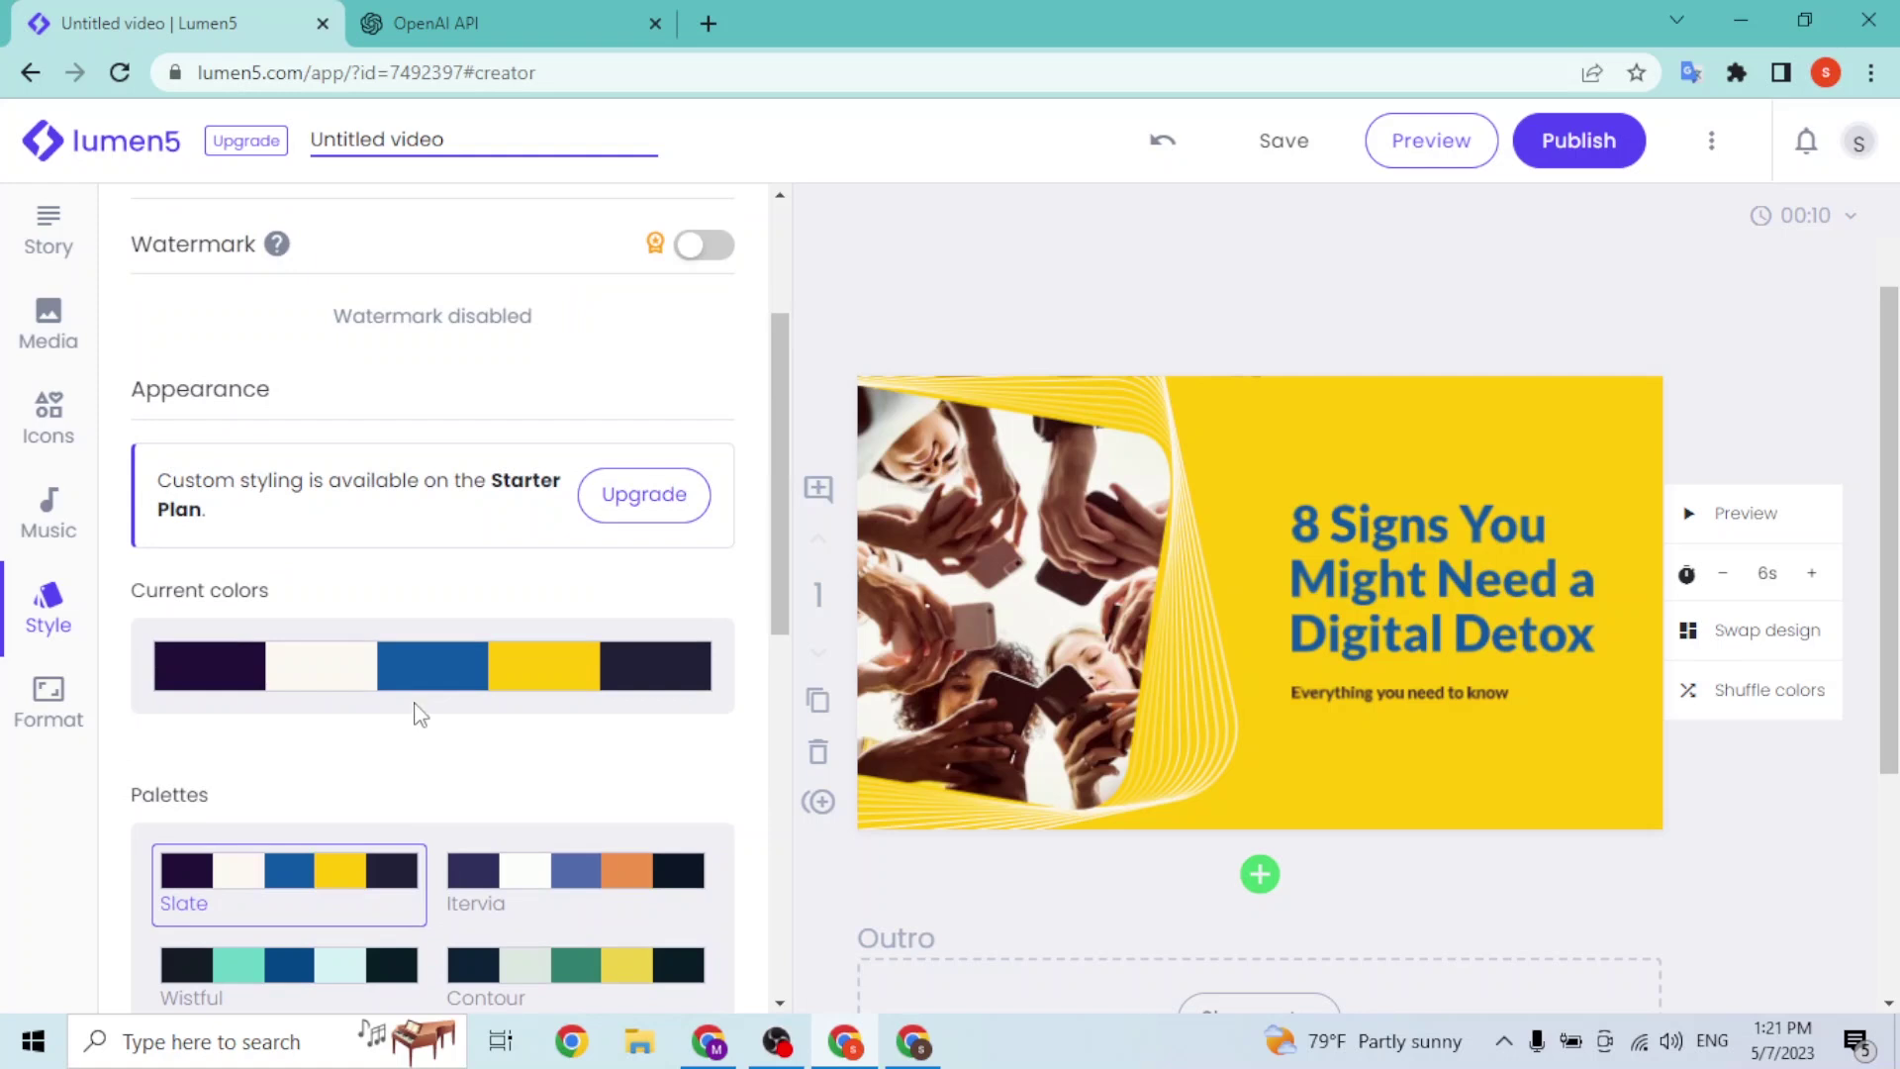
Examine the landscape, square, vertical and story formats and the available video resolutions
{"action": "left_click", "coordinate": [47, 704]}
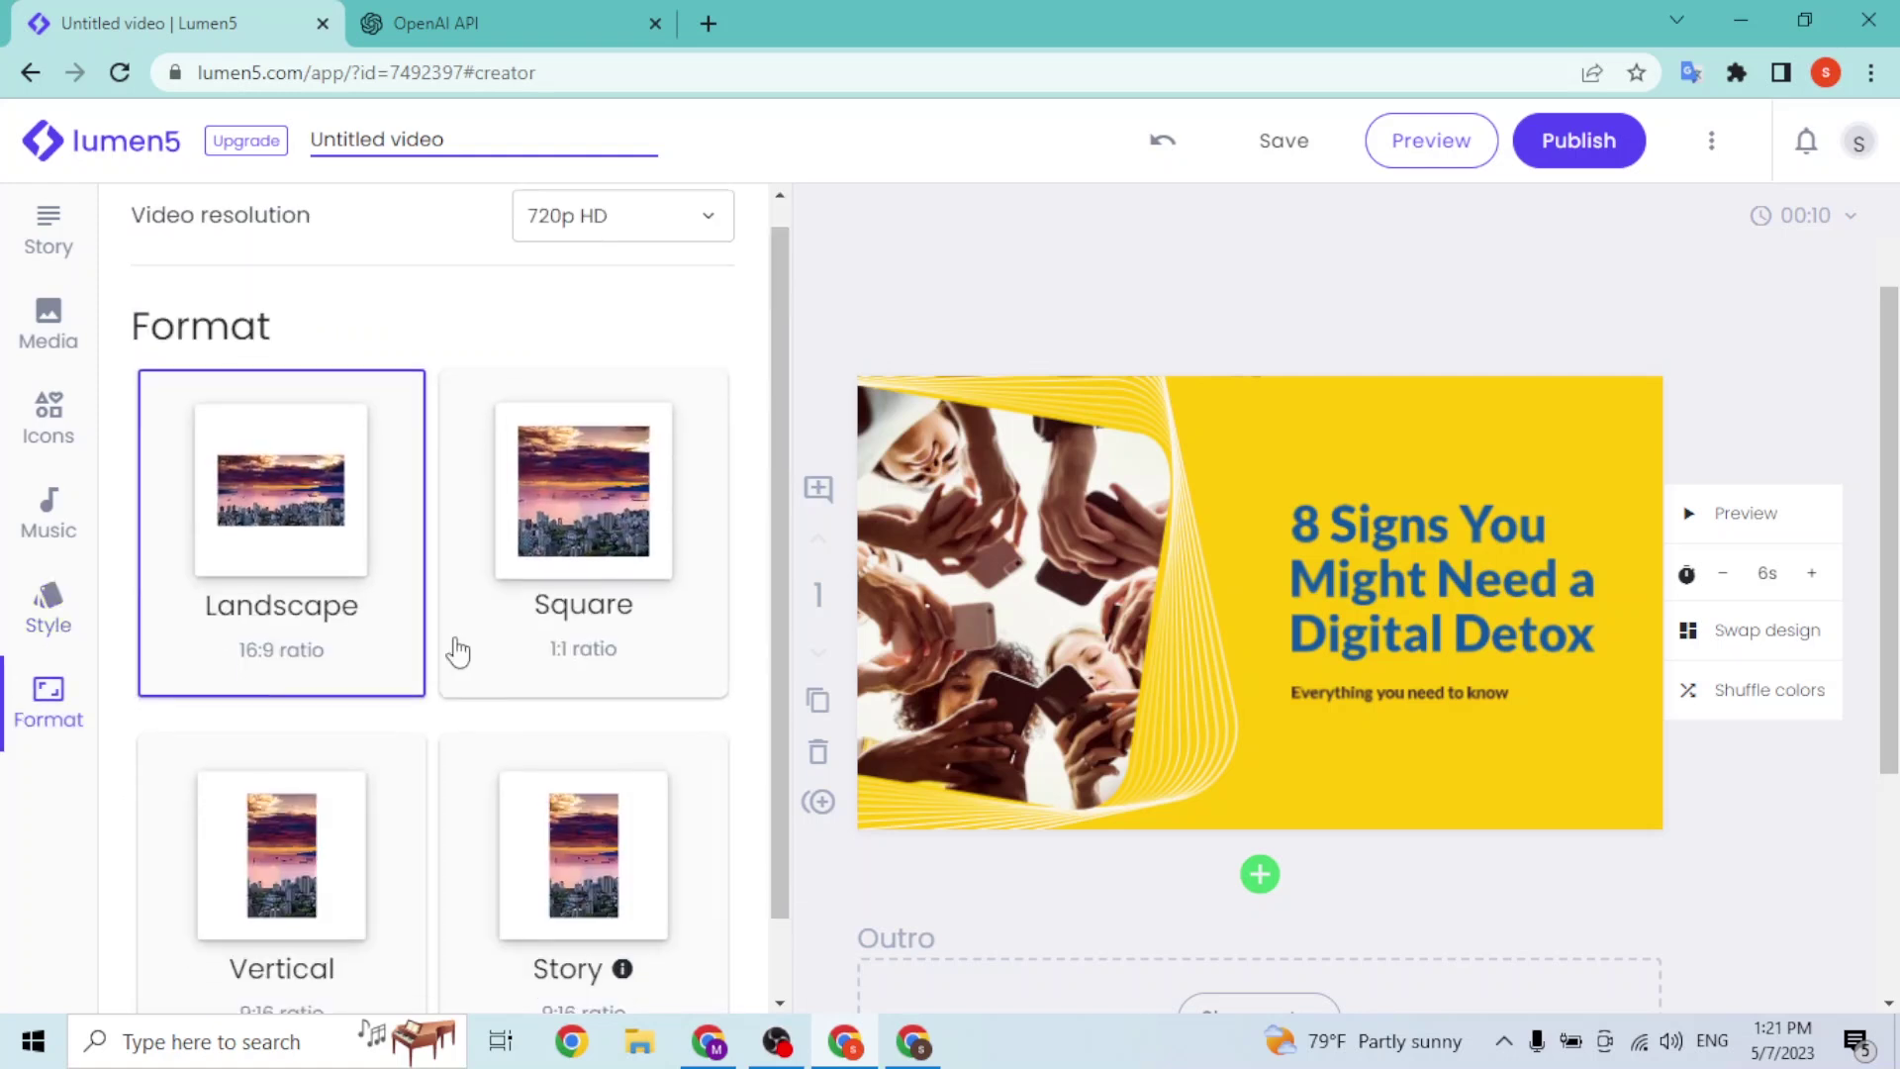
{"action": "scroll", "coordinate": [457, 651], "scroll_direction": "down", "scroll_amount": 1}
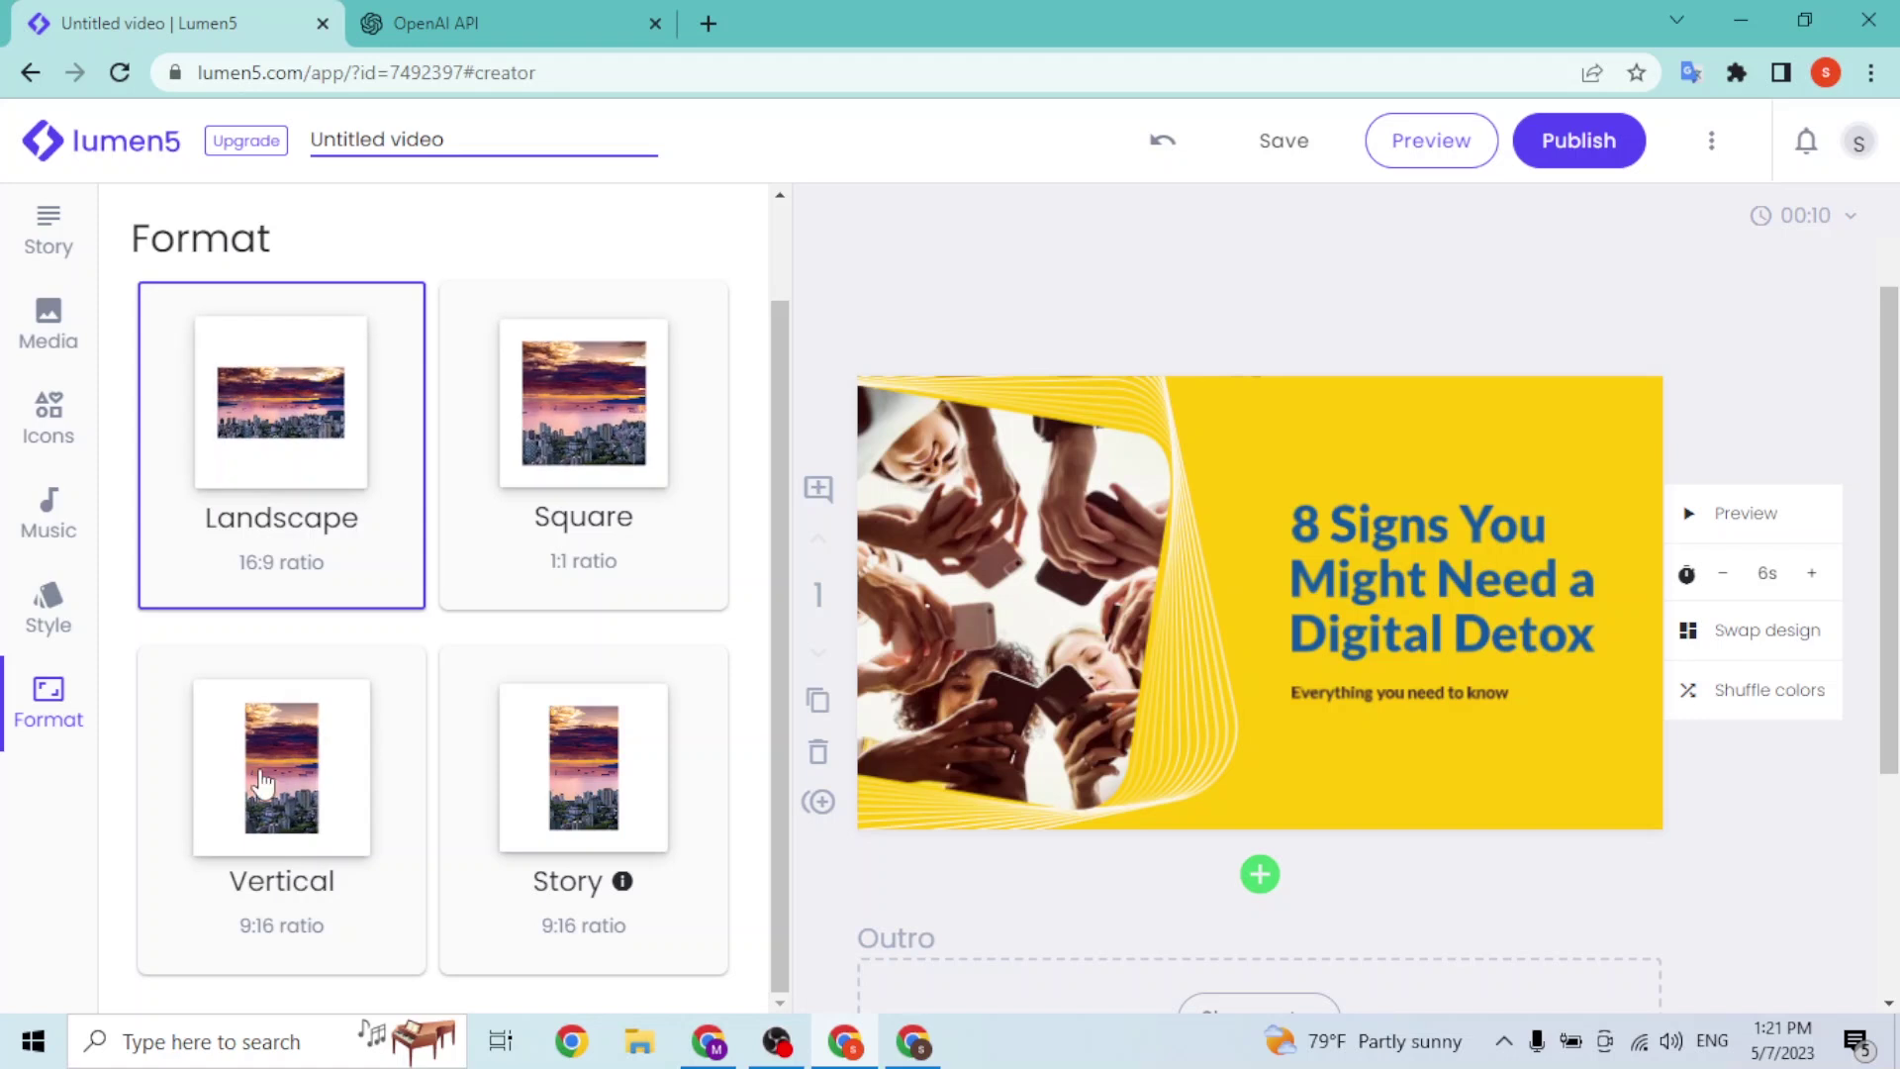
{"action": "scroll", "coordinate": [445, 757], "scroll_direction": "up", "scroll_amount": 1}
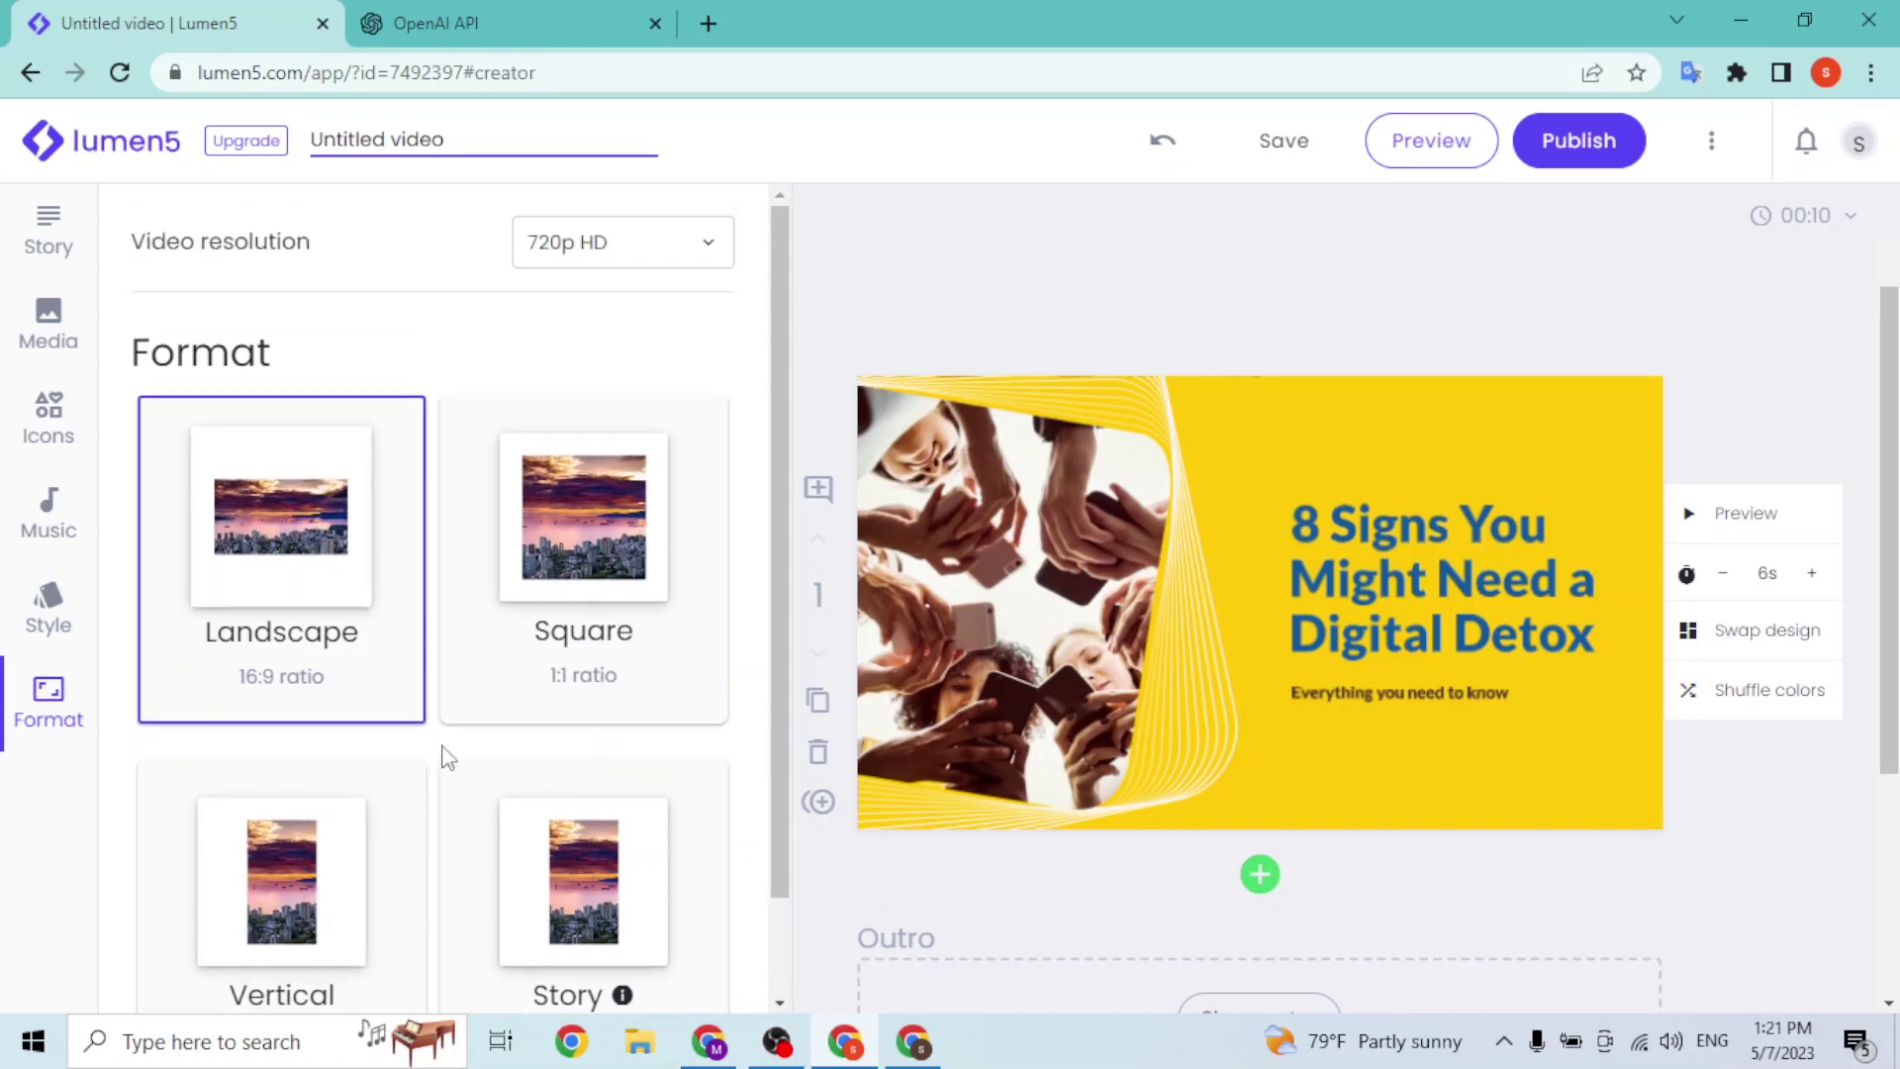
{"action": "left_click", "coordinate": [617, 253]}
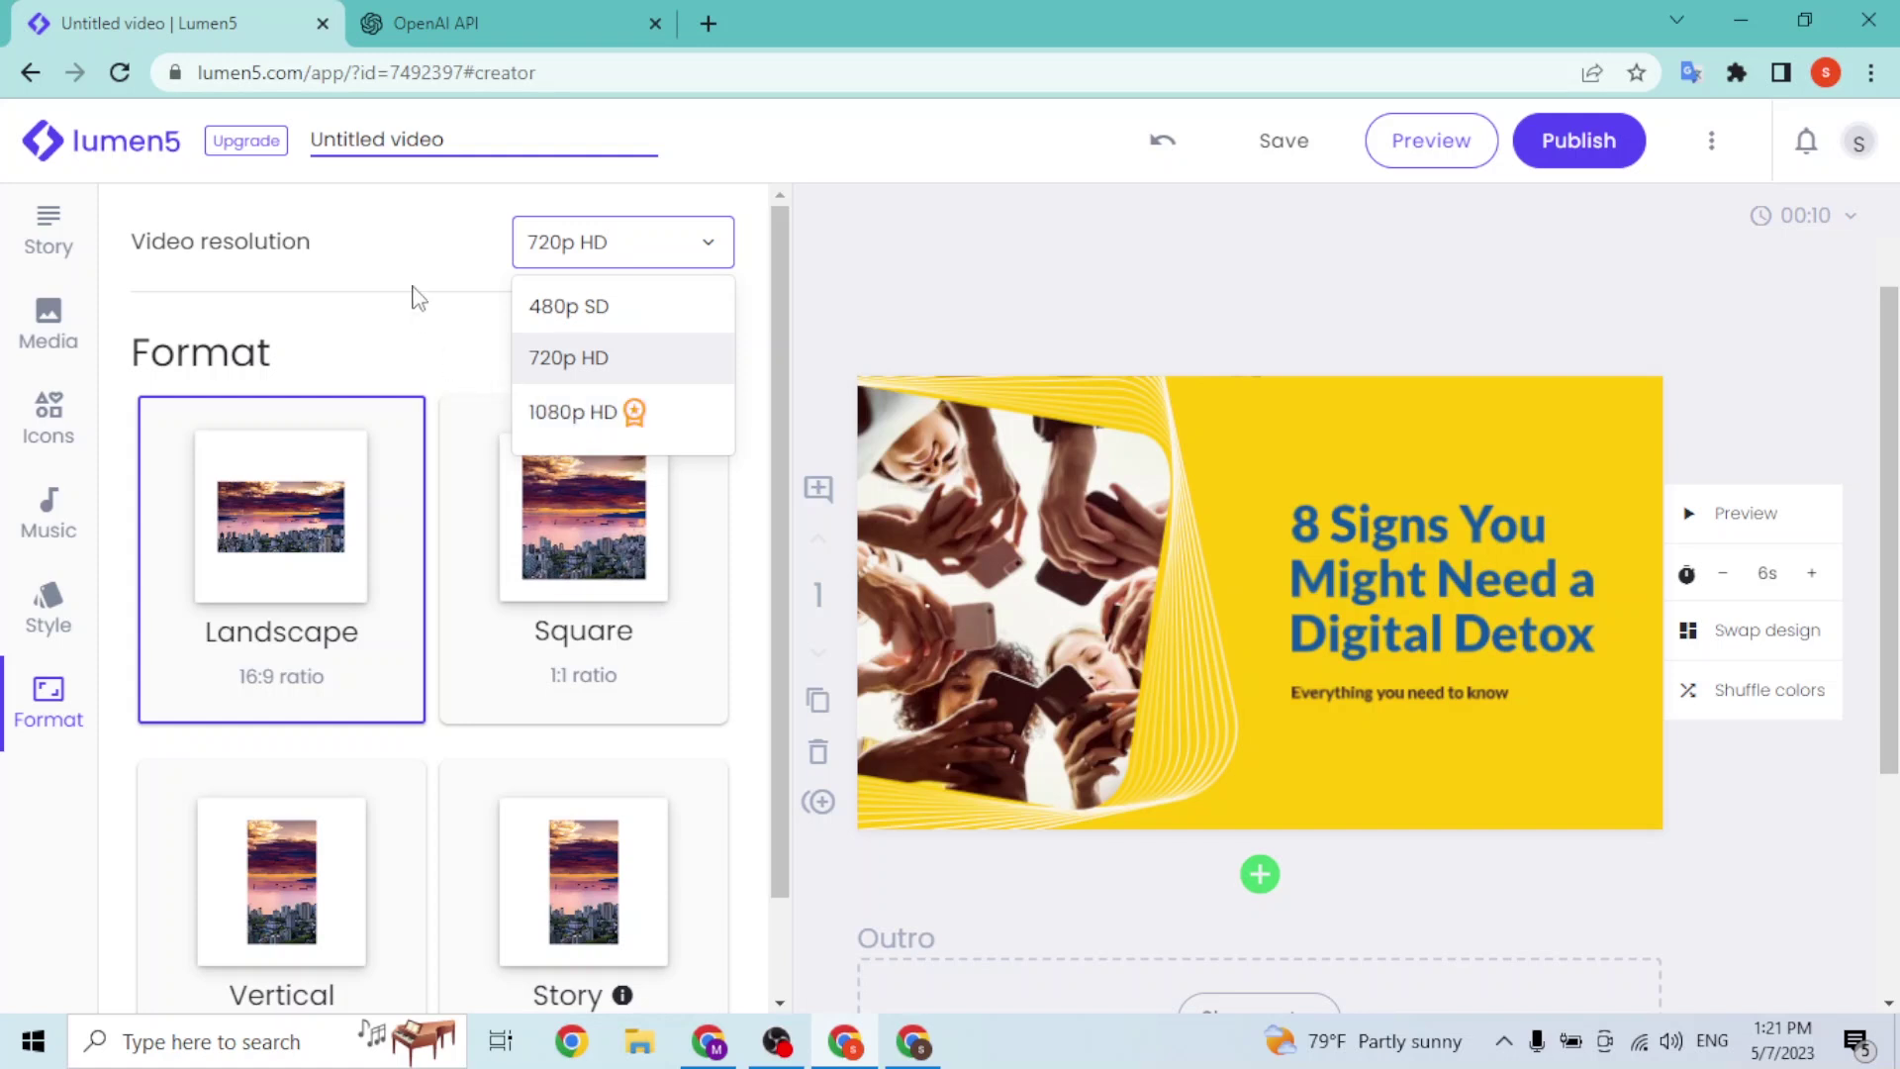
{"action": "left_click", "coordinate": [401, 237]}
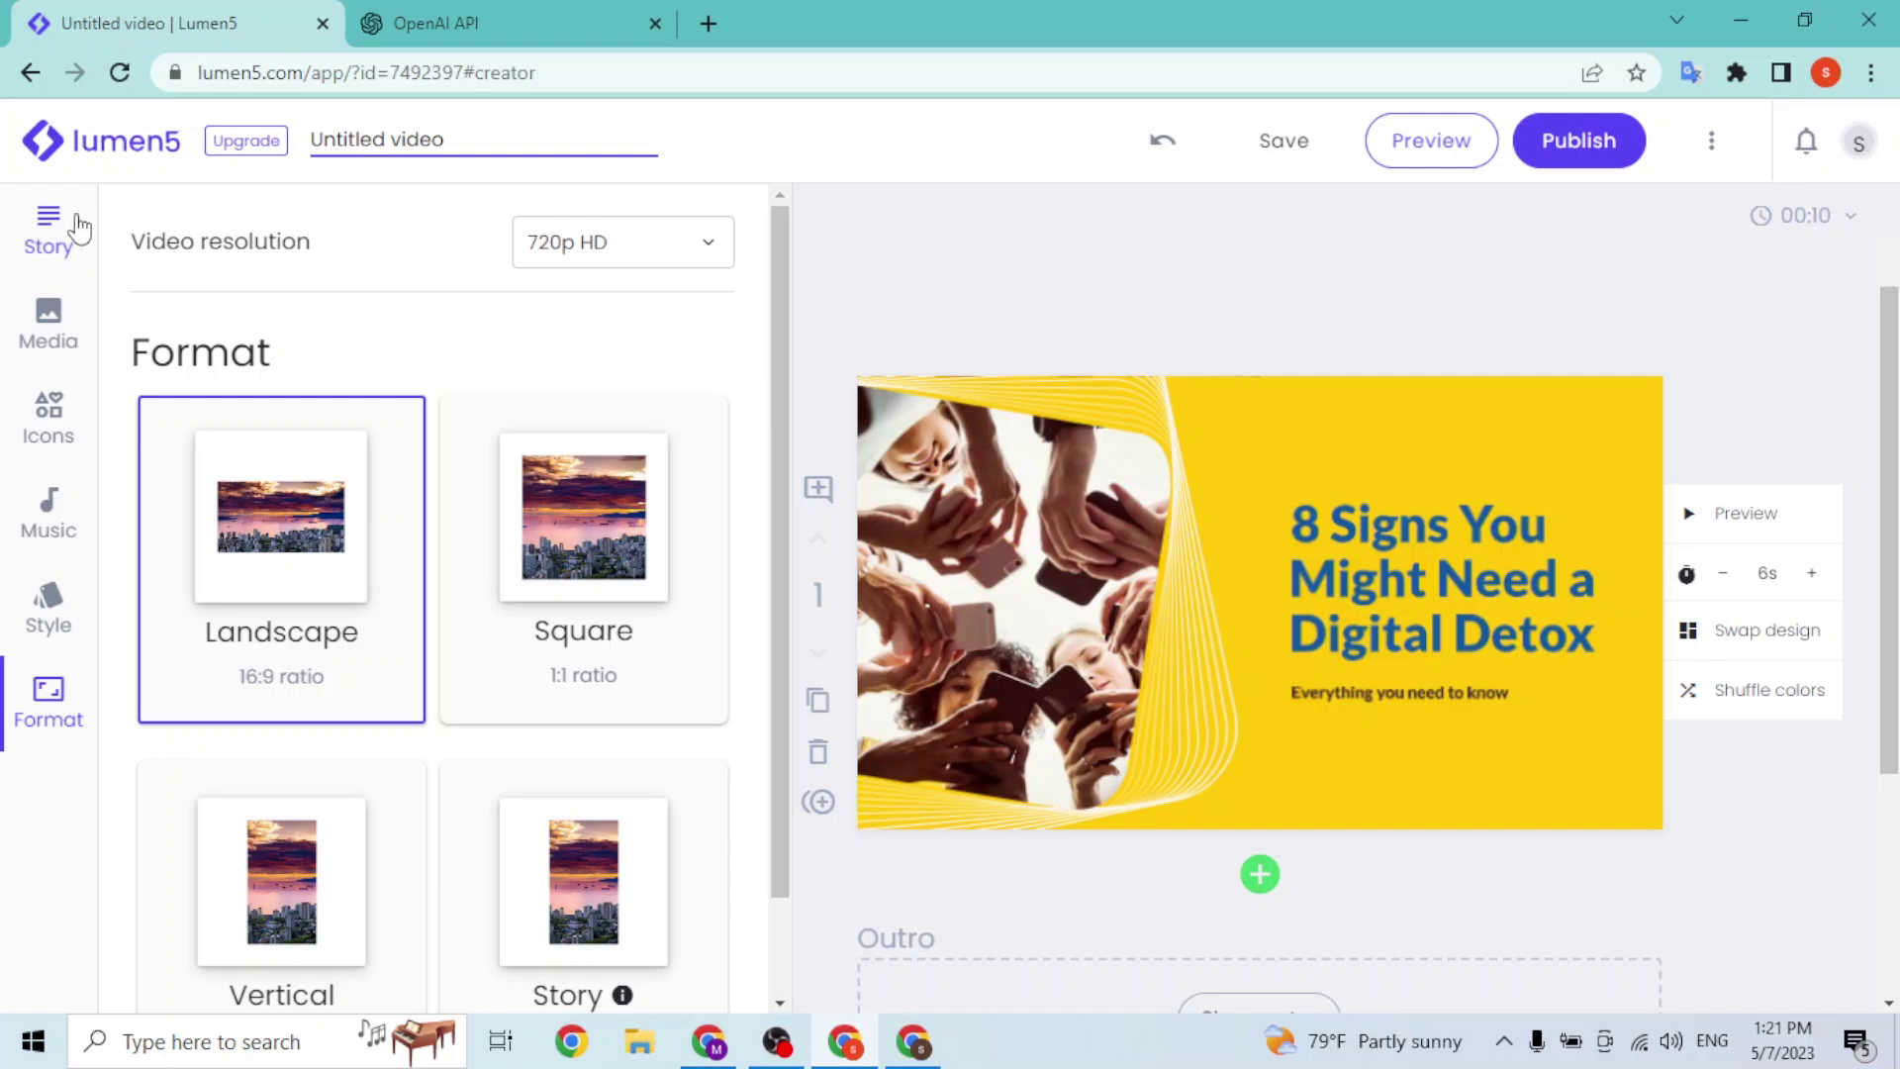
Return to the story section, switch to the OpenAI page and load chat.openai.com there
{"action": "left_click", "coordinate": [46, 225]}
{"action": "left_click", "coordinate": [569, 22]}
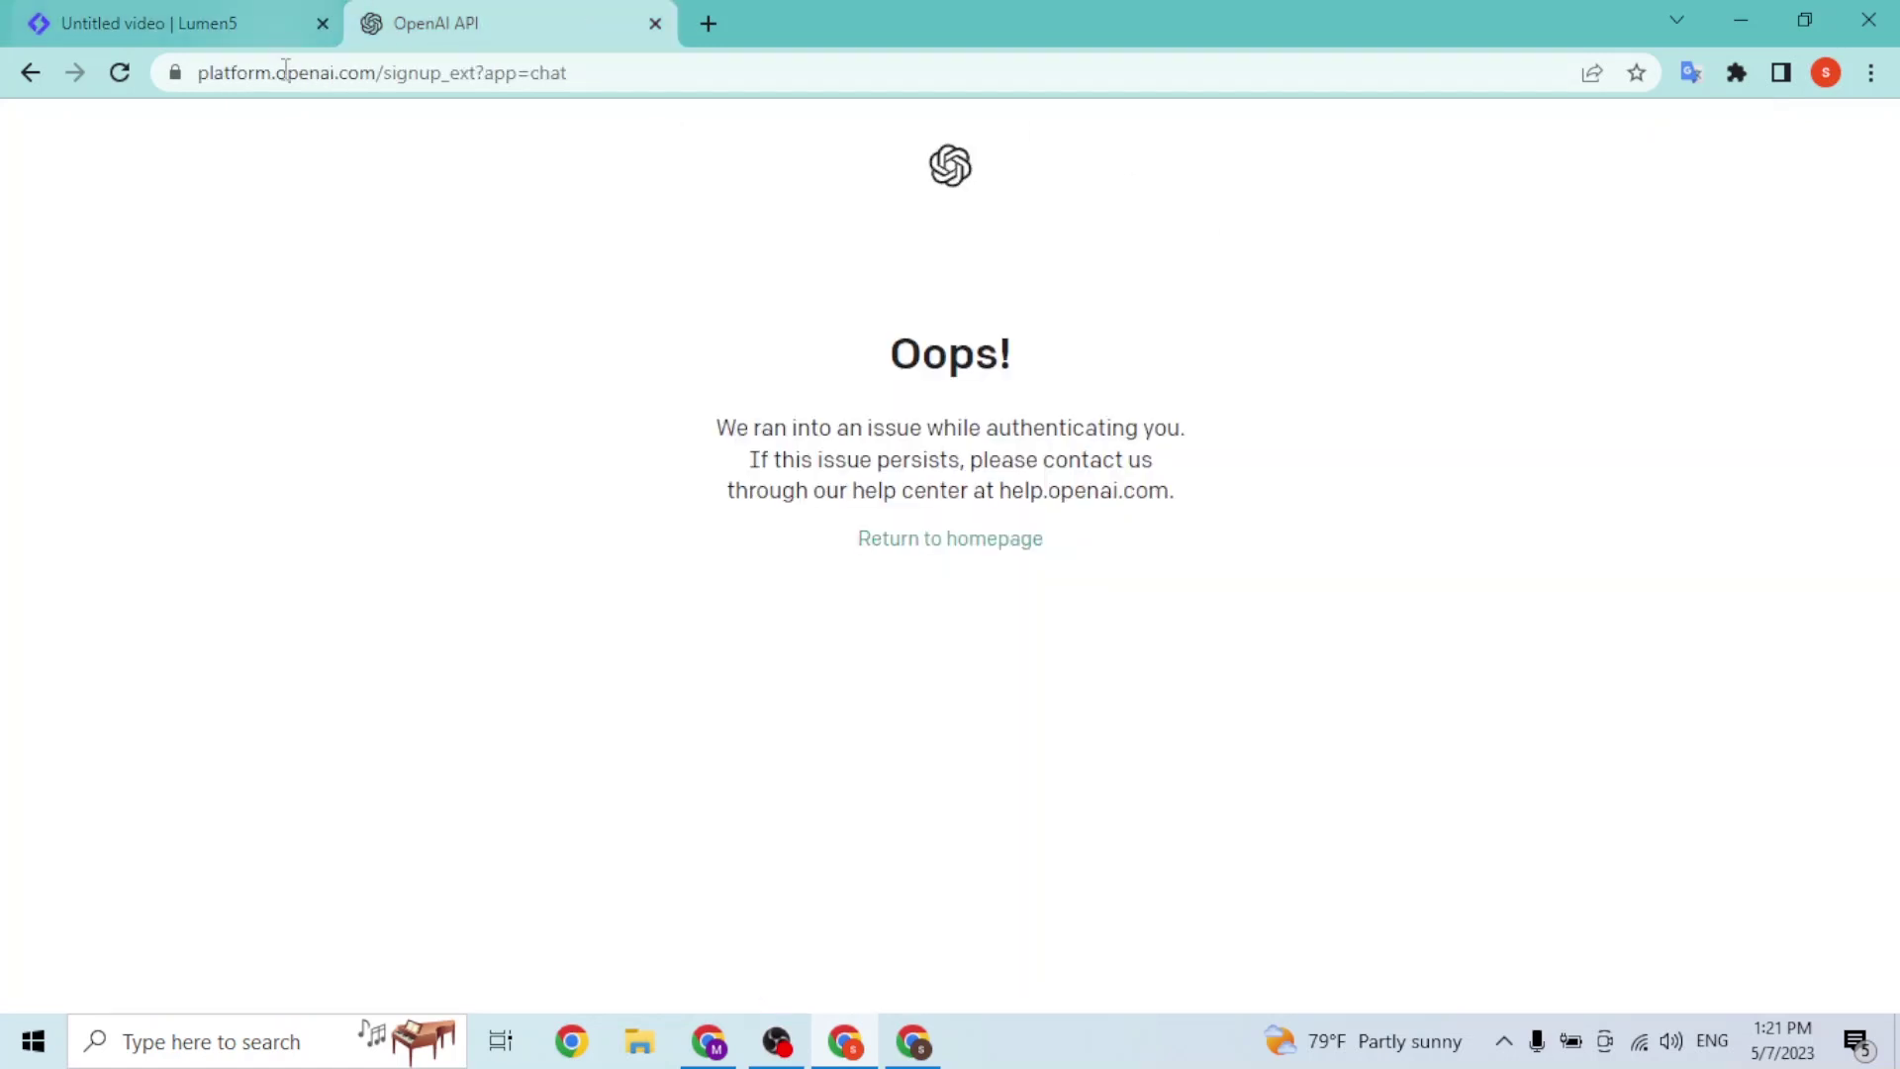
{"action": "left_click", "coordinate": [365, 68]}
{"action": "left_click_drag", "start_coordinate": [439, 73], "coordinate": [429, 86]}
{"action": "left_click", "coordinate": [429, 86]}
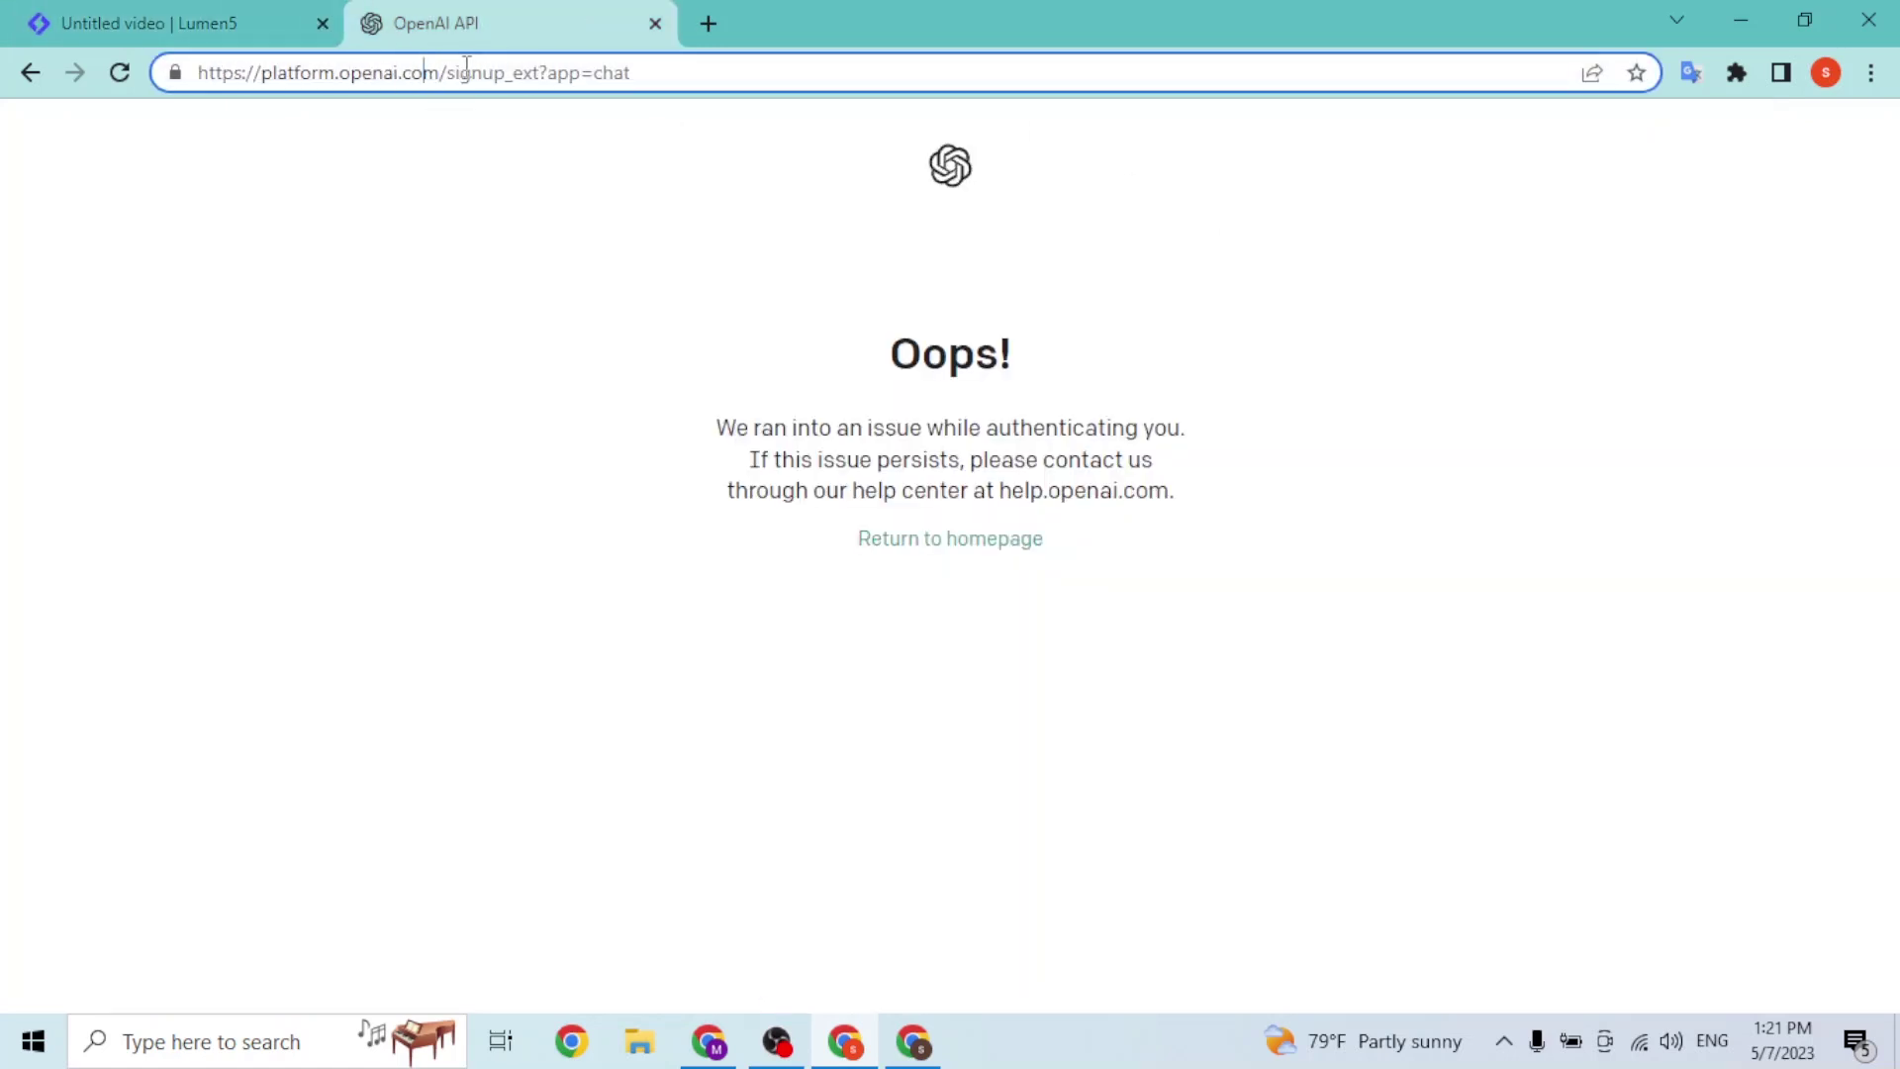
{"action": "key", "text": "ctrl+a"}
{"action": "type", "text": "chat"}
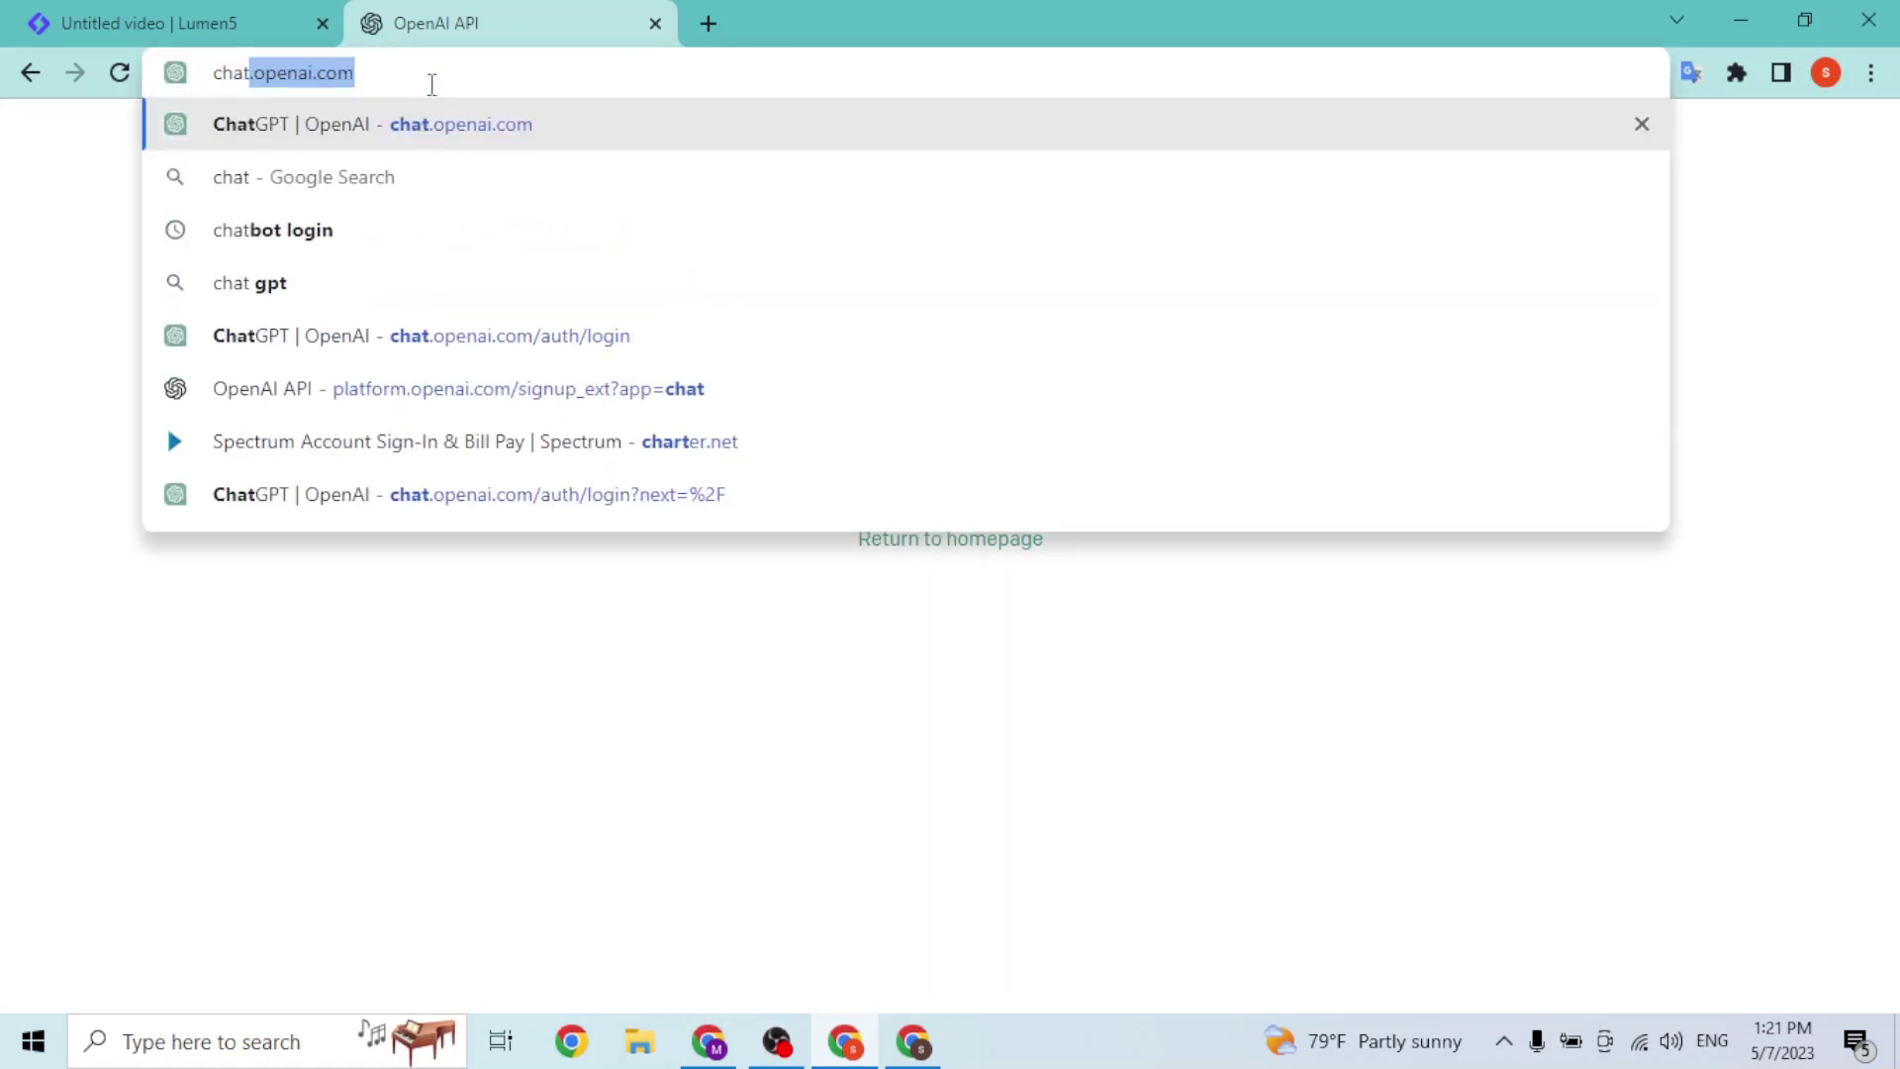
{"action": "key", "text": "Return"}
Try to log in to ChatGPT with the saved account e-mail and the account password
{"action": "left_click", "coordinate": [888, 632]}
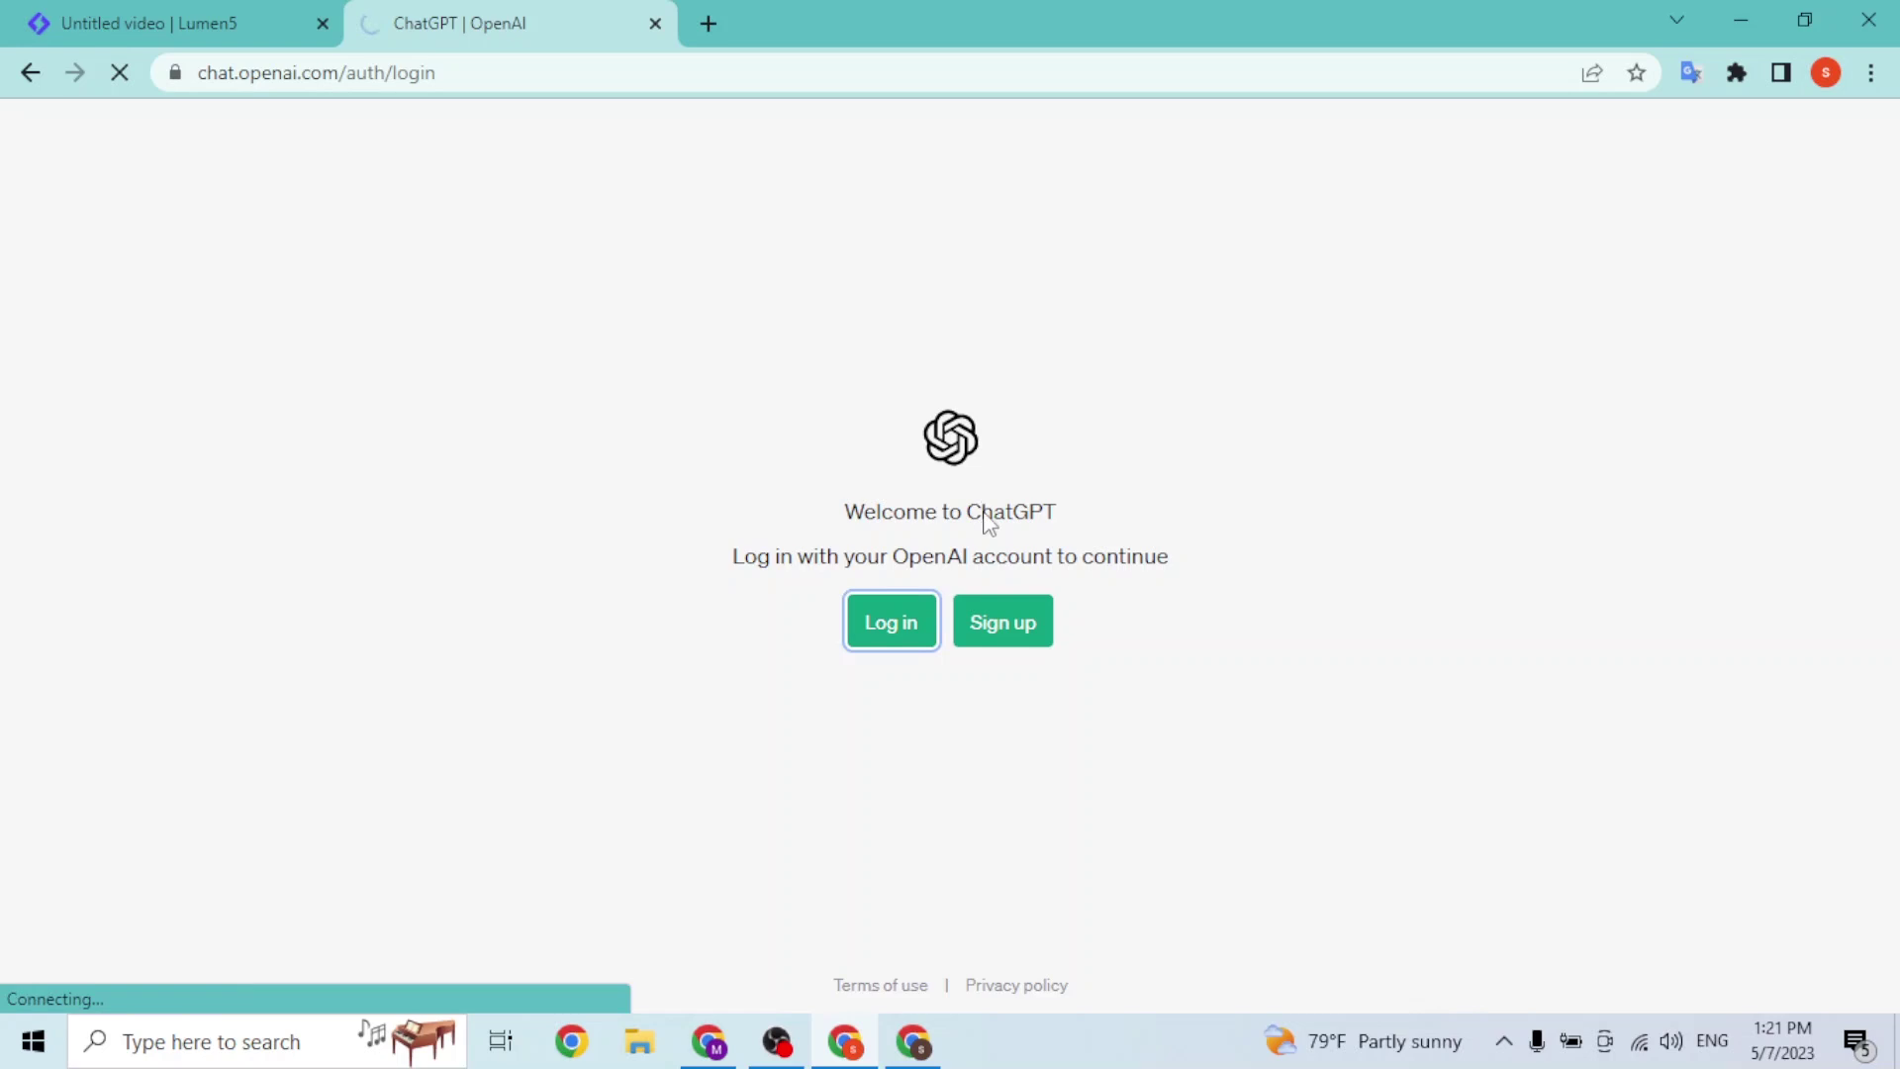
{"action": "left_click", "coordinate": [988, 513]}
{"action": "left_click", "coordinate": [960, 629]}
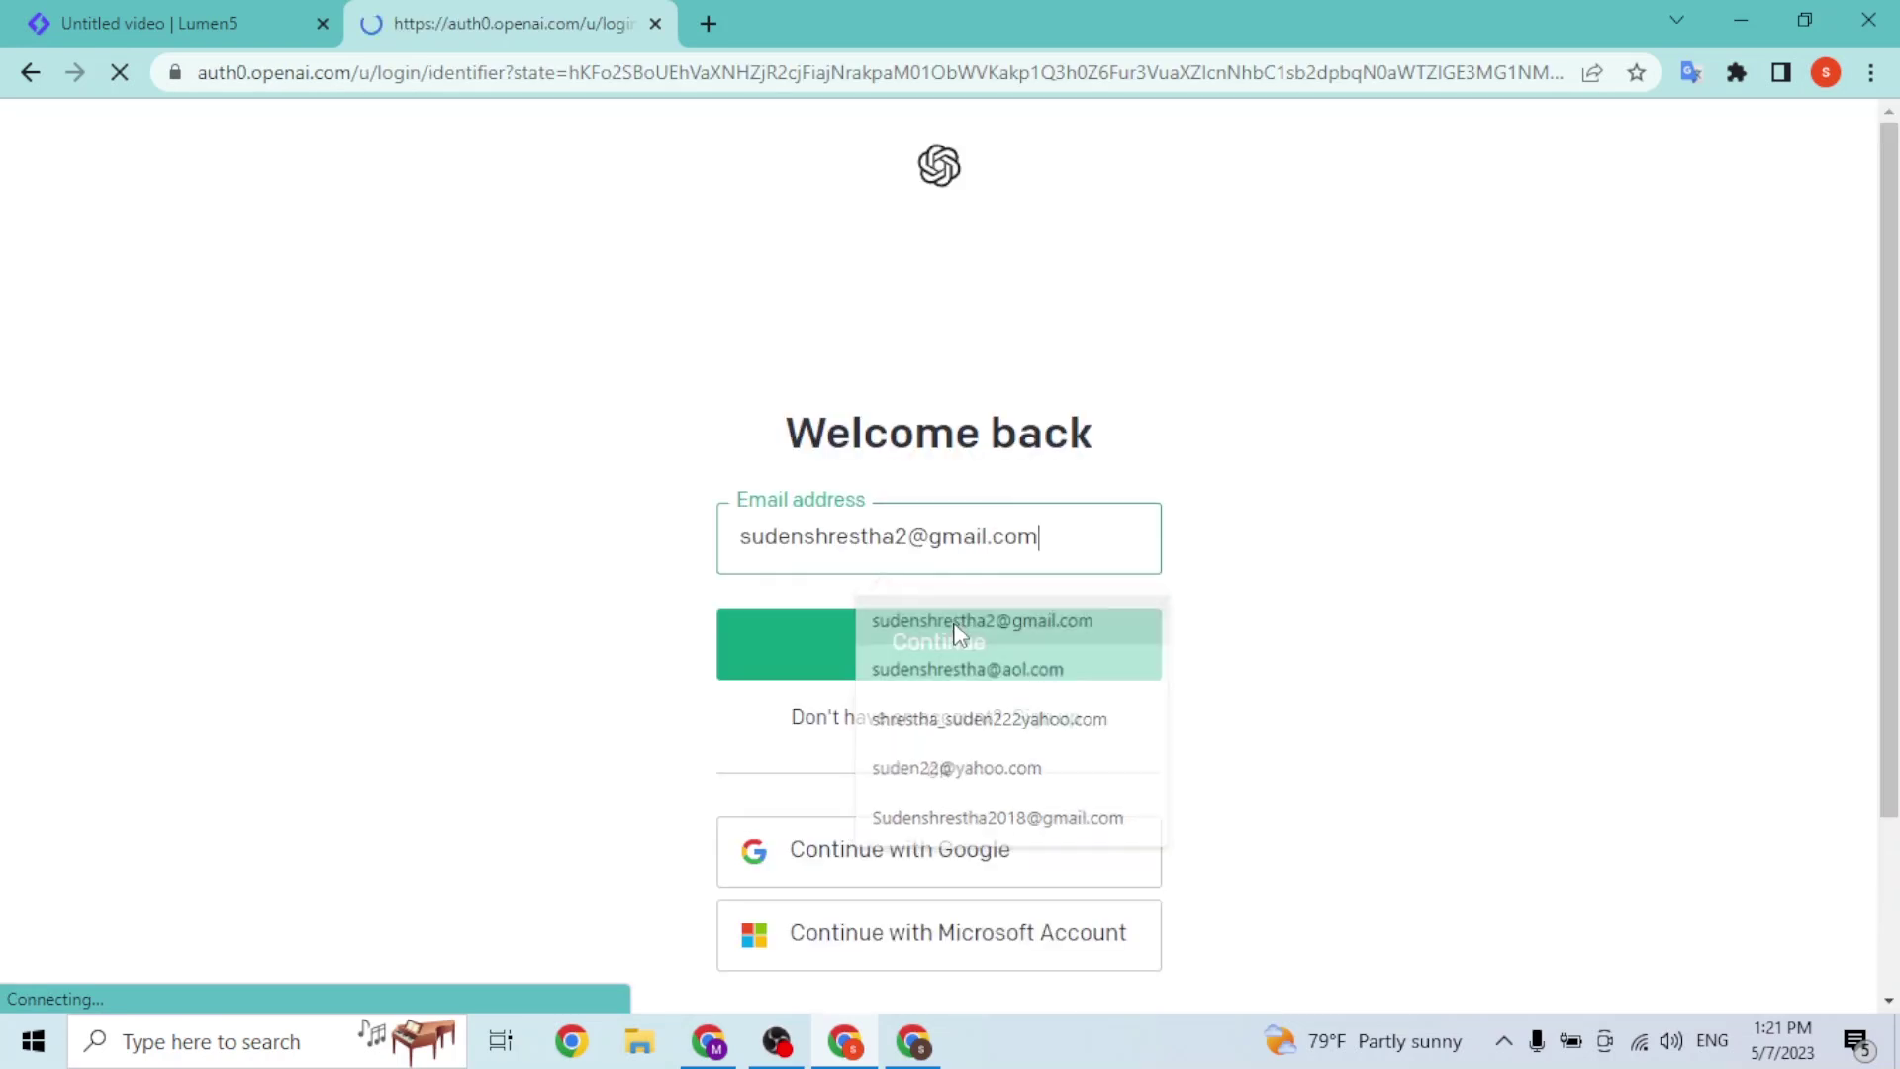
{"action": "left_click", "coordinate": [826, 671]}
{"action": "type", "text": "•••••••••••"}
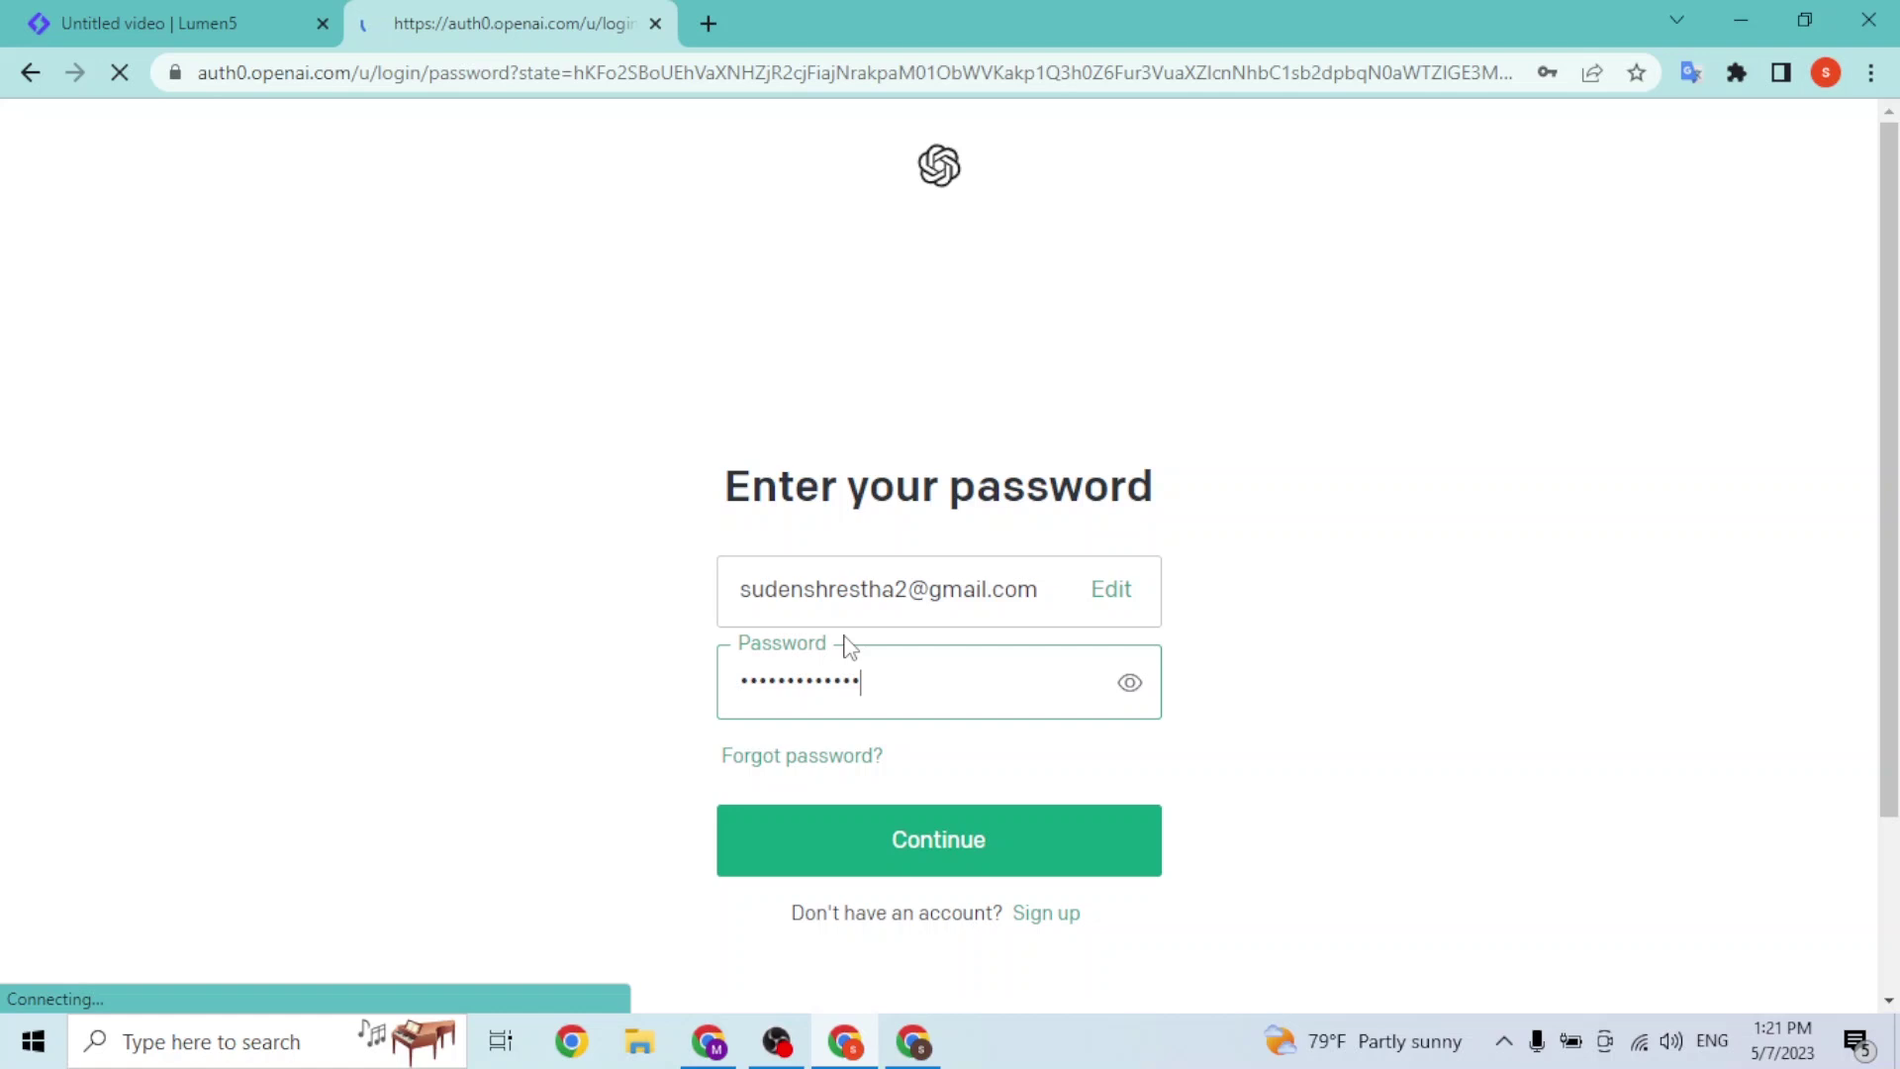
{"action": "left_click", "coordinate": [1489, 471]}
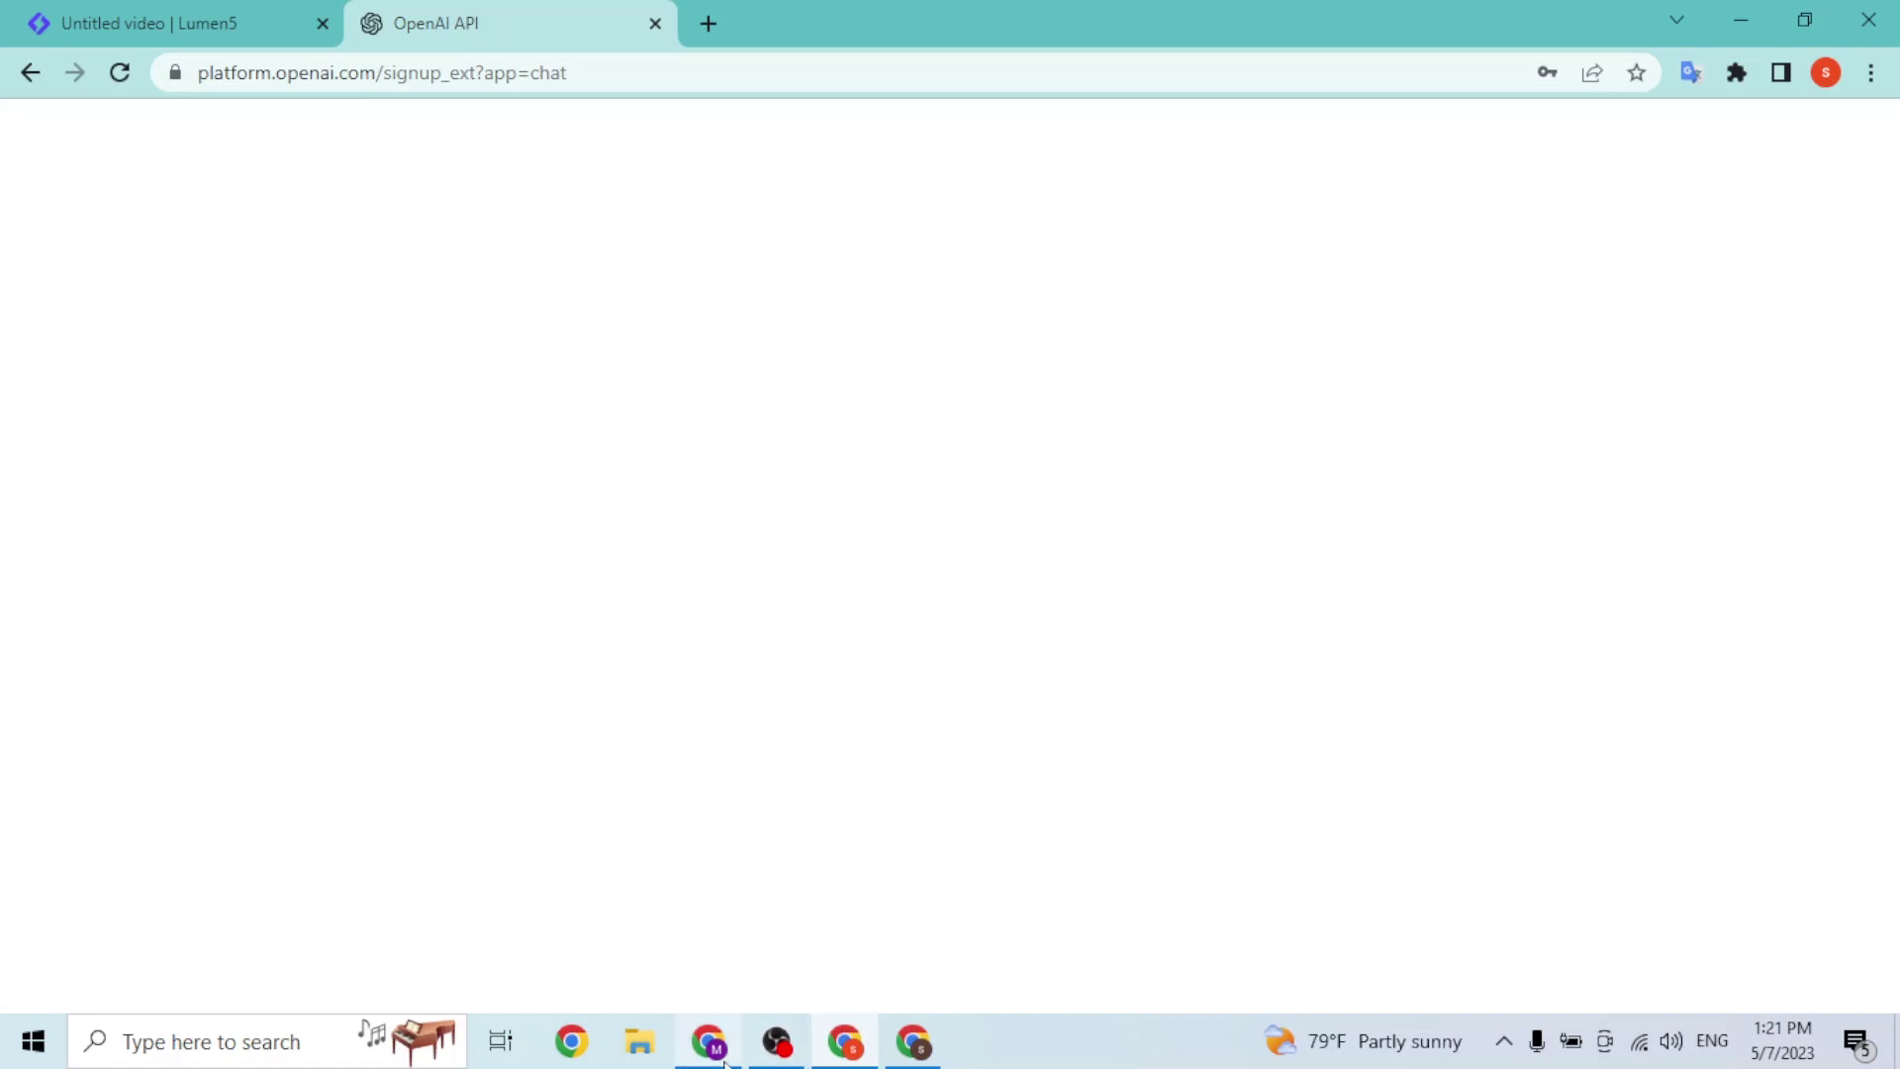
Switch to the other Chrome profile and open ChatGPT at chat.openai.com in a separate maximized window
{"action": "left_click", "coordinate": [752, 910]}
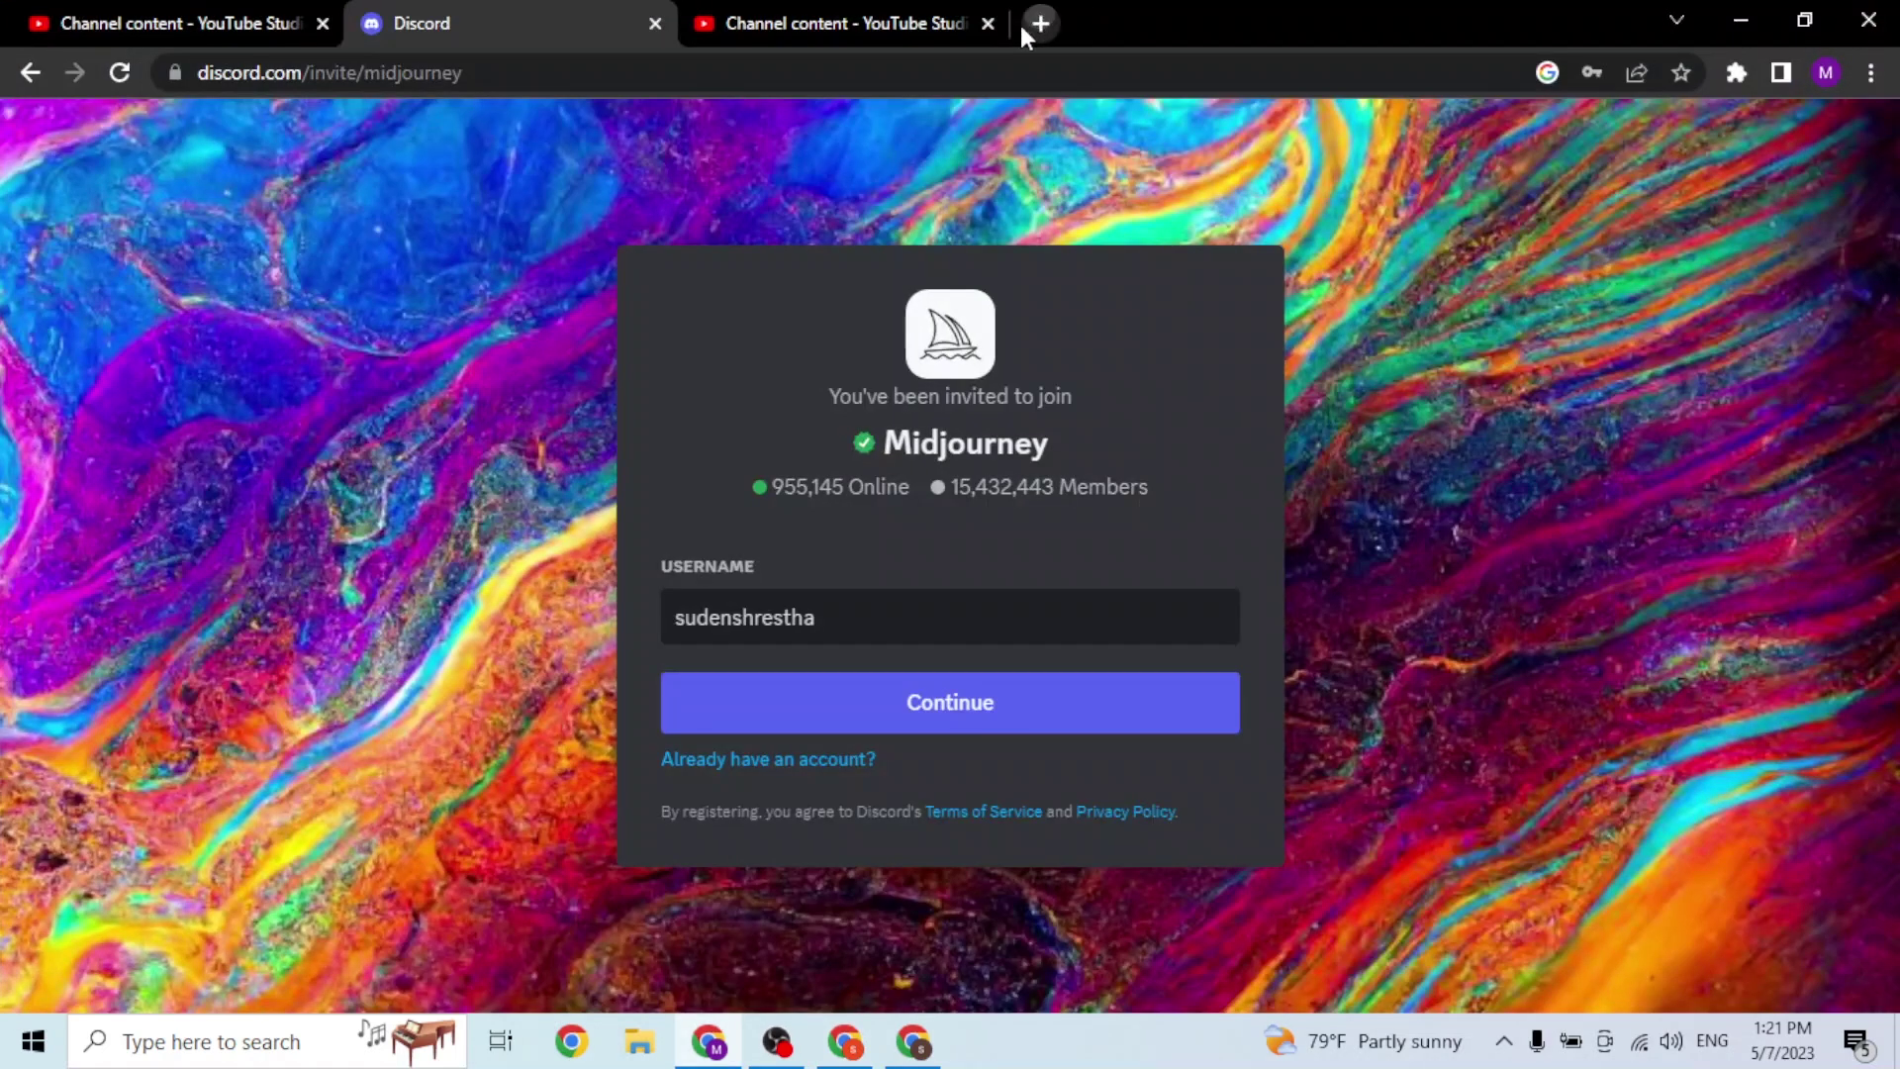
{"action": "left_click", "coordinate": [1039, 23]}
{"action": "left_click_drag", "start_coordinate": [1072, 21], "coordinate": [1045, 182]}
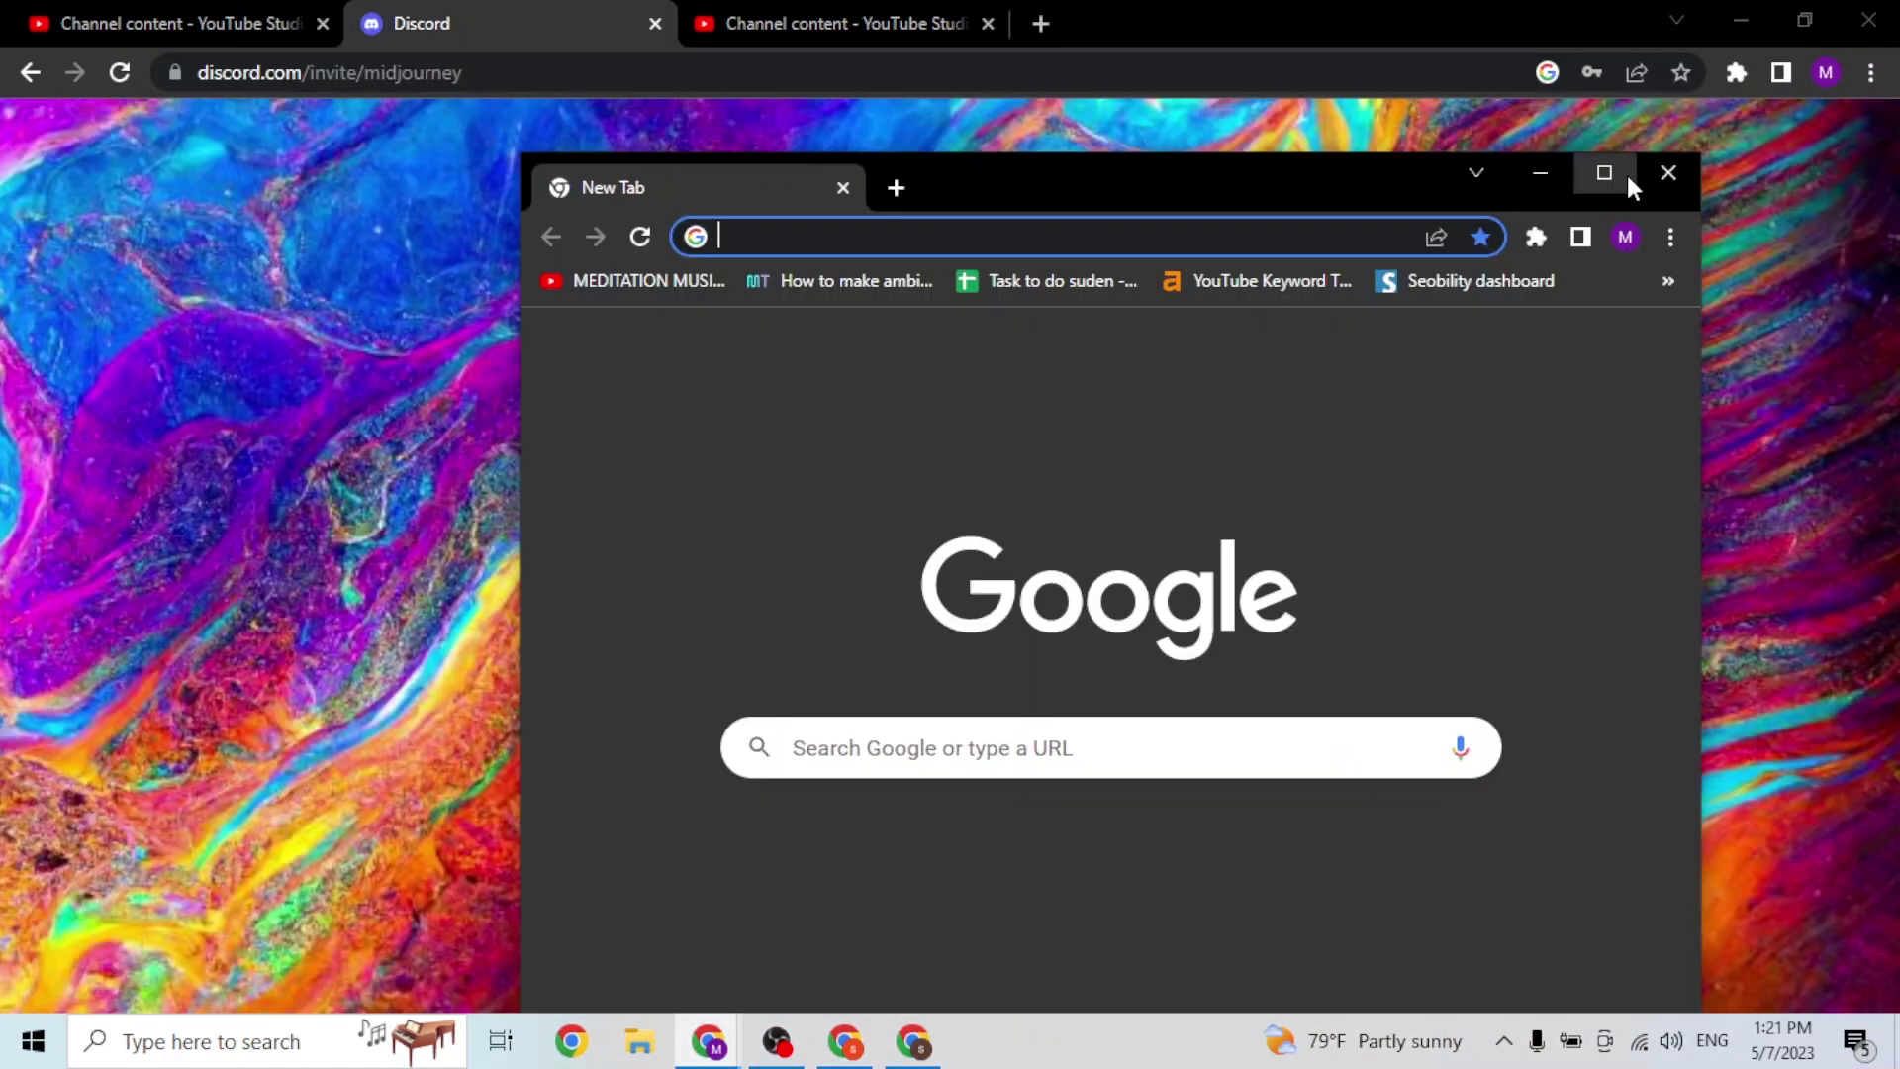
{"action": "left_click", "coordinate": [1628, 178]}
{"action": "type", "text": "chat"}
{"action": "key", "text": "Return"}
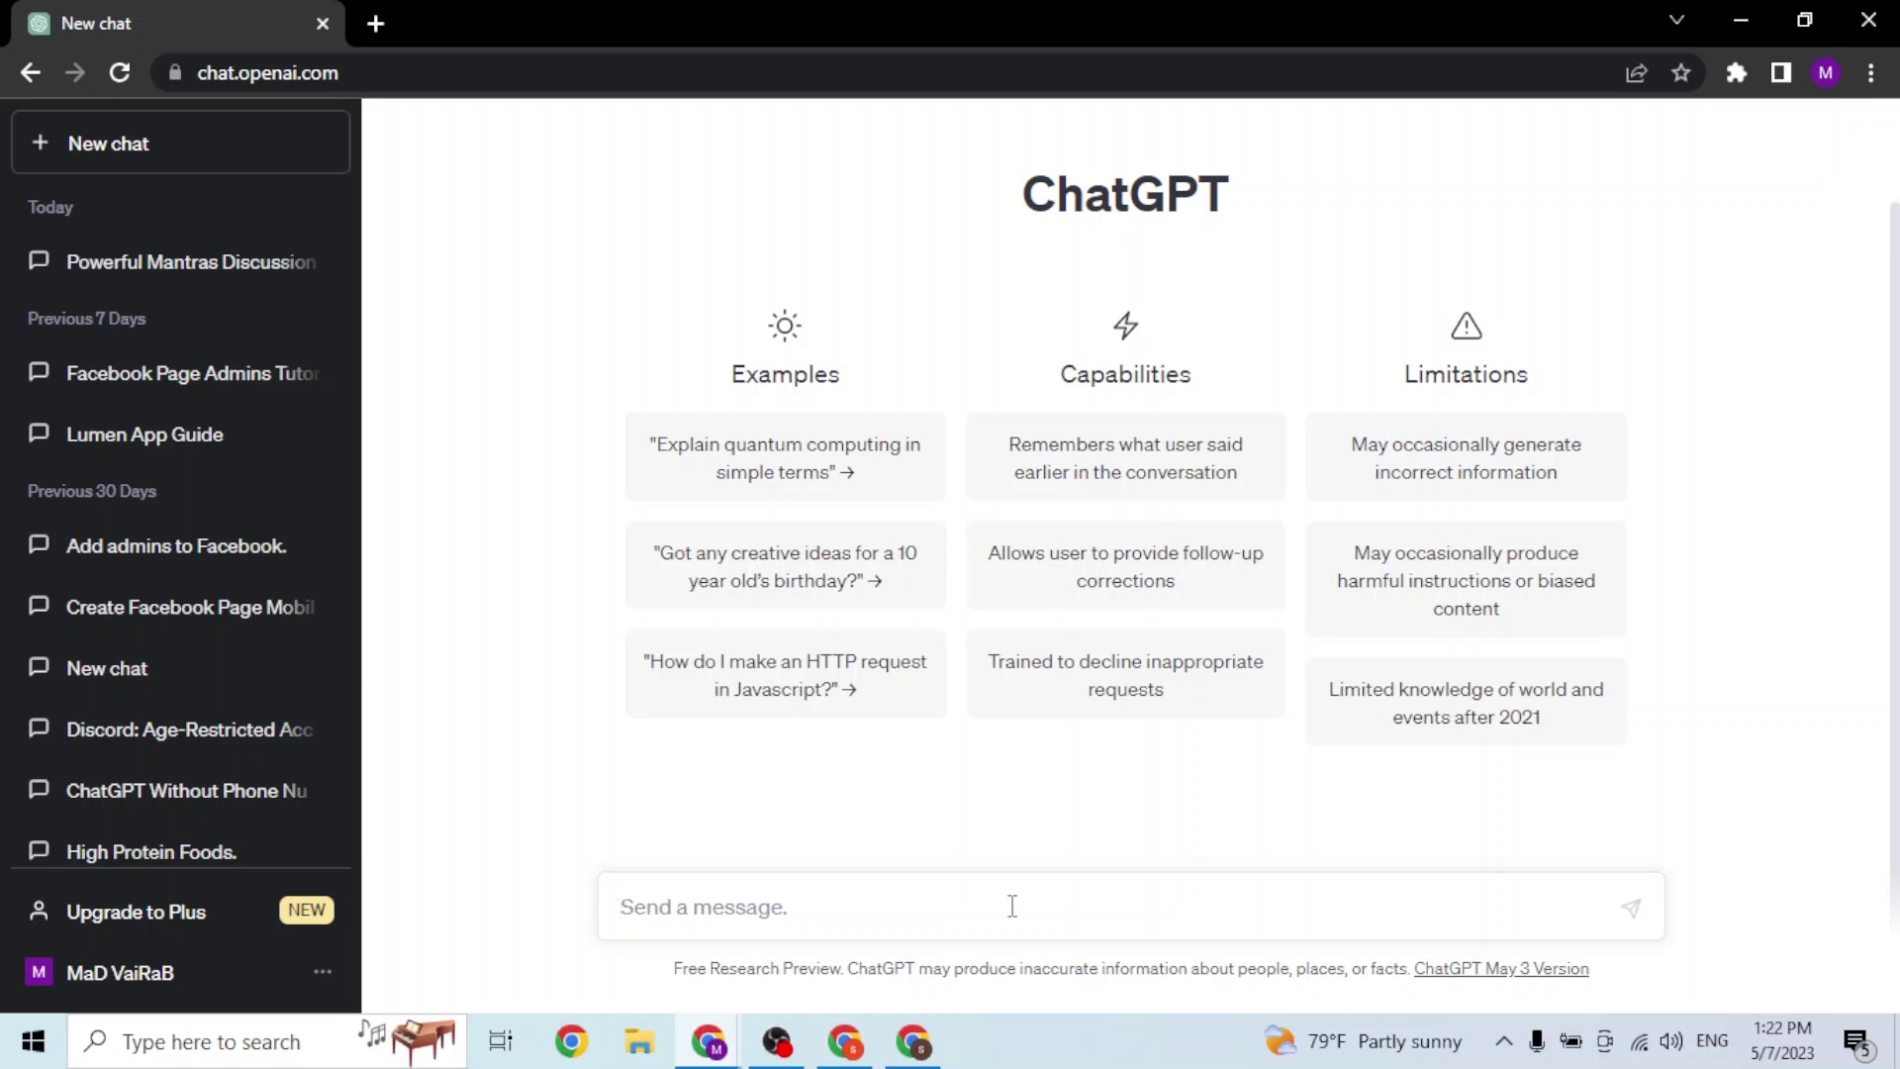
{"action": "type", "text": "write to make a facebook accoun"}
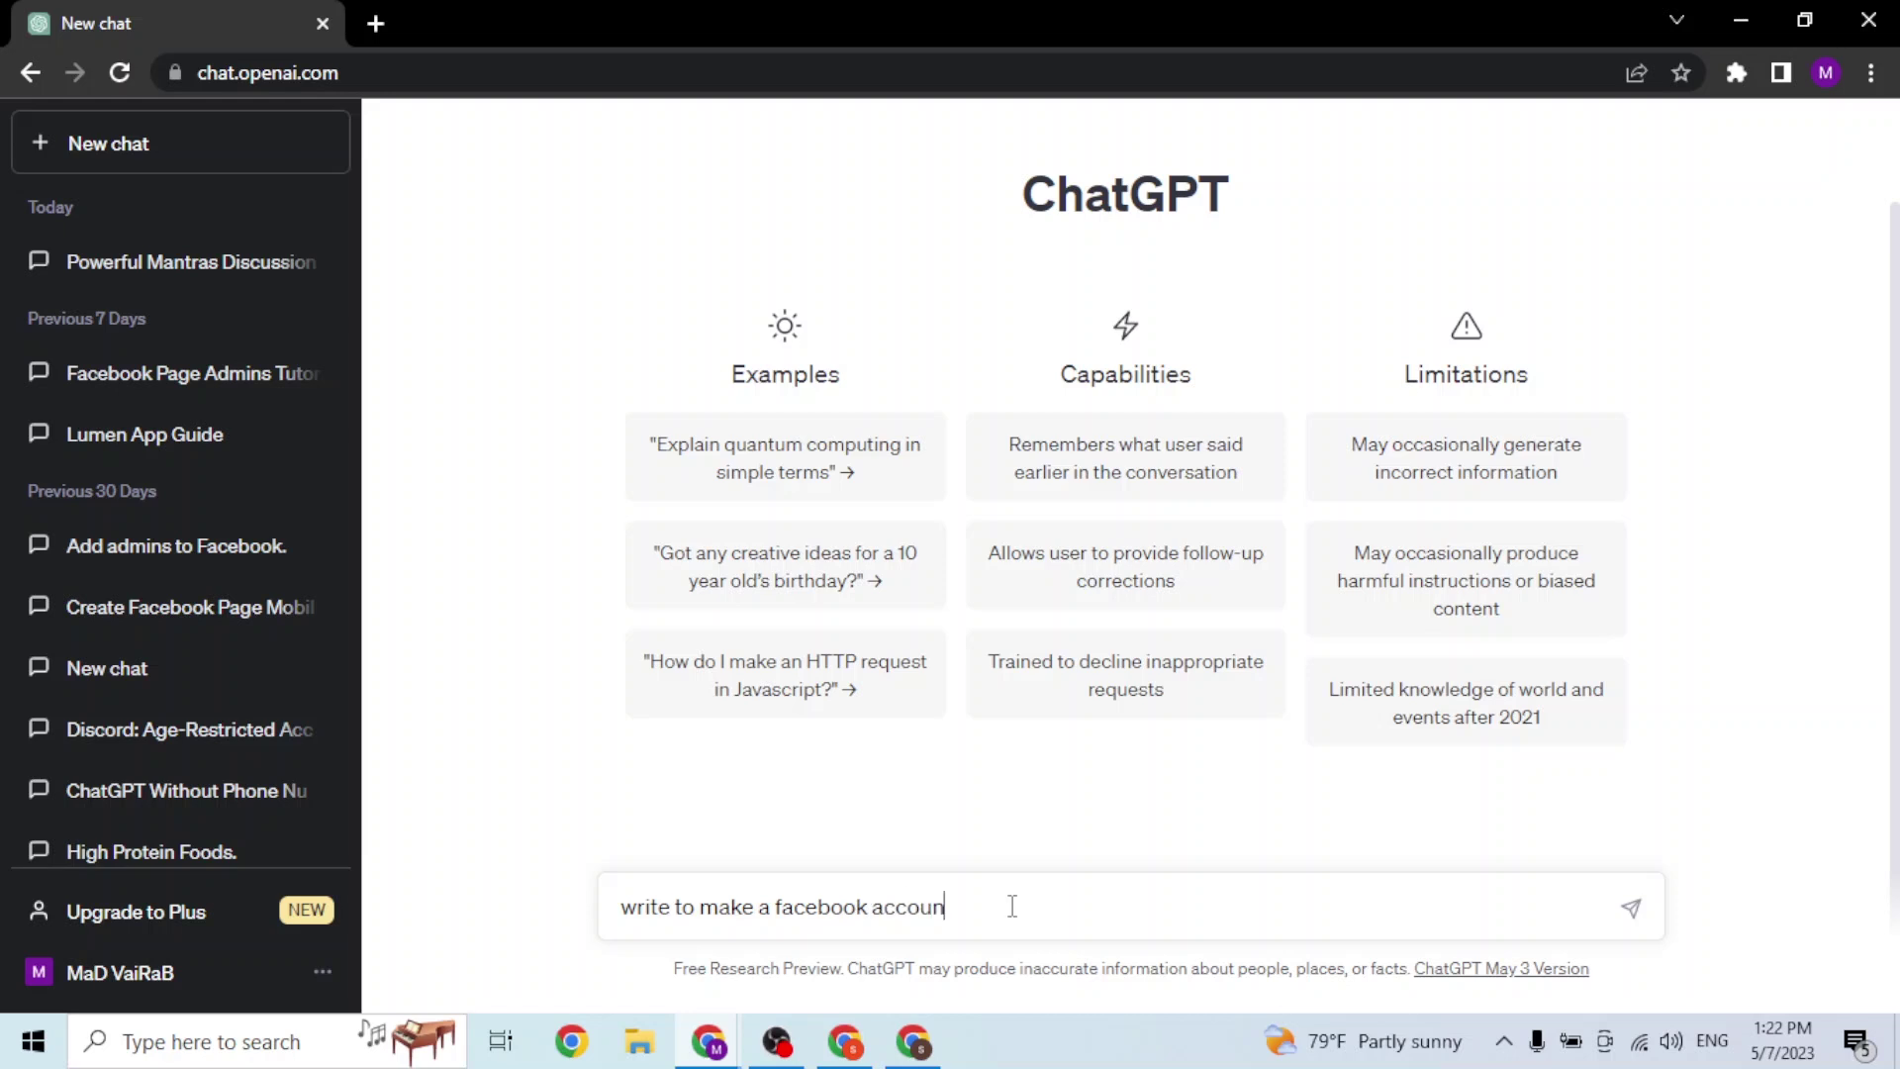
{"action": "type", "text": "\""}
{"action": "key", "text": "ctrl+a"}
{"action": "key", "text": "BackSpace"}
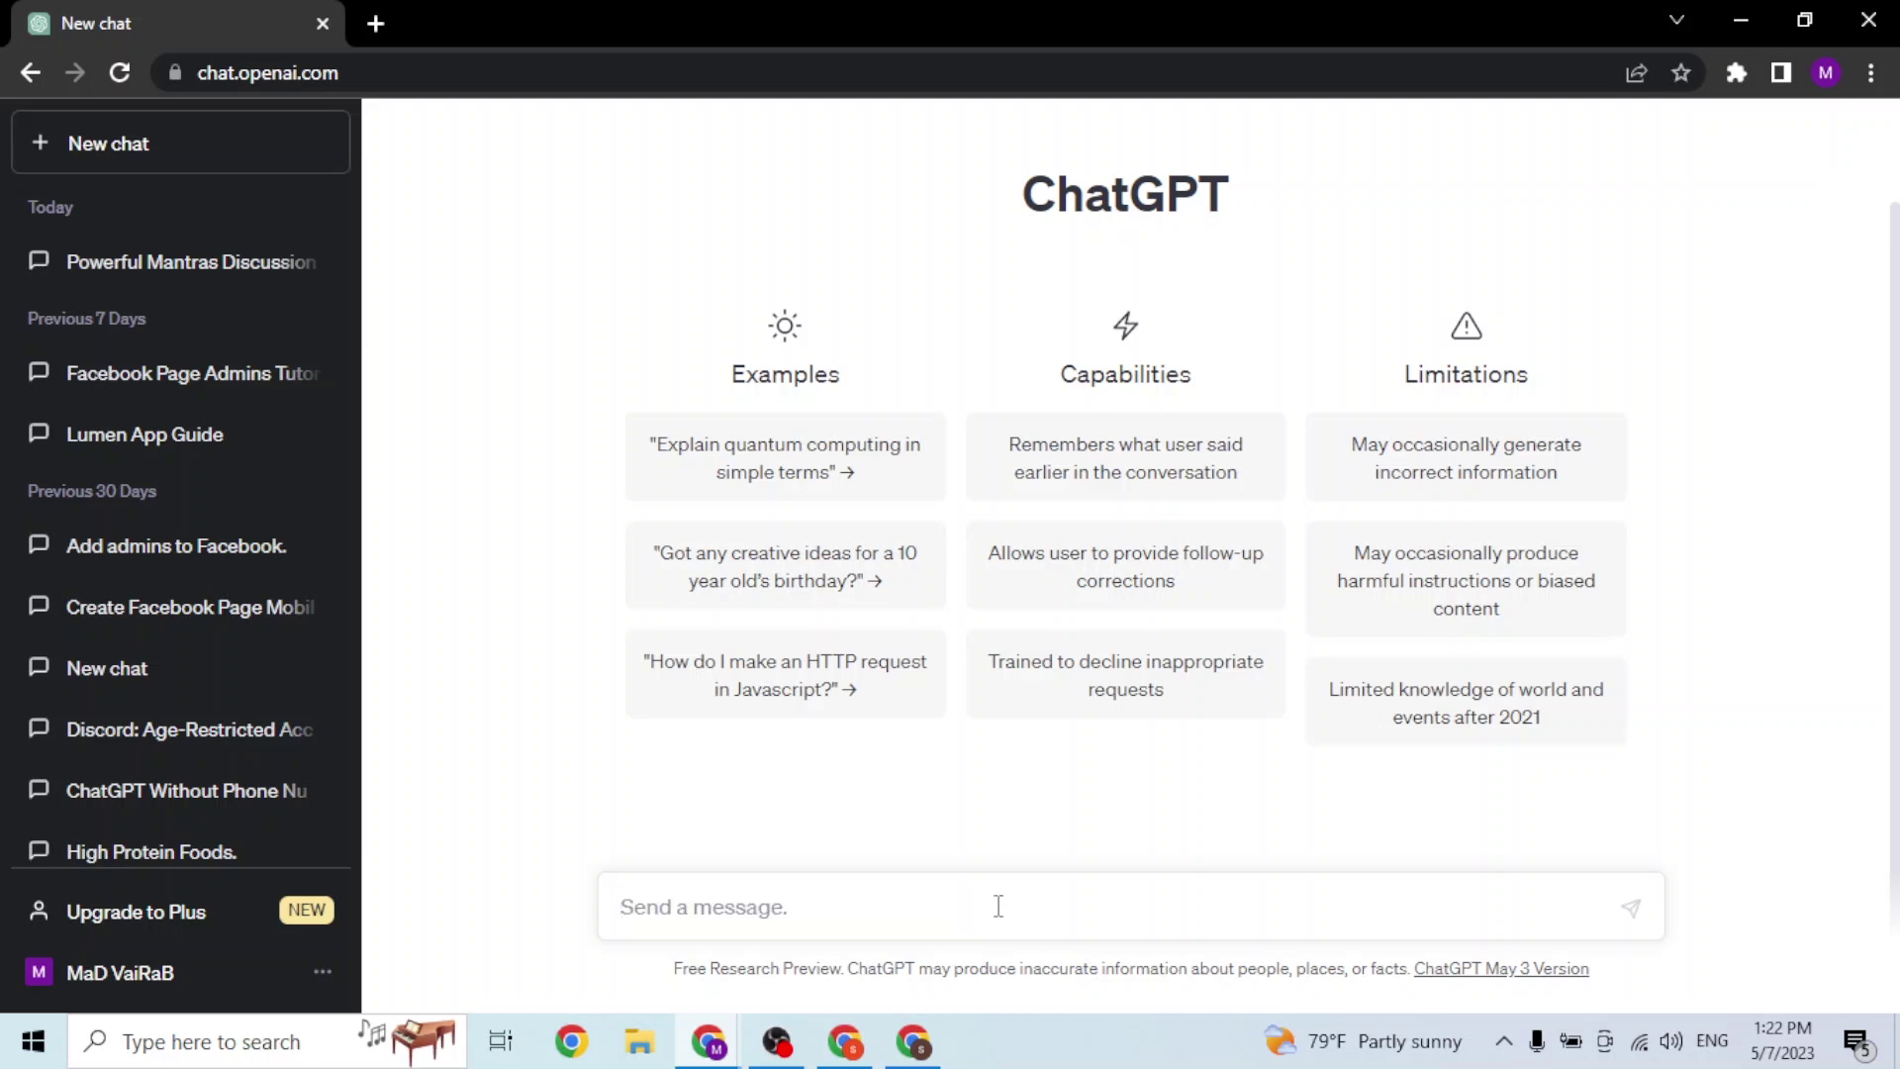
Ask ChatGPT to "make a short video script on the topic wild anilas"
{"action": "type", "text": "ma"}
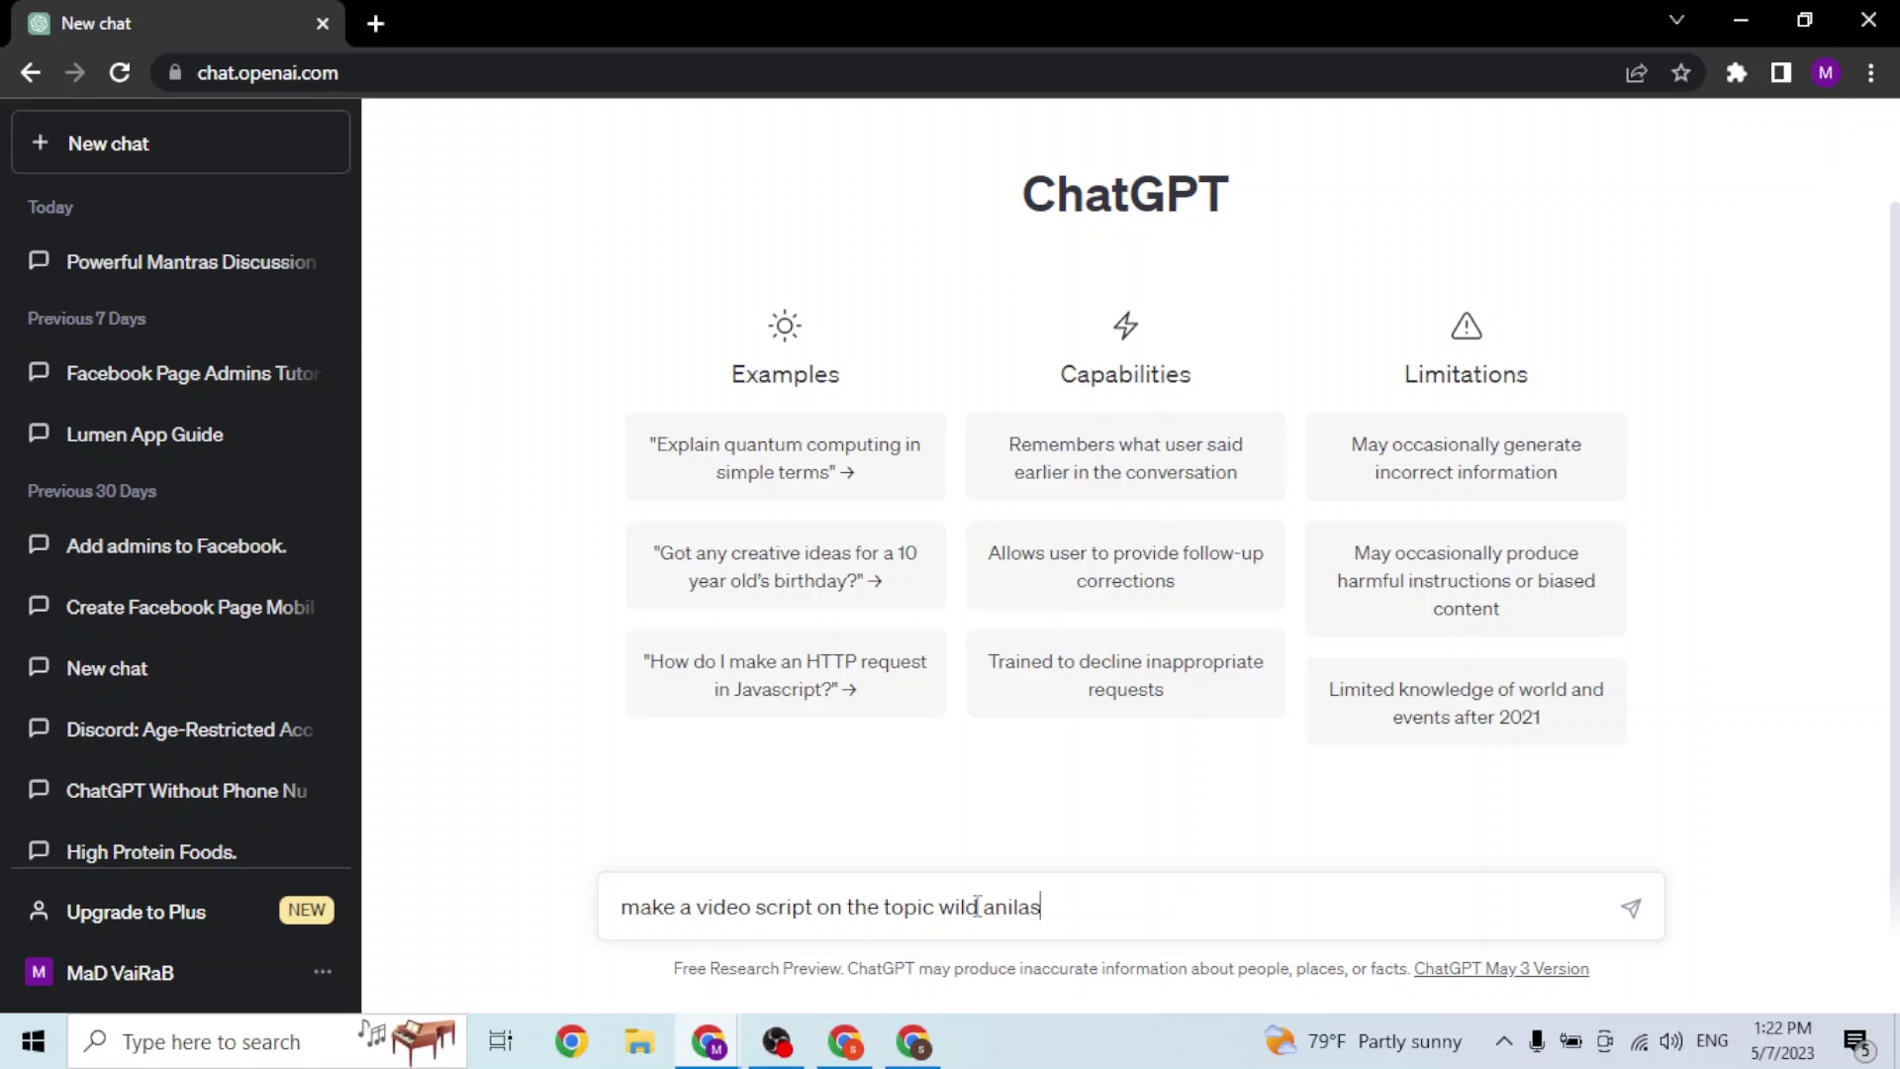
{"action": "type", "text": "s"}
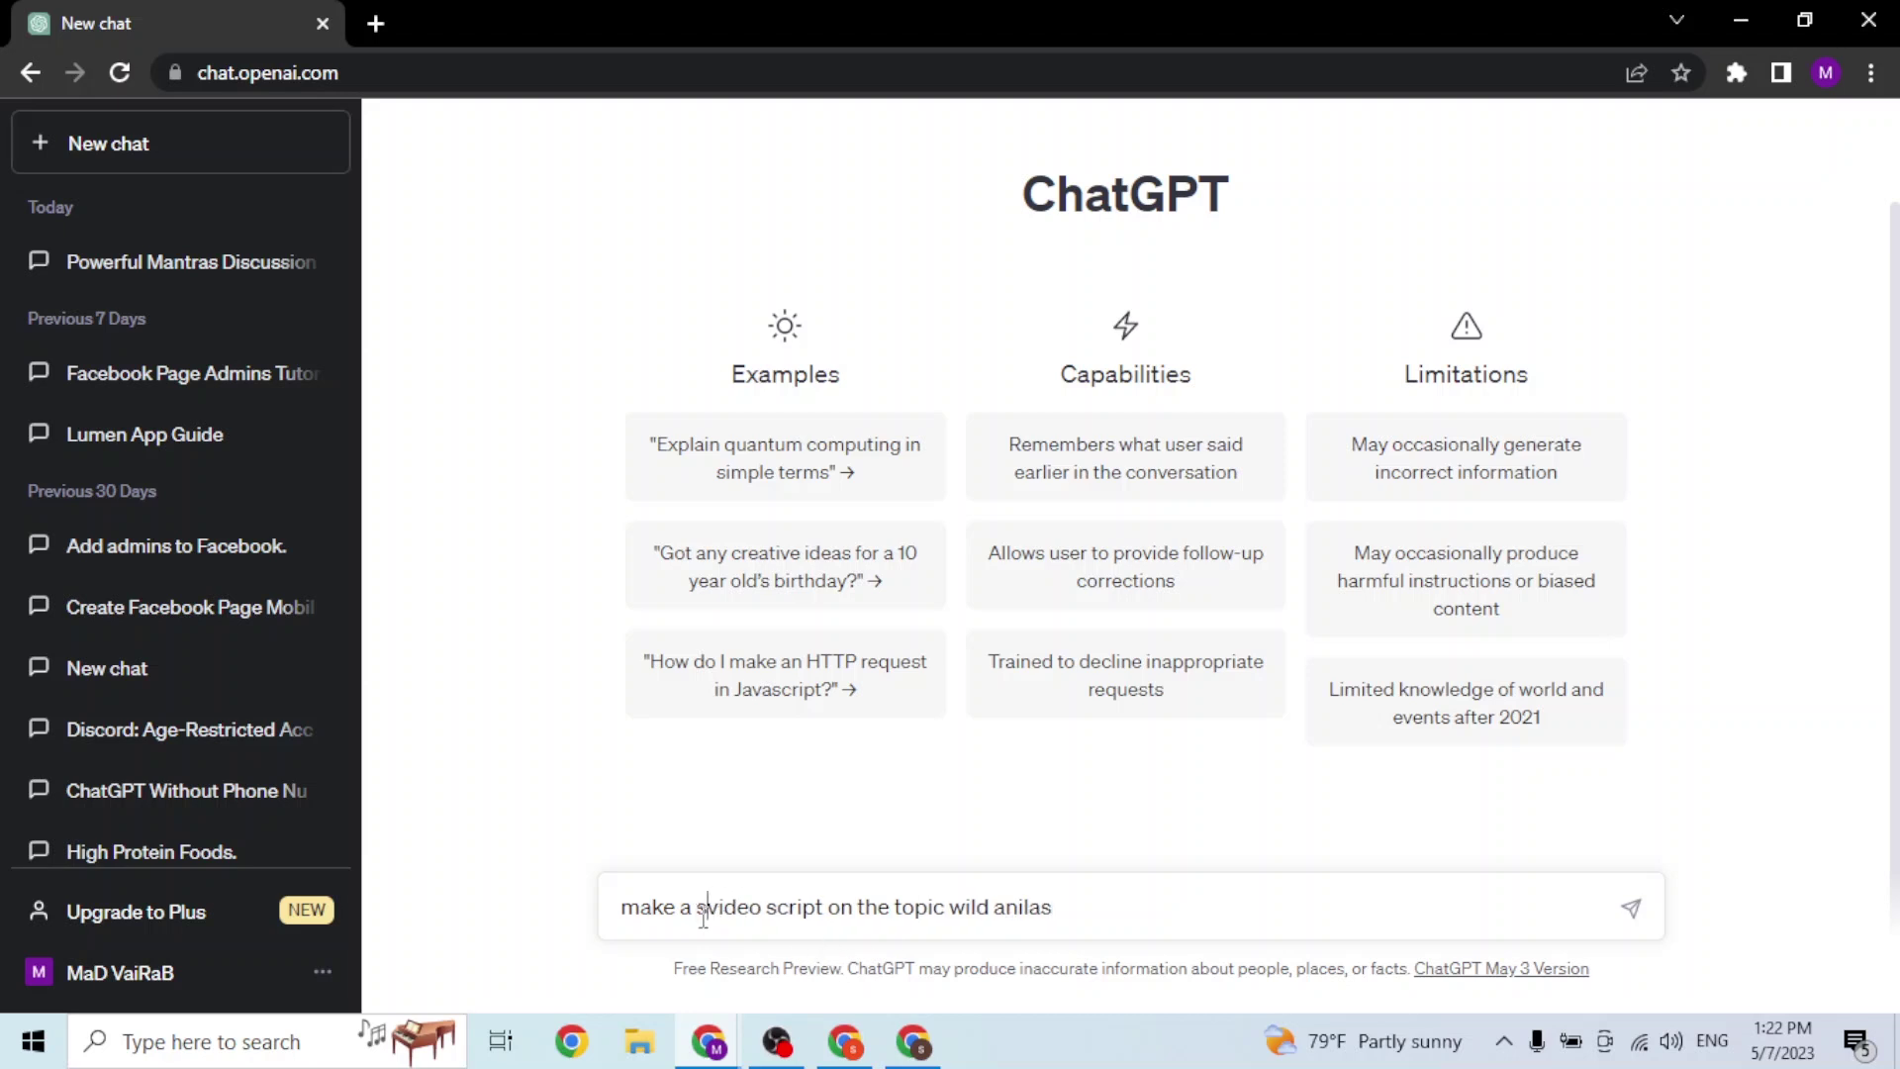
{"action": "type", "text": "hort "}
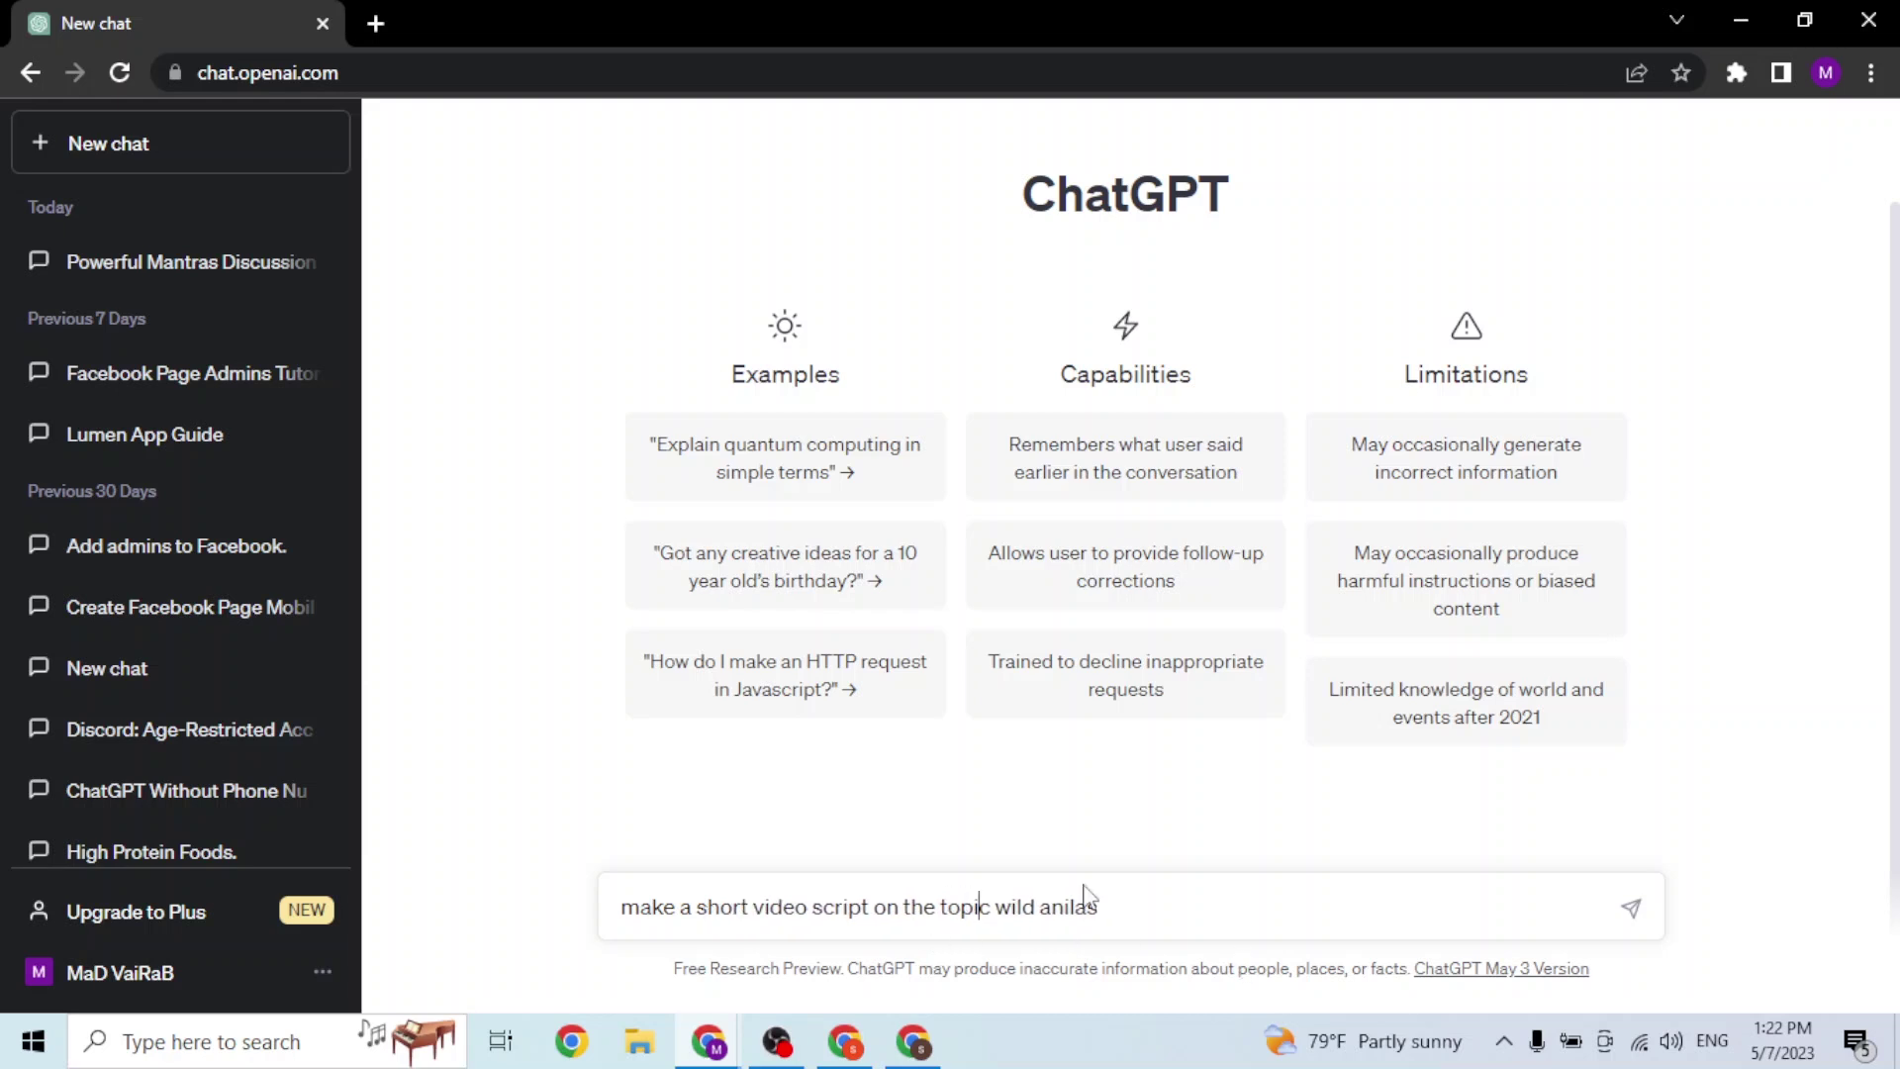
{"action": "type", "text": "\""}
{"action": "key", "text": "Return"}
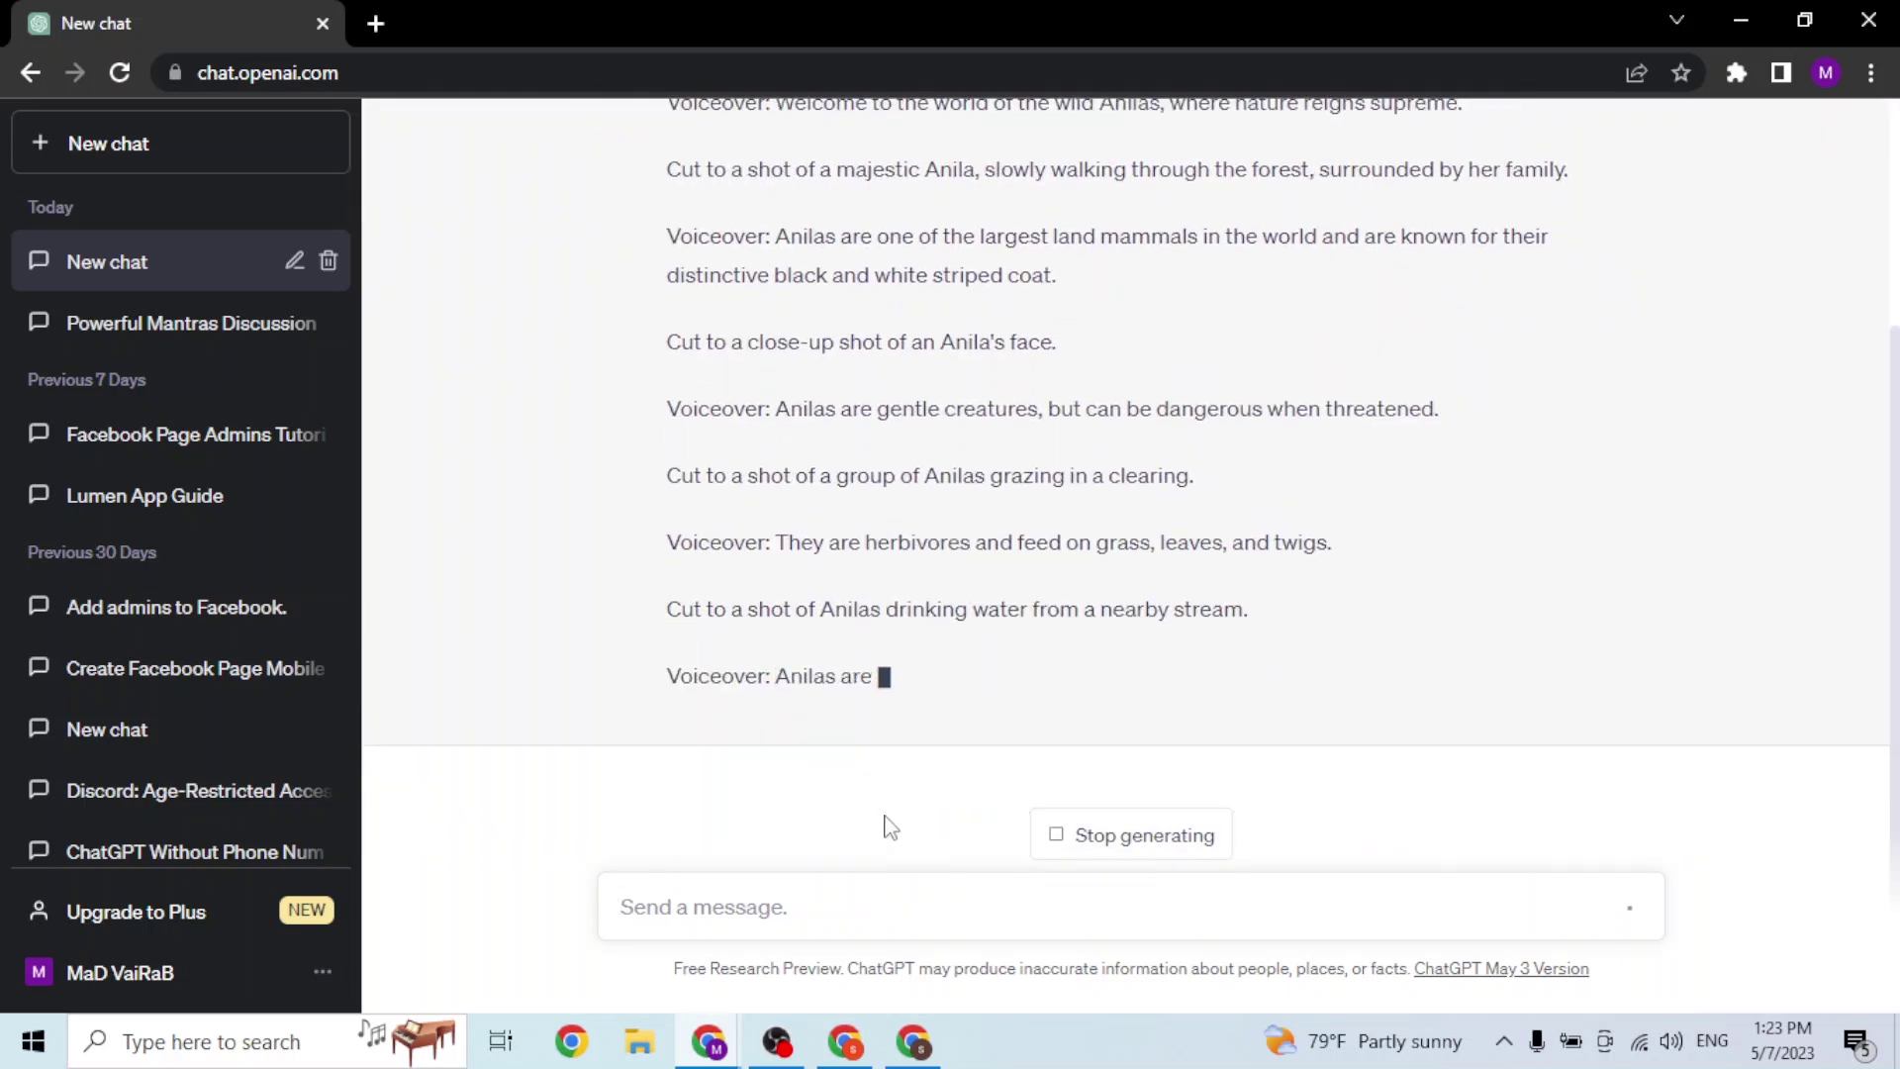
Stop the current ChatGPT response and send the prompt: make a short on "wild animals"
{"action": "left_click", "coordinate": [1054, 857]}
{"action": "type", "text": "wild animals"}
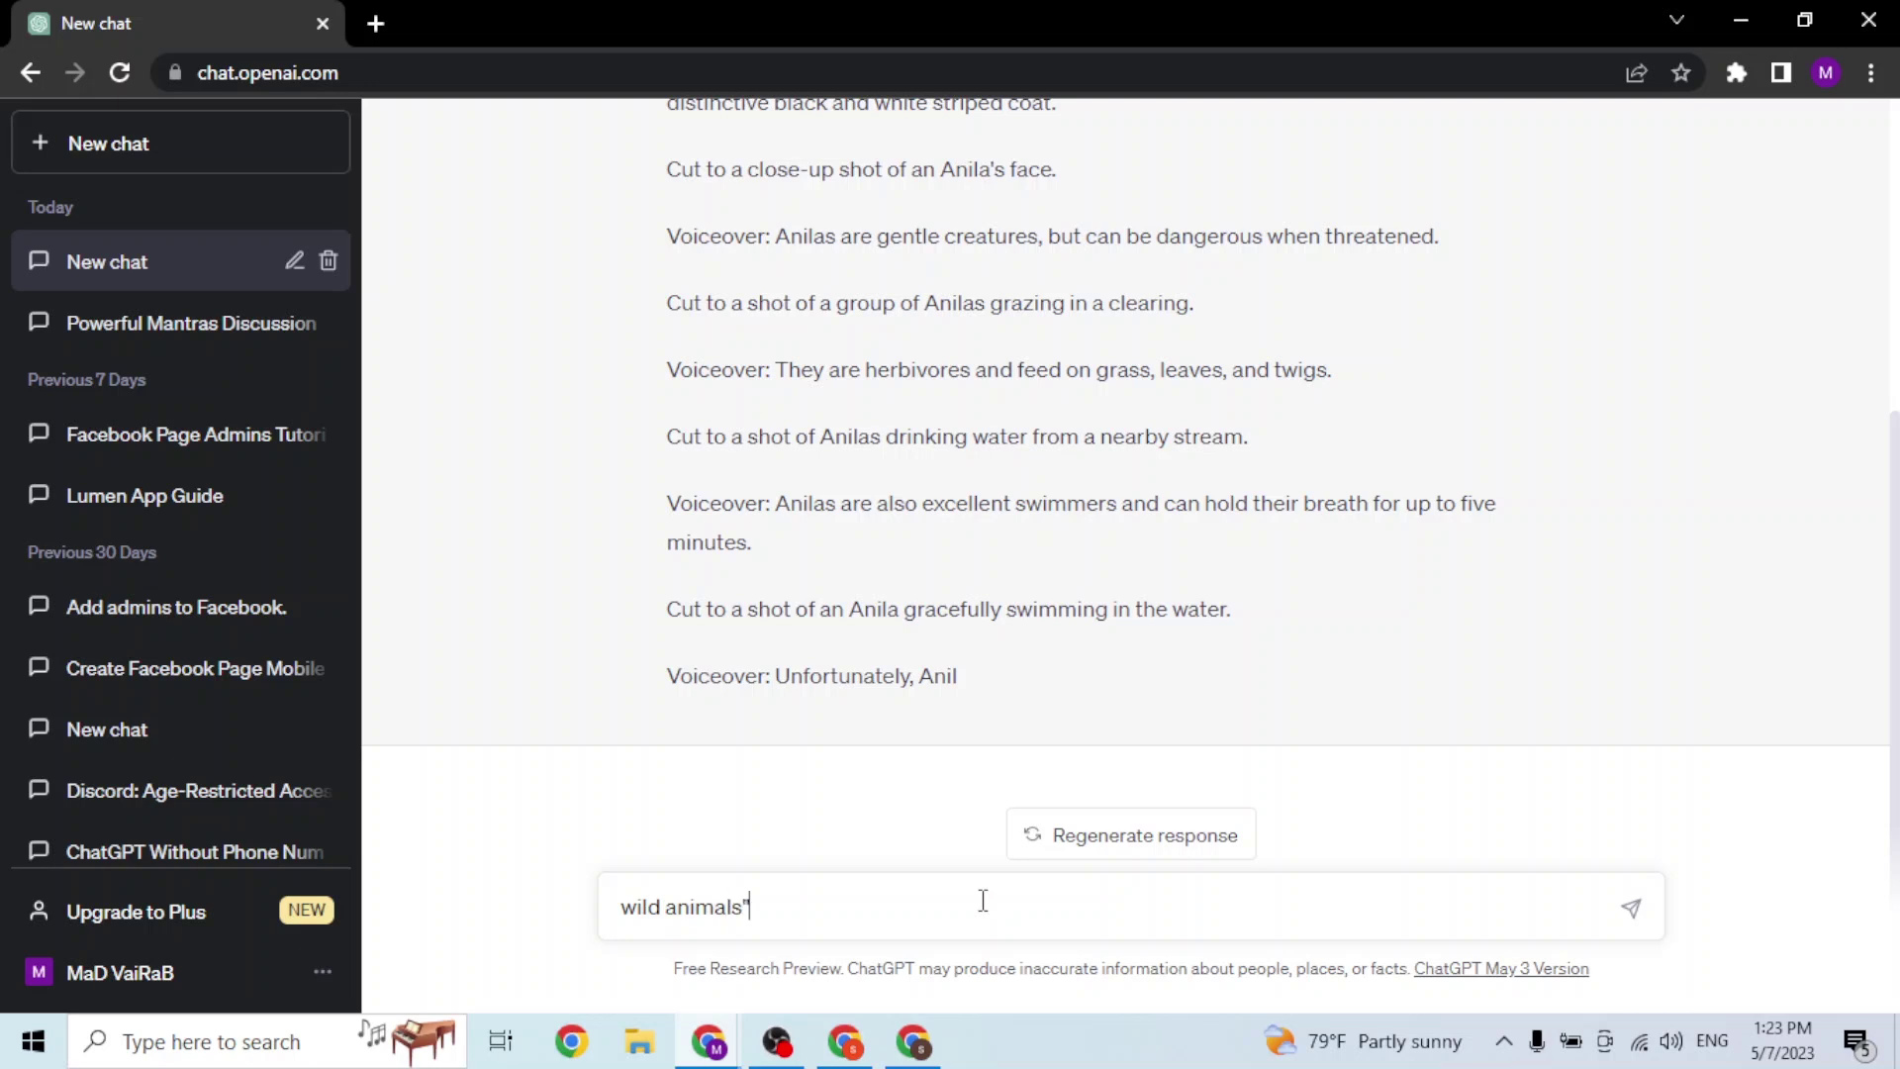
{"action": "type", "text": "\""}
{"action": "type", "text": "make ashort"}
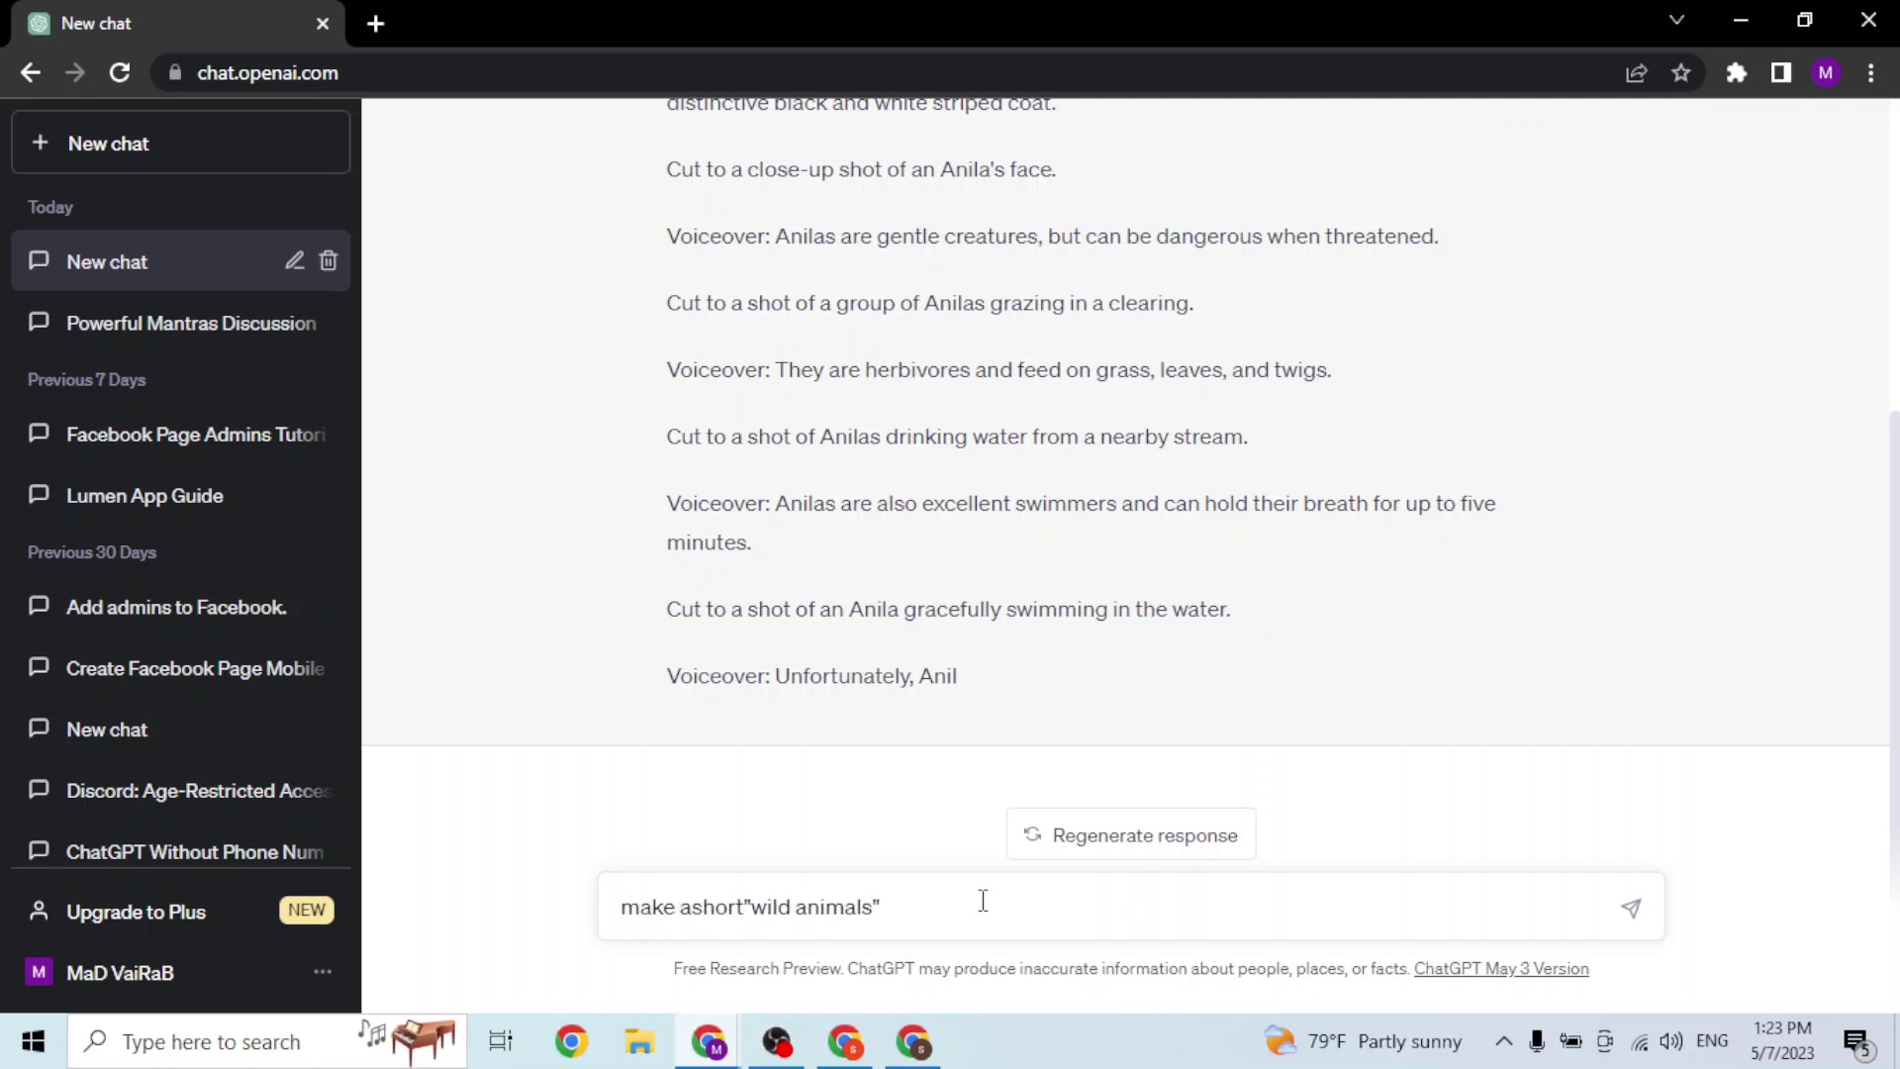
{"action": "key", "text": "Right"}
{"action": "key", "text": "Right"}
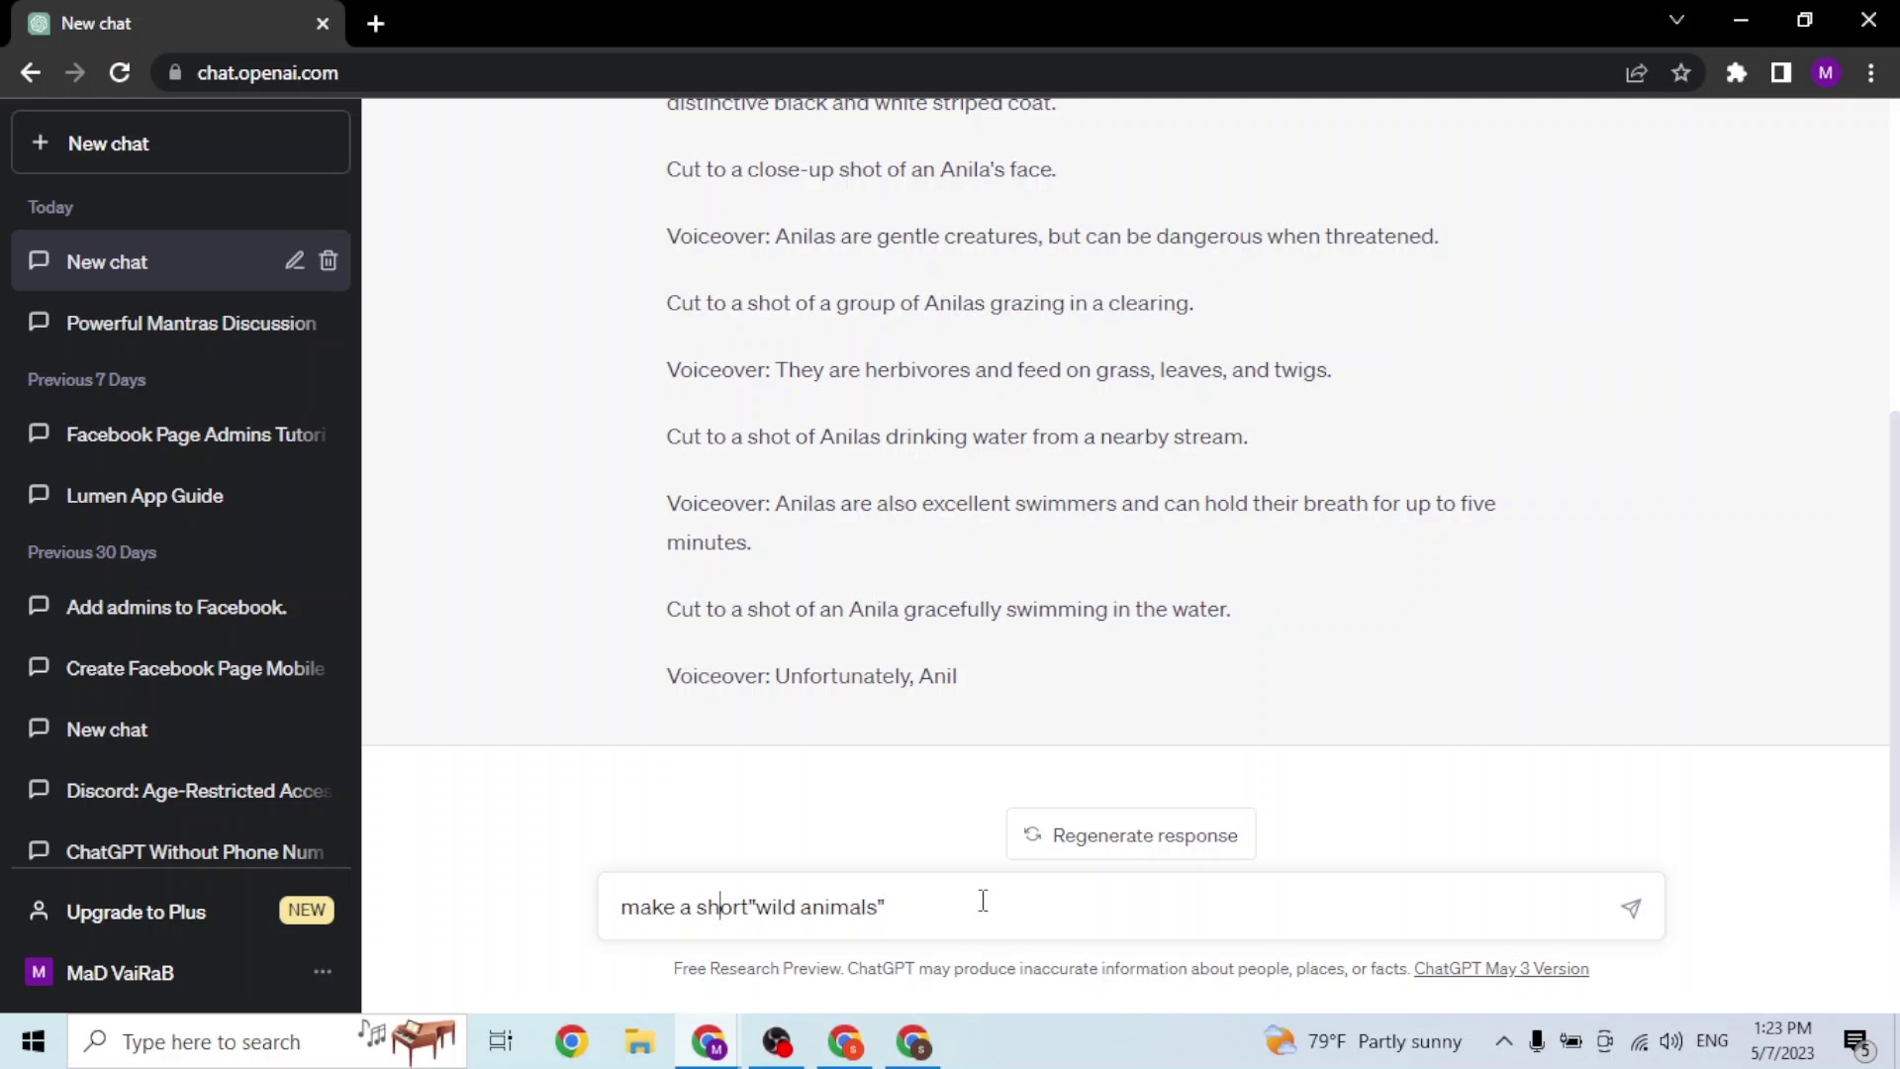
{"action": "key", "text": "Right"}
{"action": "type", "text": "on"}
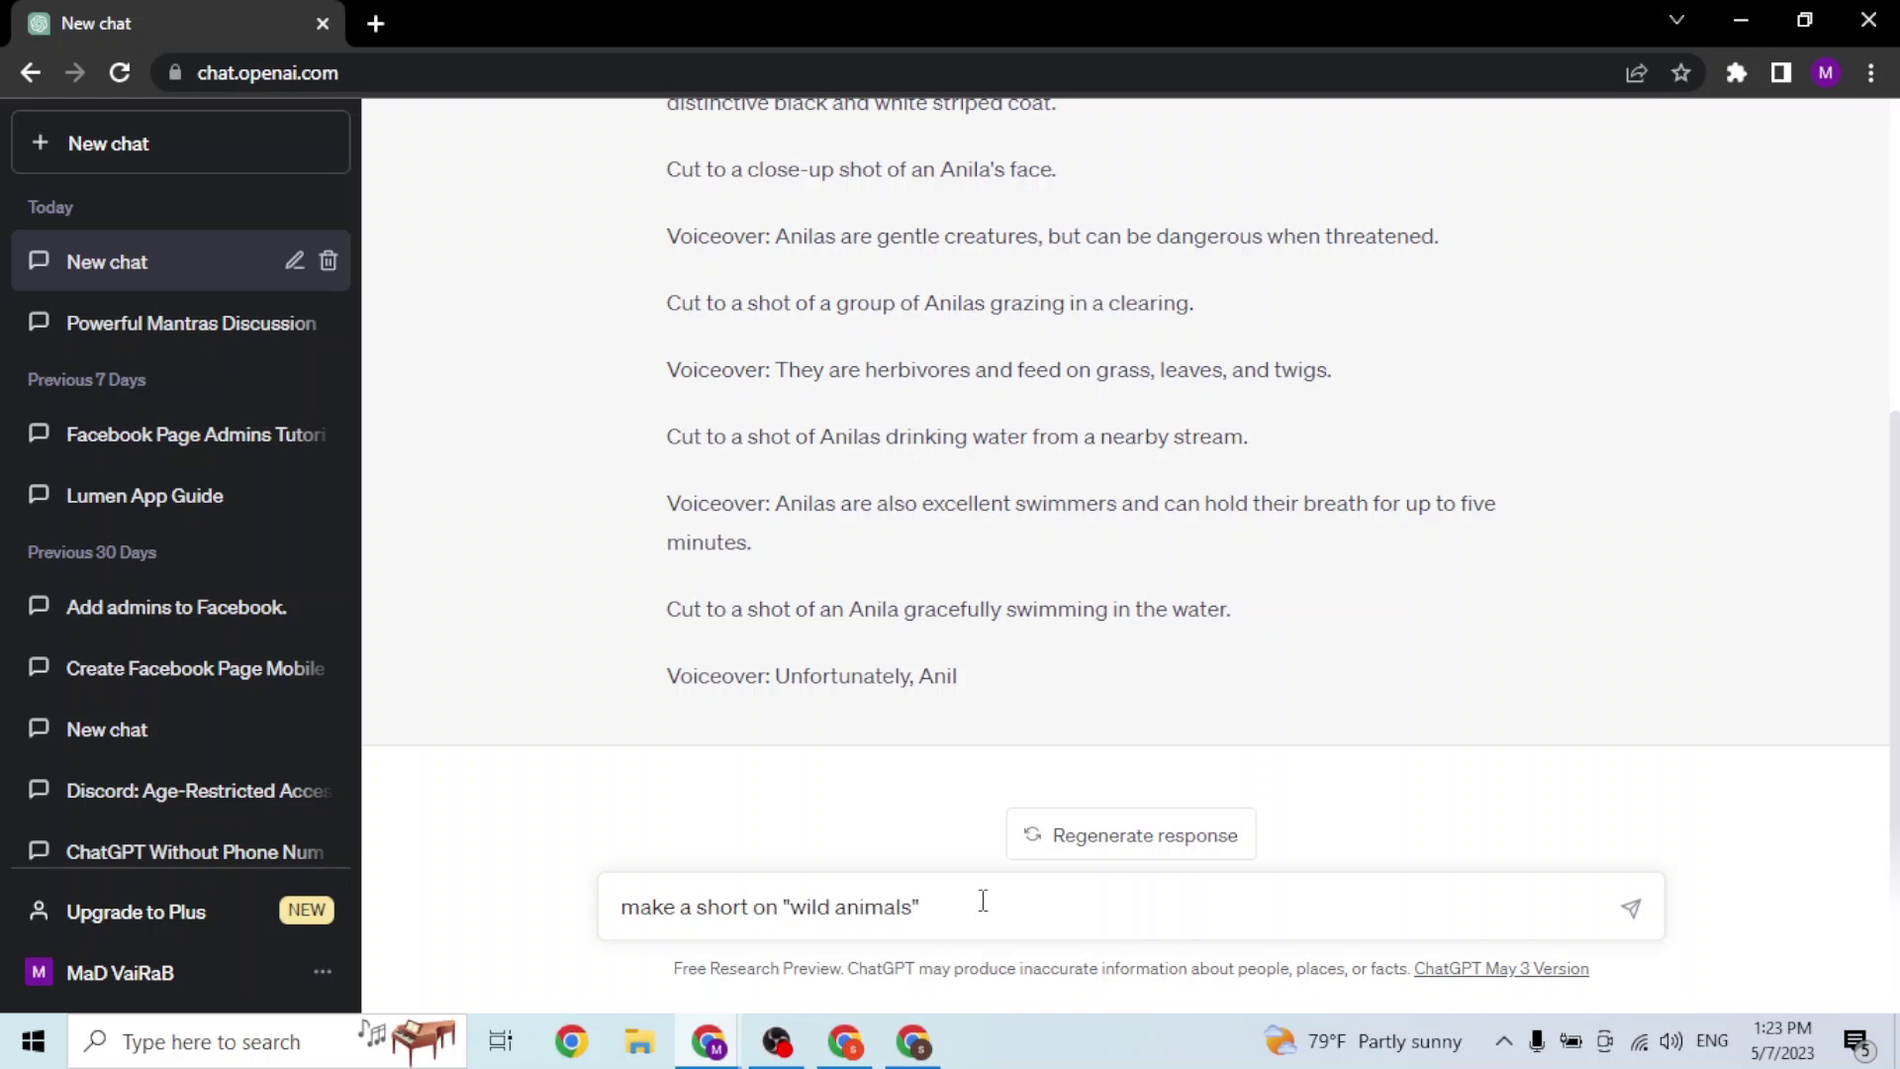
{"action": "key", "text": "Return"}
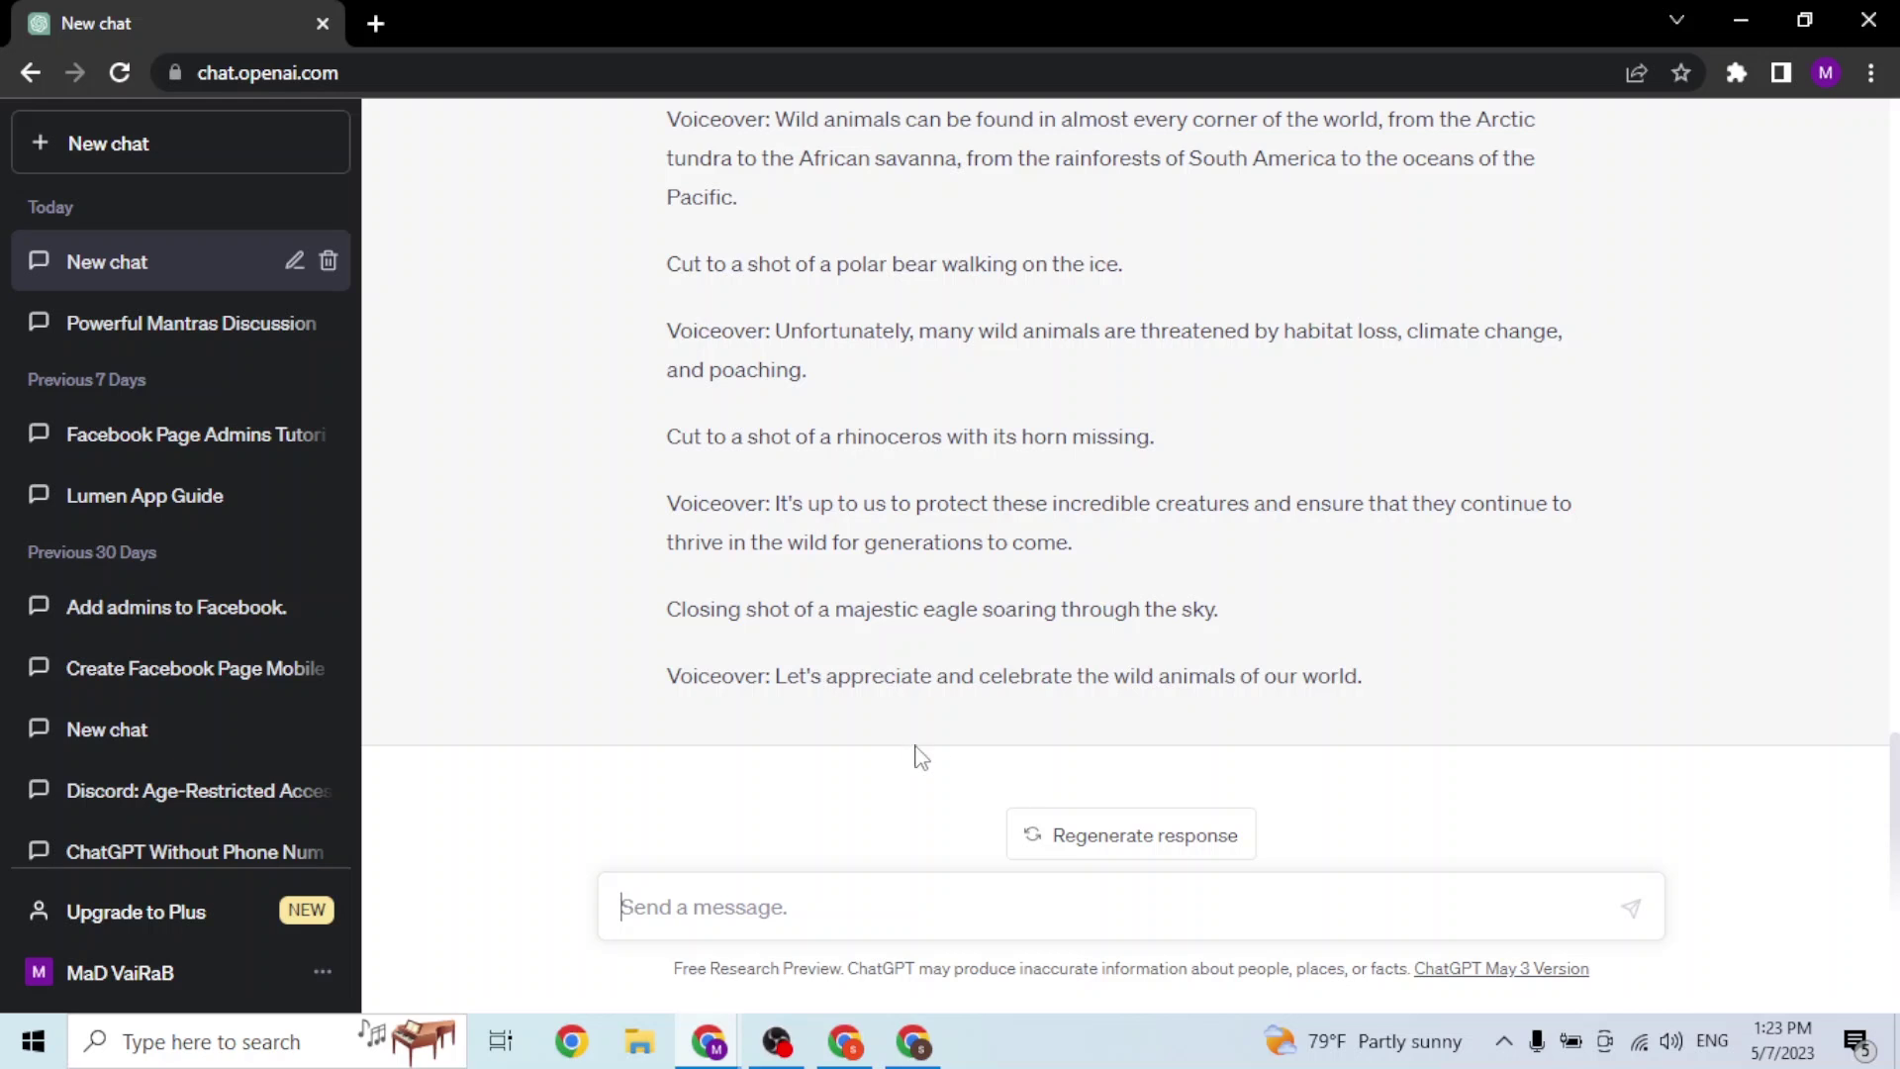
Copy the wild animals script from its first "Voiceover" line through the closing voiceover line
{"action": "scroll", "coordinate": [831, 663], "scroll_direction": "up", "scroll_amount": 15}
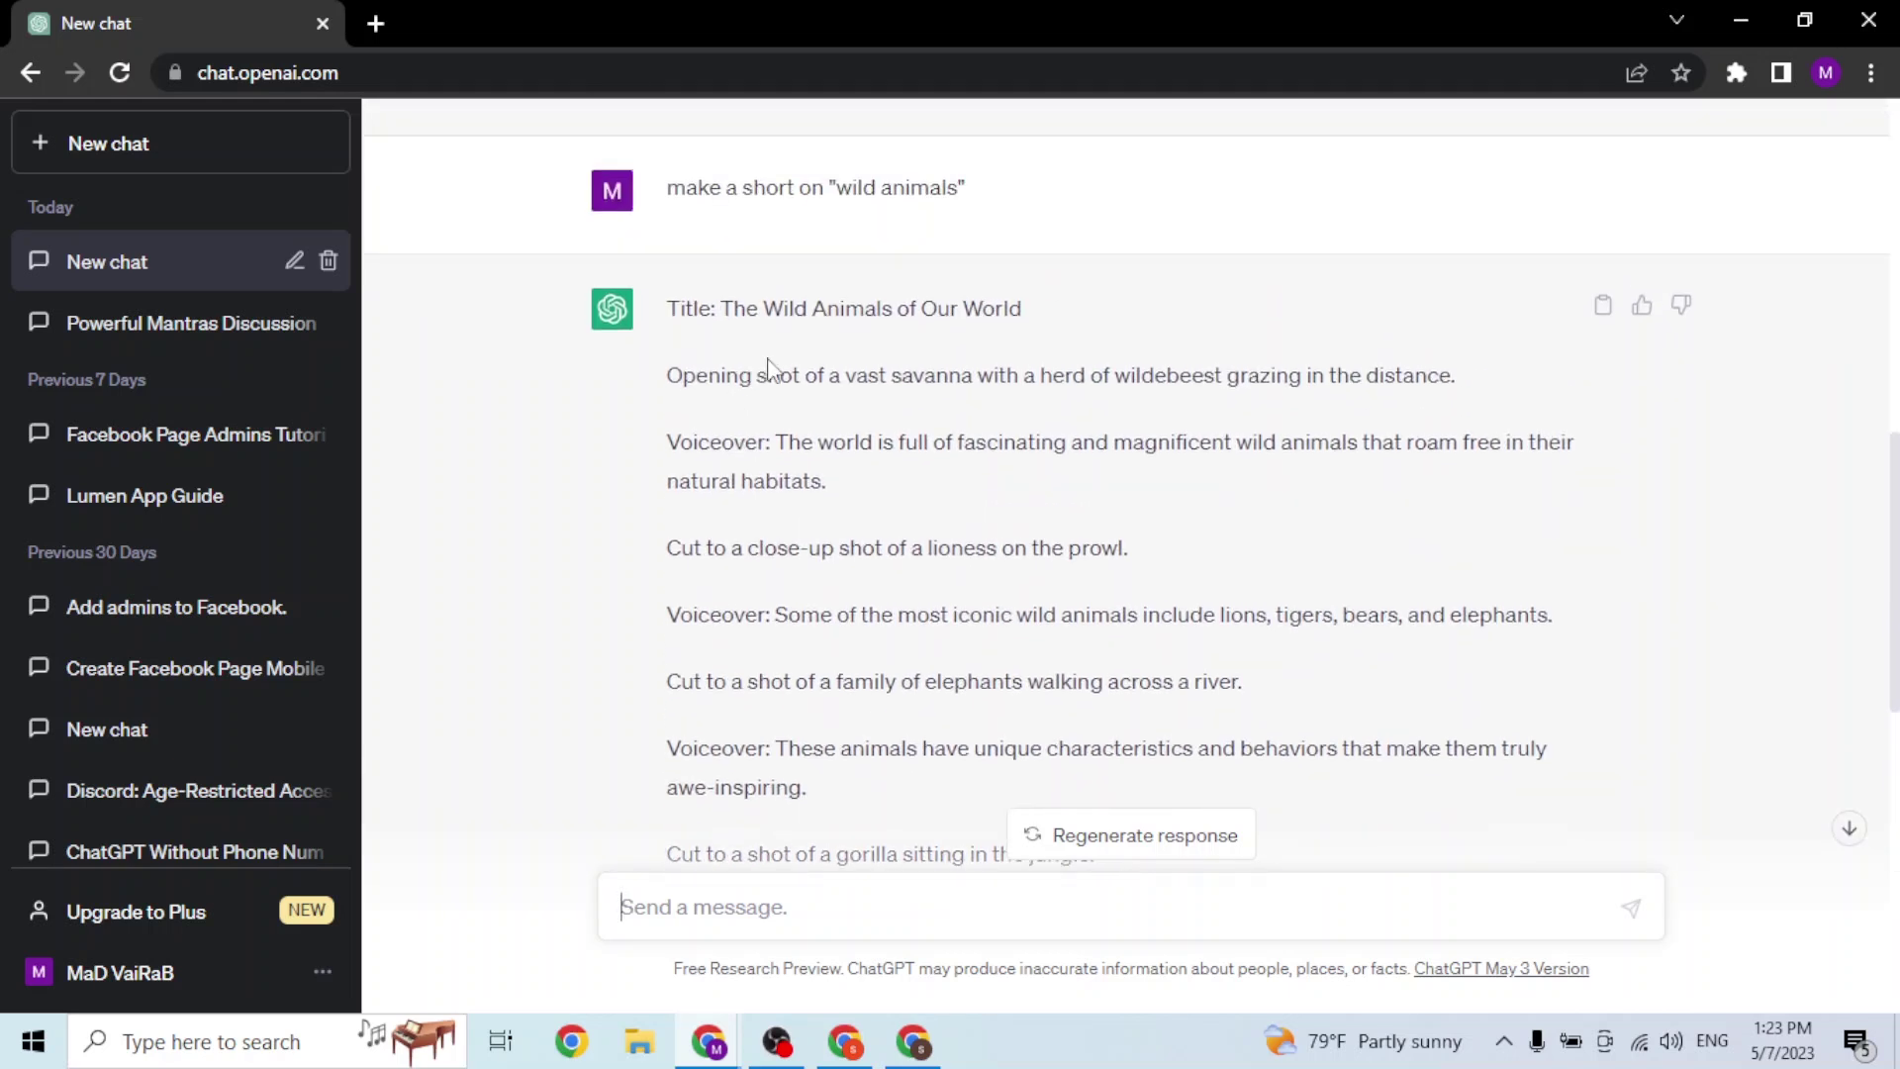
{"action": "left_click_drag", "start_coordinate": [667, 441], "coordinate": [1464, 697]}
{"action": "key", "text": "ctrl+c"}
{"action": "scroll", "coordinate": [967, 632], "scroll_direction": "down", "scroll_amount": 15}
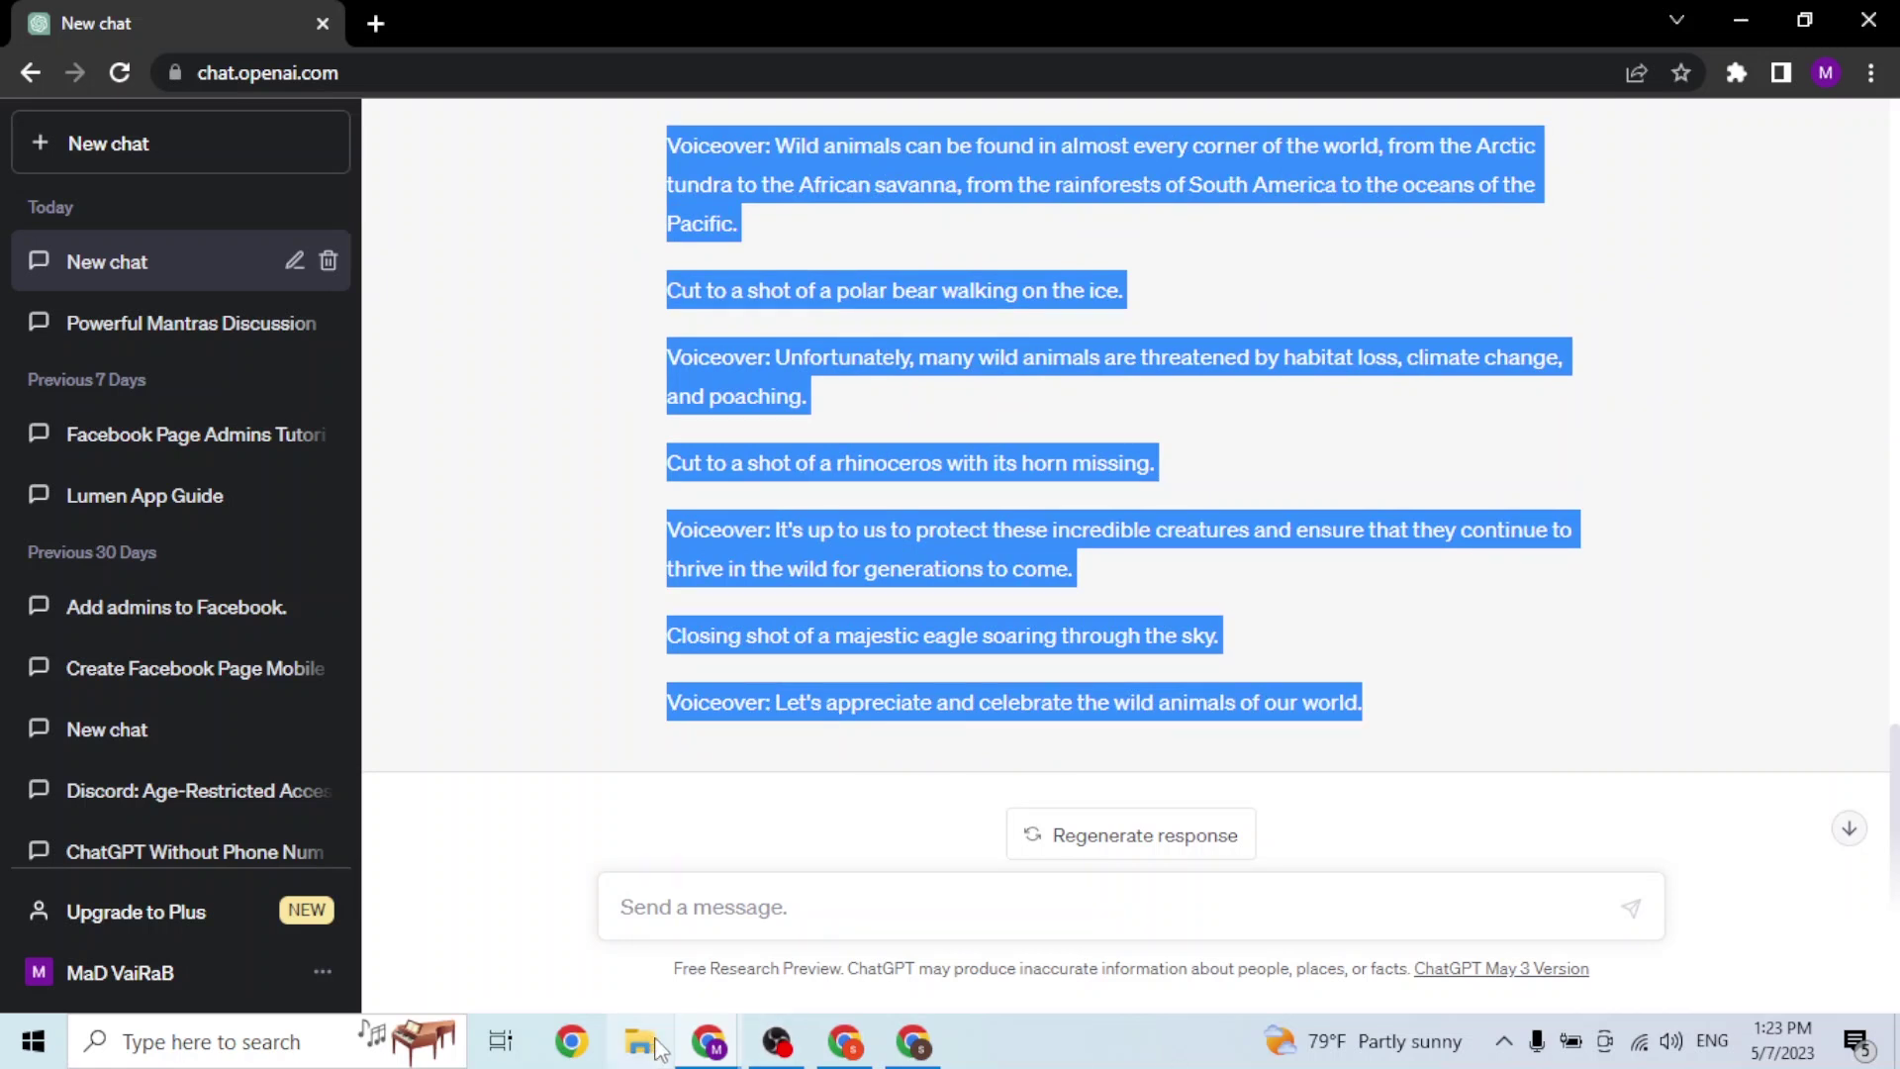
Switch back to the Chrome window with the Lumen5 video and close the OpenAI API page there
{"action": "left_click", "coordinate": [846, 1041]}
{"action": "left_click", "coordinate": [149, 23]}
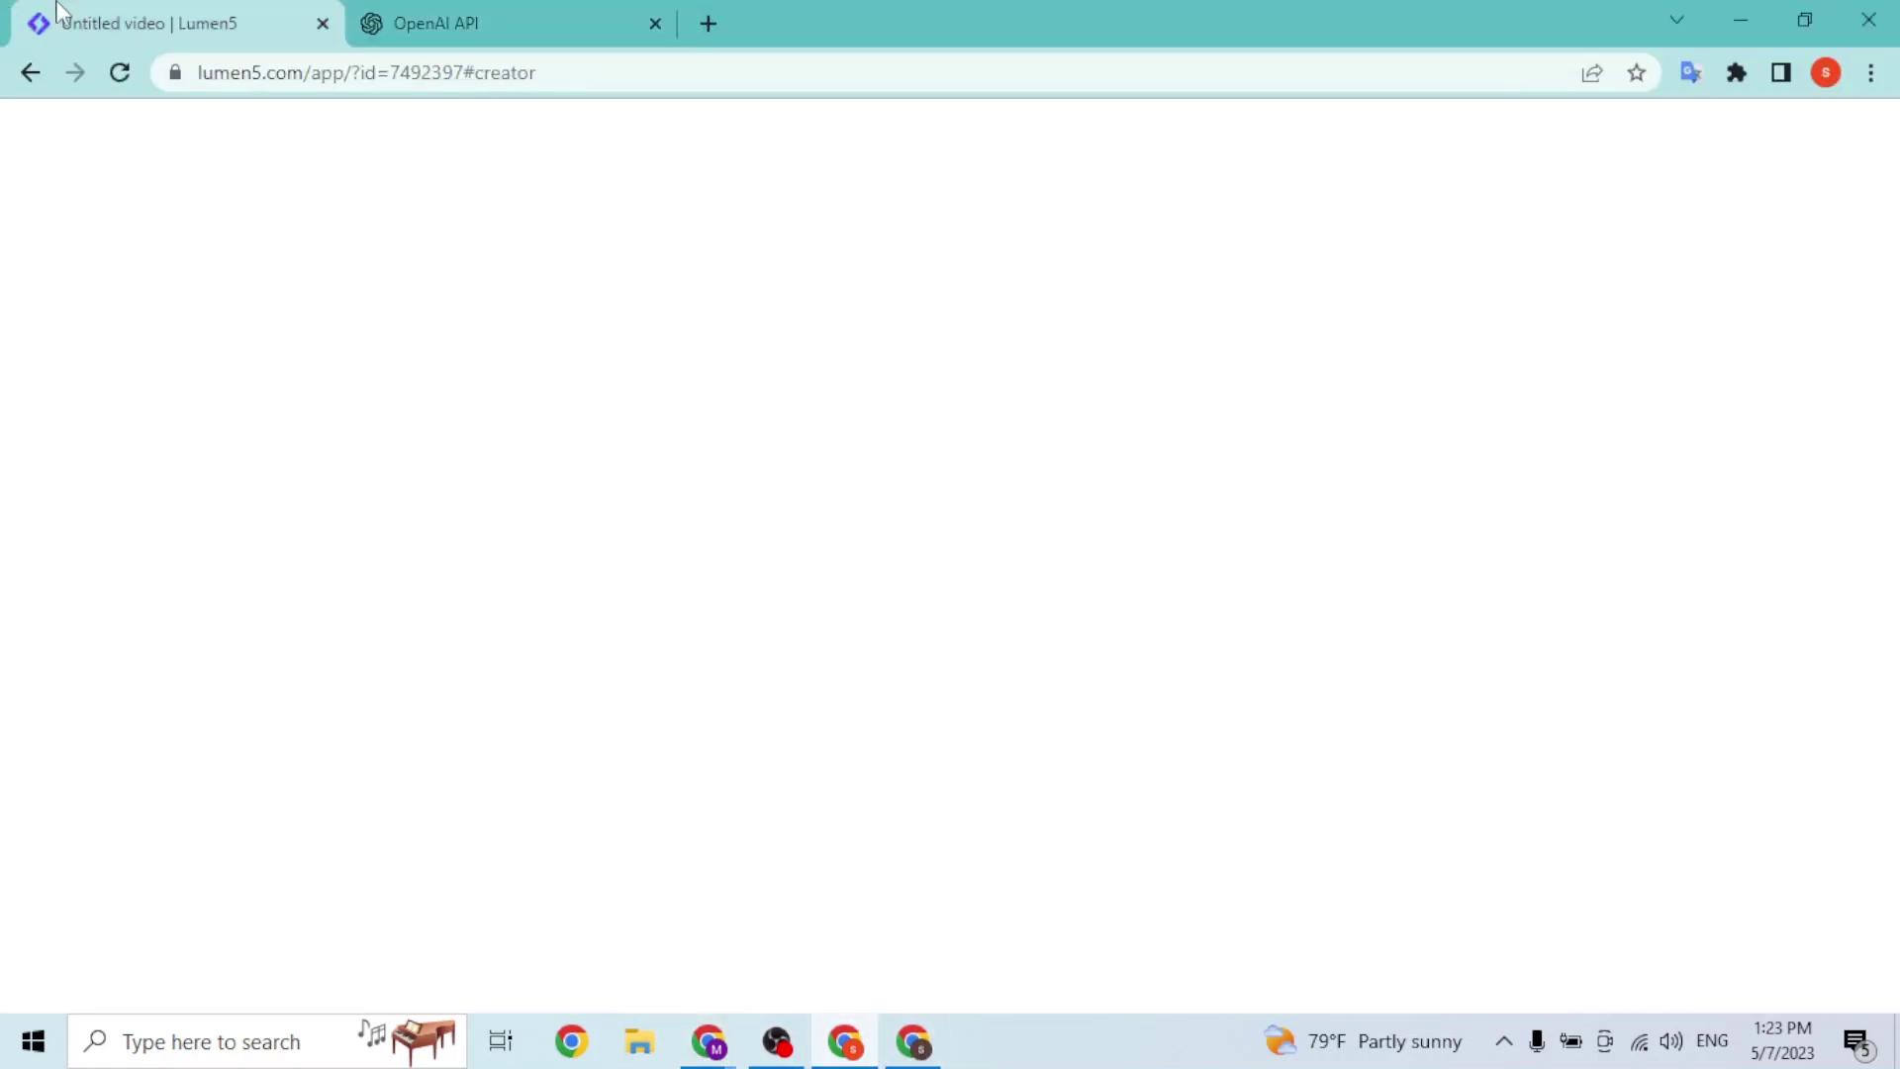
{"action": "left_click", "coordinate": [516, 12]}
{"action": "left_click", "coordinate": [651, 23]}
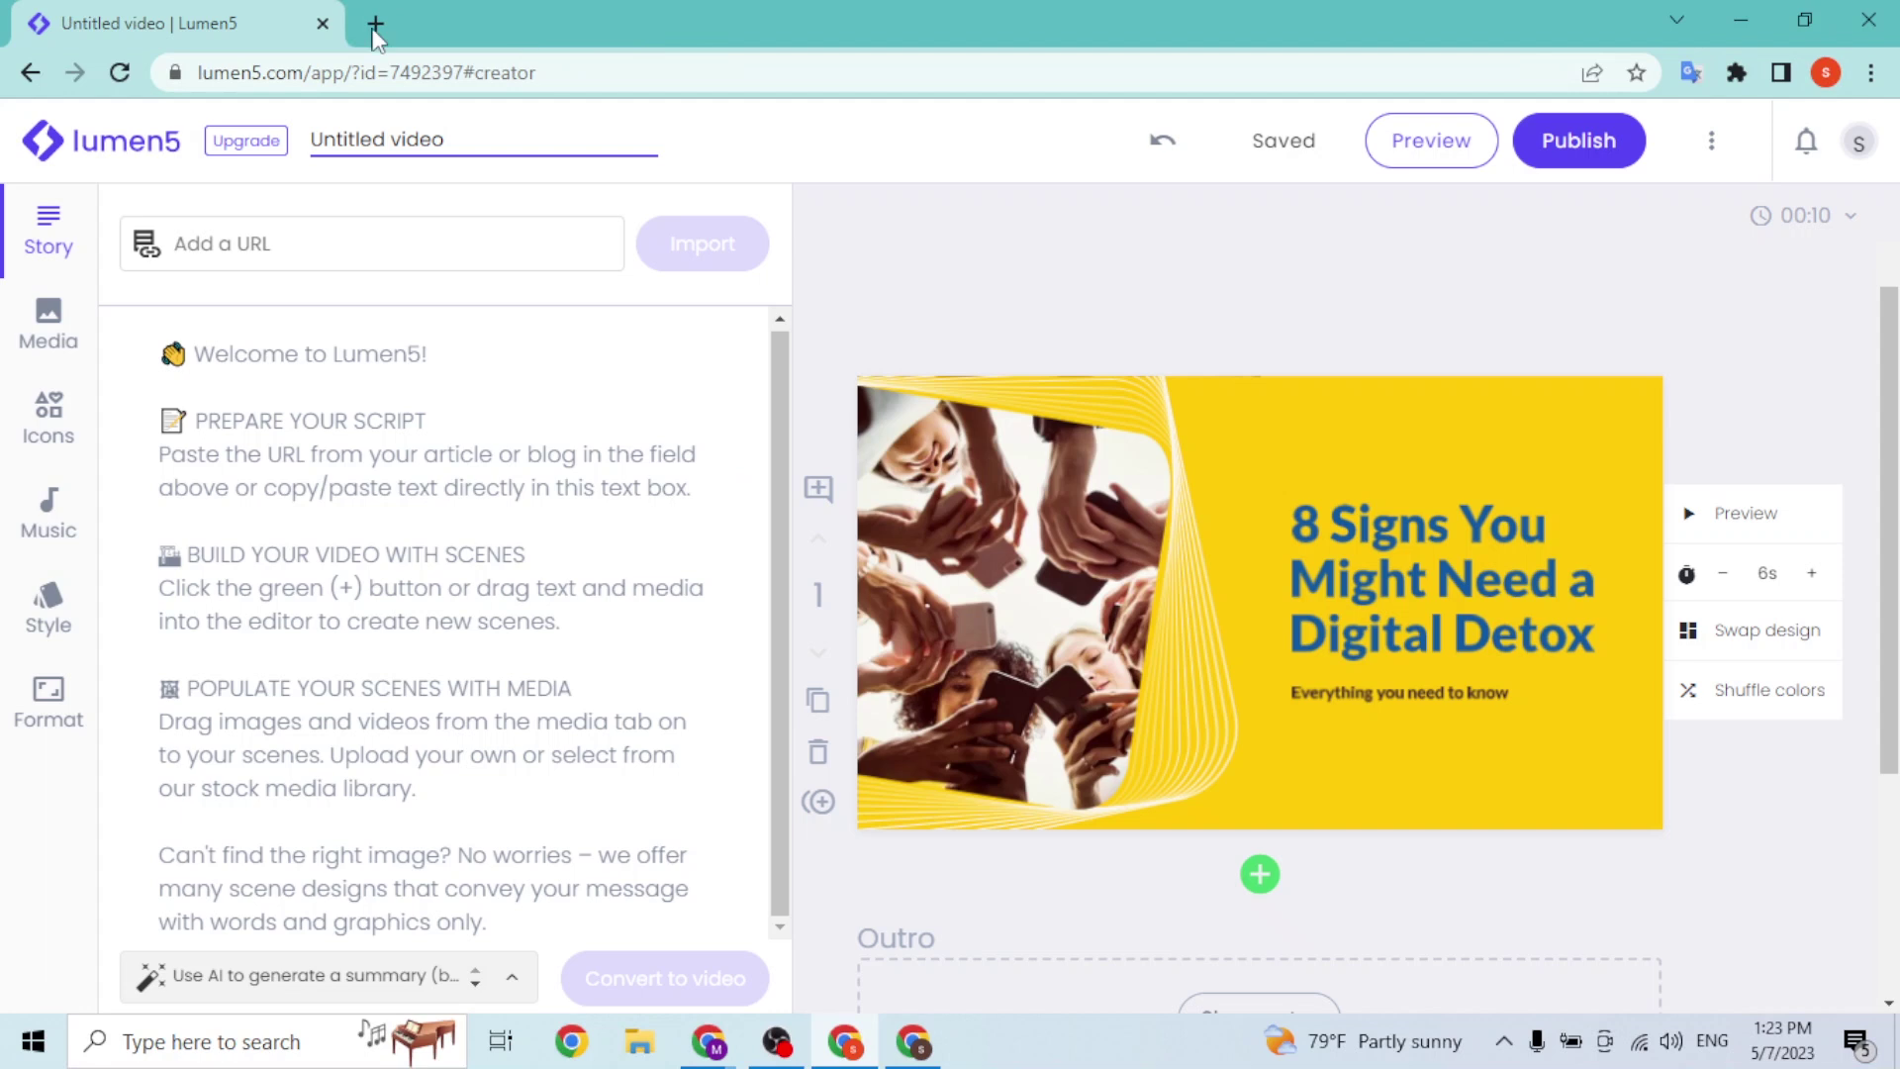
Paste the copied wild animals script into the story text box and review it through to the end
{"action": "left_click", "coordinate": [297, 384]}
{"action": "key", "text": "ctrl+v"}
{"action": "scroll", "coordinate": [424, 870], "scroll_direction": "down", "scroll_amount": 2}
{"action": "left_click", "coordinate": [415, 870]}
{"action": "scroll", "coordinate": [476, 718], "scroll_direction": "up", "scroll_amount": 2}
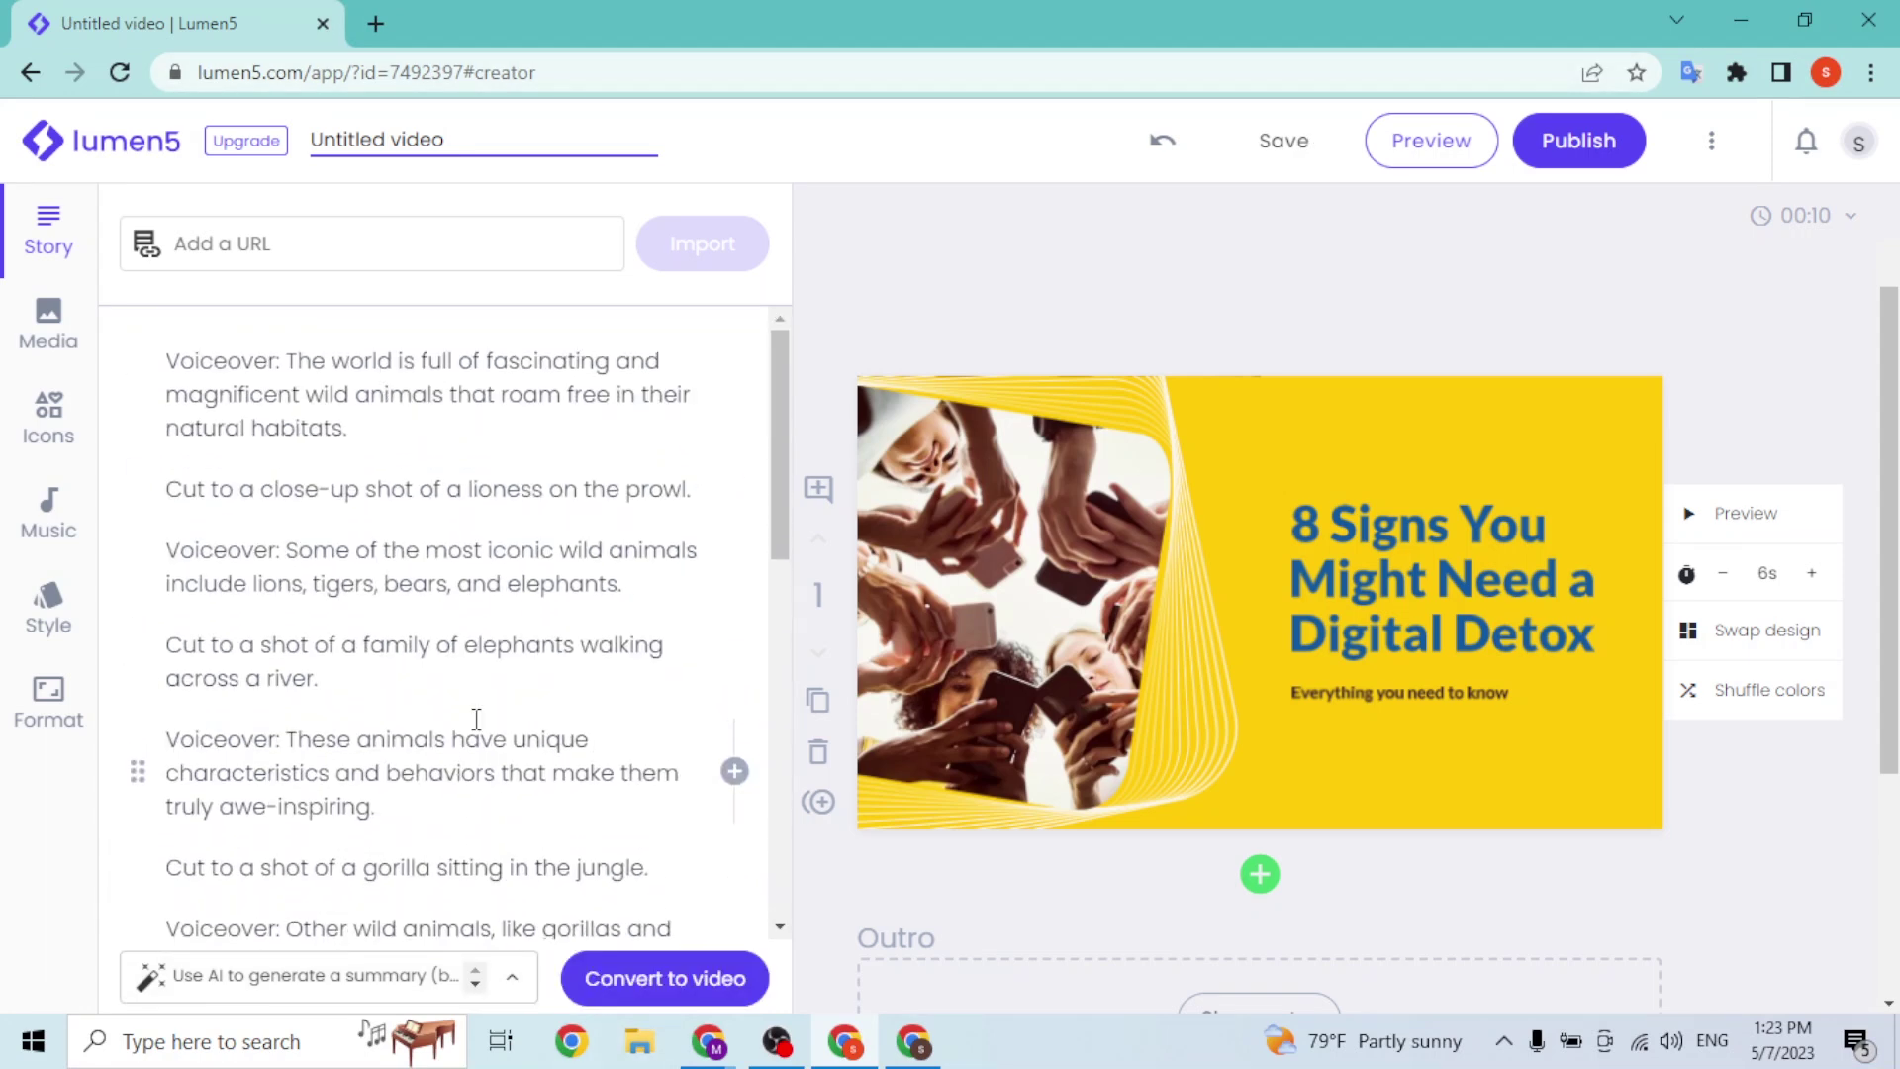
{"action": "scroll", "coordinate": [476, 718], "scroll_direction": "down", "scroll_amount": 10}
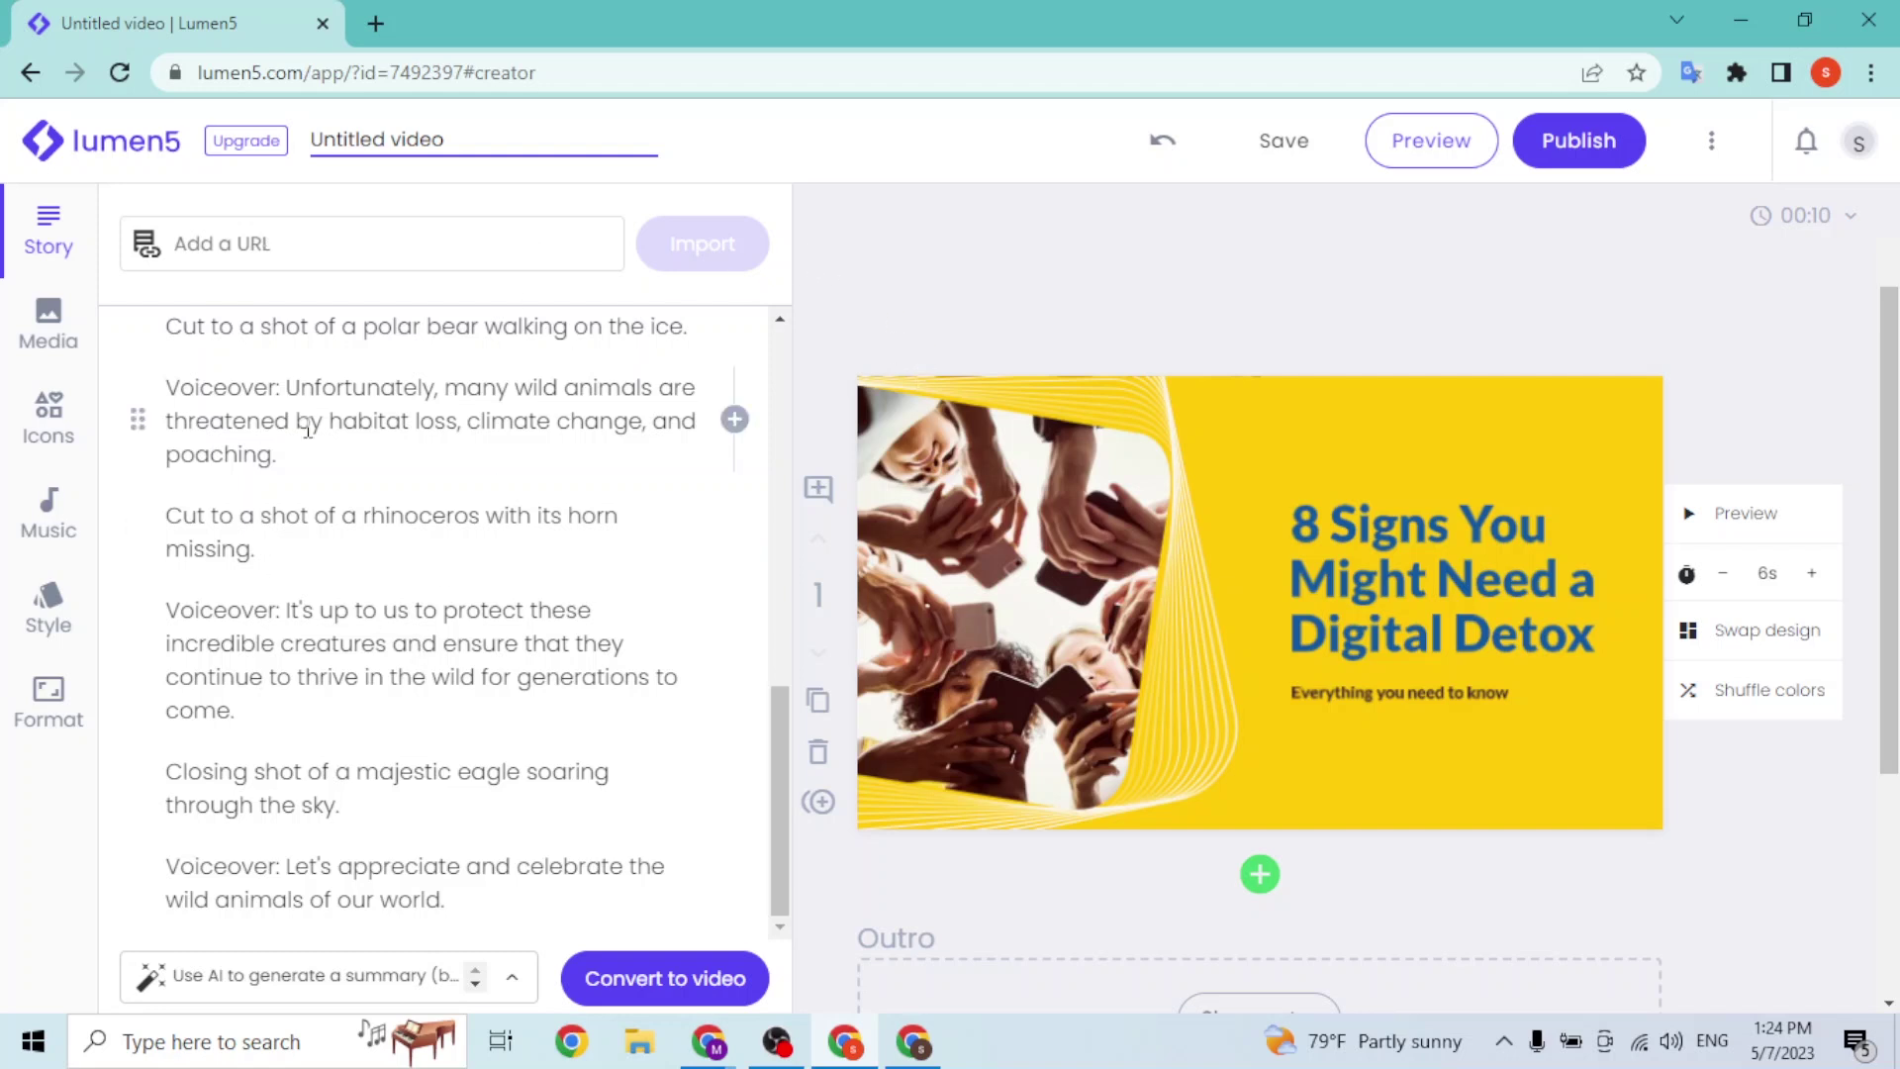
Convert the script to video with the option "Use AI to generate a summary (beta)"
{"action": "left_click", "coordinate": [515, 980]}
{"action": "left_click", "coordinate": [516, 981]}
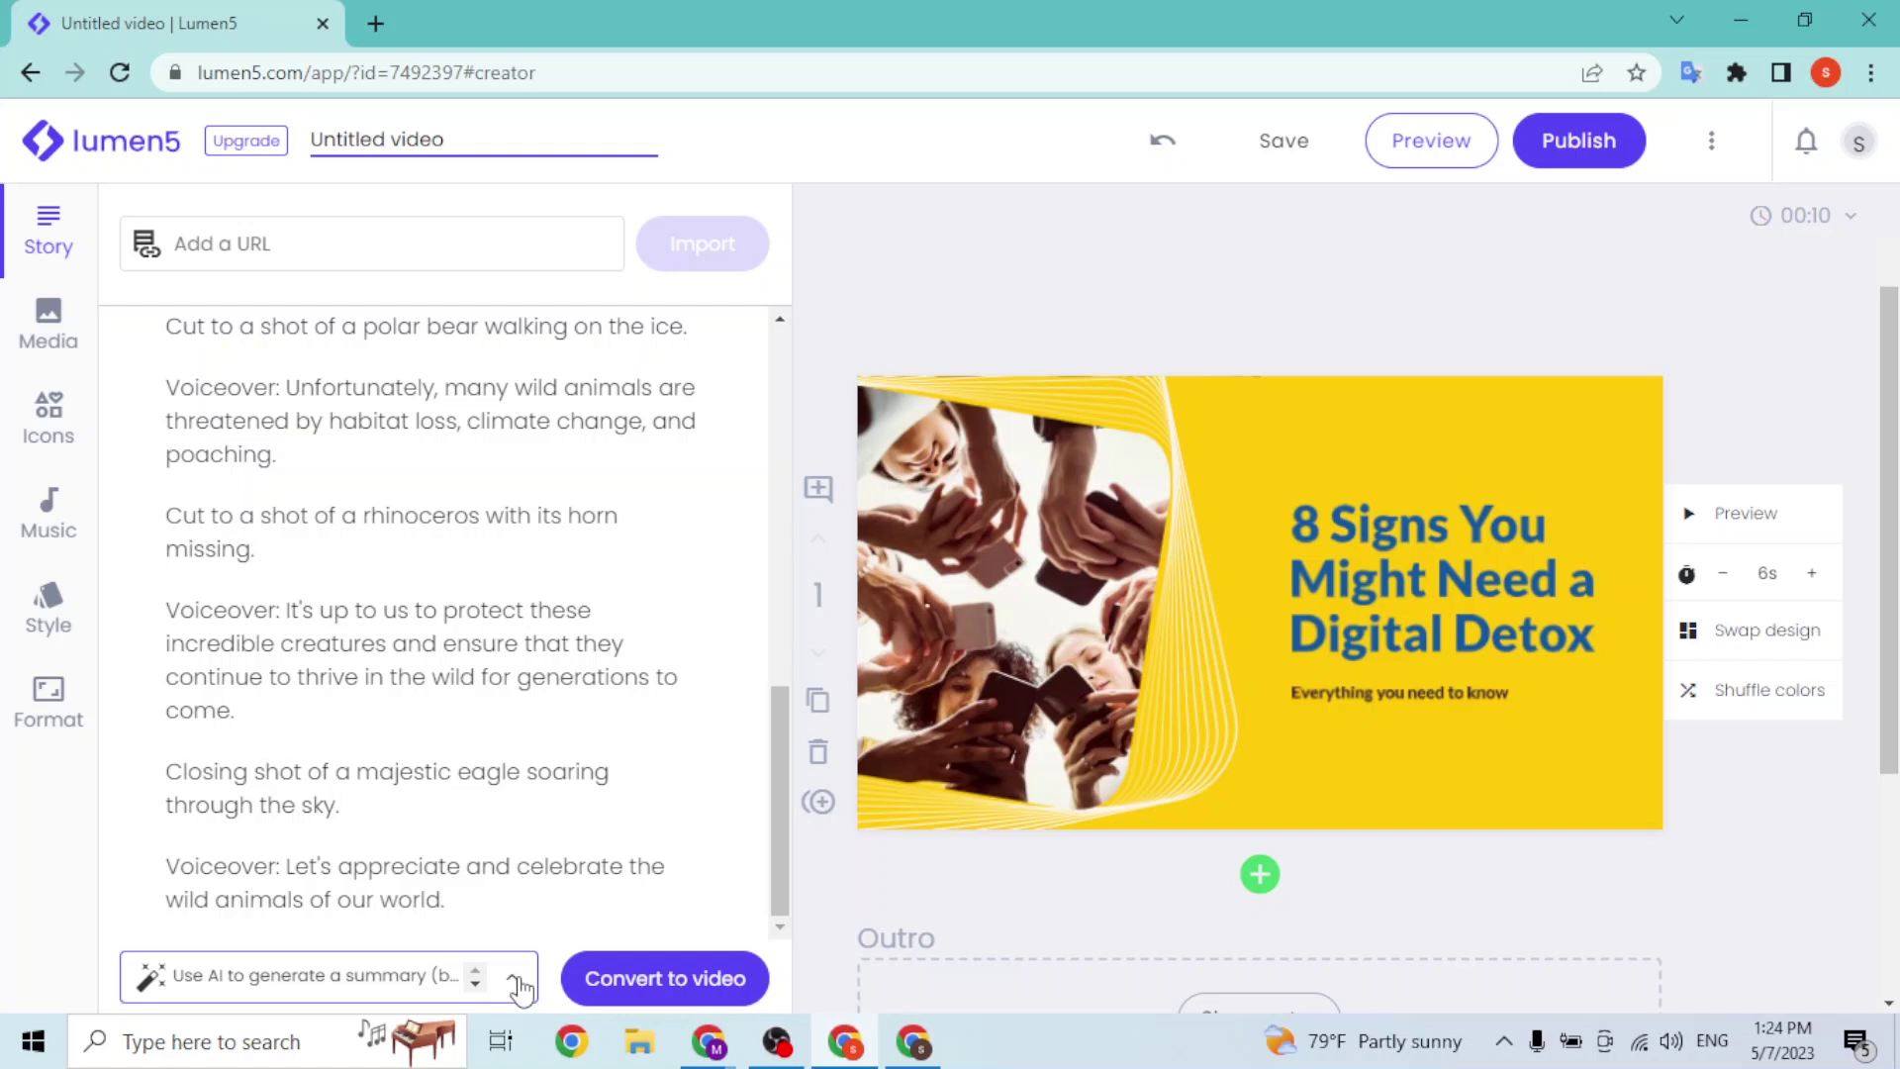
{"action": "left_click", "coordinate": [516, 981]}
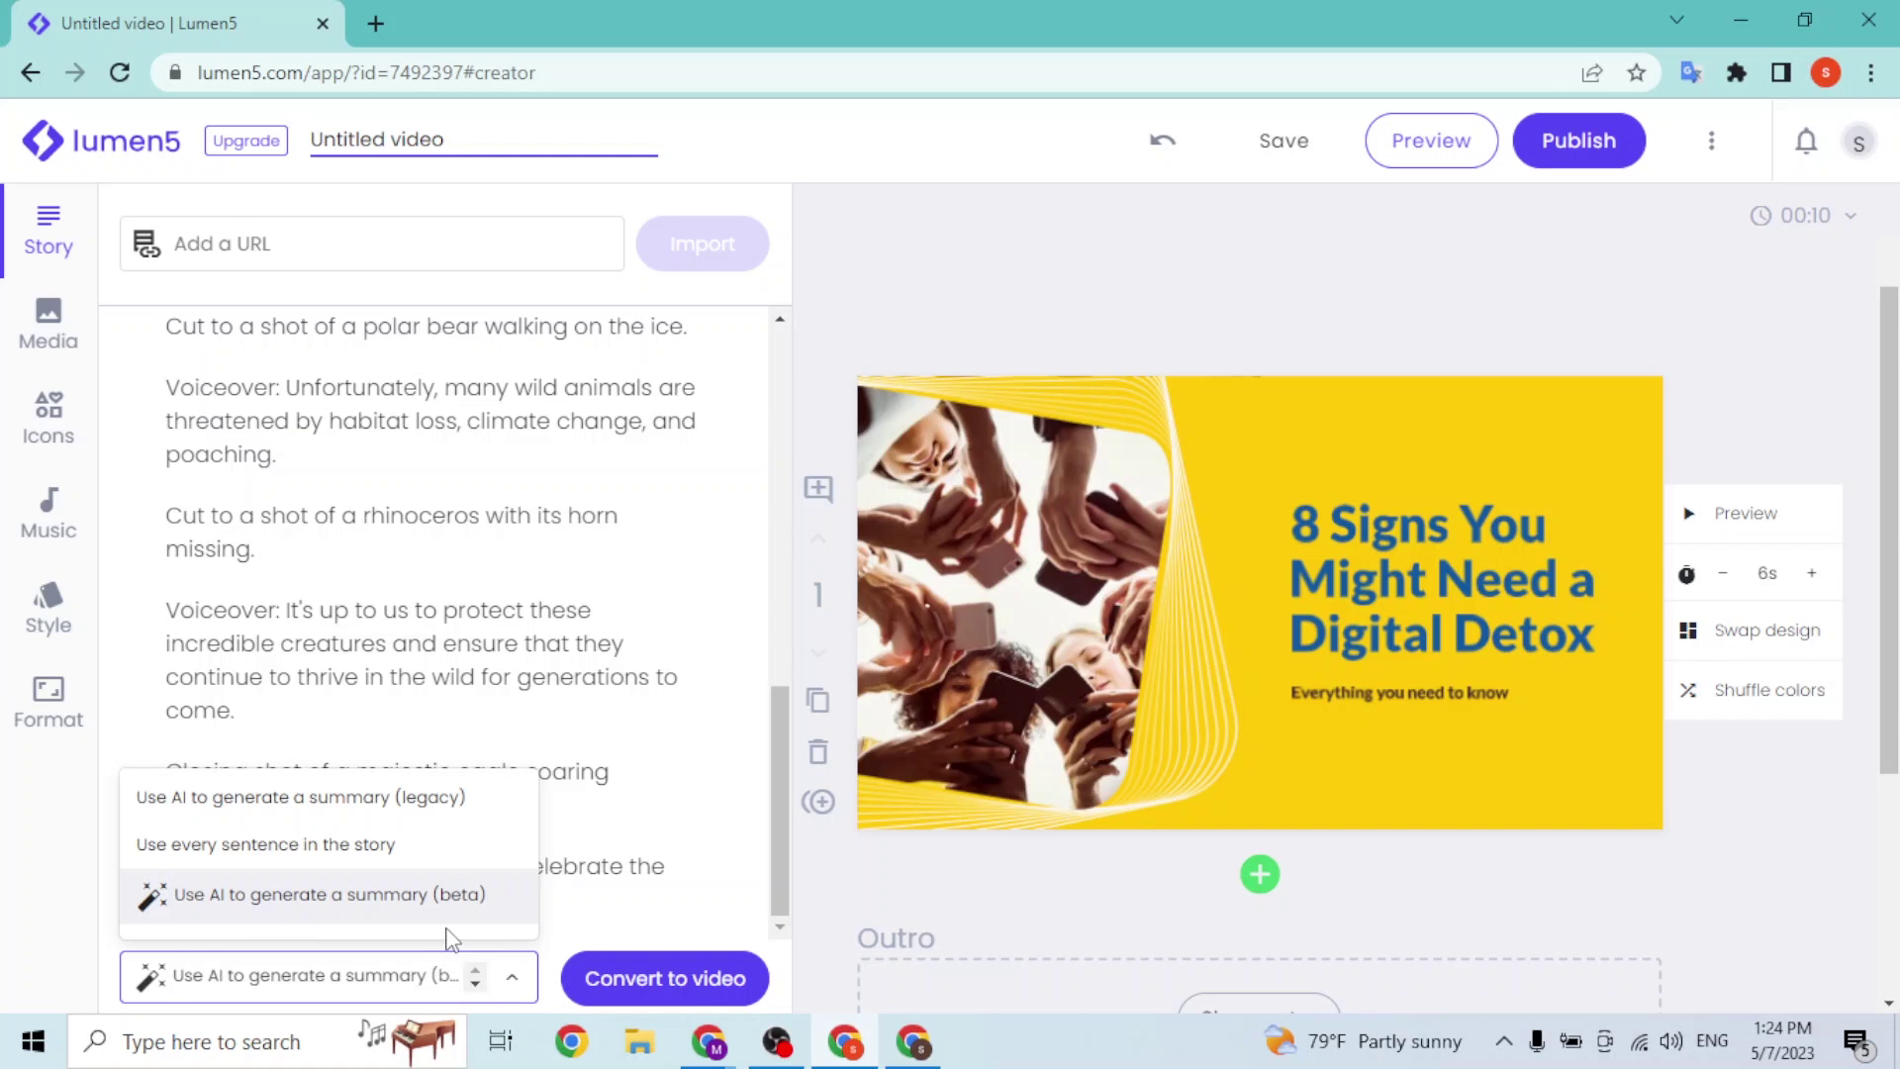
{"action": "left_click", "coordinate": [310, 846]}
{"action": "left_click", "coordinate": [310, 975]}
{"action": "left_click", "coordinate": [302, 895]}
{"action": "left_click", "coordinate": [301, 975]}
{"action": "left_click", "coordinate": [719, 866]}
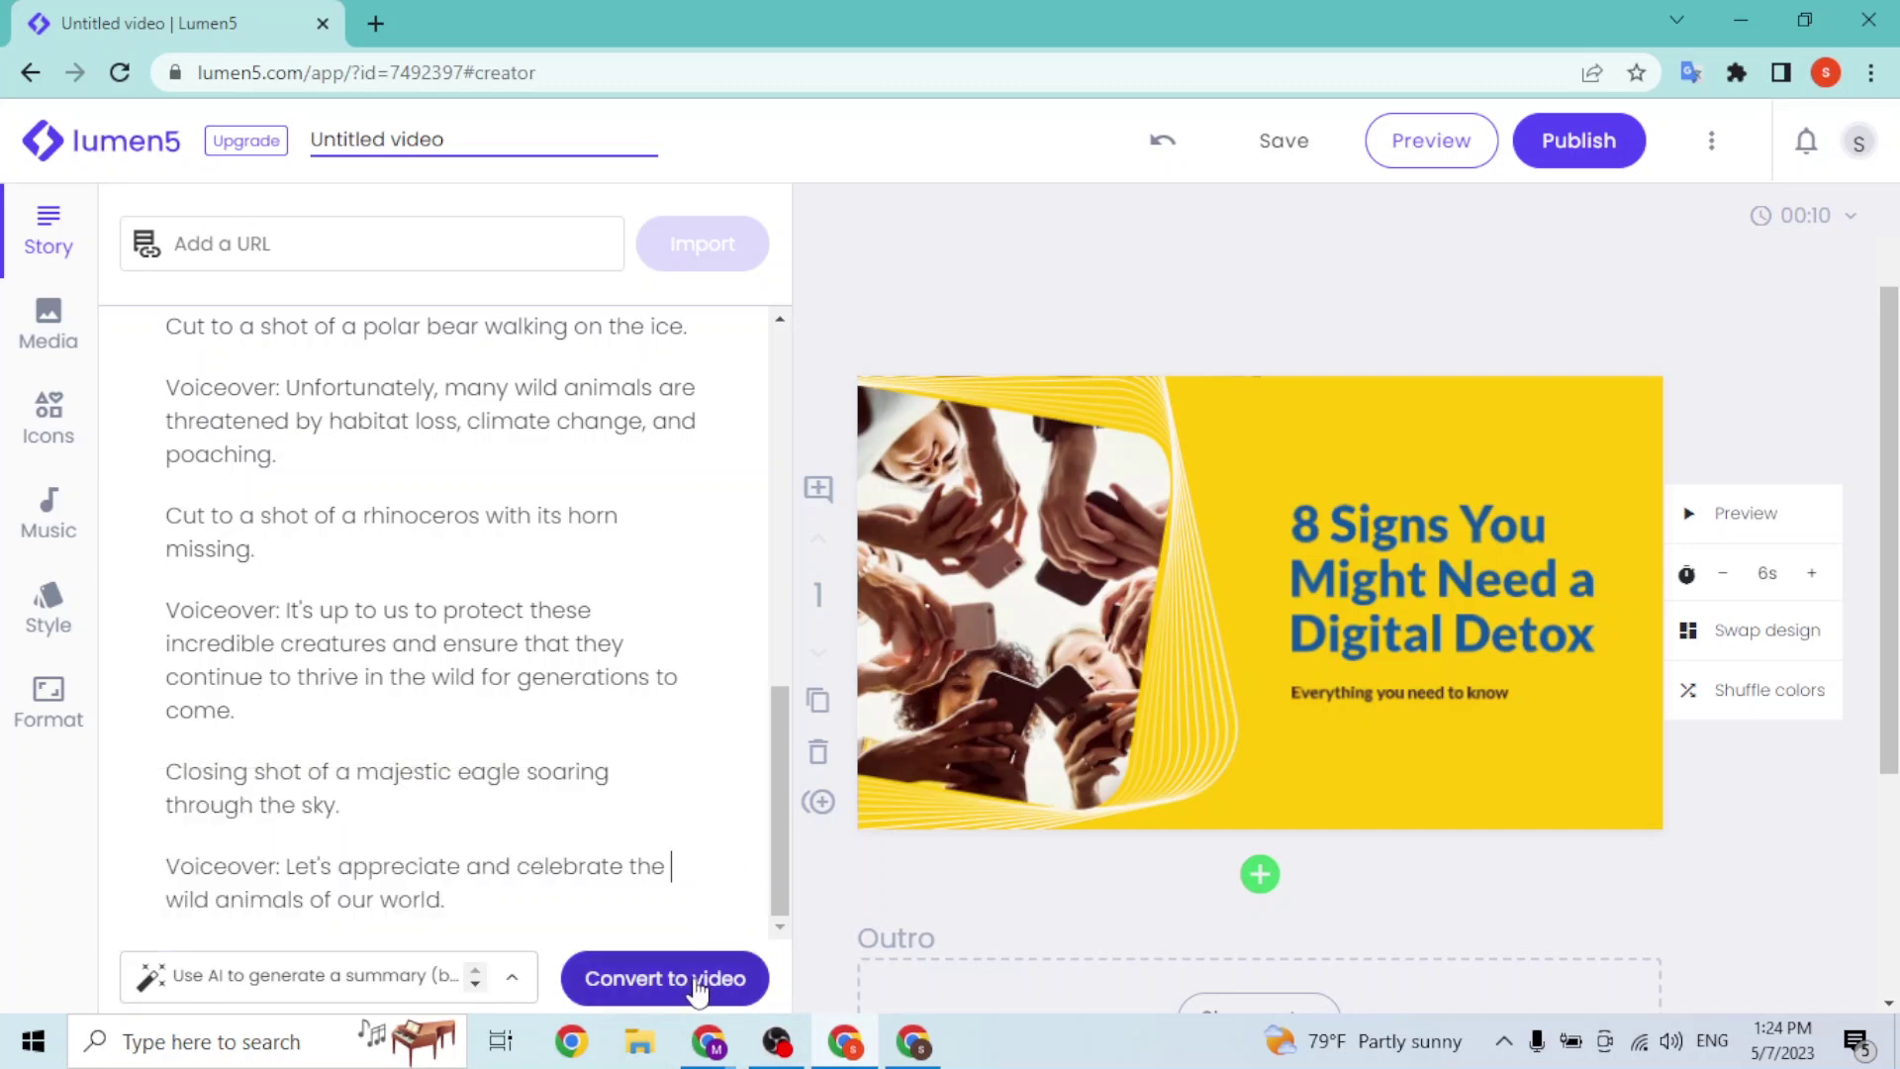
{"action": "left_click", "coordinate": [696, 980]}
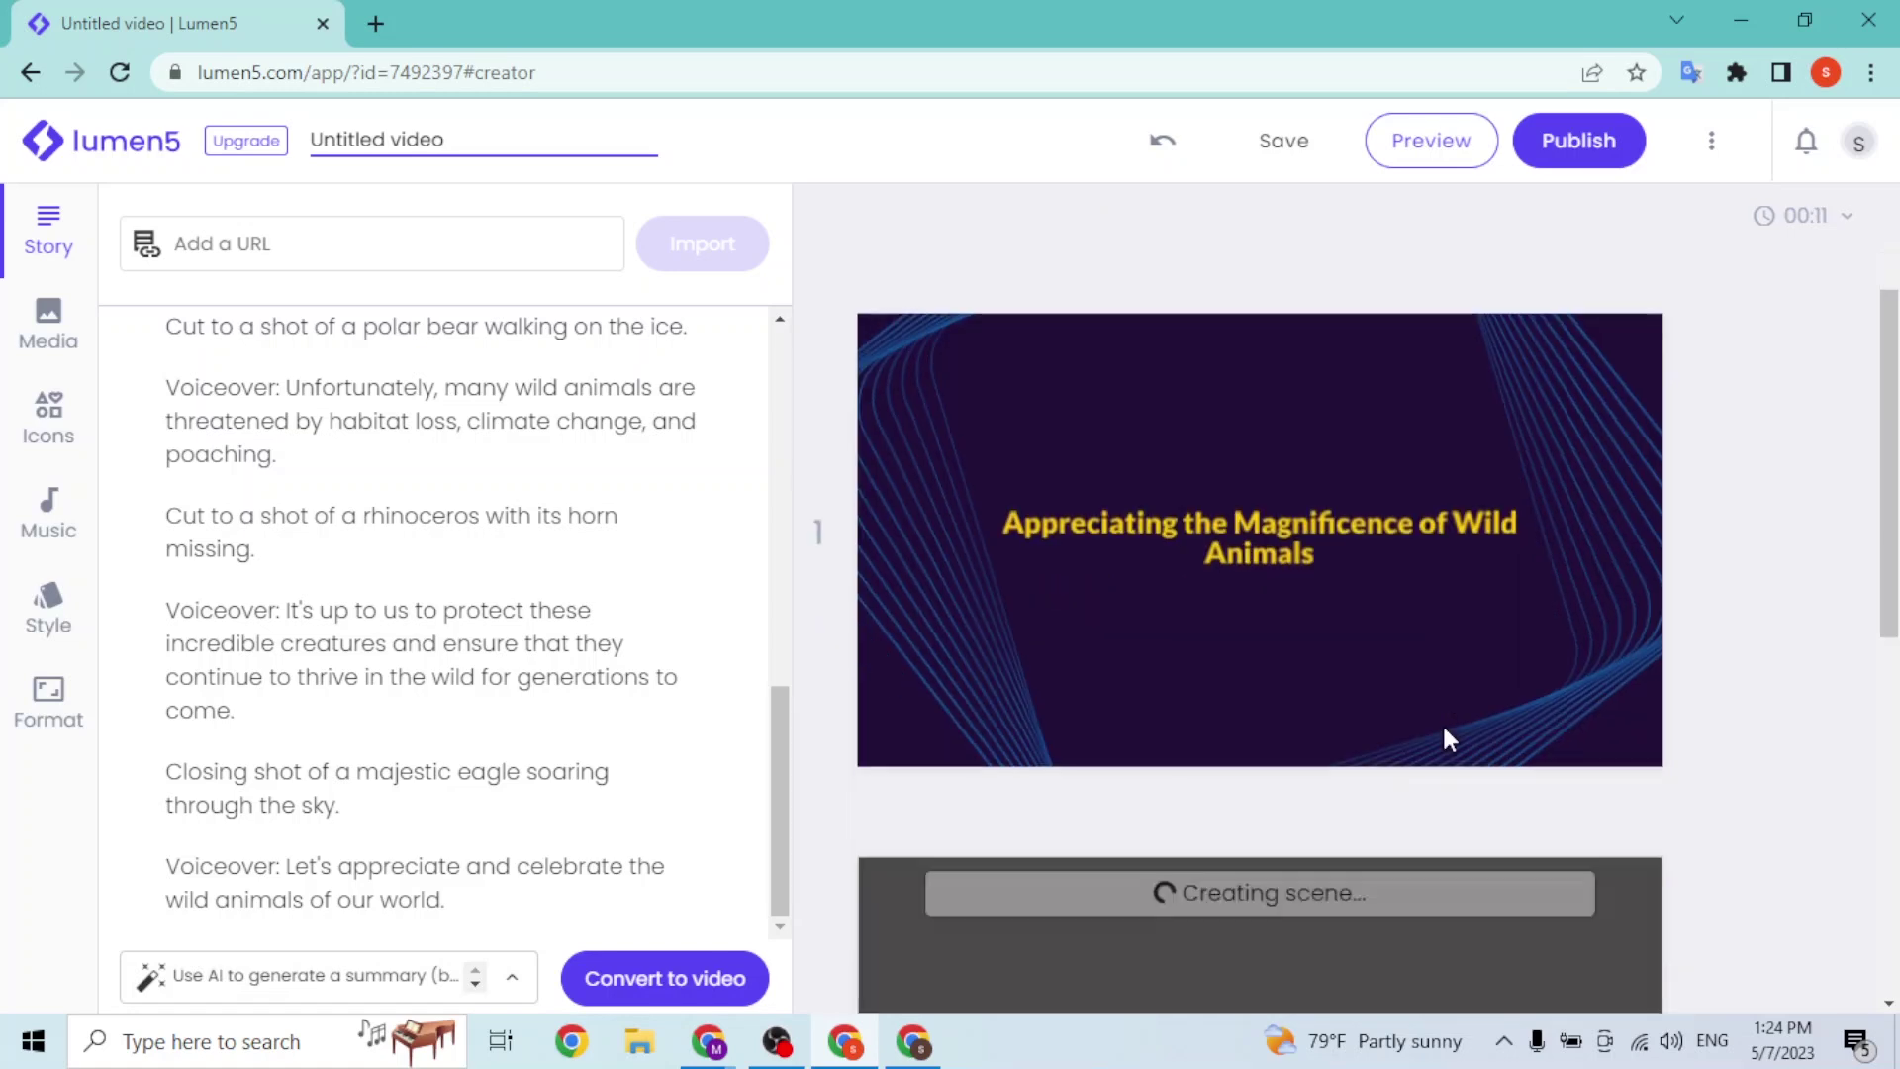
Look through all the generated scenes down to the outro and return to the first scene
{"action": "scroll", "coordinate": [1448, 740], "scroll_direction": "down", "scroll_amount": 1}
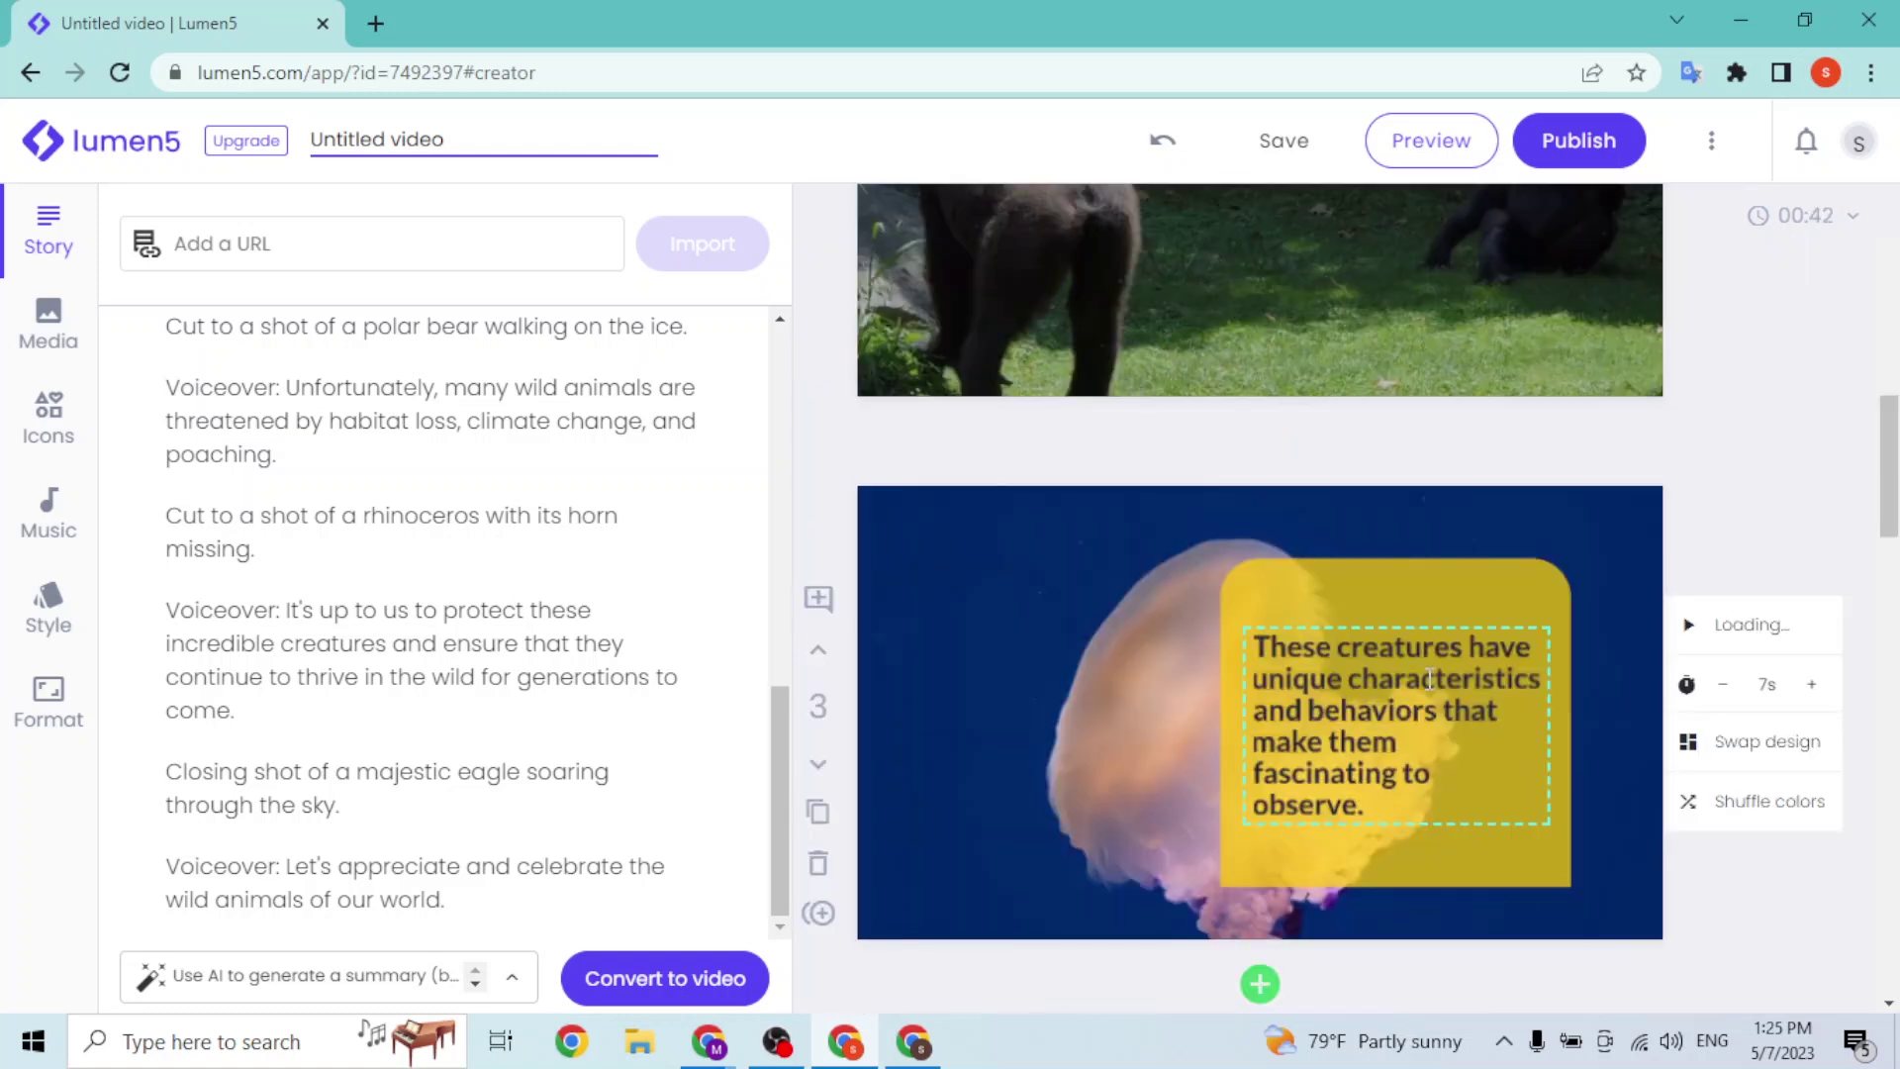
{"action": "scroll", "coordinate": [1429, 679], "scroll_direction": "up", "scroll_amount": 1}
{"action": "scroll", "coordinate": [1429, 679], "scroll_direction": "up", "scroll_amount": 7}
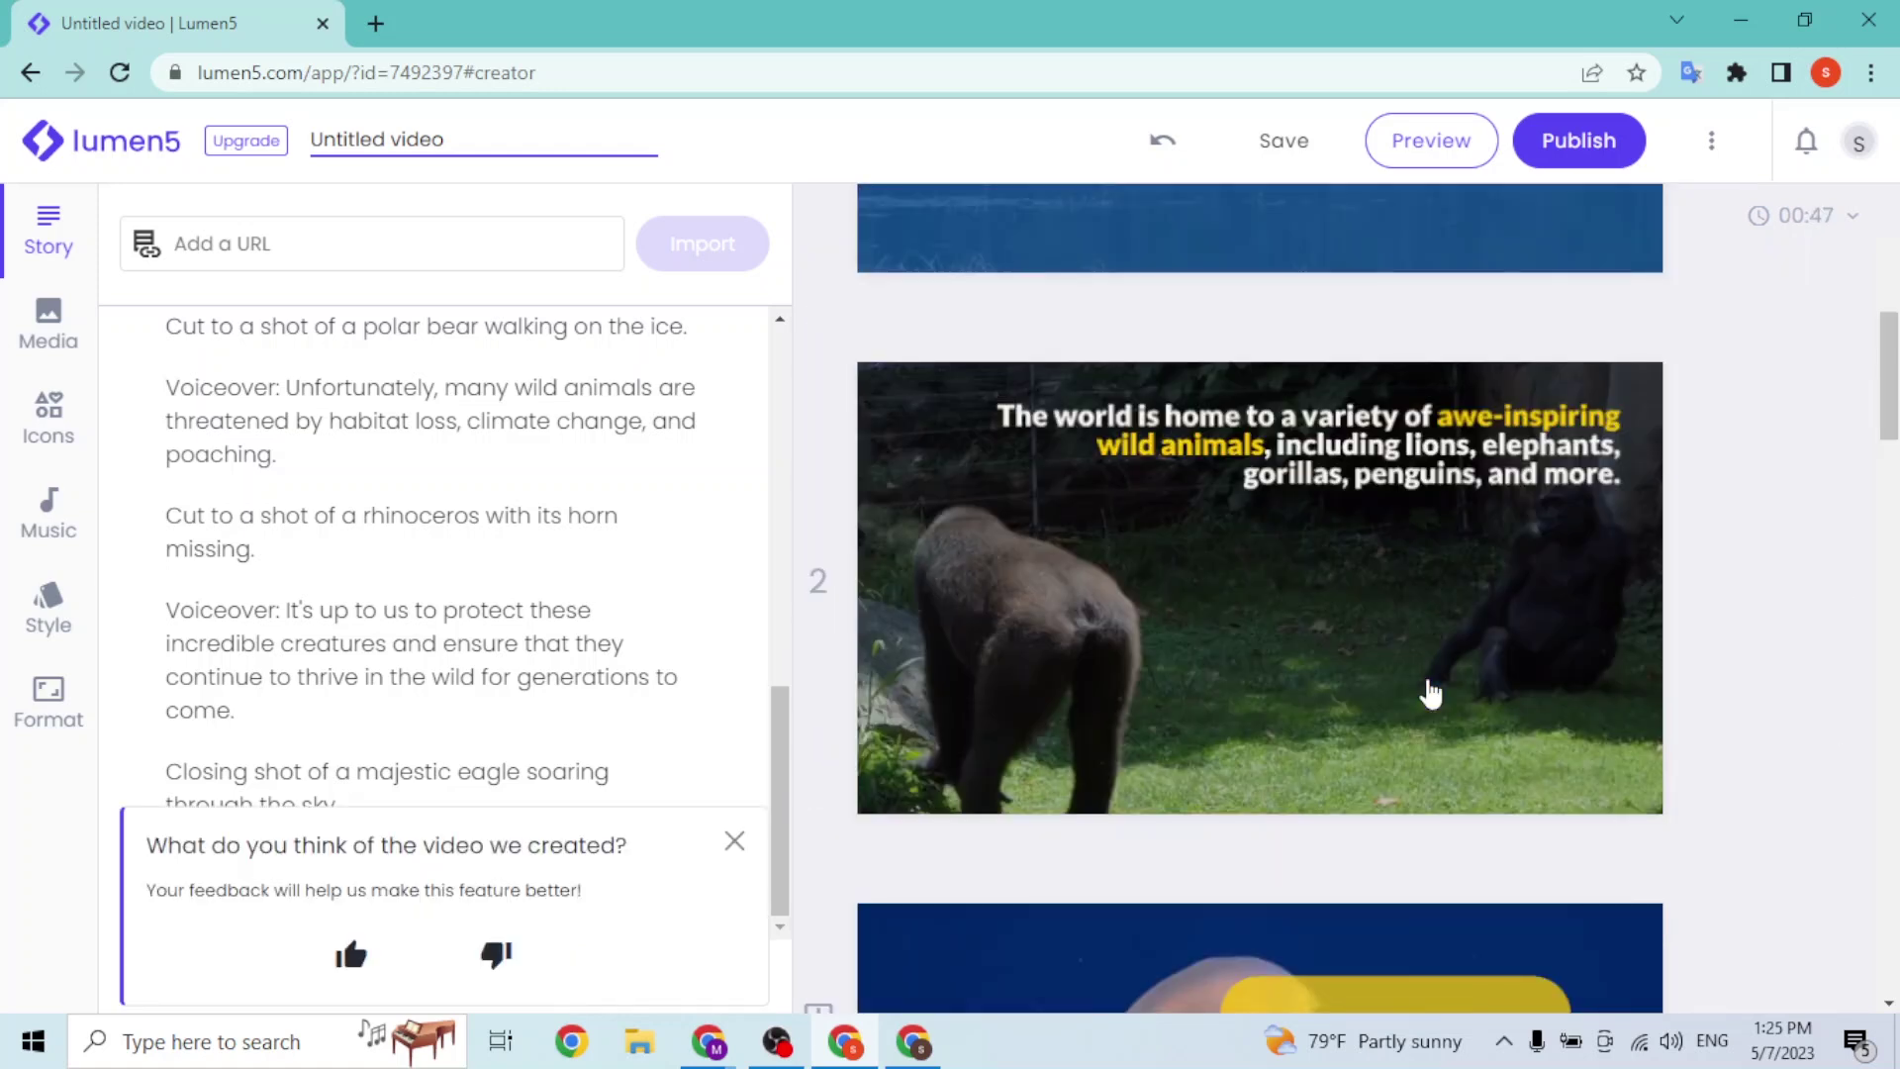
{"action": "scroll", "coordinate": [1432, 690], "scroll_direction": "down", "scroll_amount": 6}
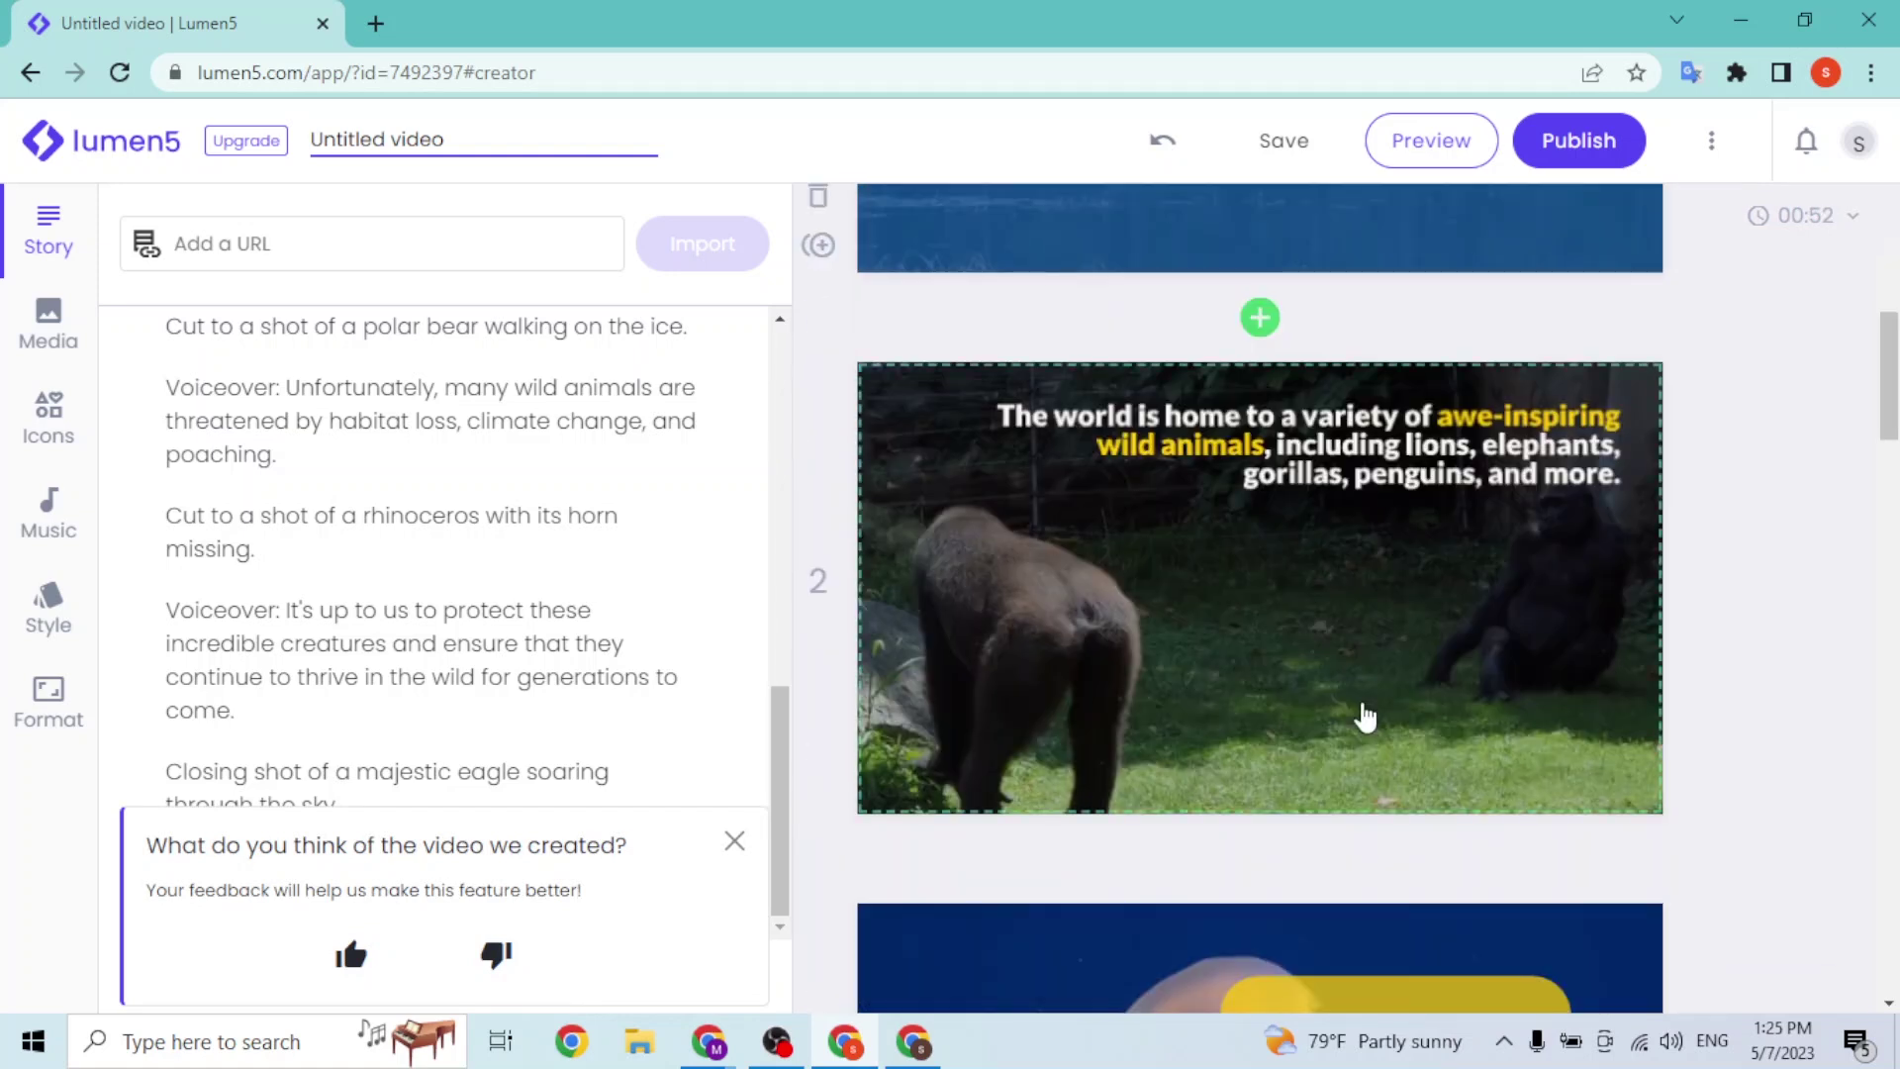
{"action": "mouse_move", "coordinate": [1366, 716]}
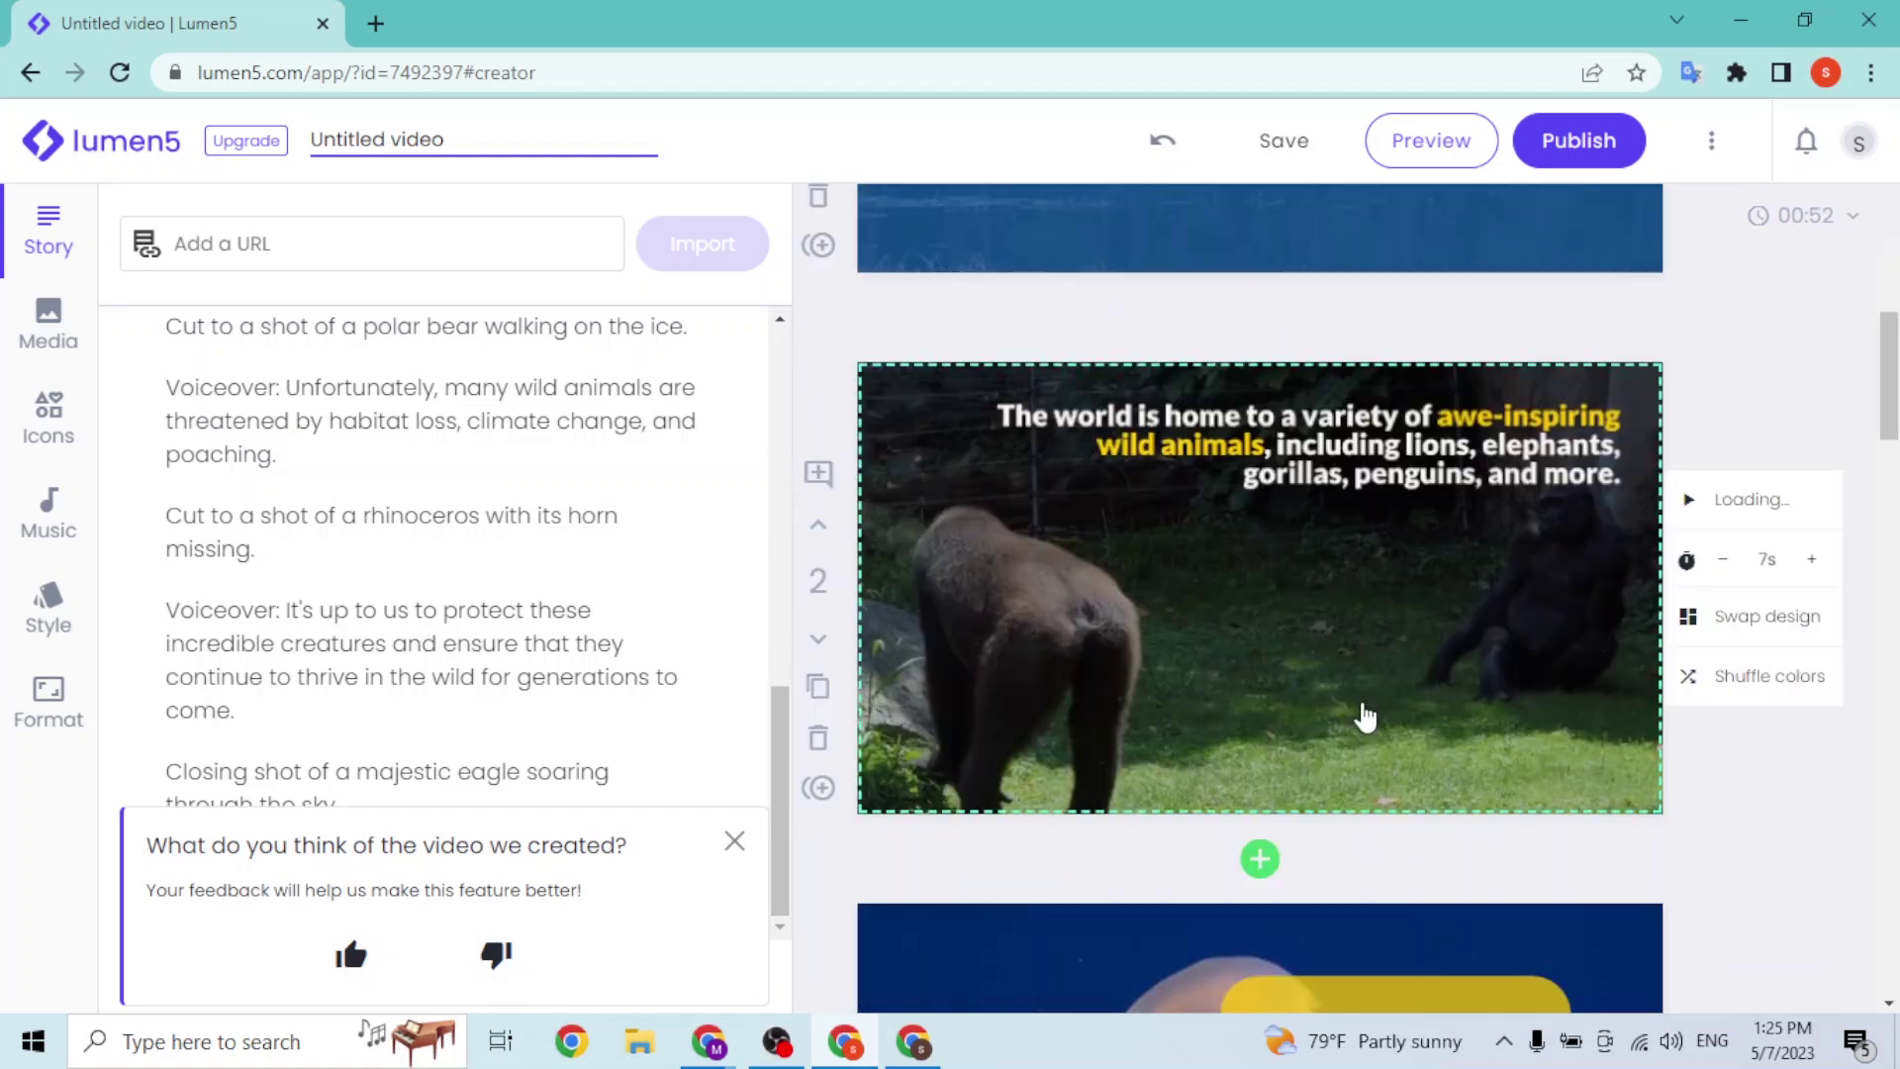
{"action": "scroll", "coordinate": [1398, 709], "scroll_direction": "down", "scroll_amount": 15}
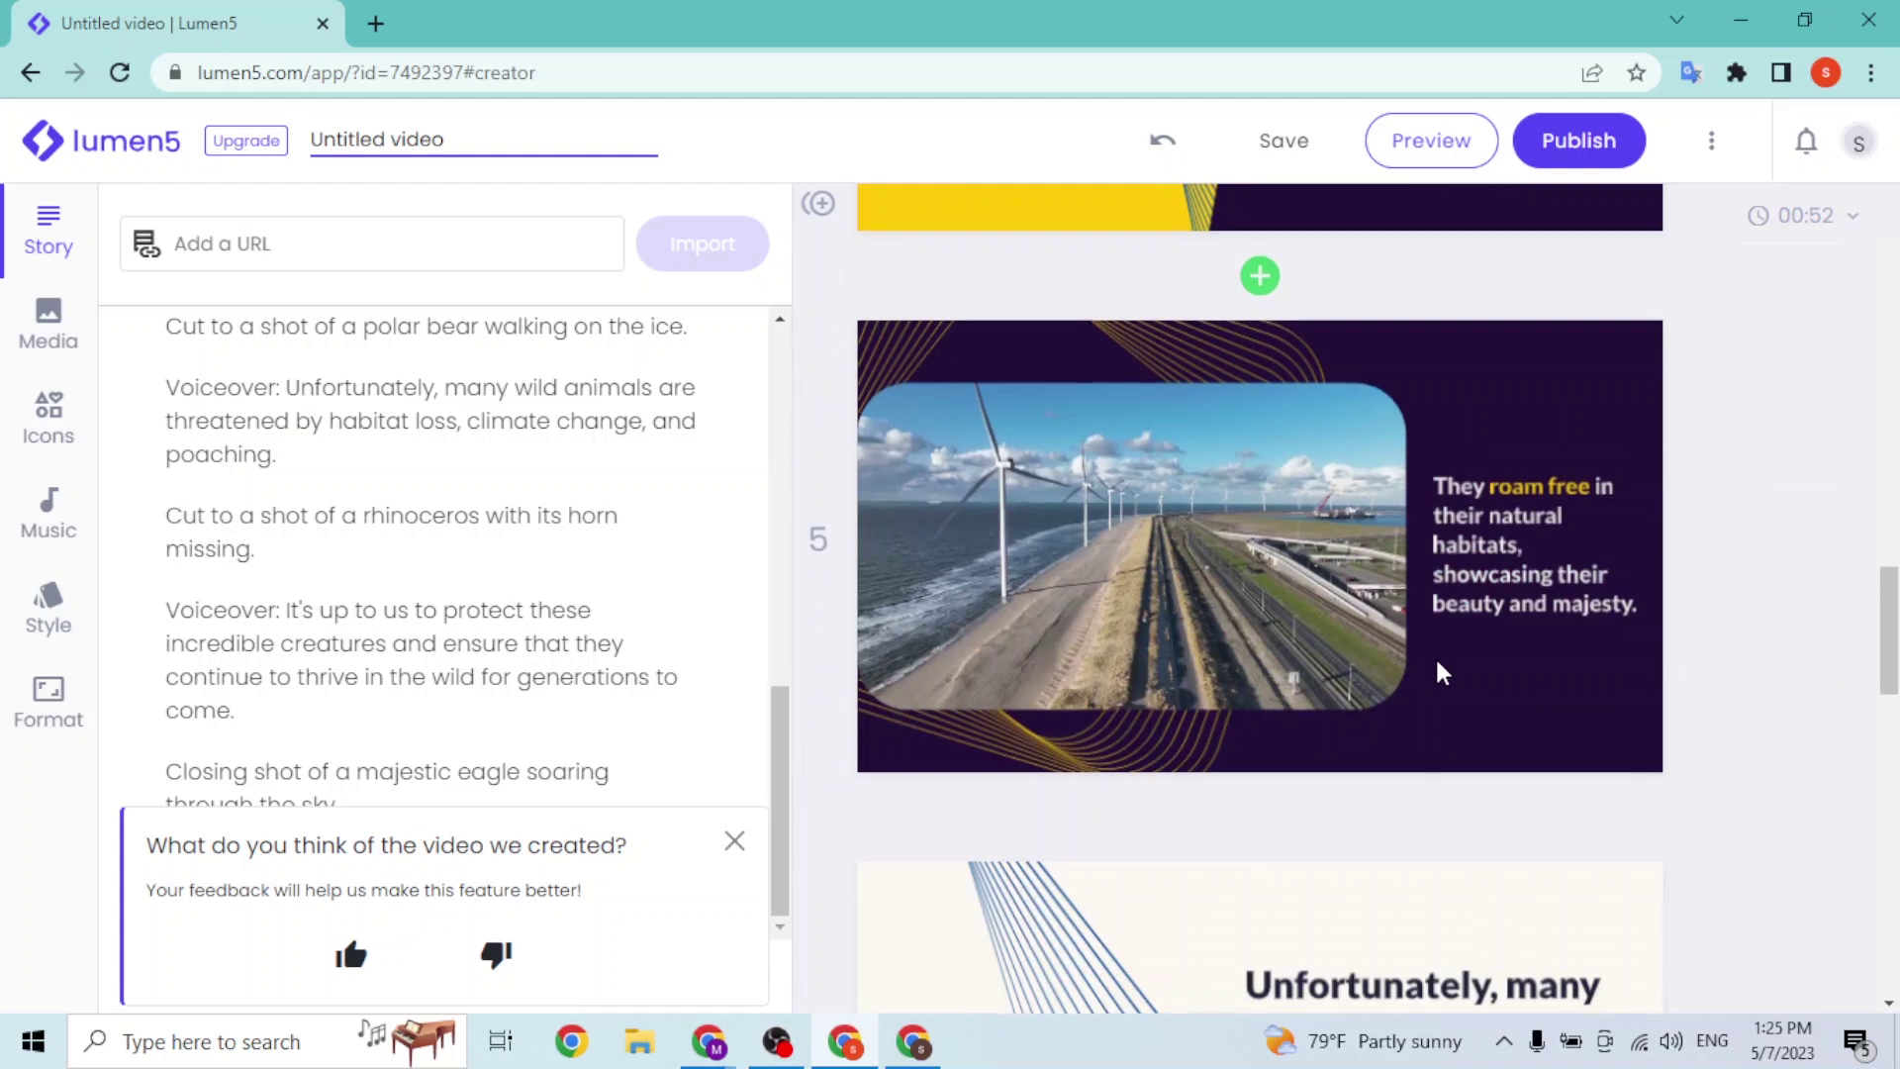
{"action": "scroll", "coordinate": [1445, 683], "scroll_direction": "down", "scroll_amount": 10}
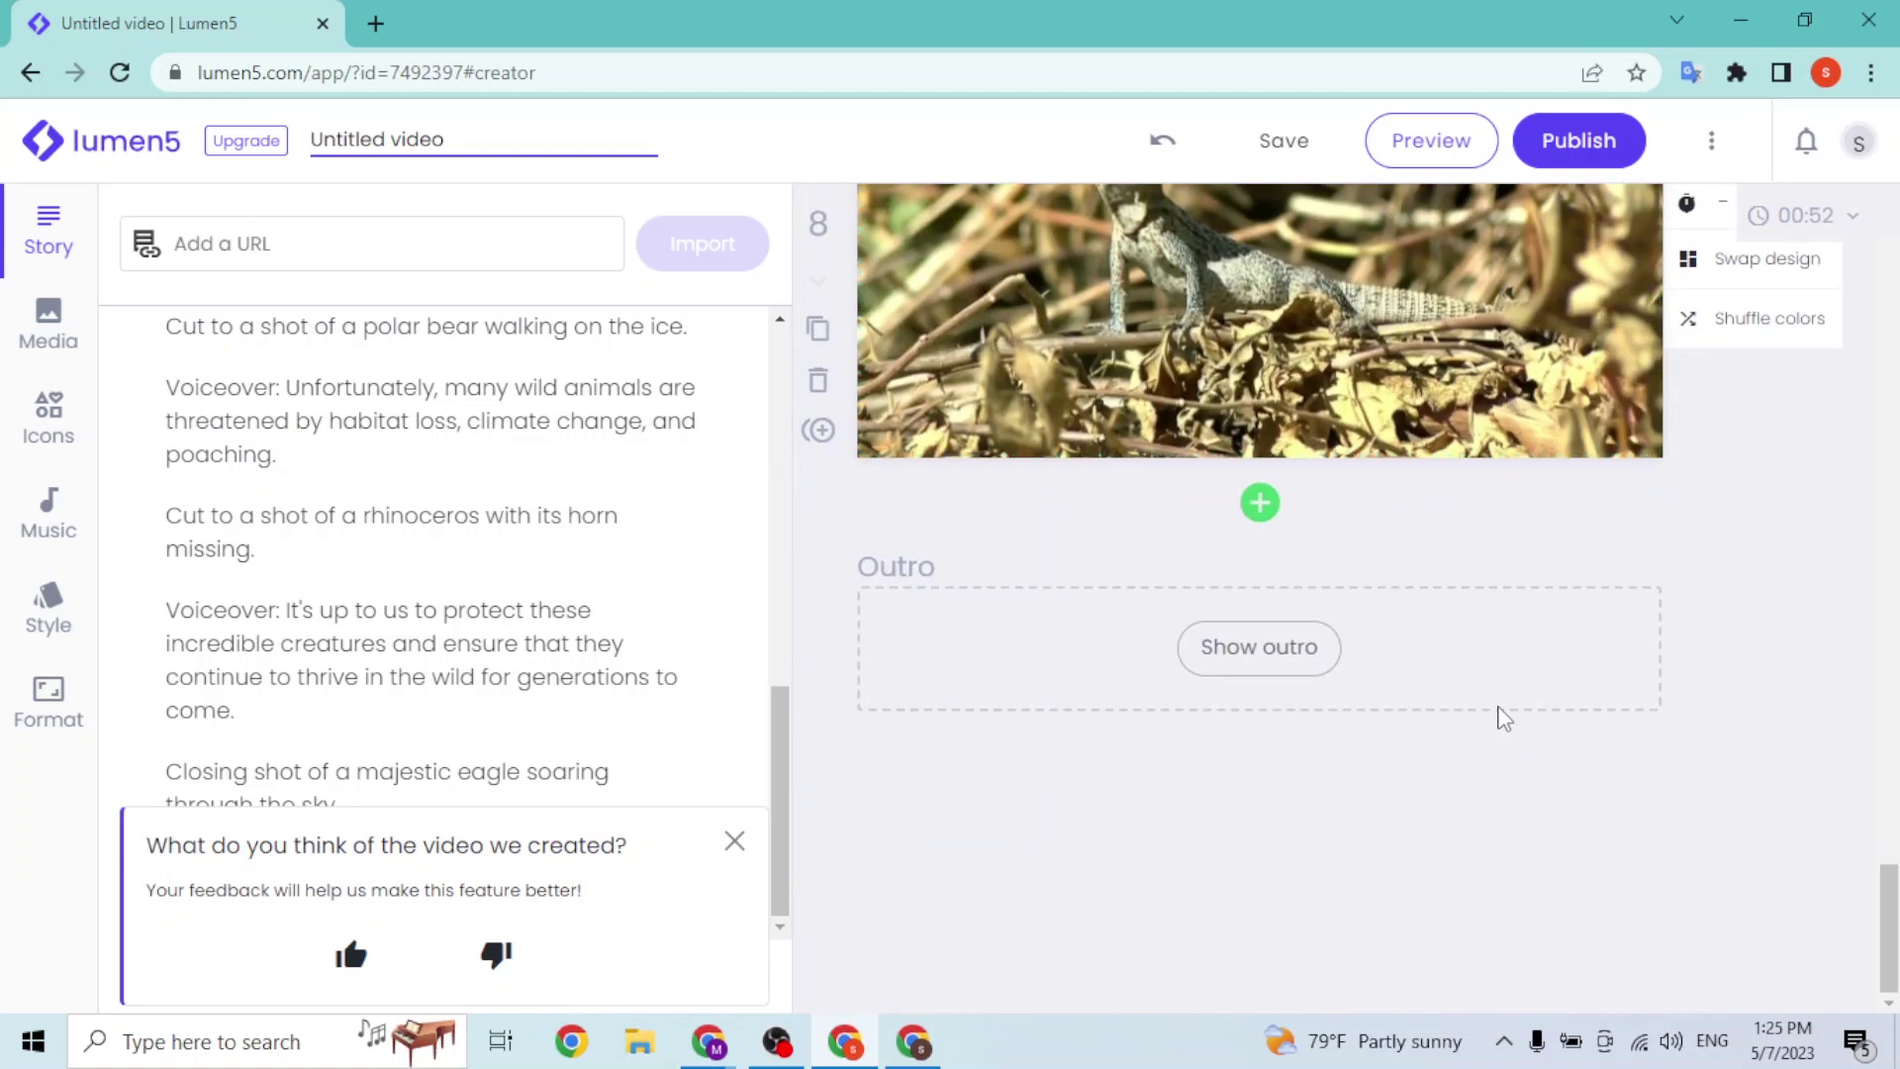
{"action": "scroll", "coordinate": [1489, 713], "scroll_direction": "up", "scroll_amount": 3}
{"action": "scroll", "coordinate": [1484, 712], "scroll_direction": "up", "scroll_amount": 12}
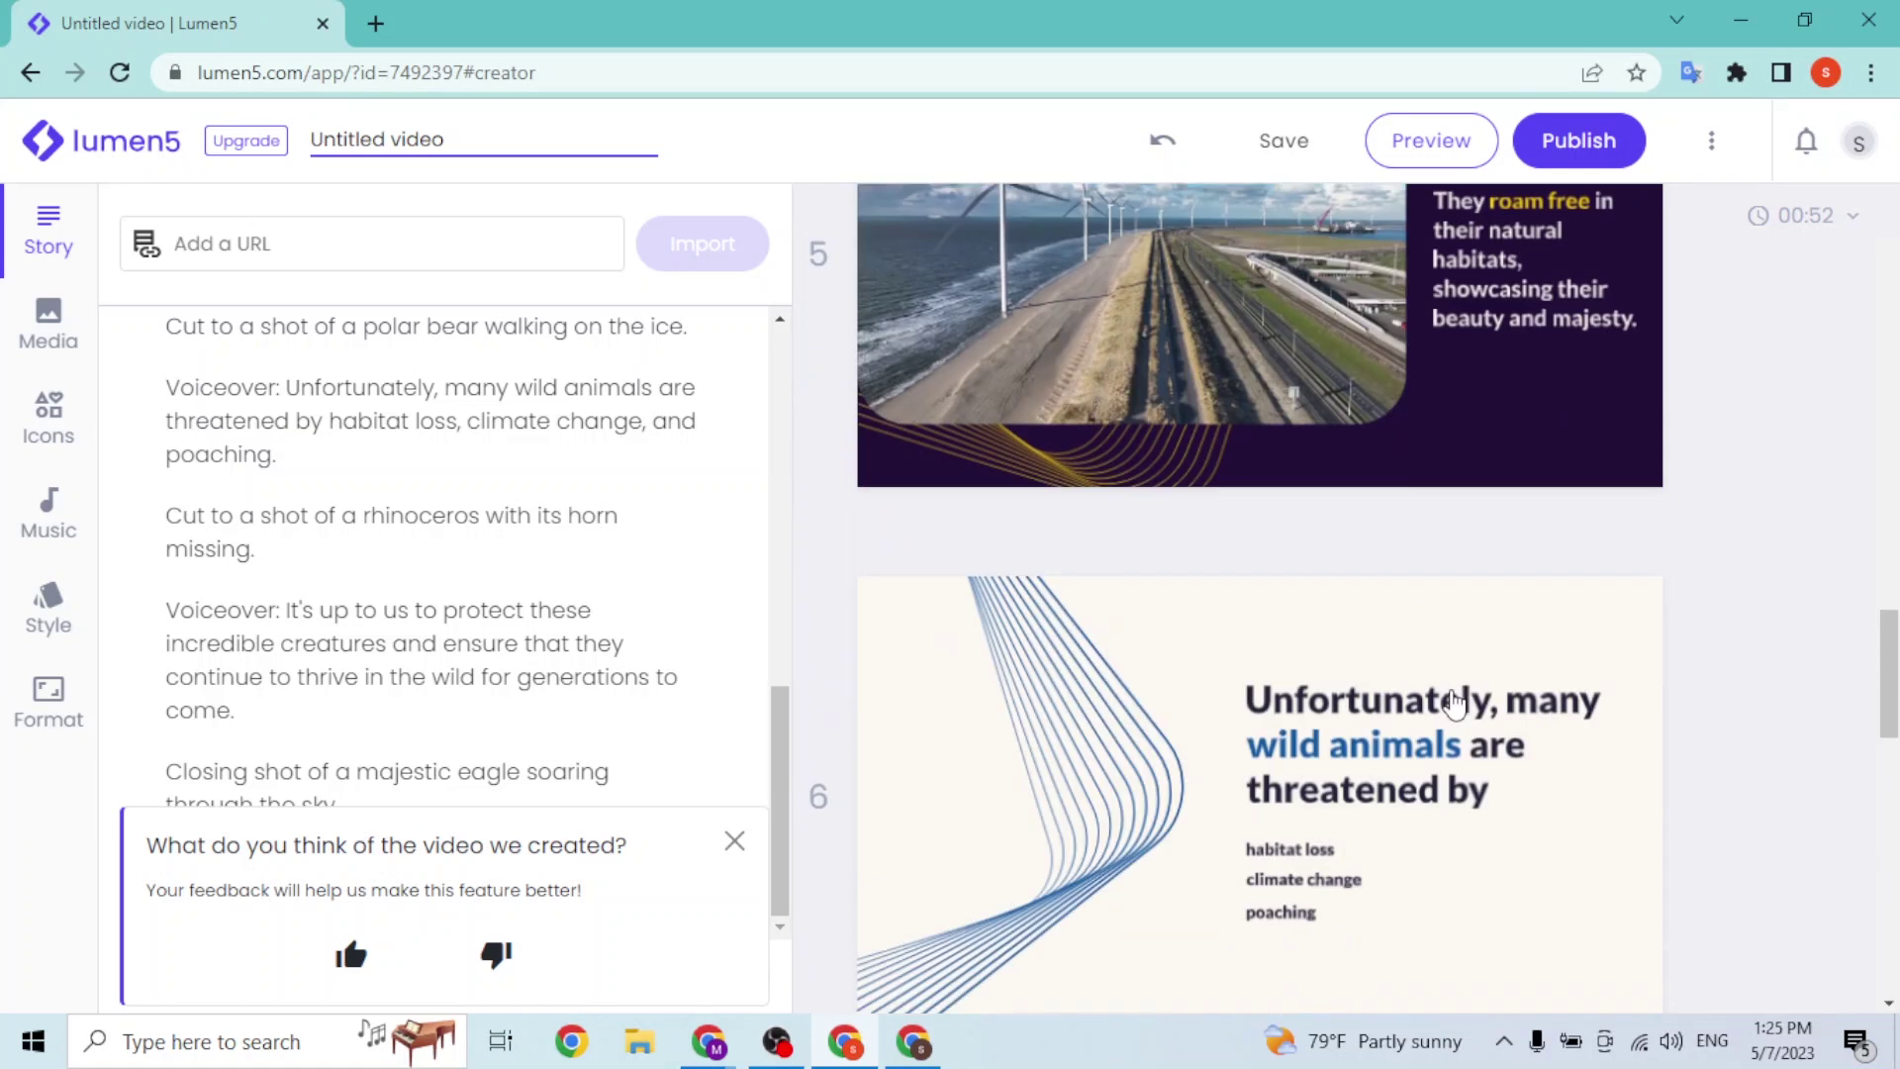
{"action": "scroll", "coordinate": [1451, 698], "scroll_direction": "up", "scroll_amount": 15}
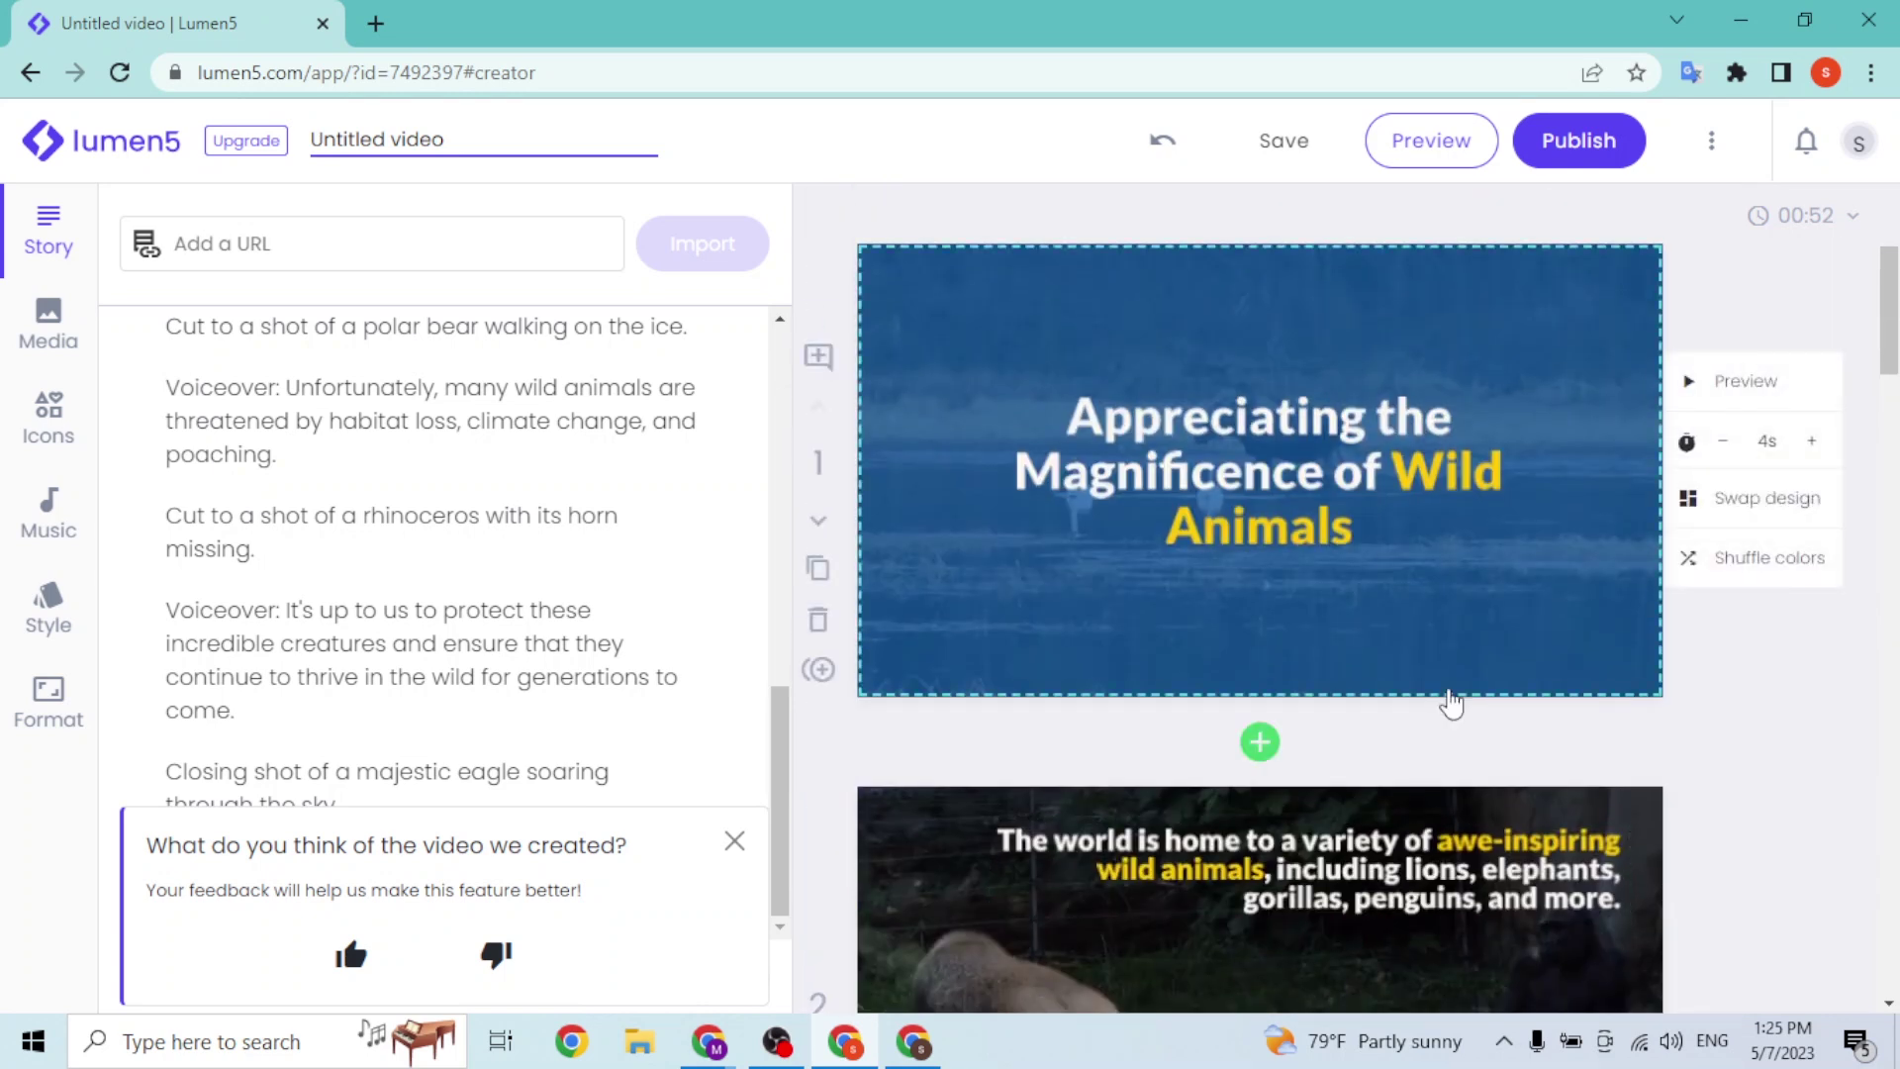
Swap the title scene's design for the Media layout showing only the full-frame moose footage without text, and preview the scene
{"action": "scroll", "coordinate": [1451, 701], "scroll_direction": "down", "scroll_amount": 4}
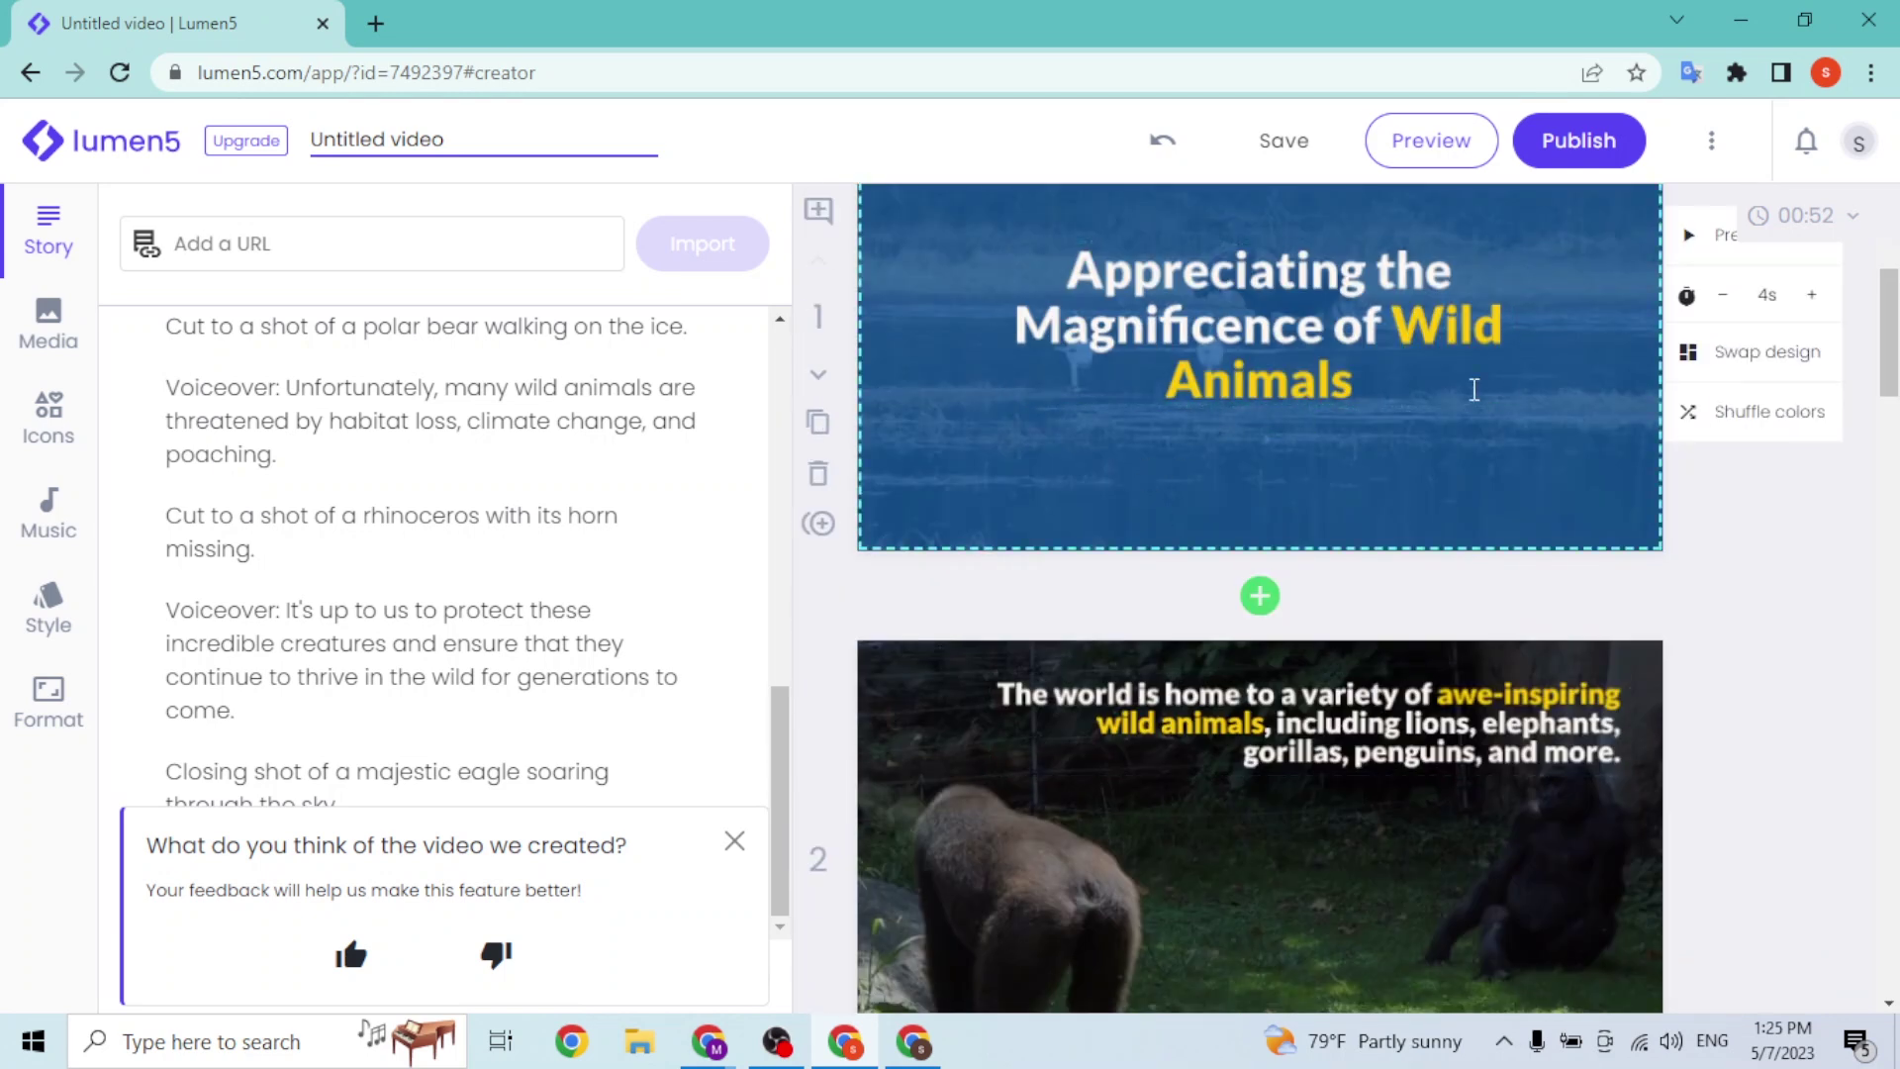
{"action": "left_click", "coordinate": [1768, 354]}
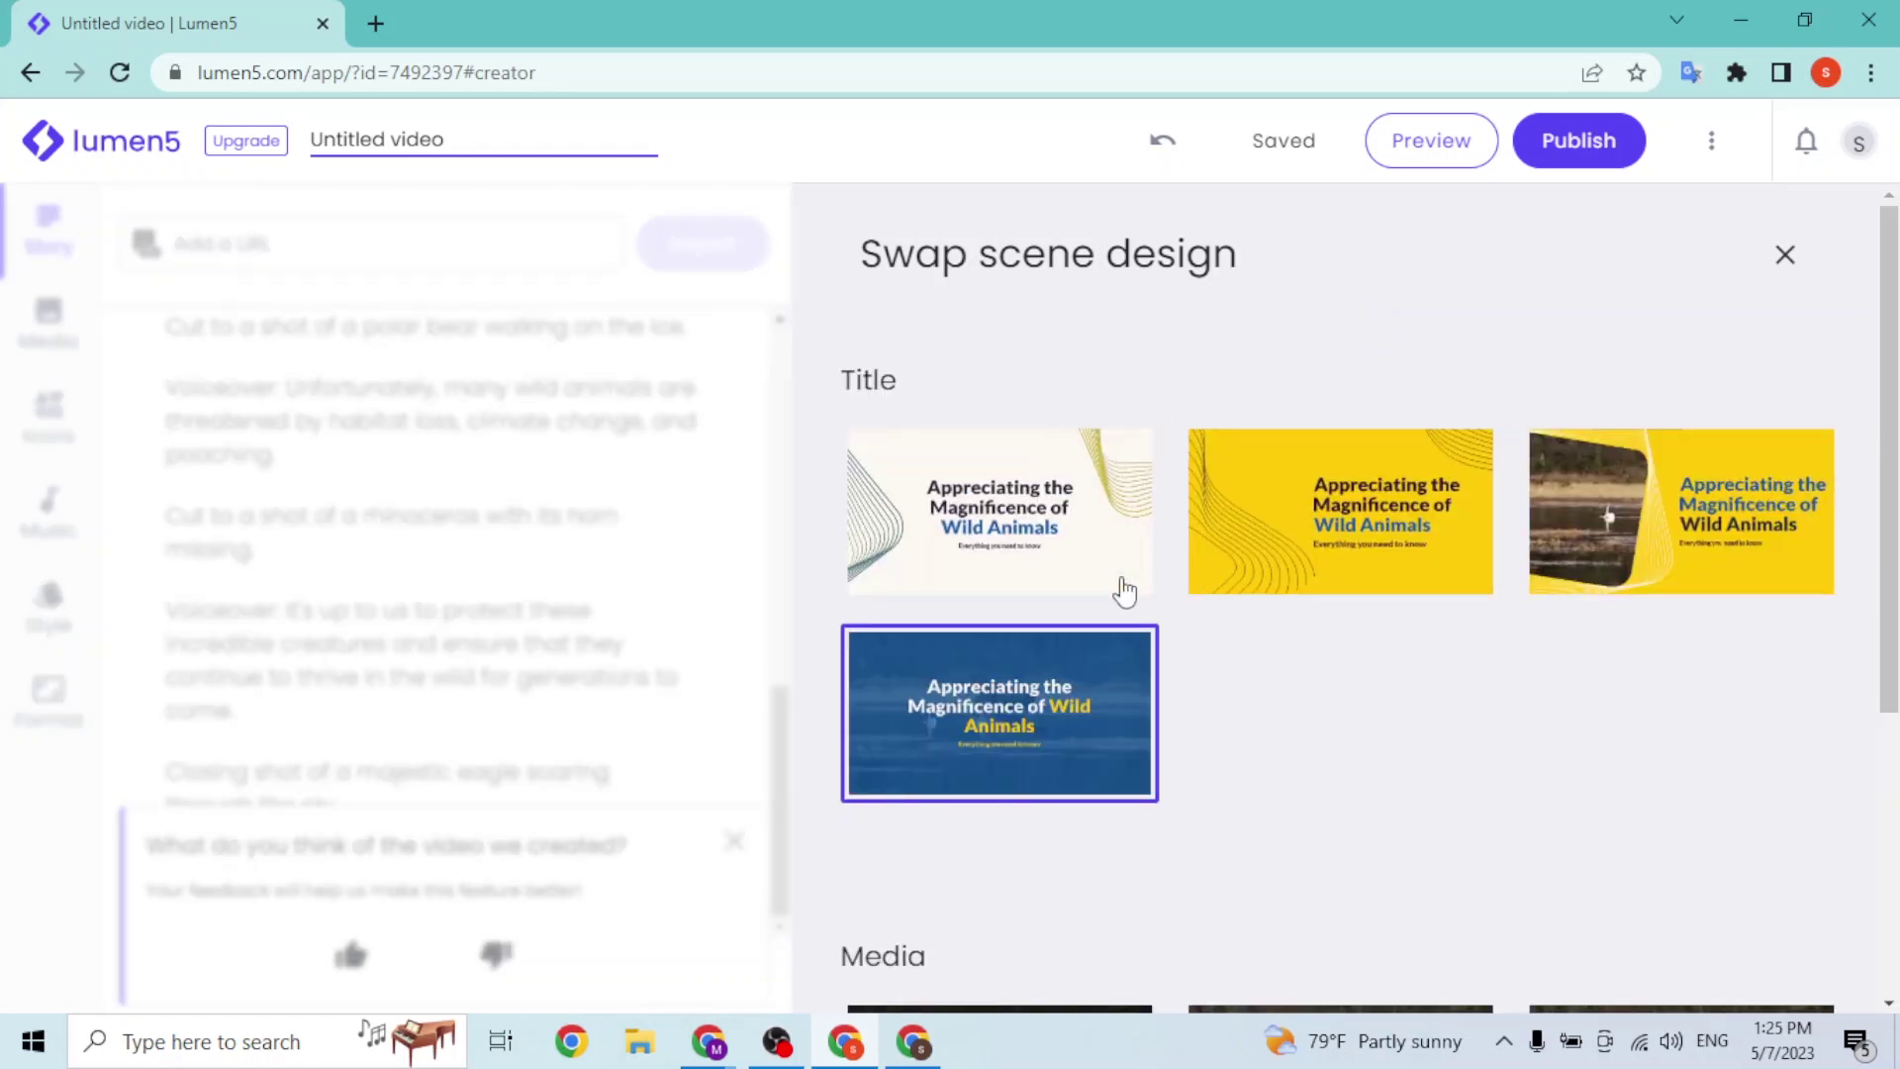
{"action": "scroll", "coordinate": [1128, 584], "scroll_direction": "down", "scroll_amount": 4}
{"action": "scroll", "coordinate": [937, 574], "scroll_direction": "up", "scroll_amount": 3}
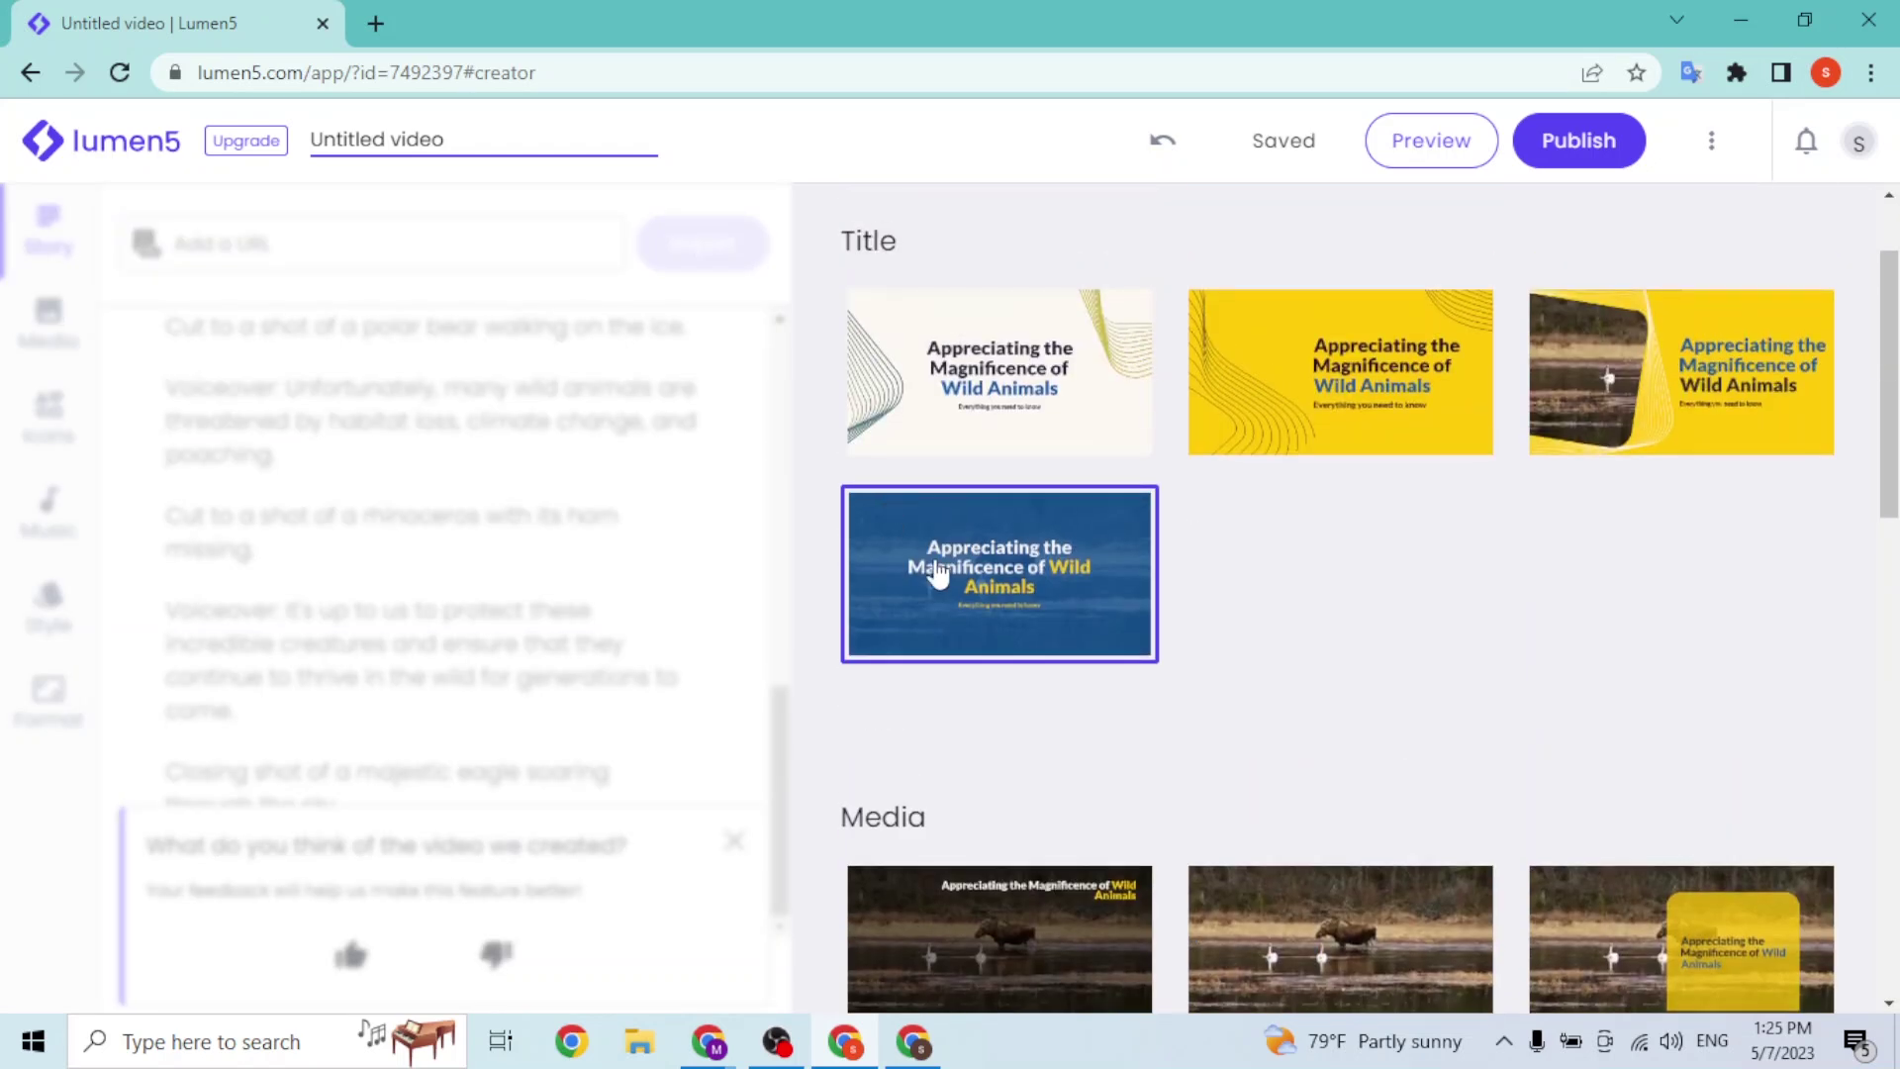
{"action": "scroll", "coordinate": [1096, 544], "scroll_direction": "down", "scroll_amount": 3}
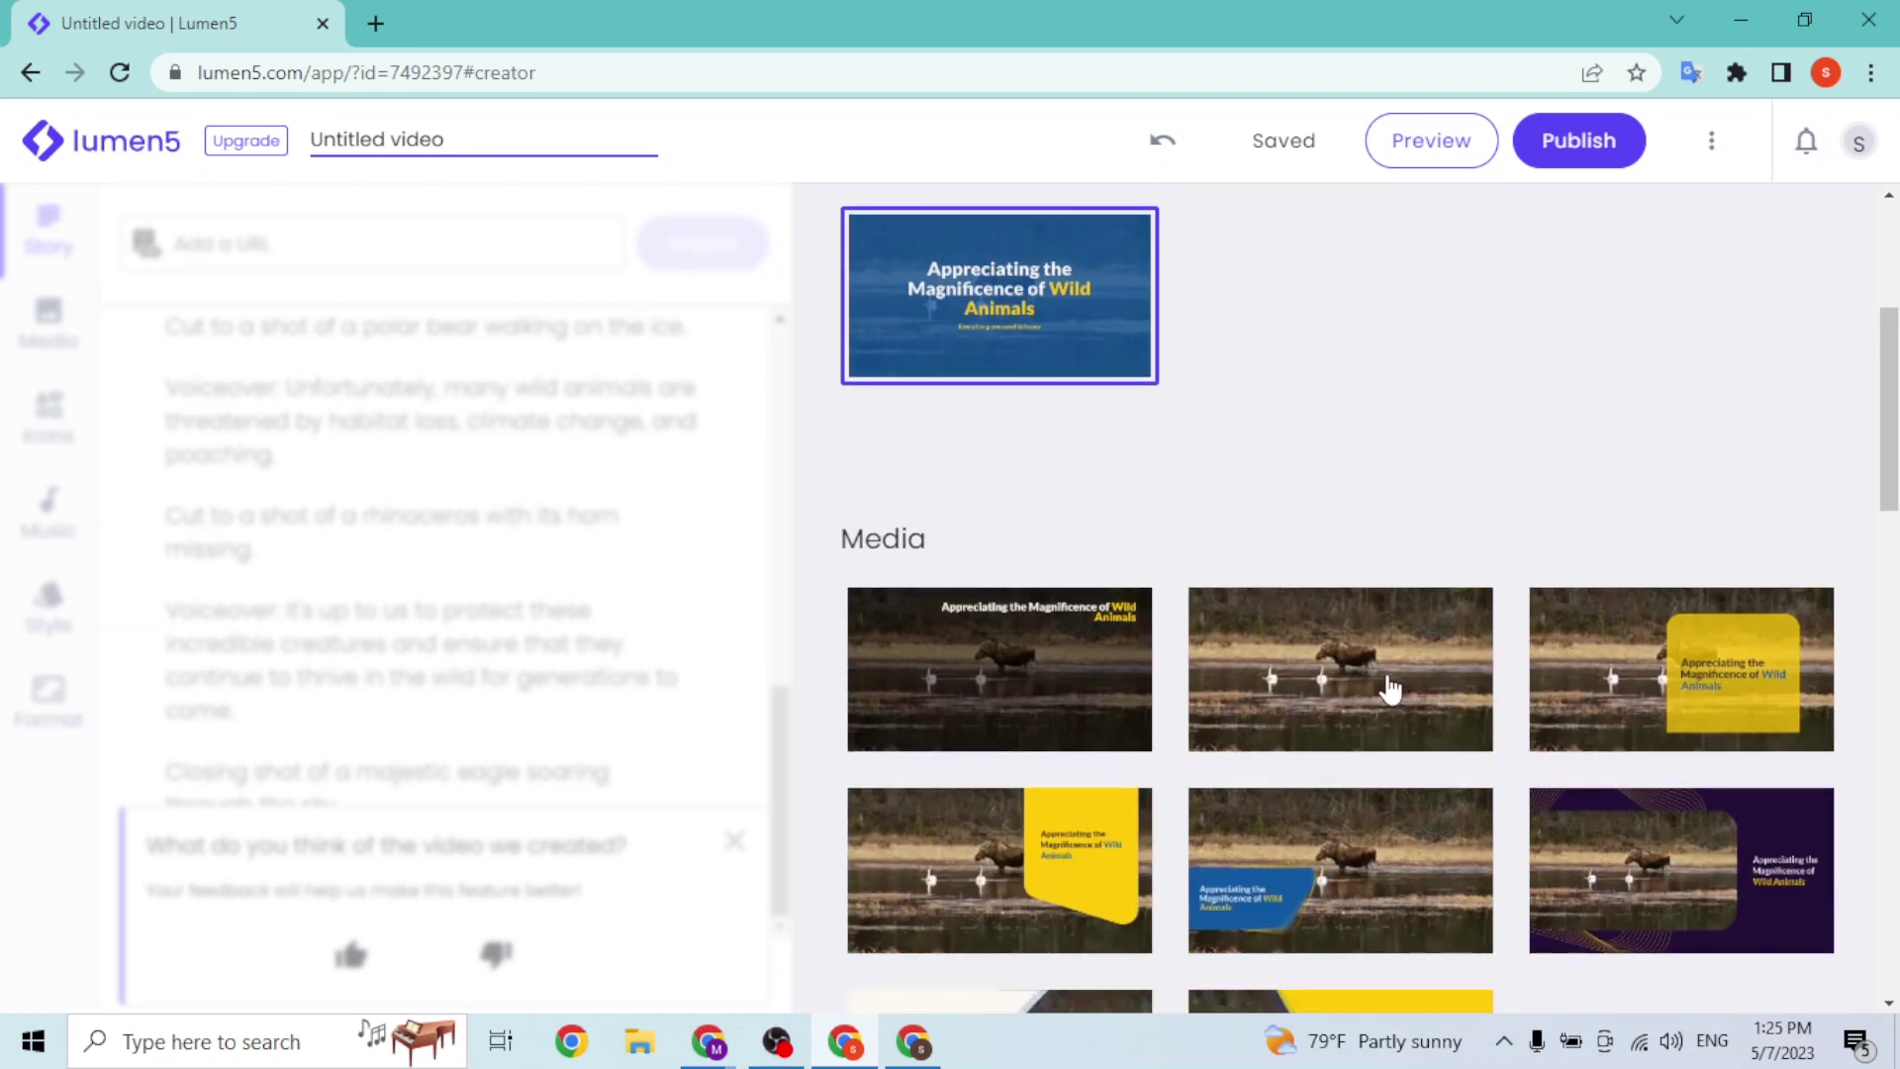
{"action": "left_click", "coordinate": [1389, 685]}
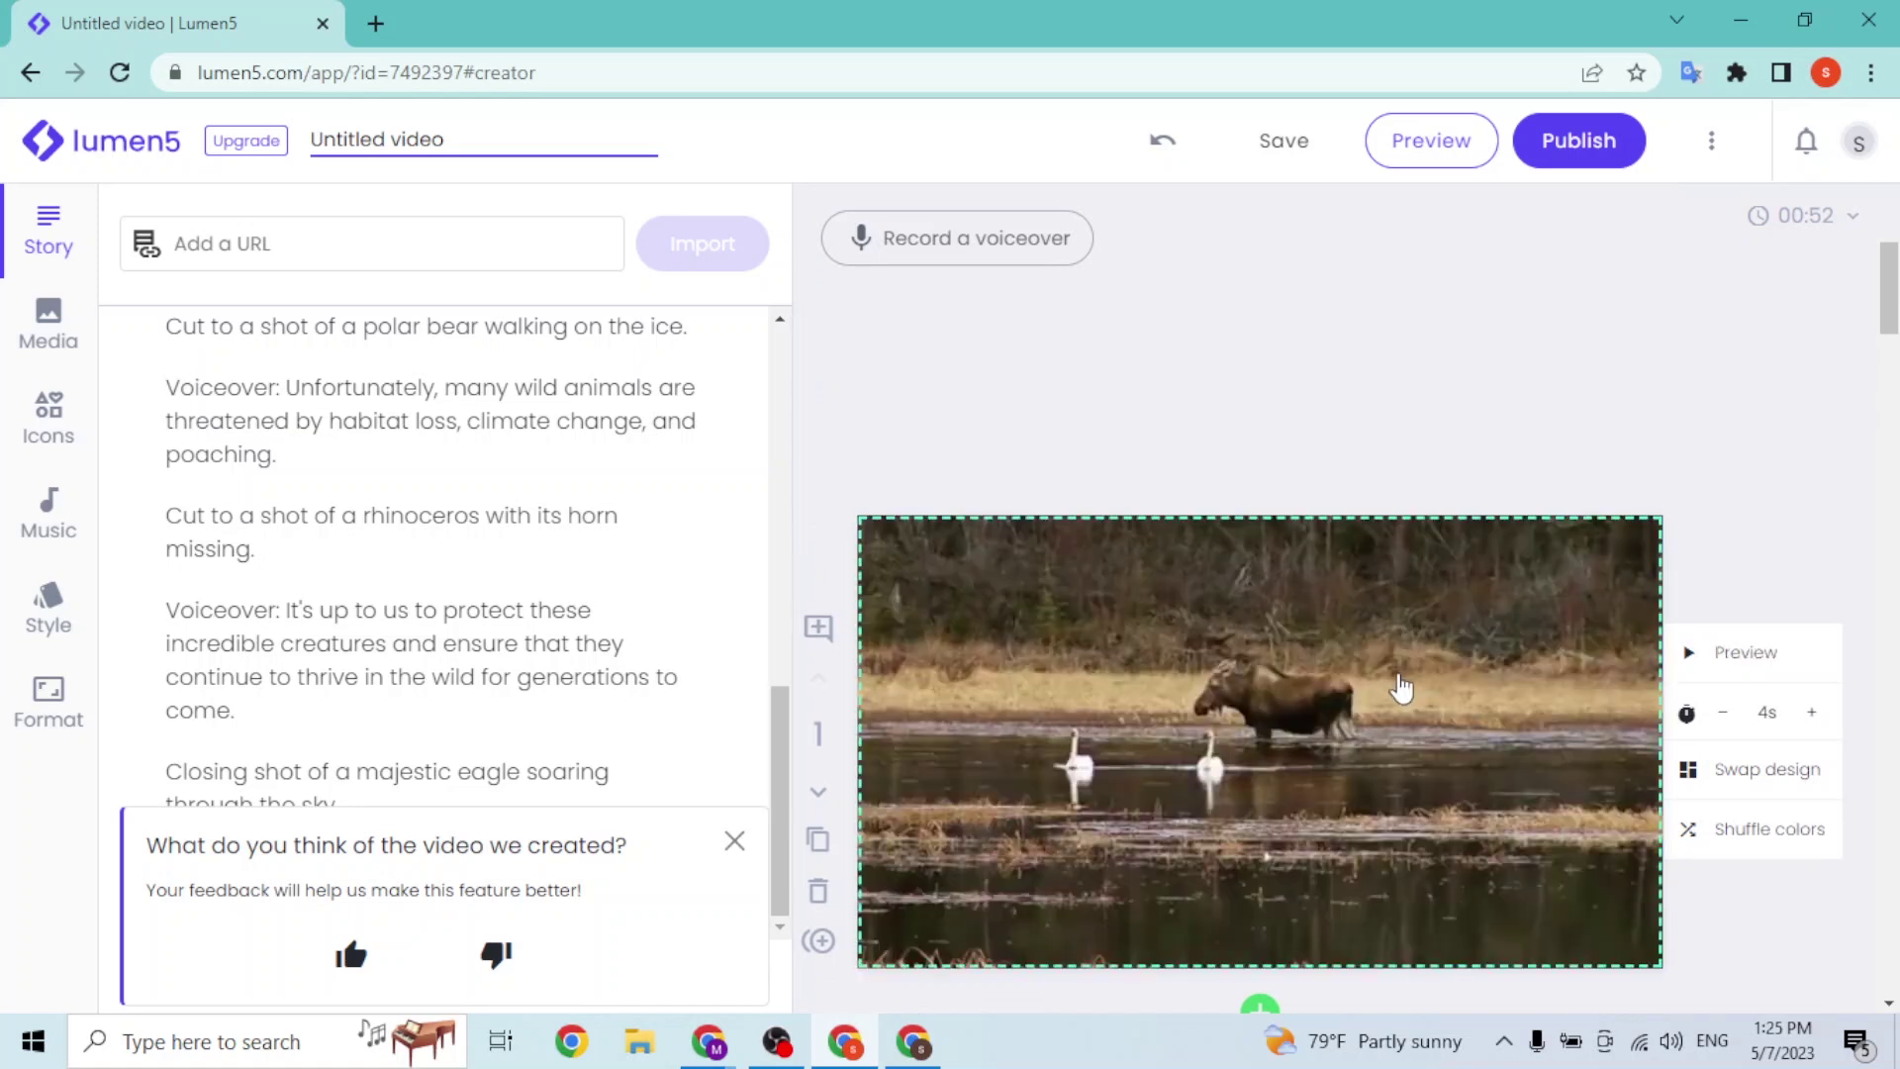
{"action": "left_click", "coordinate": [1715, 668]}
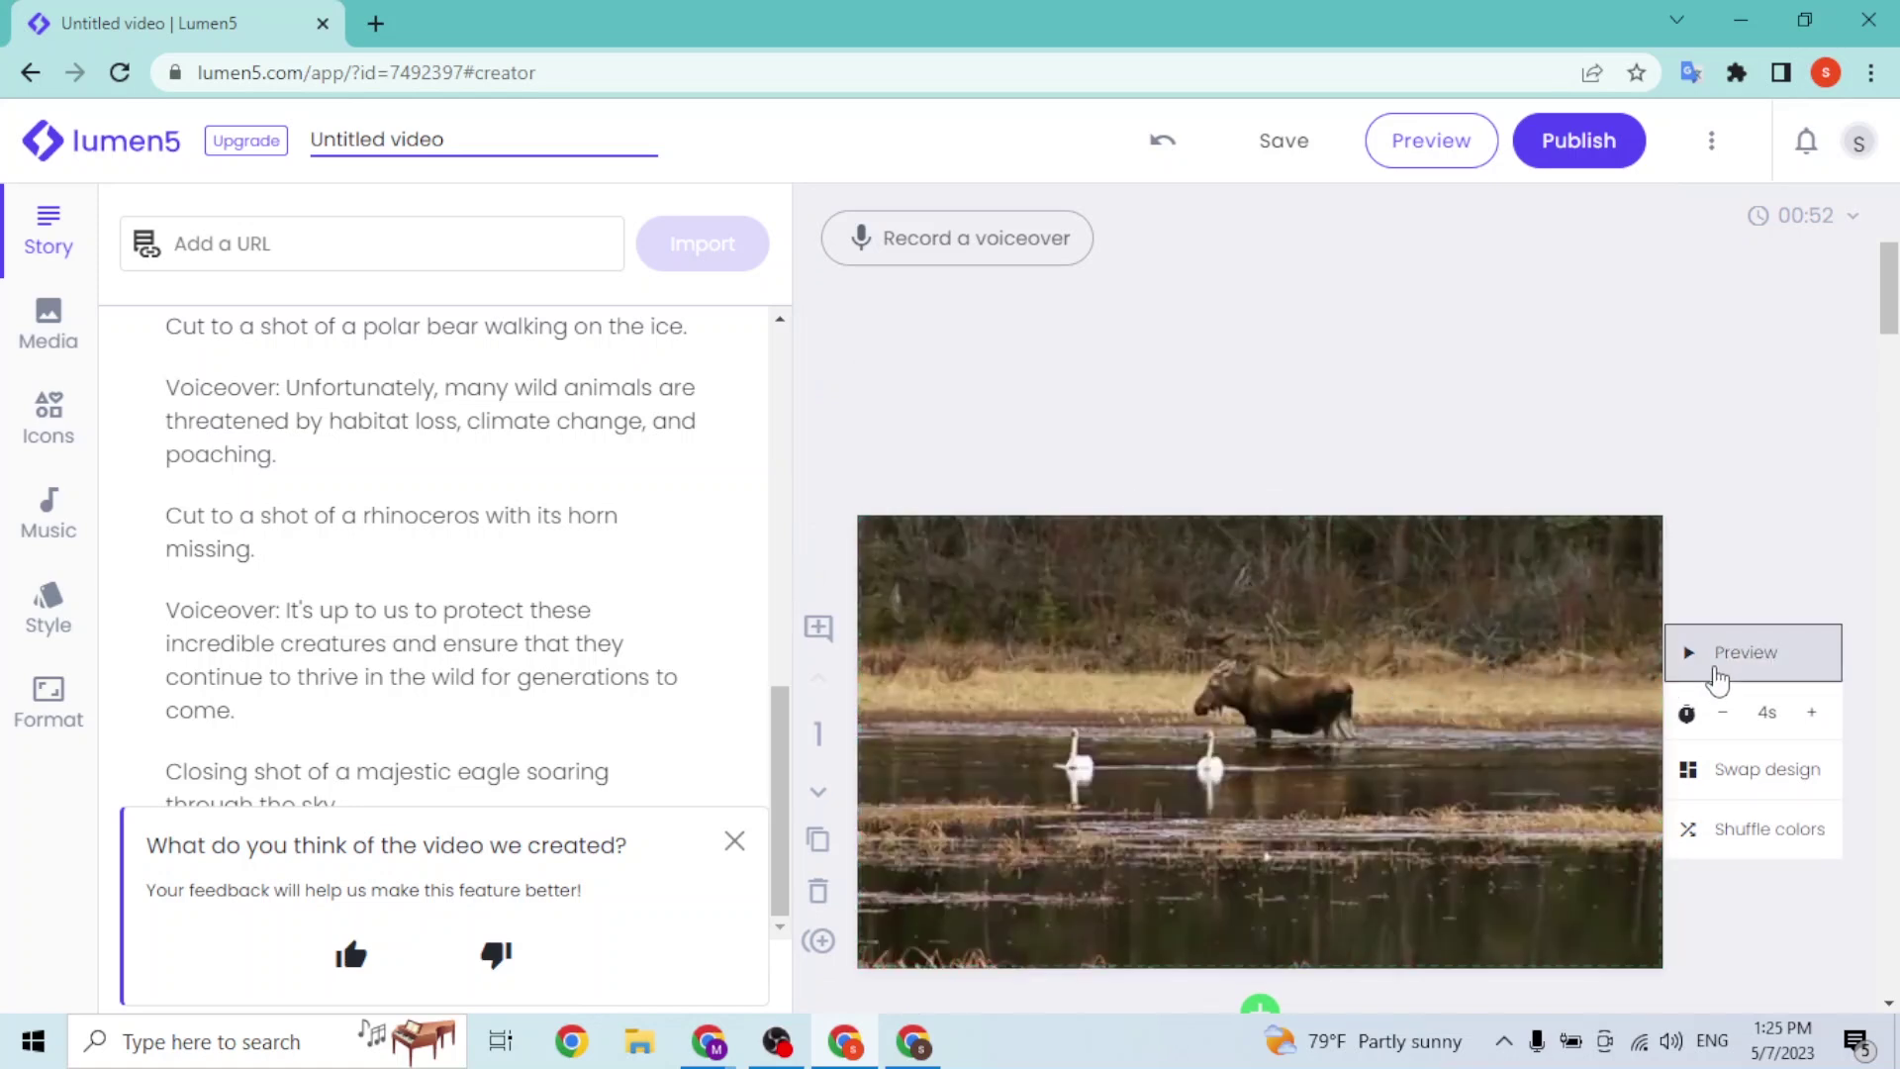
{"action": "left_click", "coordinate": [1717, 678]}
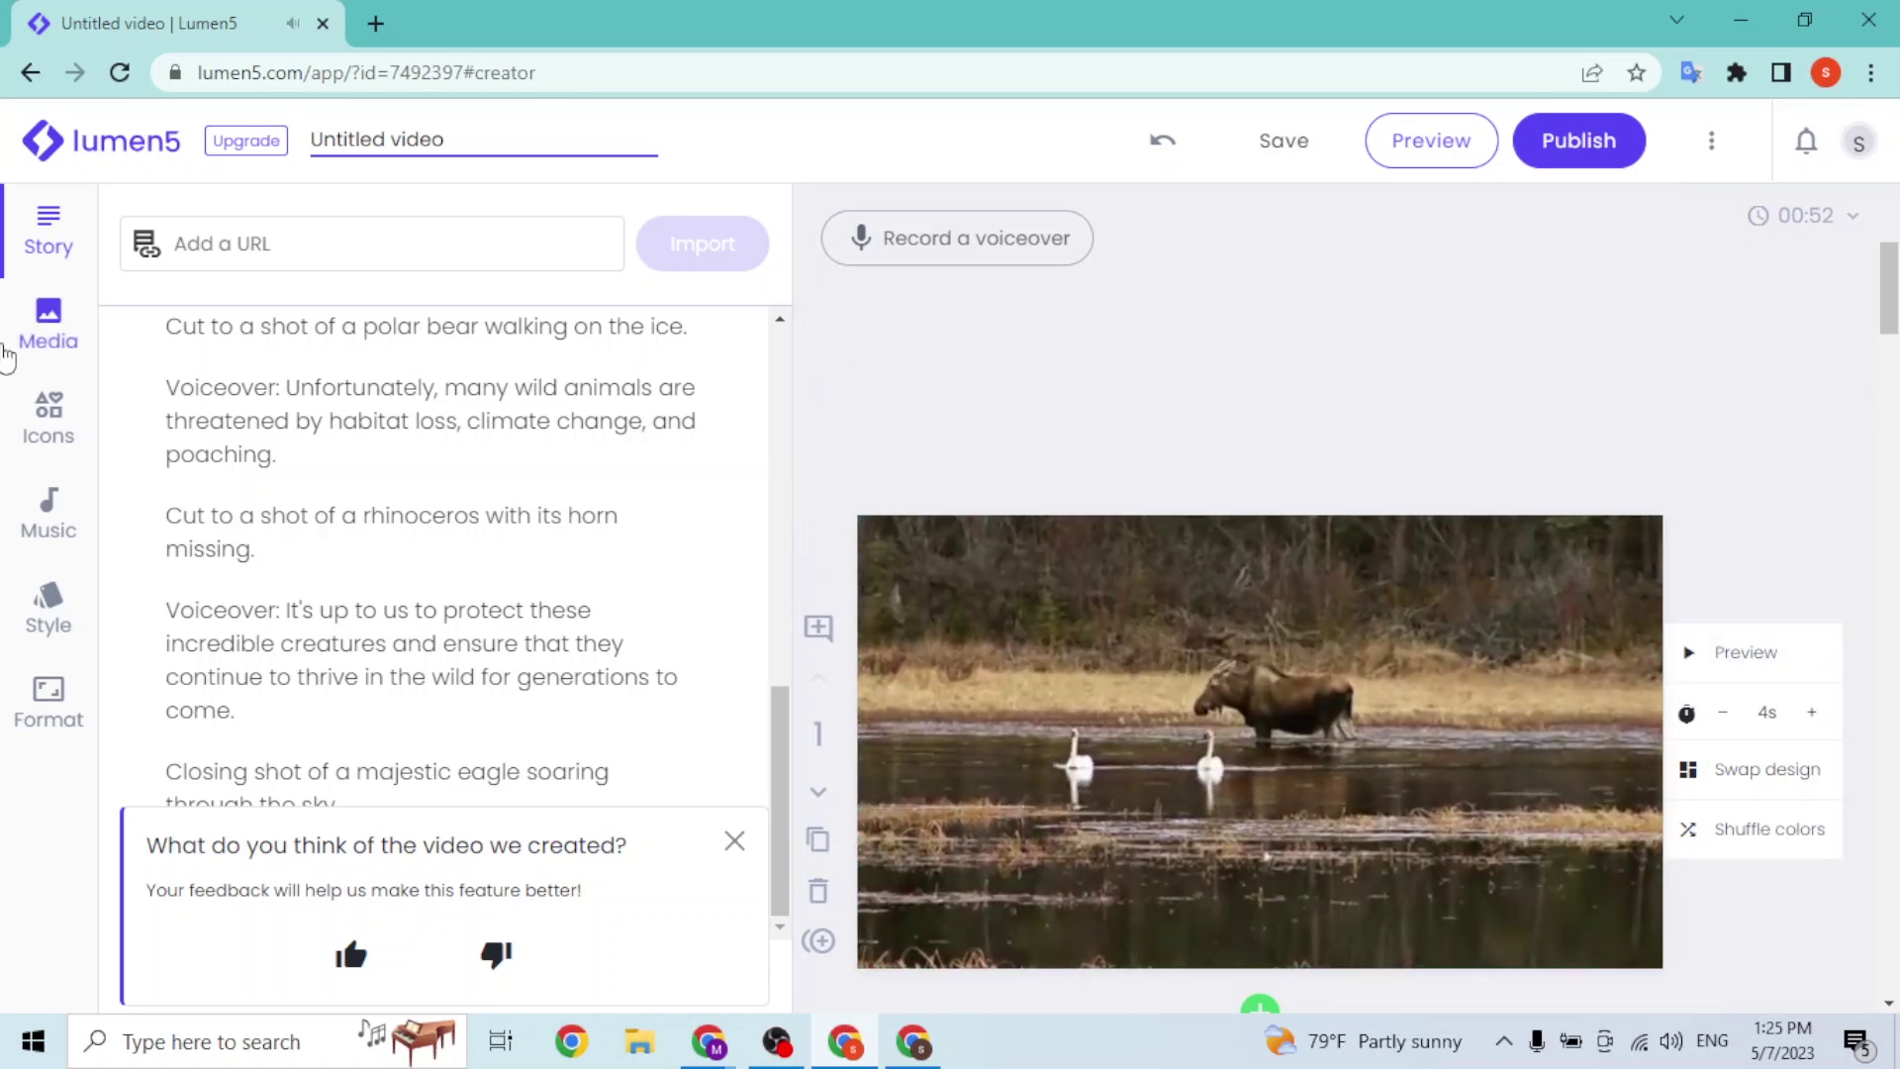
Search the media library for "lion" and browse the resulting clips
{"action": "left_click", "coordinate": [79, 332]}
{"action": "scroll", "coordinate": [263, 424], "scroll_direction": "down", "scroll_amount": 6}
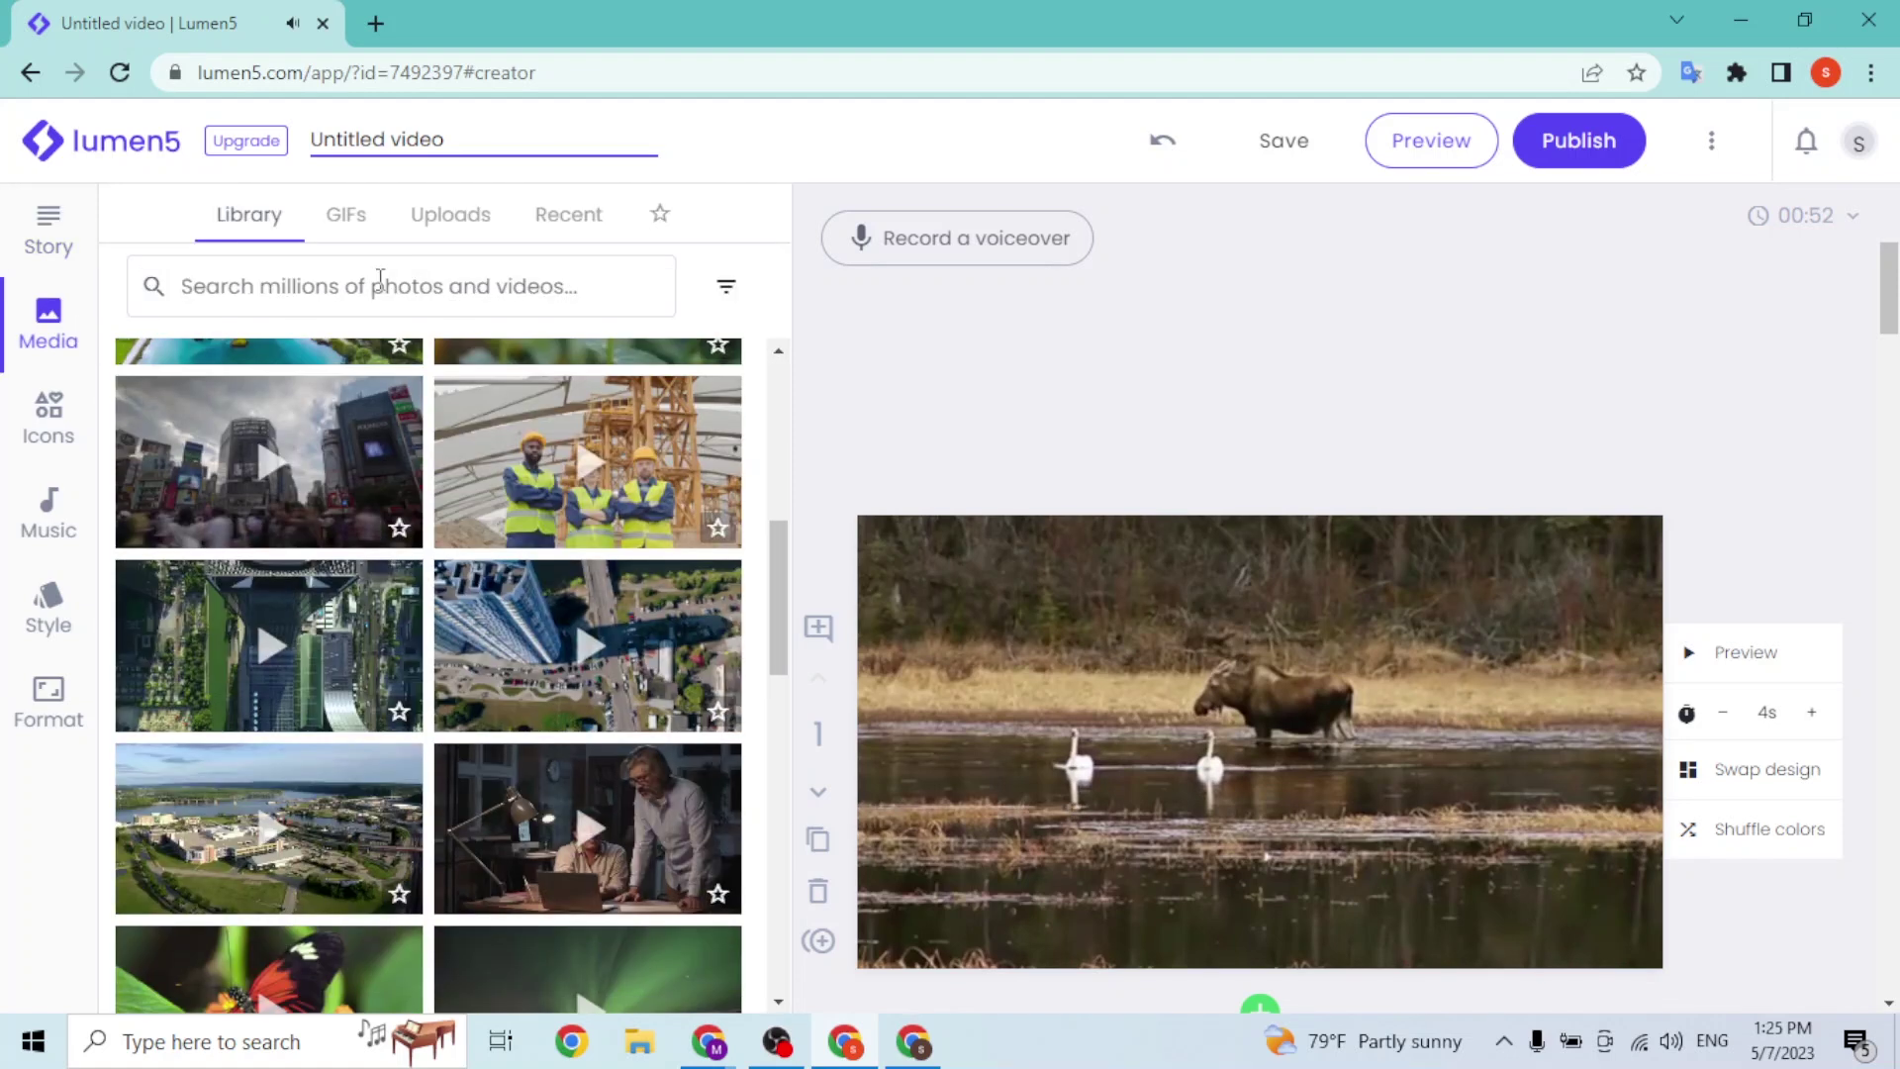
{"action": "left_click", "coordinate": [377, 290]}
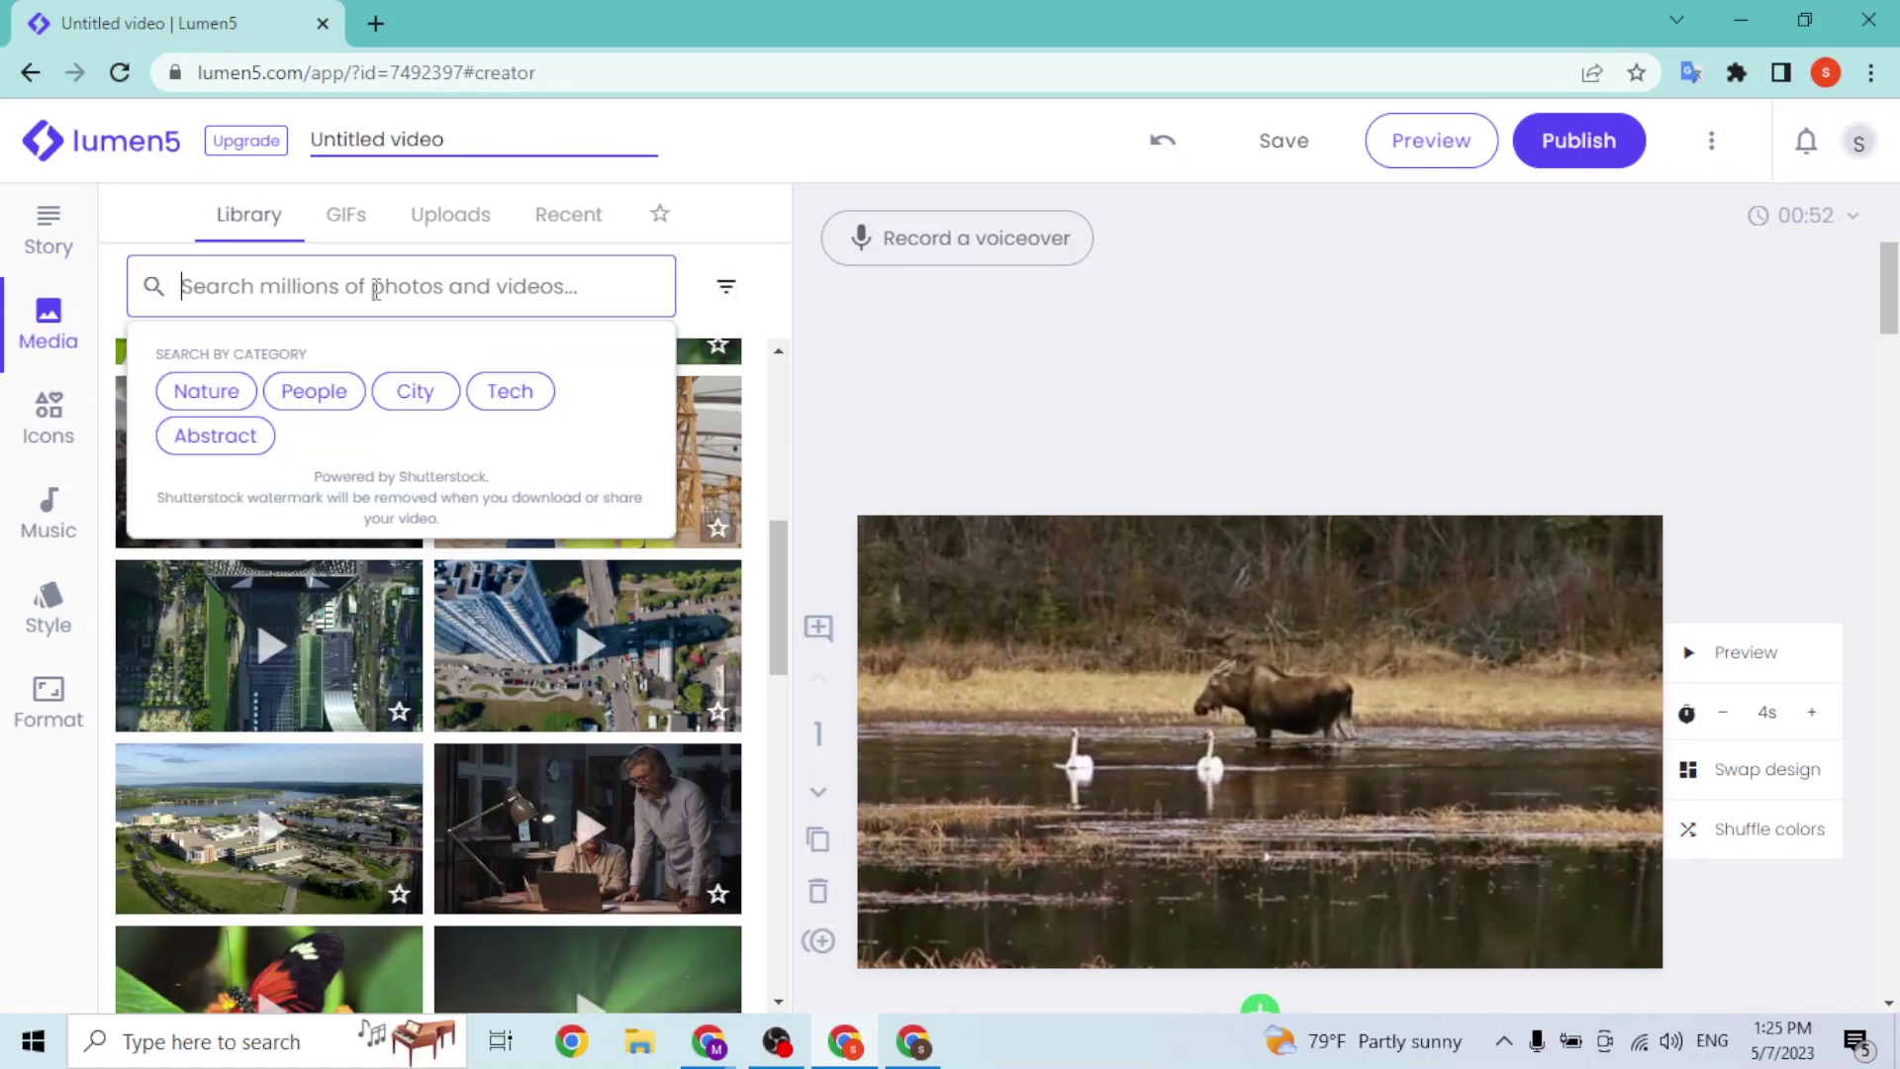
{"action": "type", "text": "lion"}
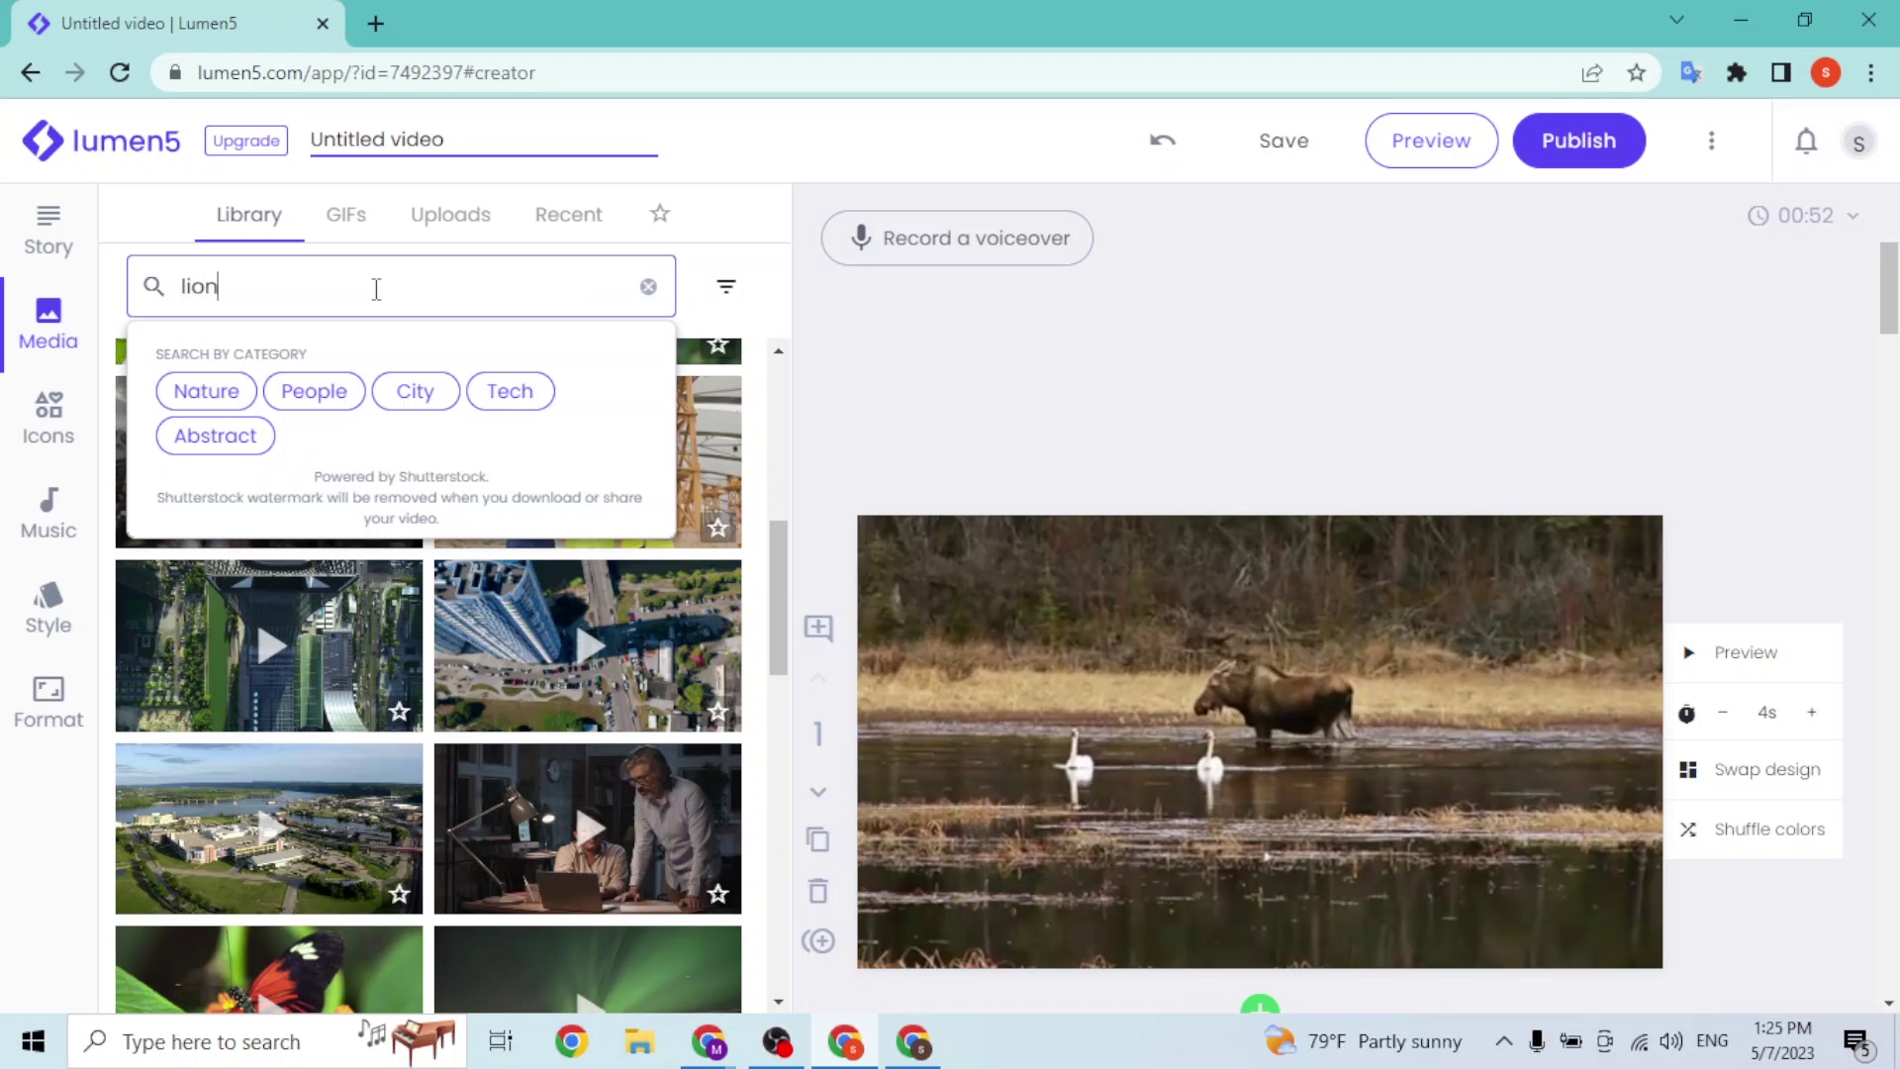
{"action": "key", "text": "Return"}
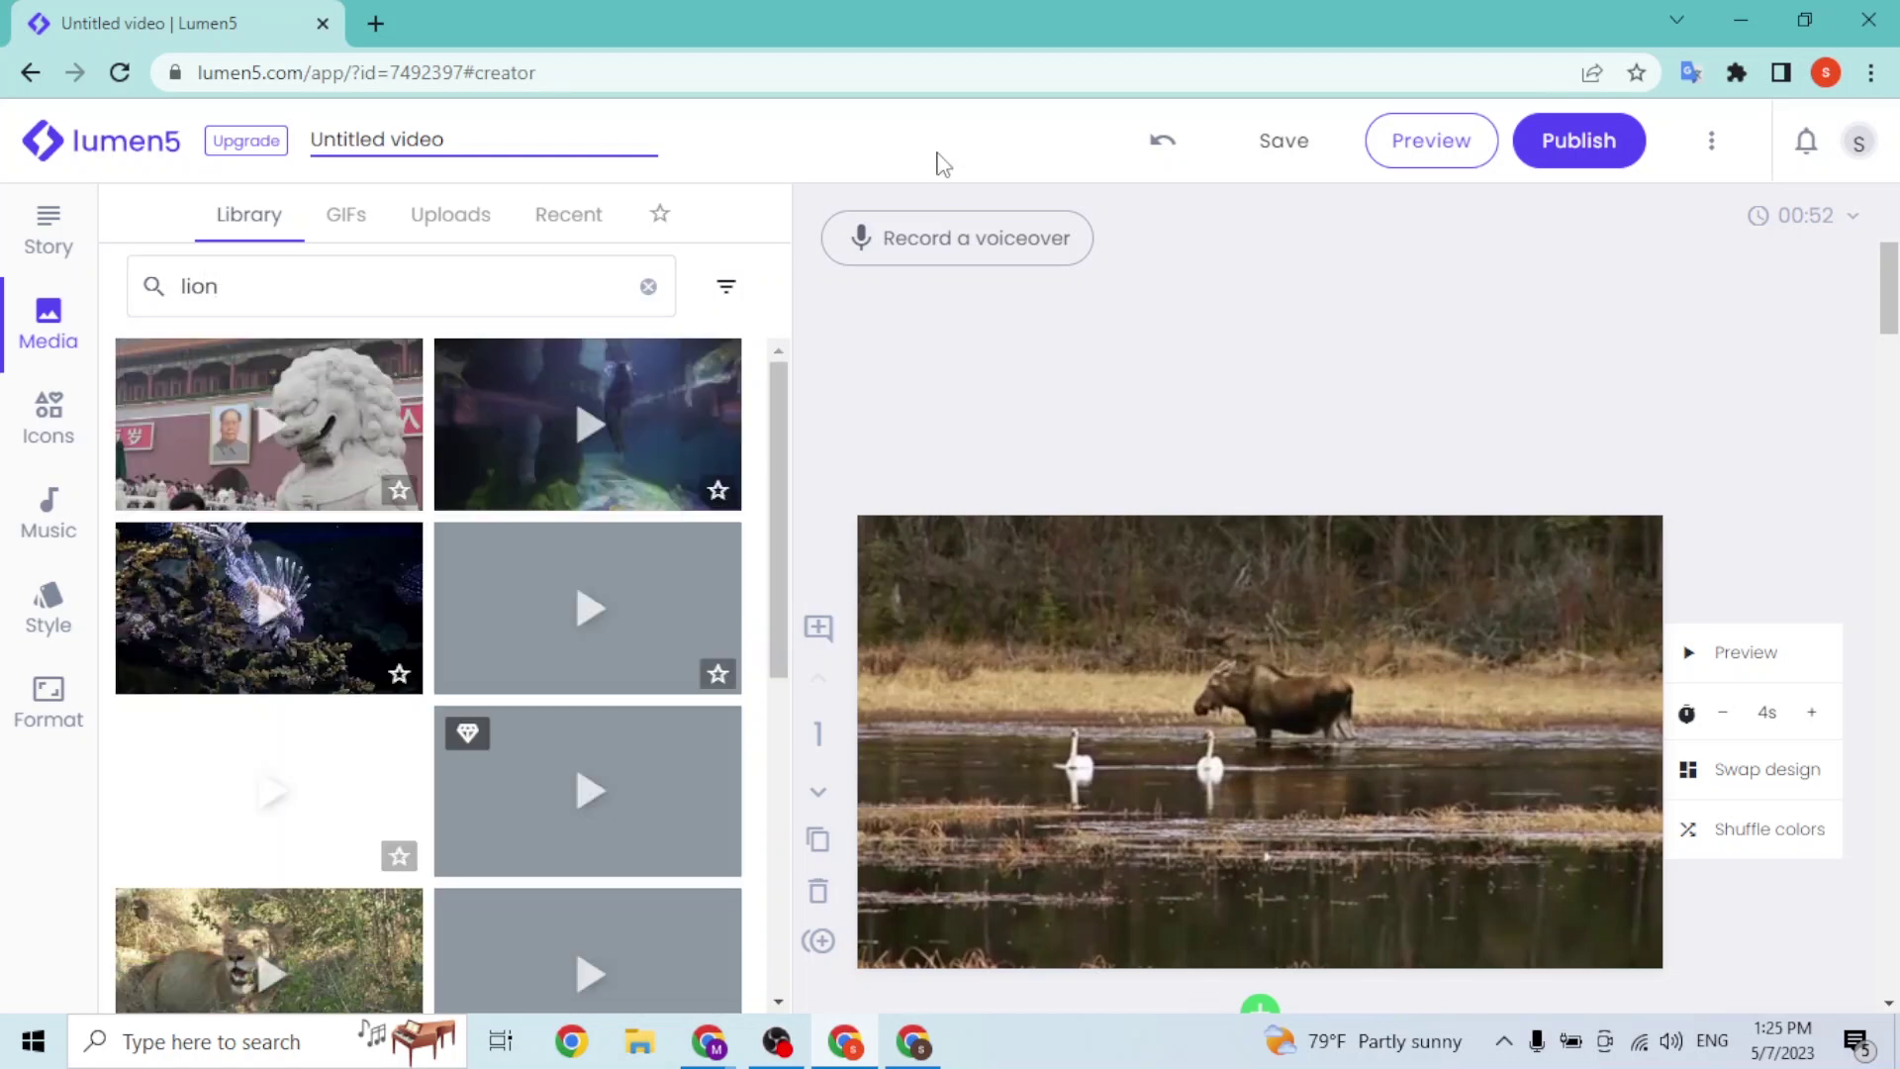
{"action": "scroll", "coordinate": [371, 505], "scroll_direction": "down", "scroll_amount": 3}
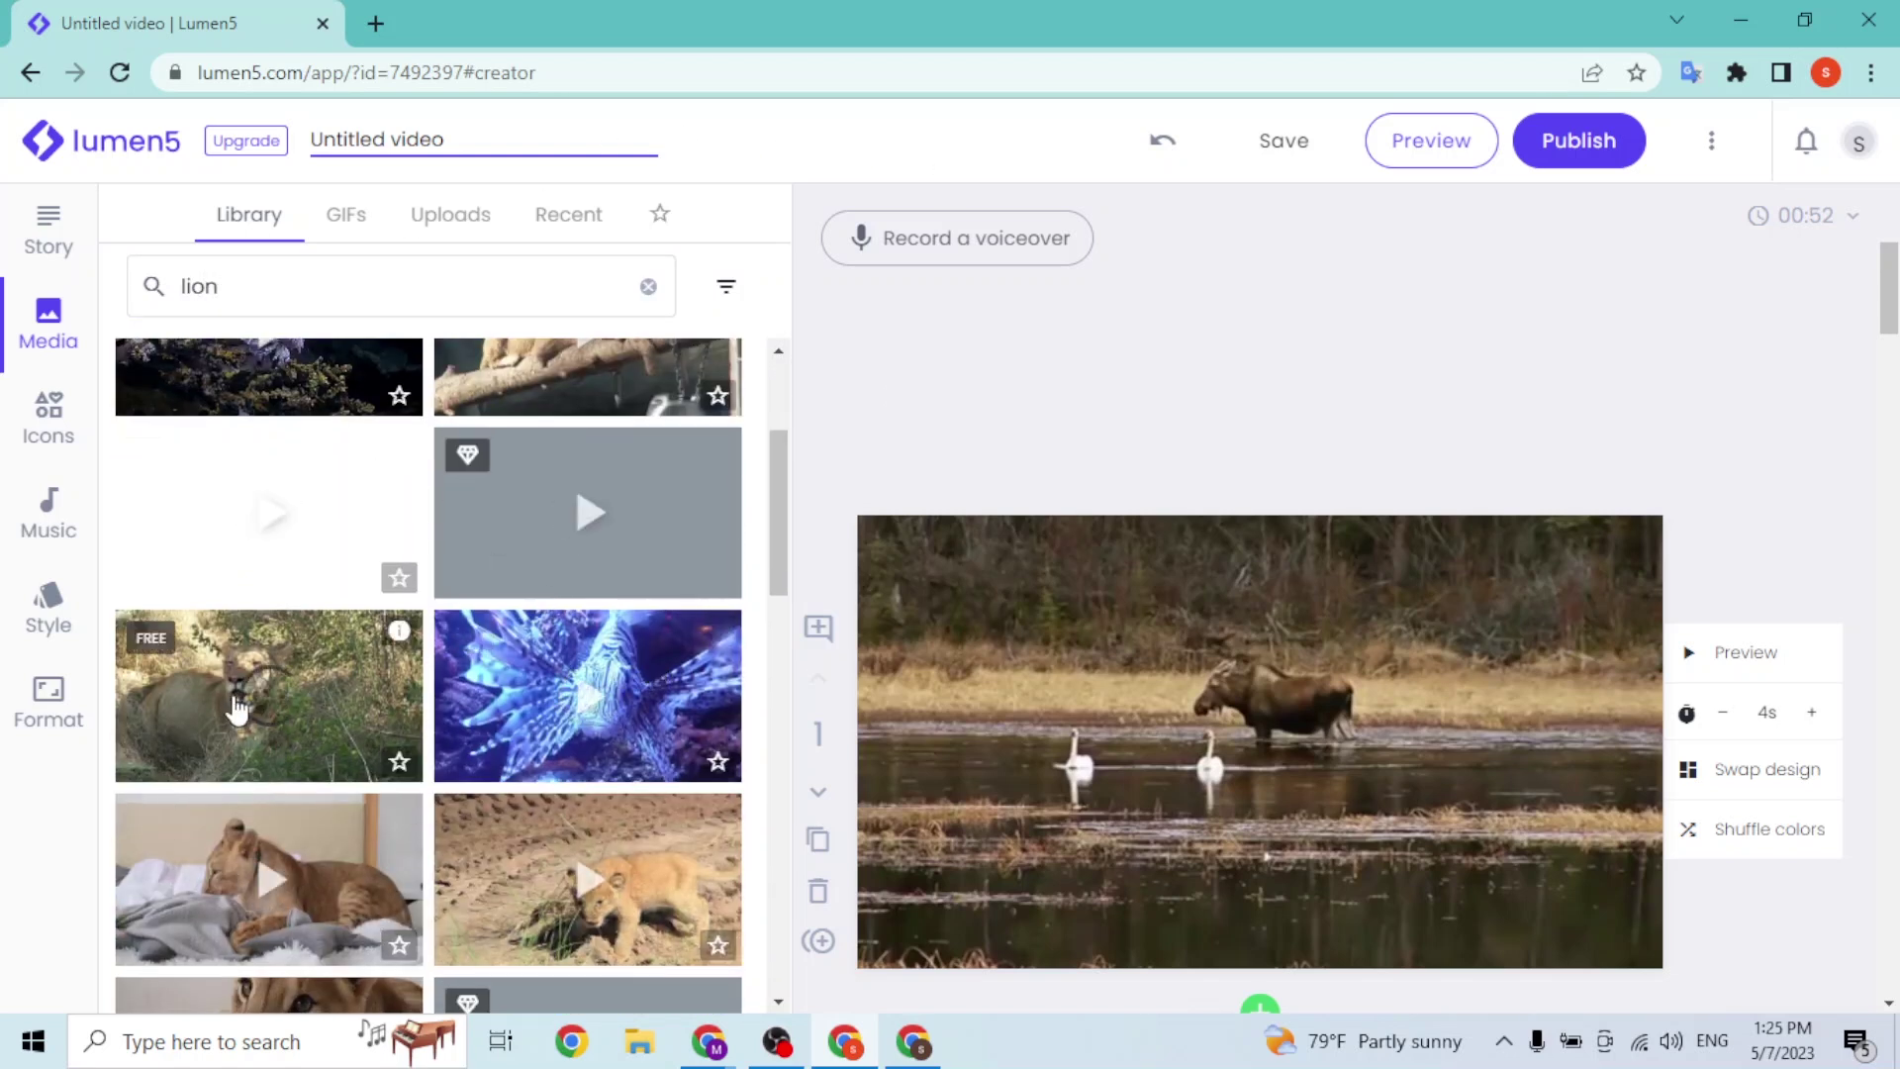
Replace the first scene's moose footage with the free library clip of a lion cub walking on tracked sand
{"action": "scroll", "coordinate": [396, 681], "scroll_direction": "down", "scroll_amount": 4}
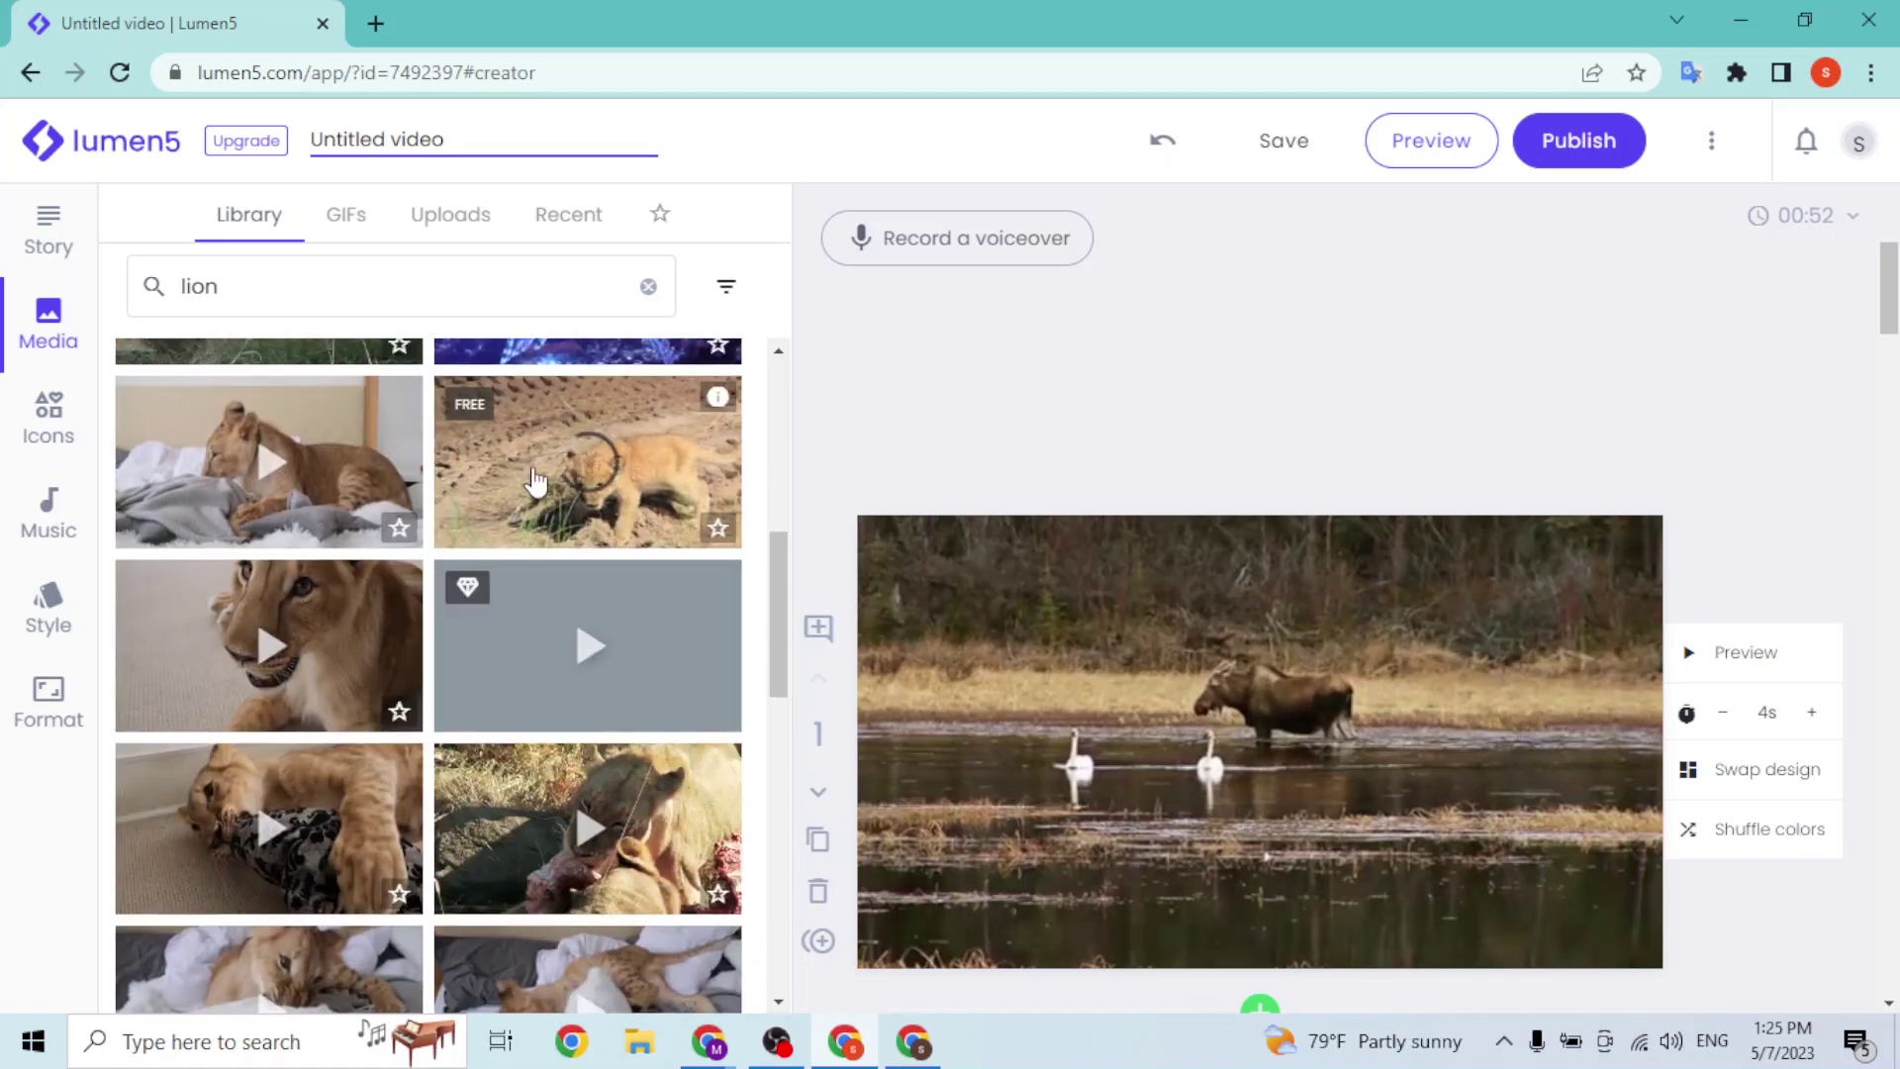
{"action": "left_click_drag", "start_coordinate": [1026, 679], "coordinate": [1167, 731]}
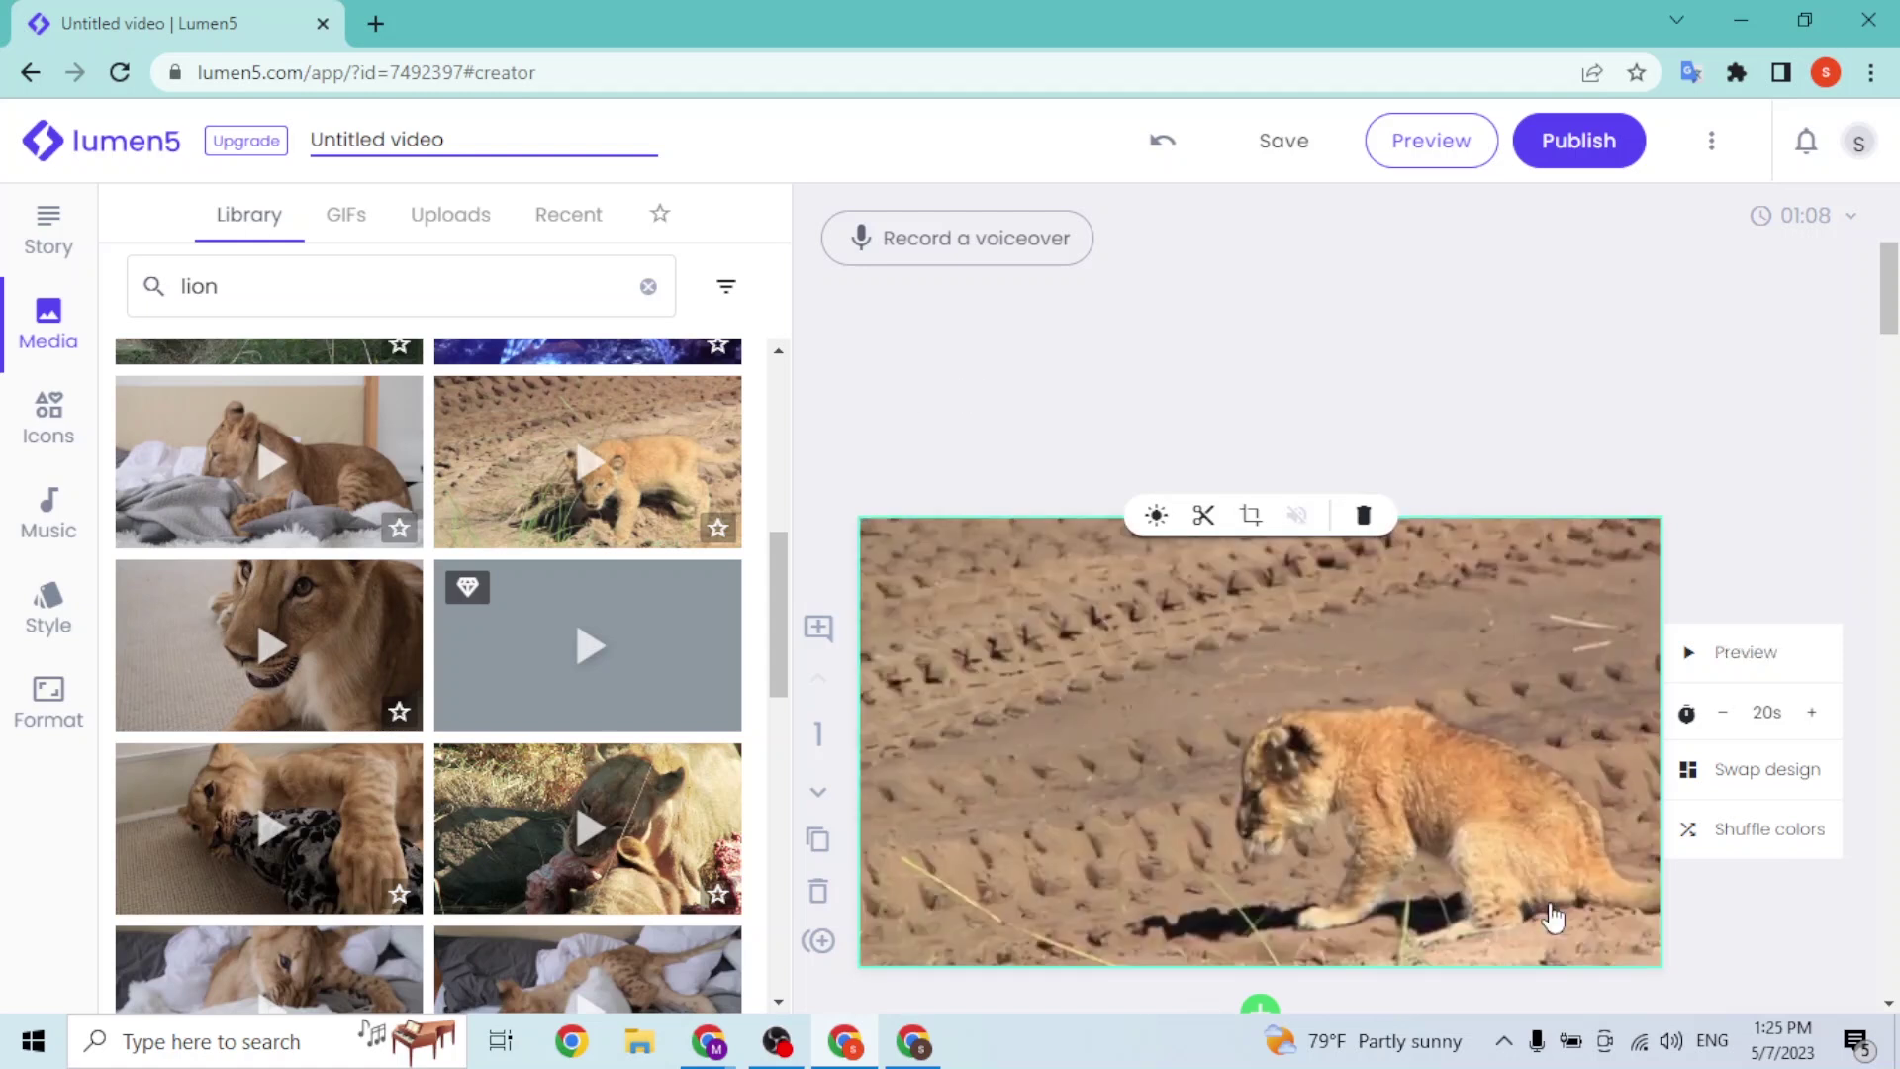
{"action": "left_click", "coordinate": [1204, 515]}
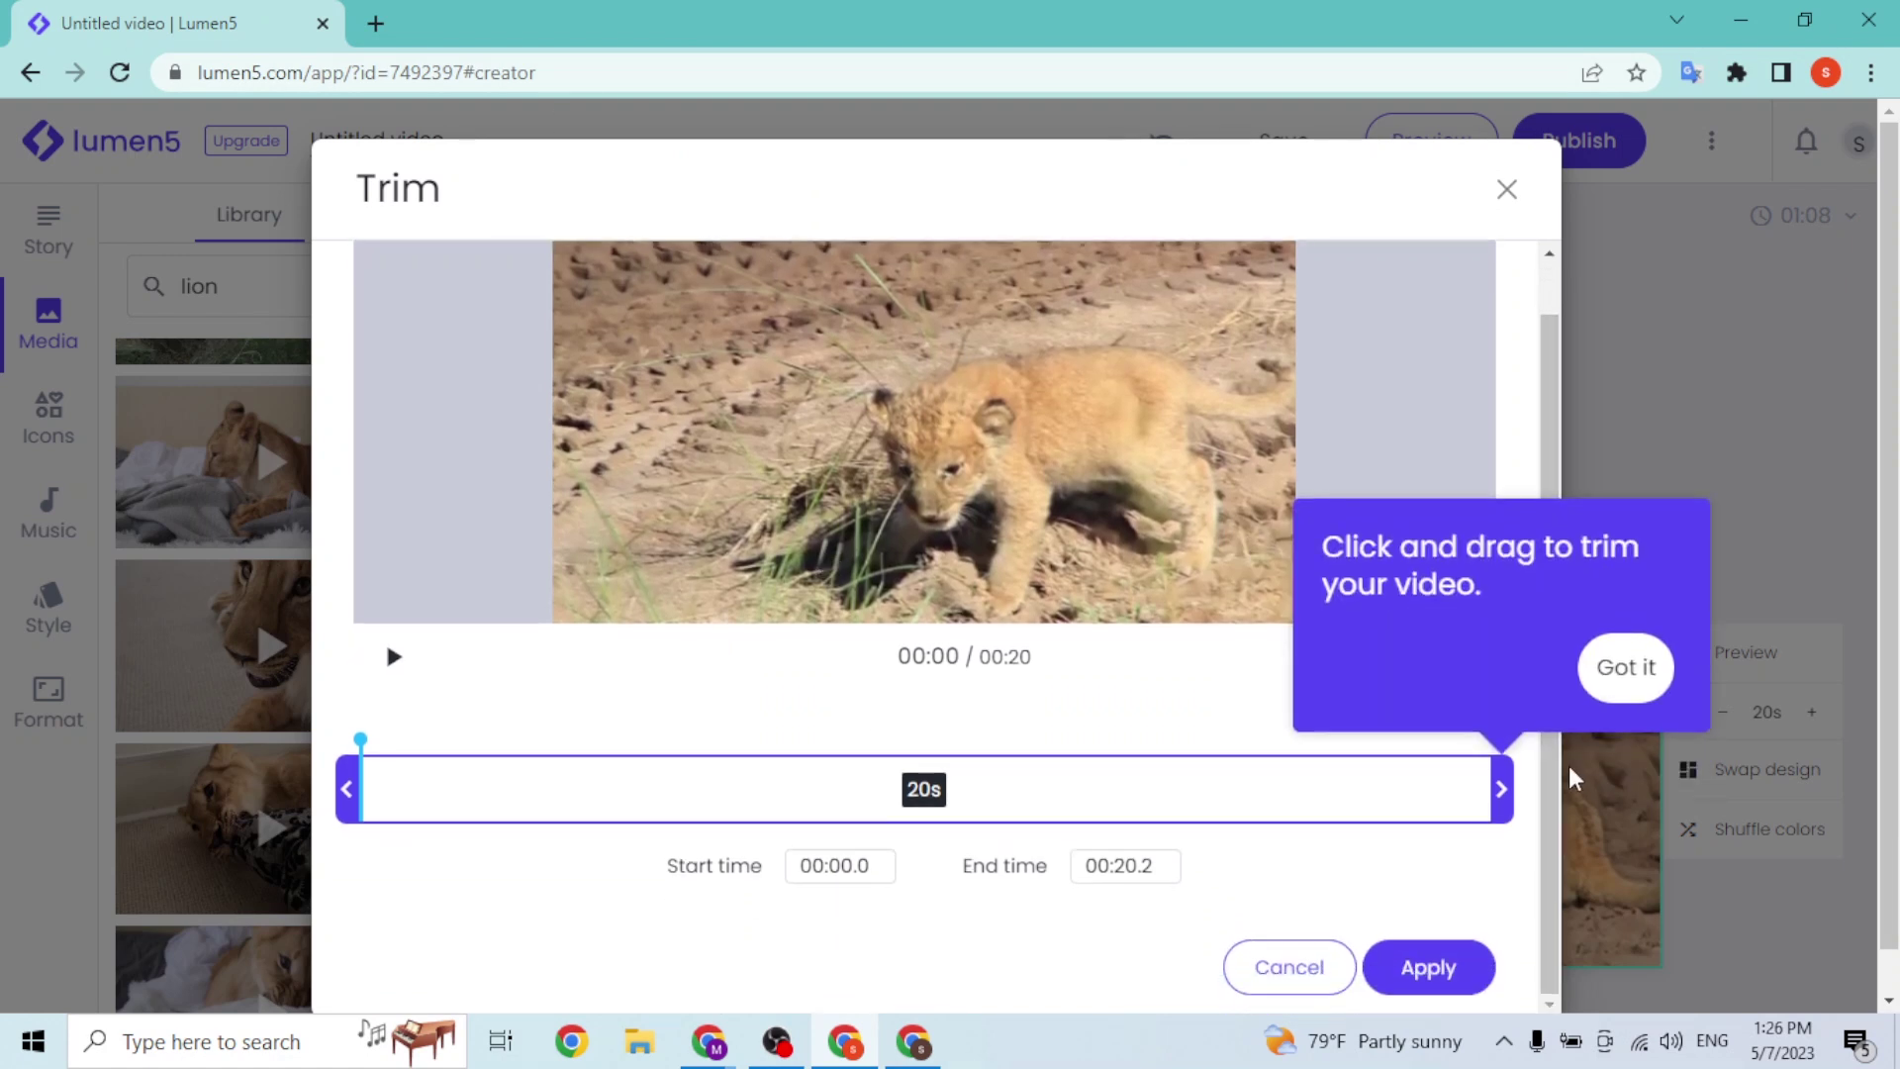
{"action": "left_click_drag", "start_coordinate": [1501, 789], "coordinate": [728, 788]}
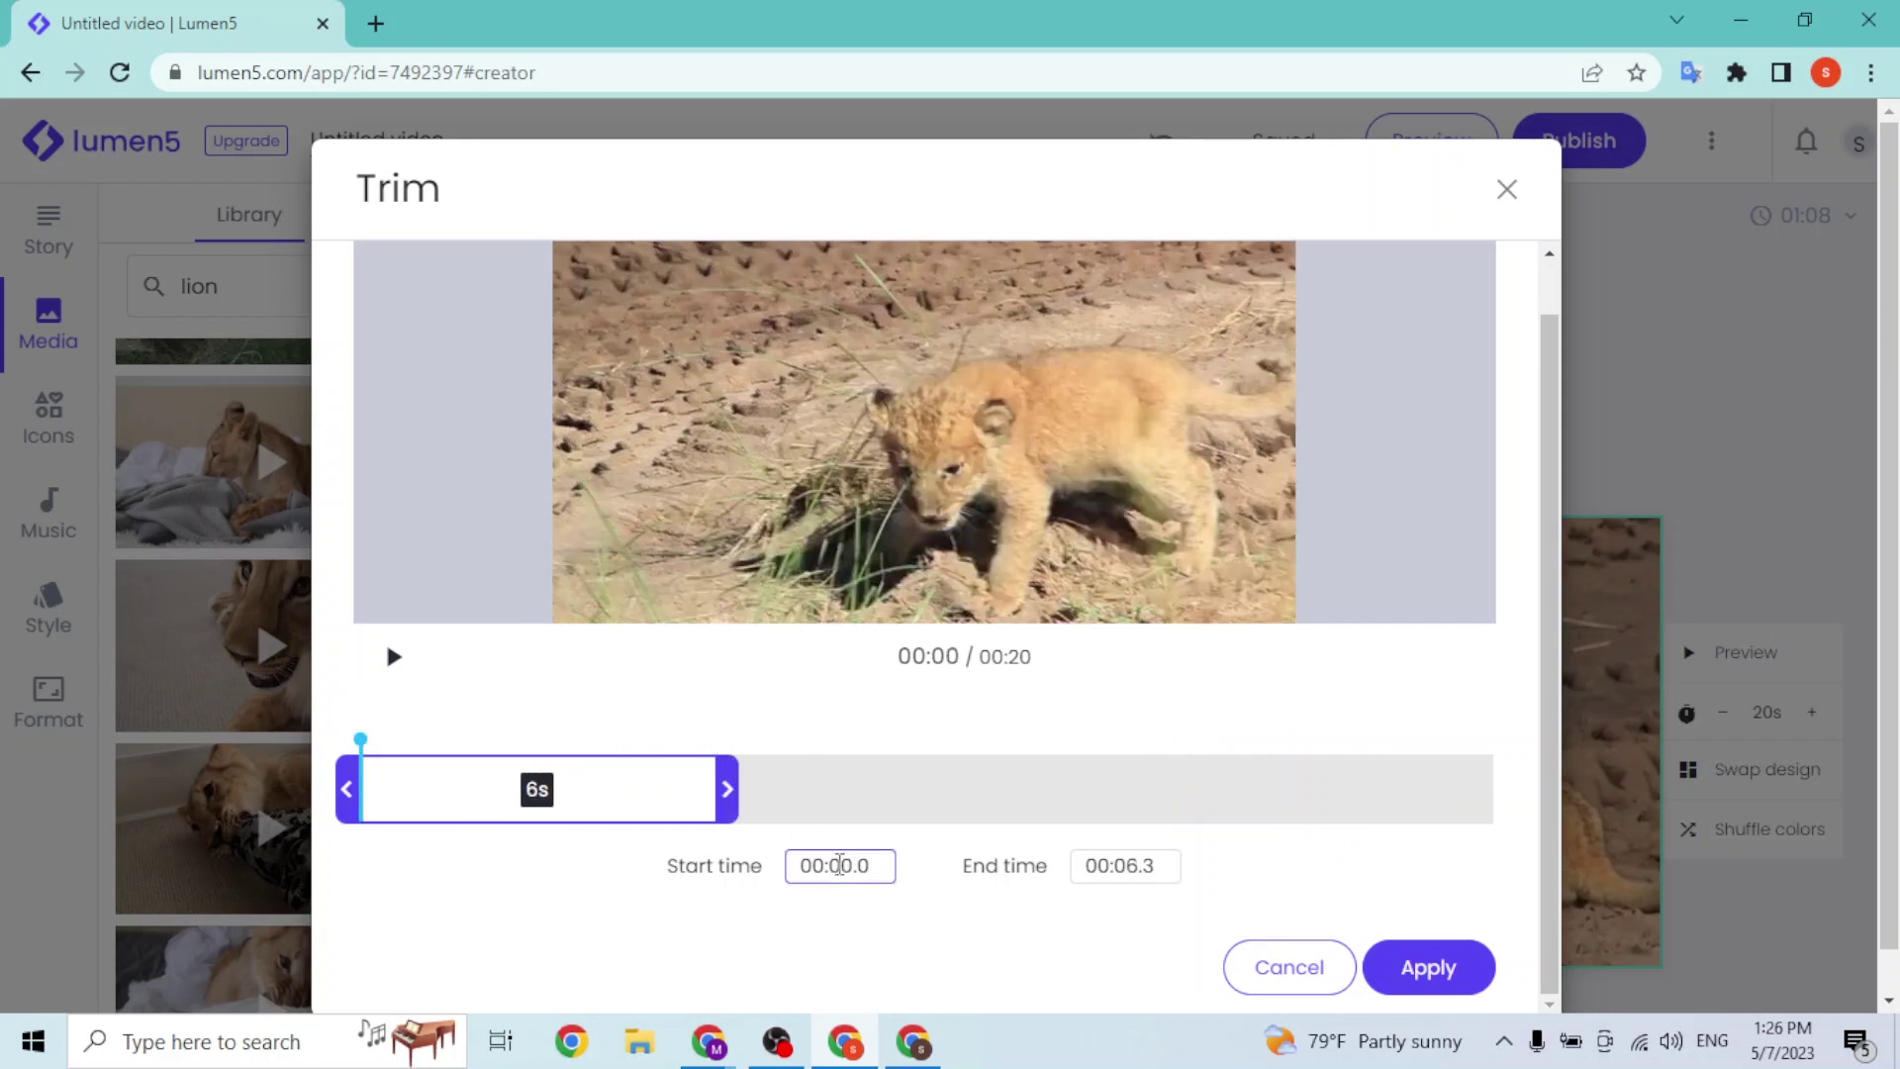
{"action": "left_click", "coordinate": [1113, 866]}
{"action": "left_click", "coordinate": [1306, 969]}
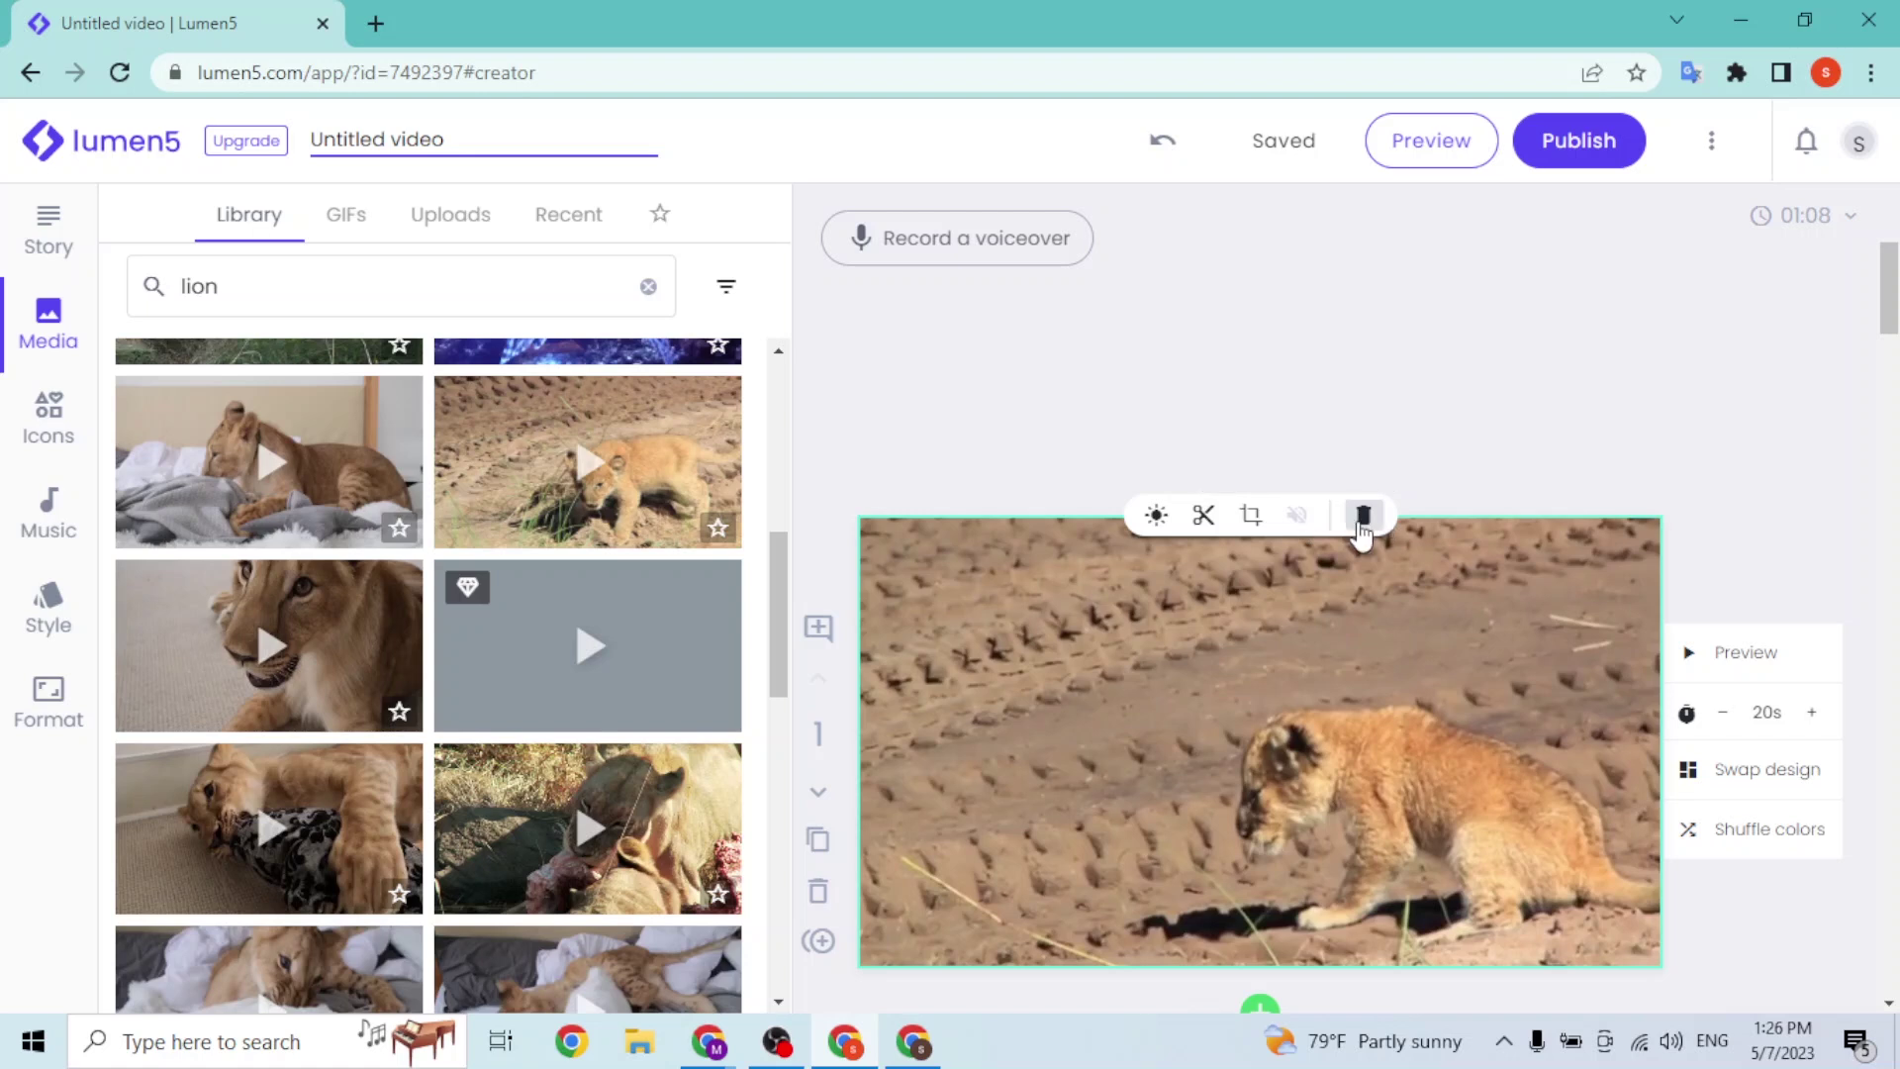
Preview the first scene with the lion cub clip and shuffle its colors
{"action": "scroll", "coordinate": [1302, 490], "scroll_direction": "down", "scroll_amount": 5}
{"action": "scroll", "coordinate": [1511, 533], "scroll_direction": "up", "scroll_amount": 2}
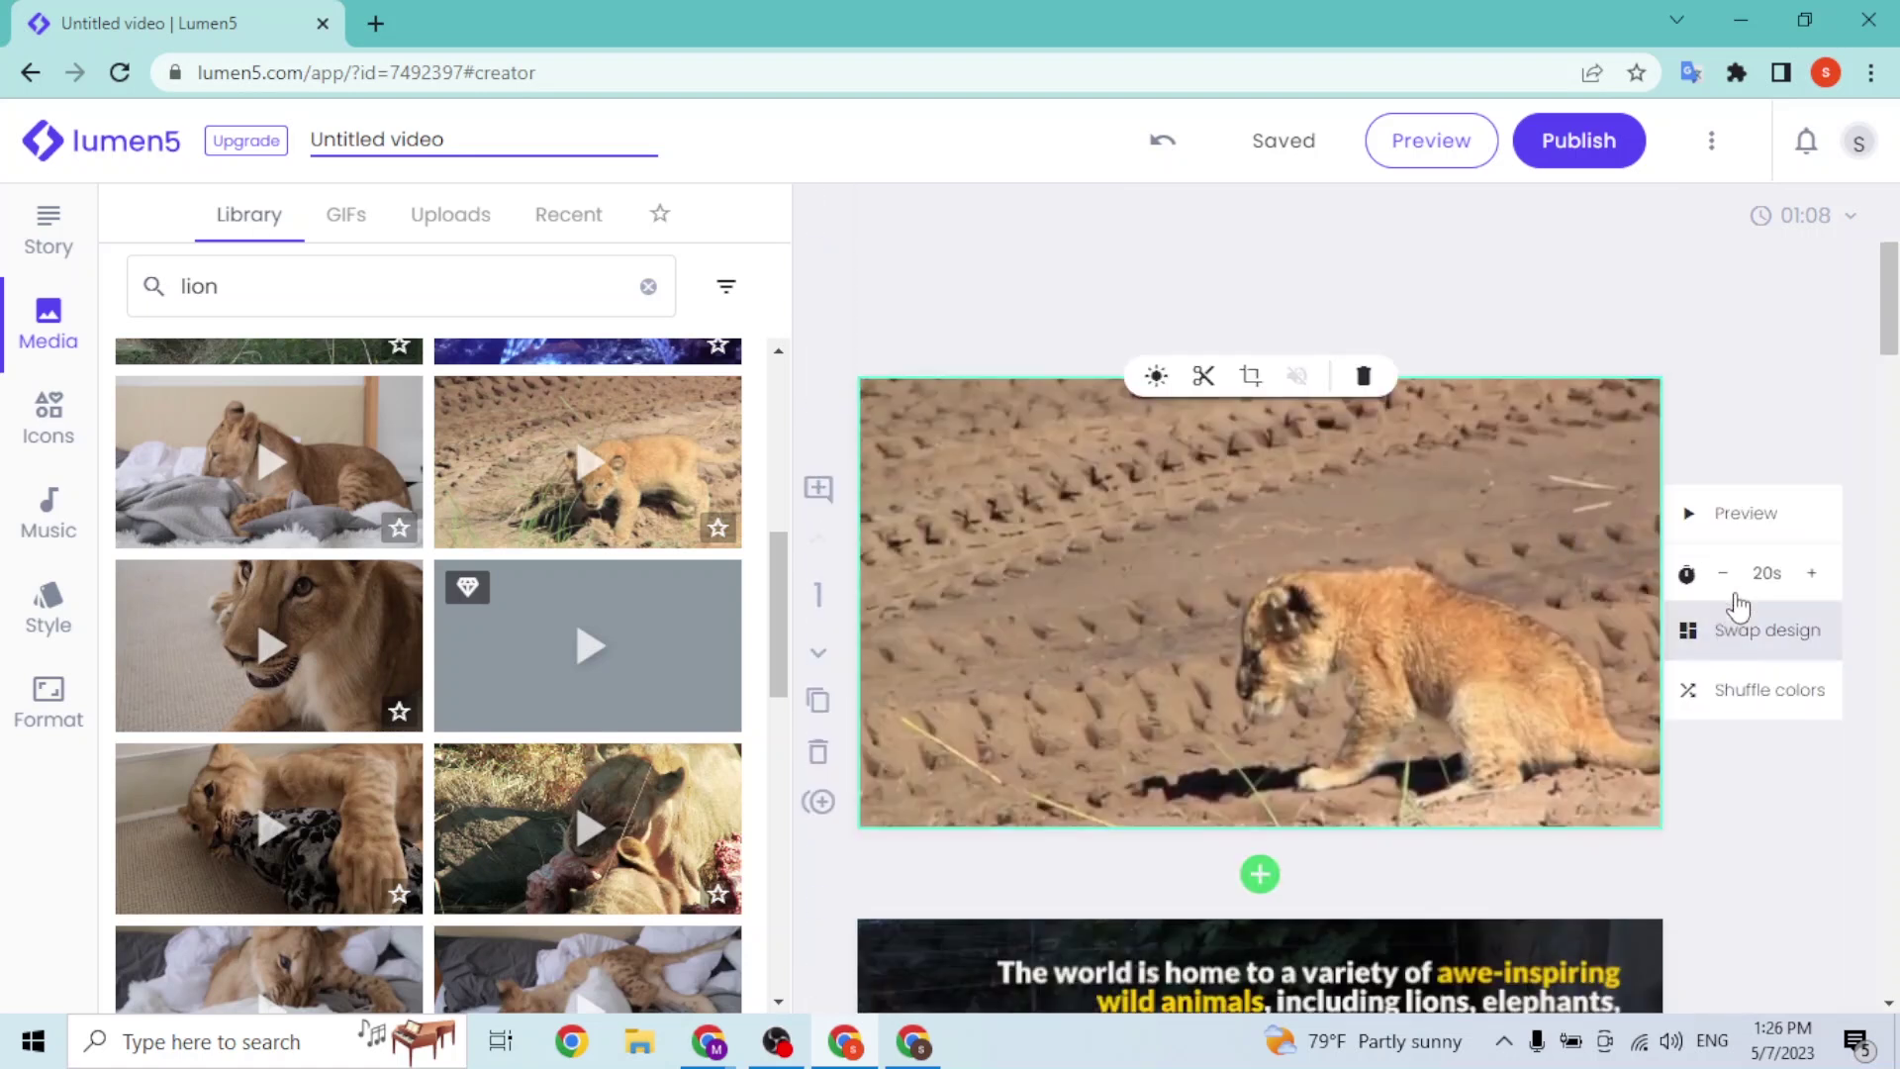
{"action": "left_click", "coordinate": [1694, 520]}
{"action": "left_click", "coordinate": [1694, 519]}
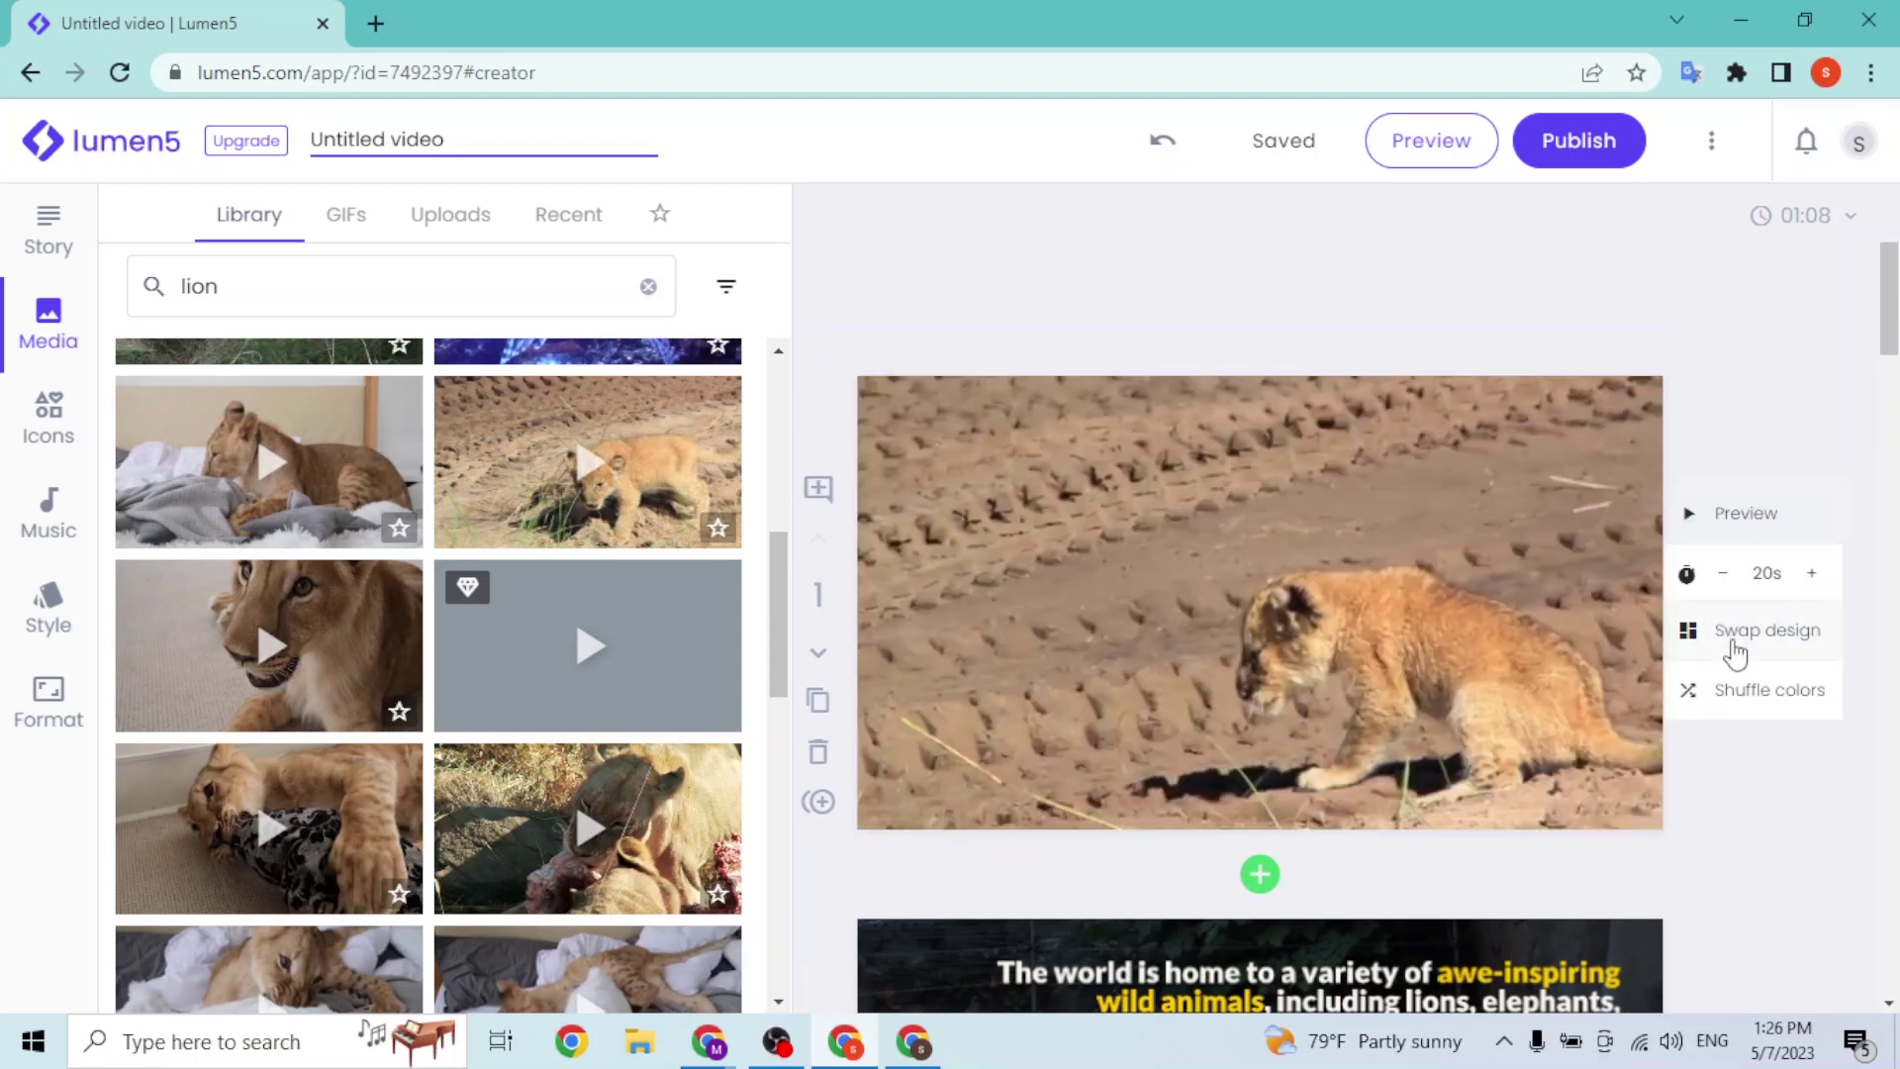
{"action": "left_click", "coordinate": [1709, 700]}
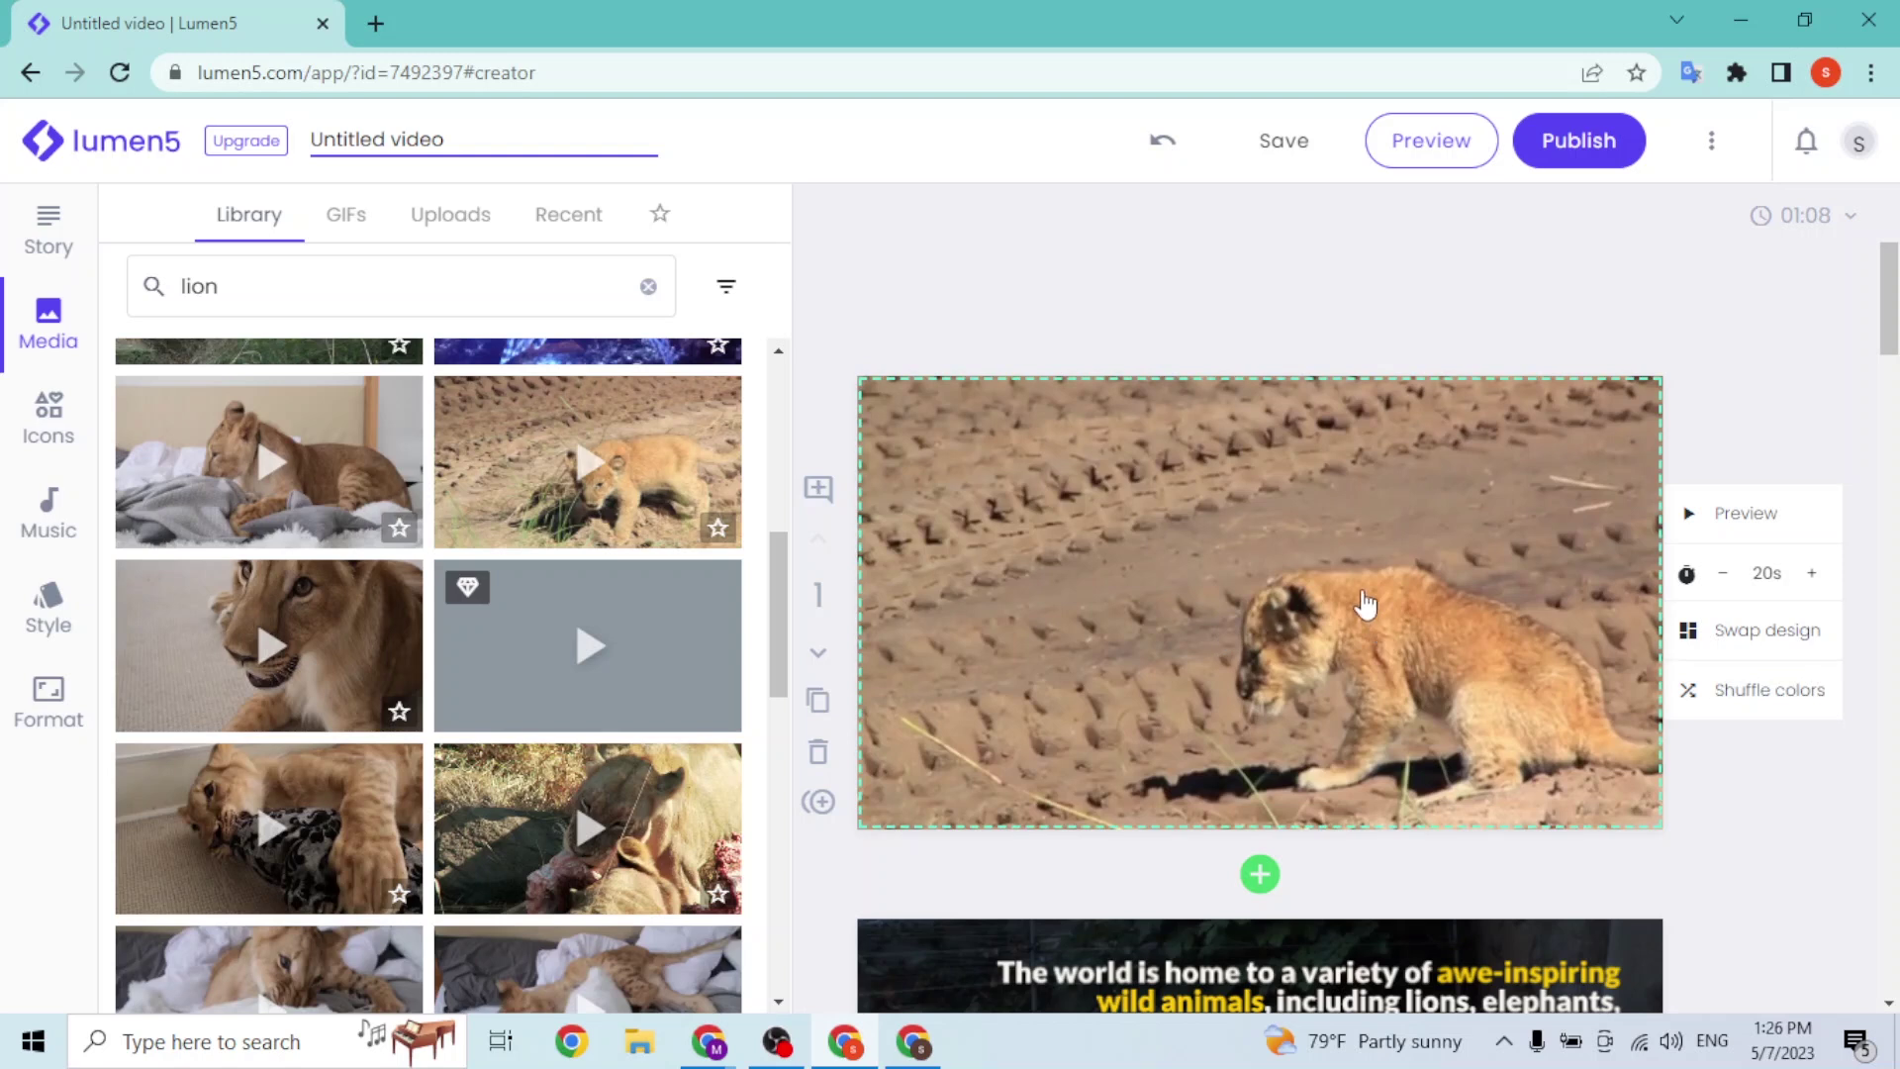
Shuffle the gorilla scene's colors through the available combinations, back to white text with yellow highlights
{"action": "scroll", "coordinate": [1722, 386], "scroll_direction": "down", "scroll_amount": 5}
{"action": "mouse_move", "coordinate": [1732, 605]}
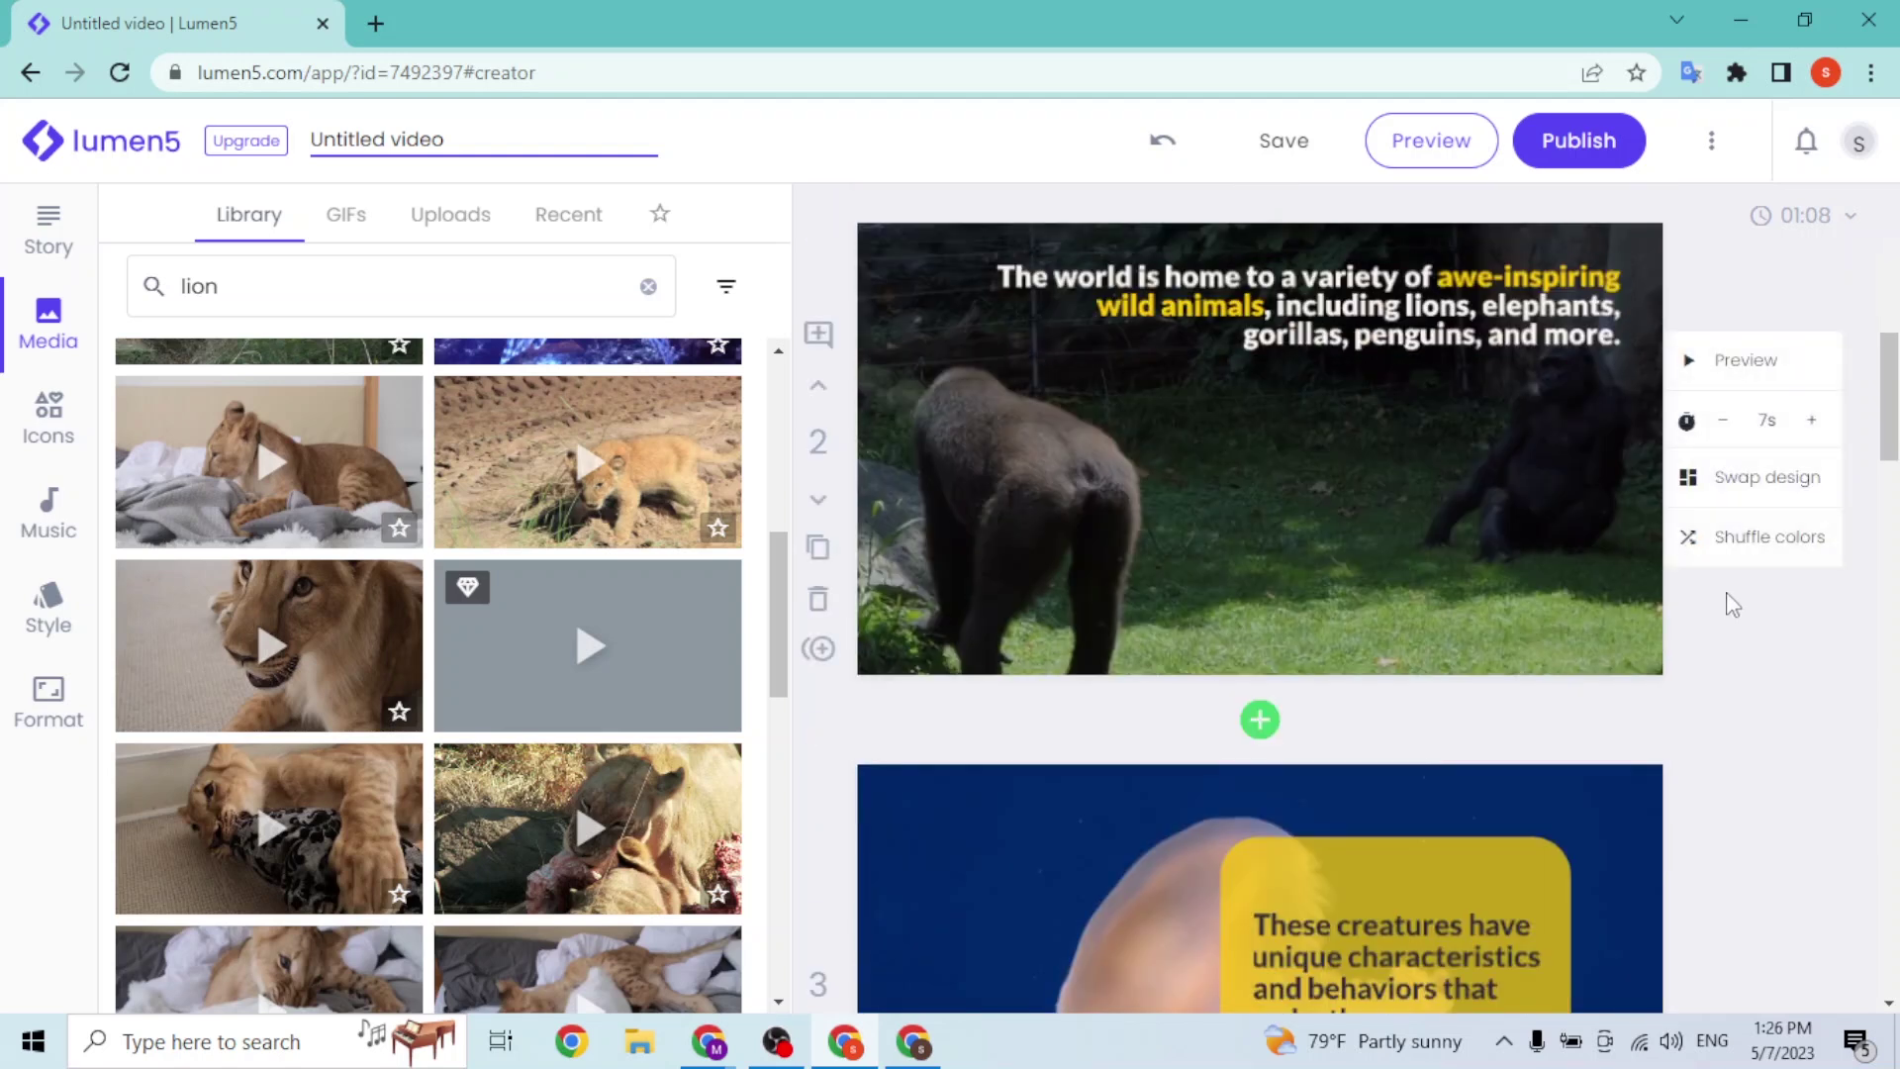
{"action": "left_click", "coordinate": [1709, 547]}
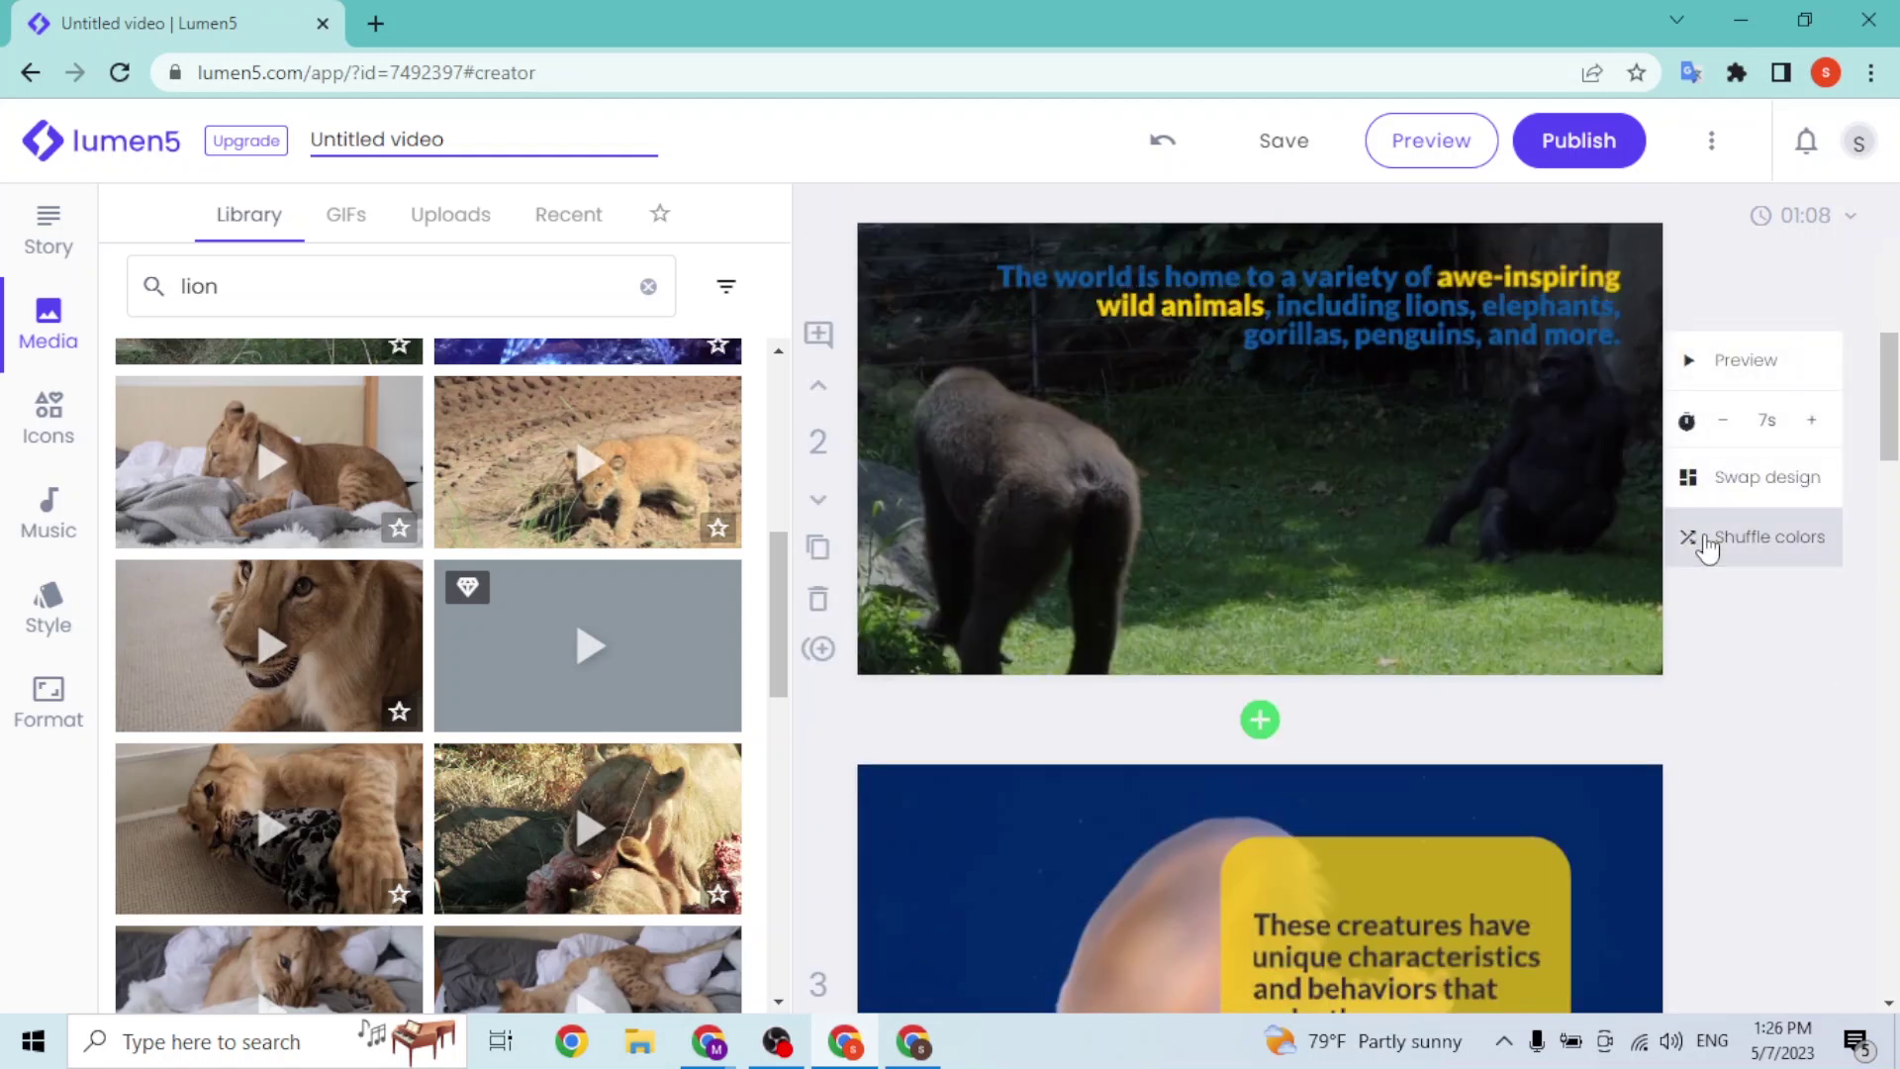
{"action": "left_click", "coordinate": [1707, 544]}
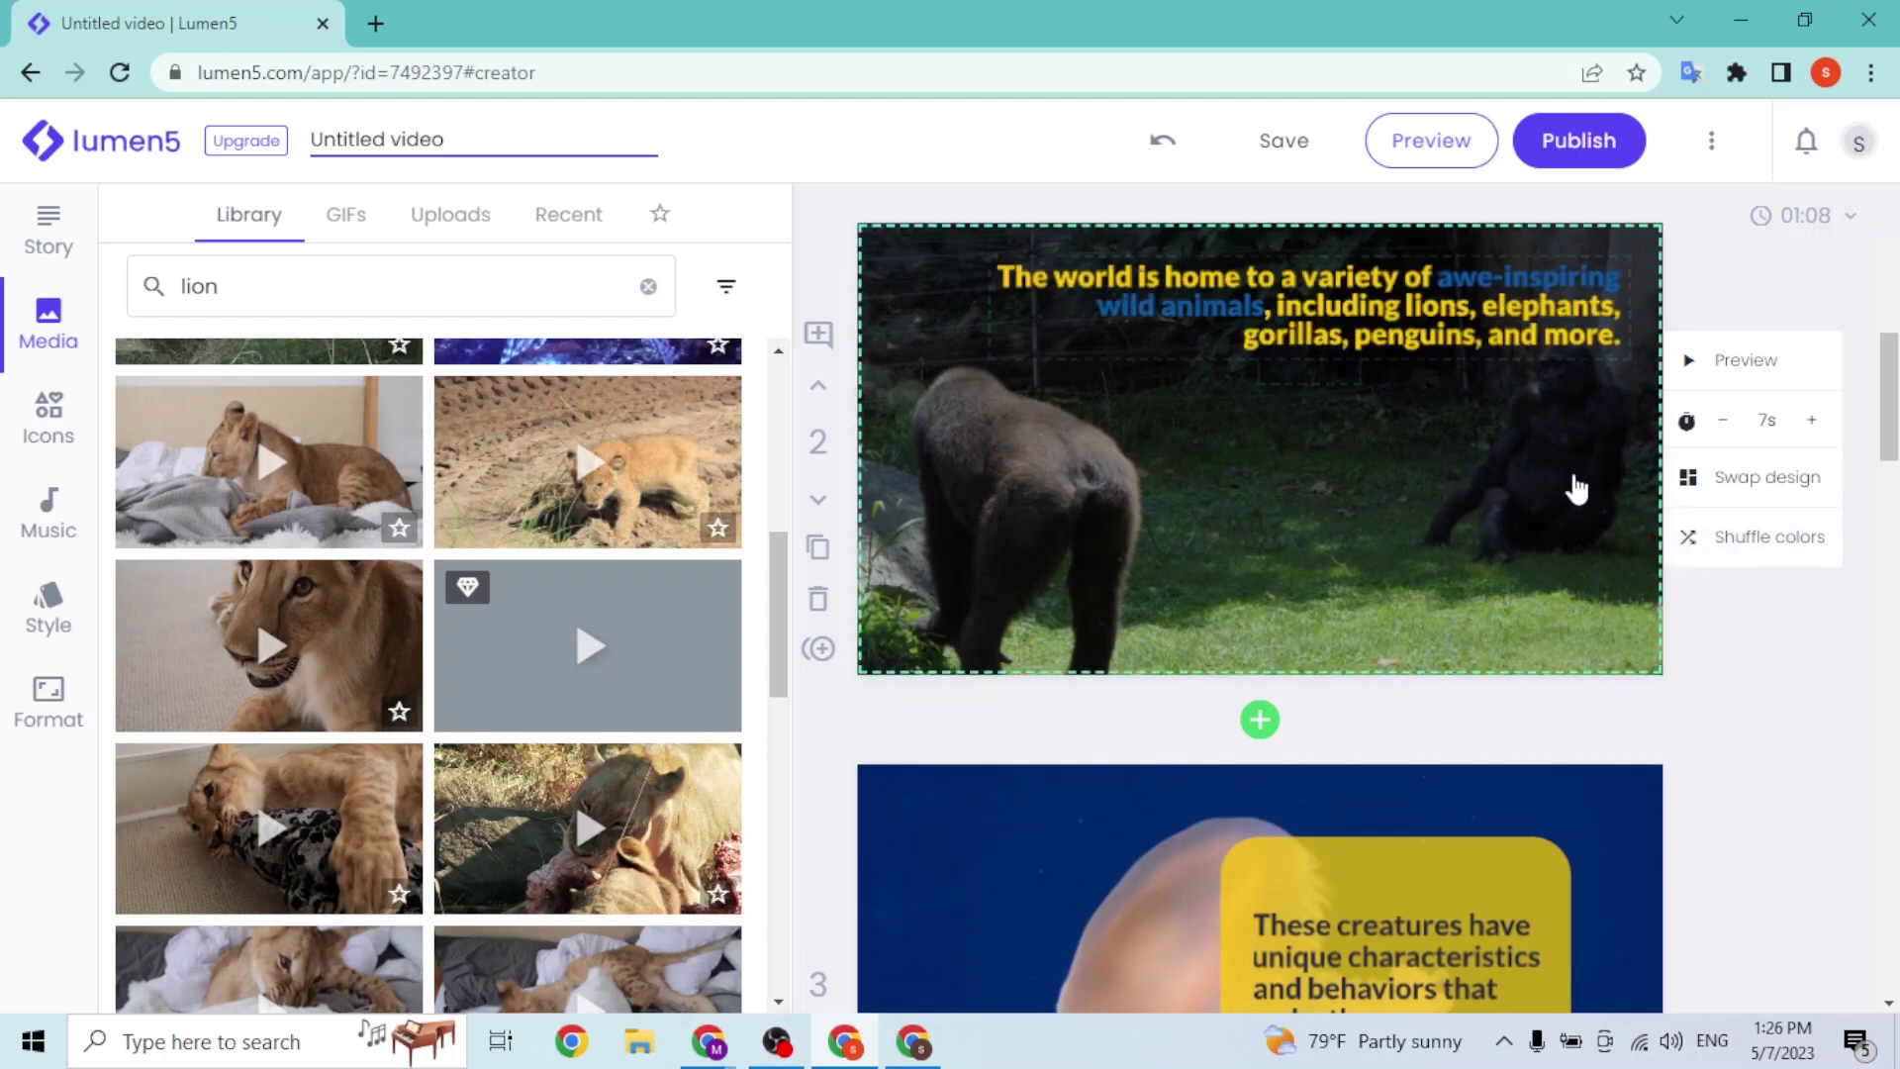
{"action": "left_click", "coordinate": [1742, 561]}
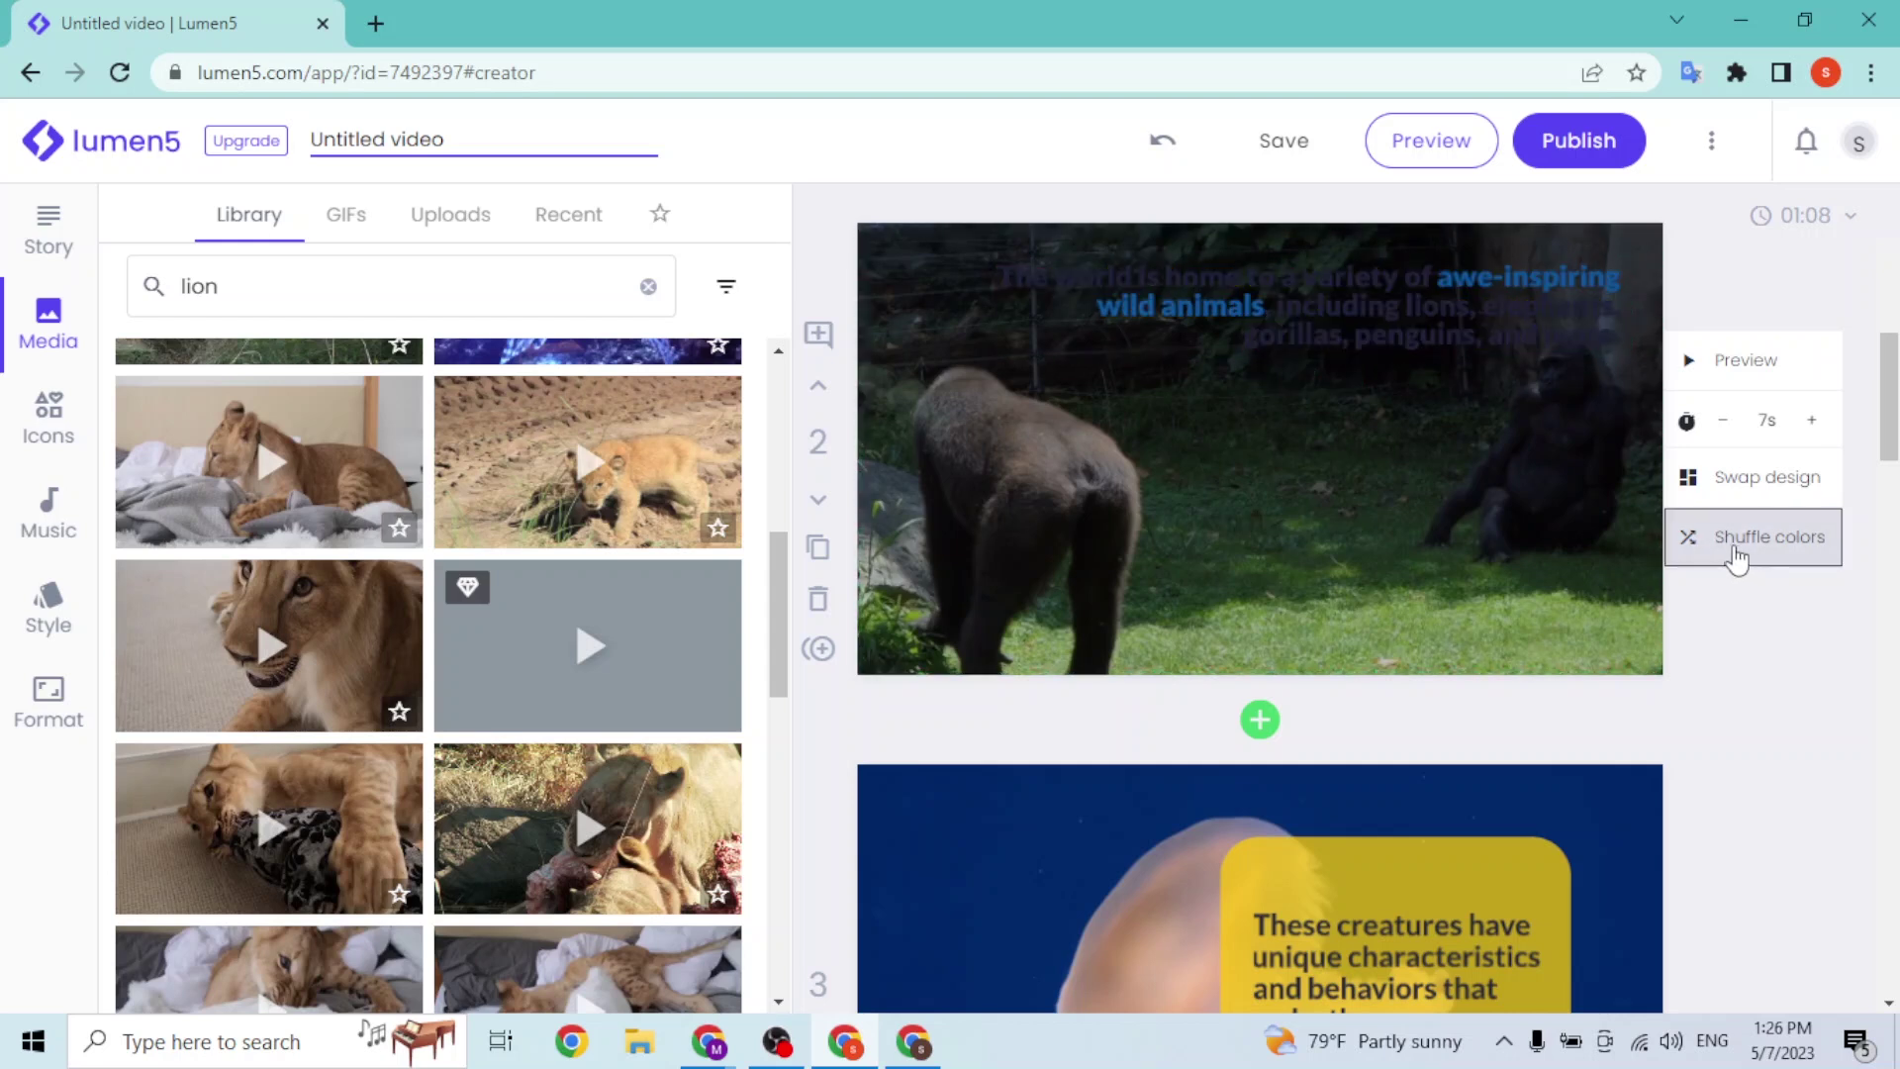
{"action": "left_click", "coordinate": [1737, 559]}
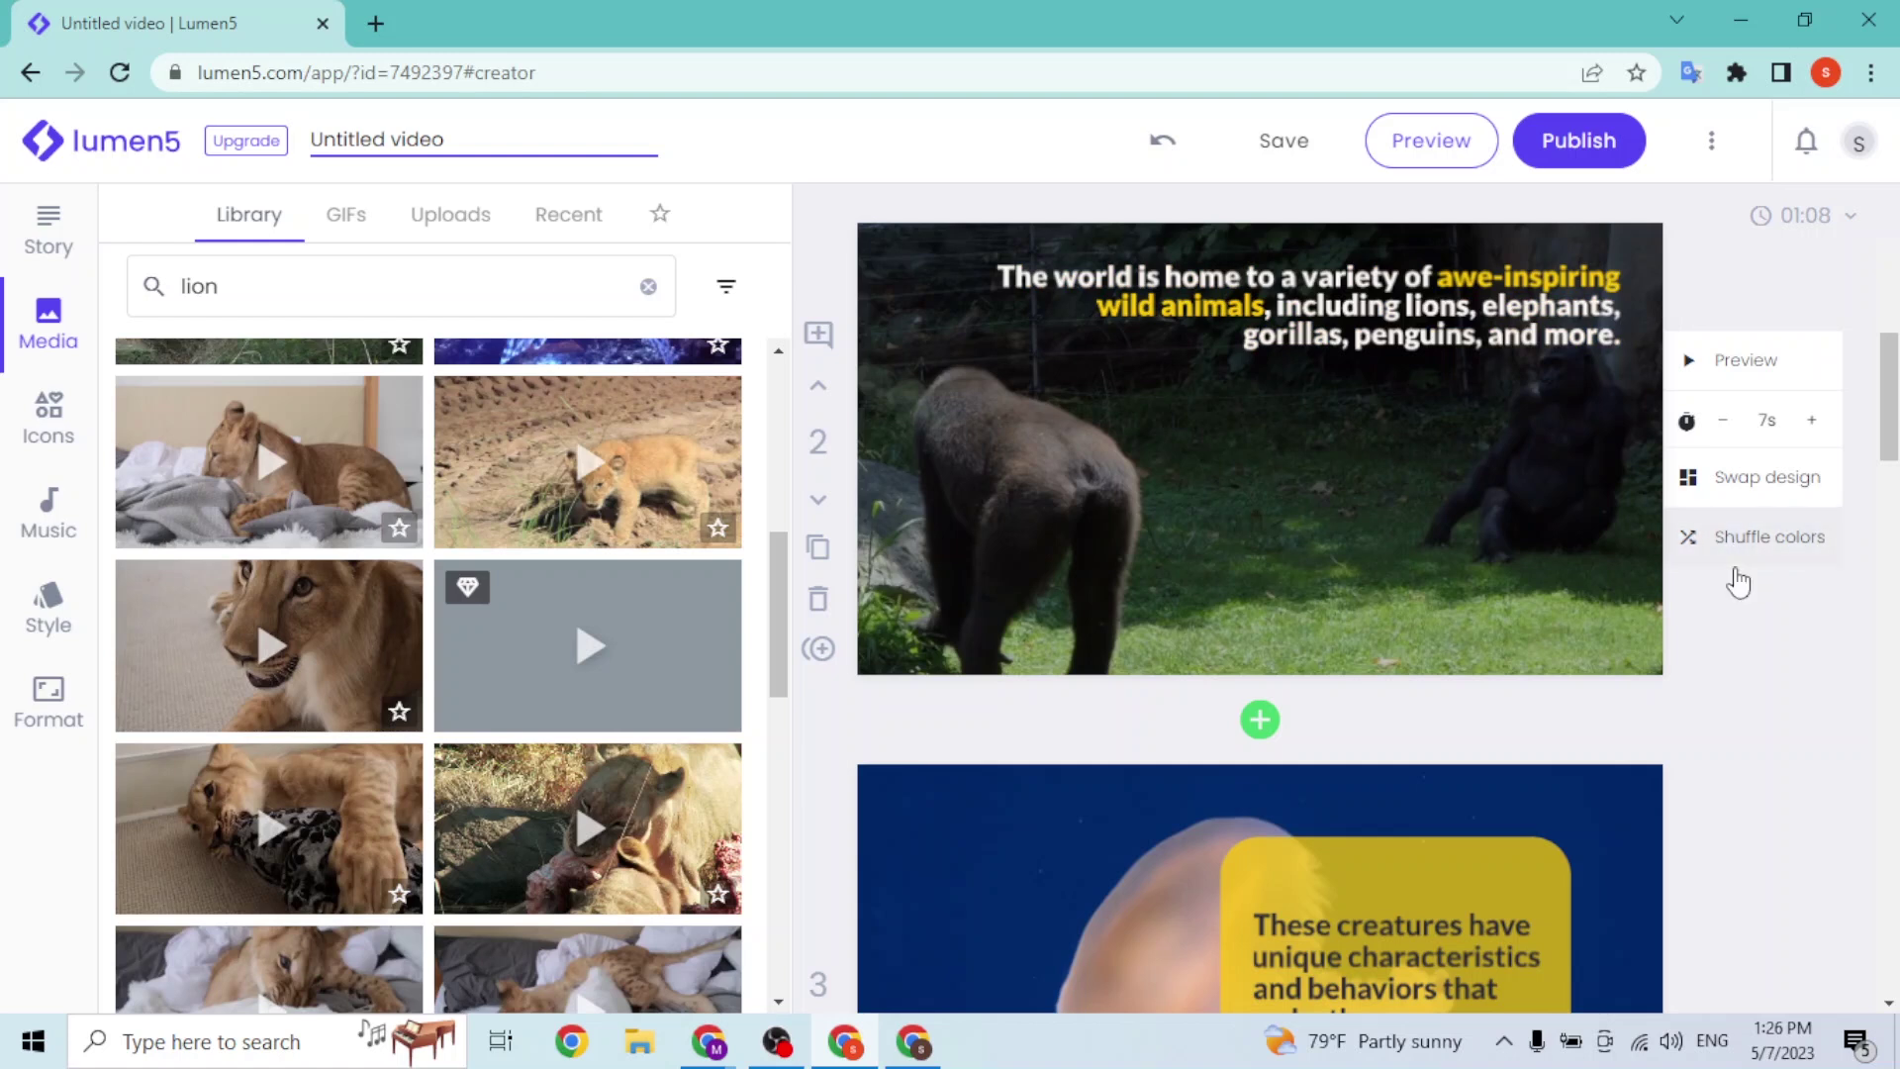
Add a classic scene after the lion cub scene, using the full-frame Media design without text
{"action": "scroll", "coordinate": [1137, 508], "scroll_direction": "up", "scroll_amount": 5}
{"action": "left_click", "coordinate": [1259, 734]}
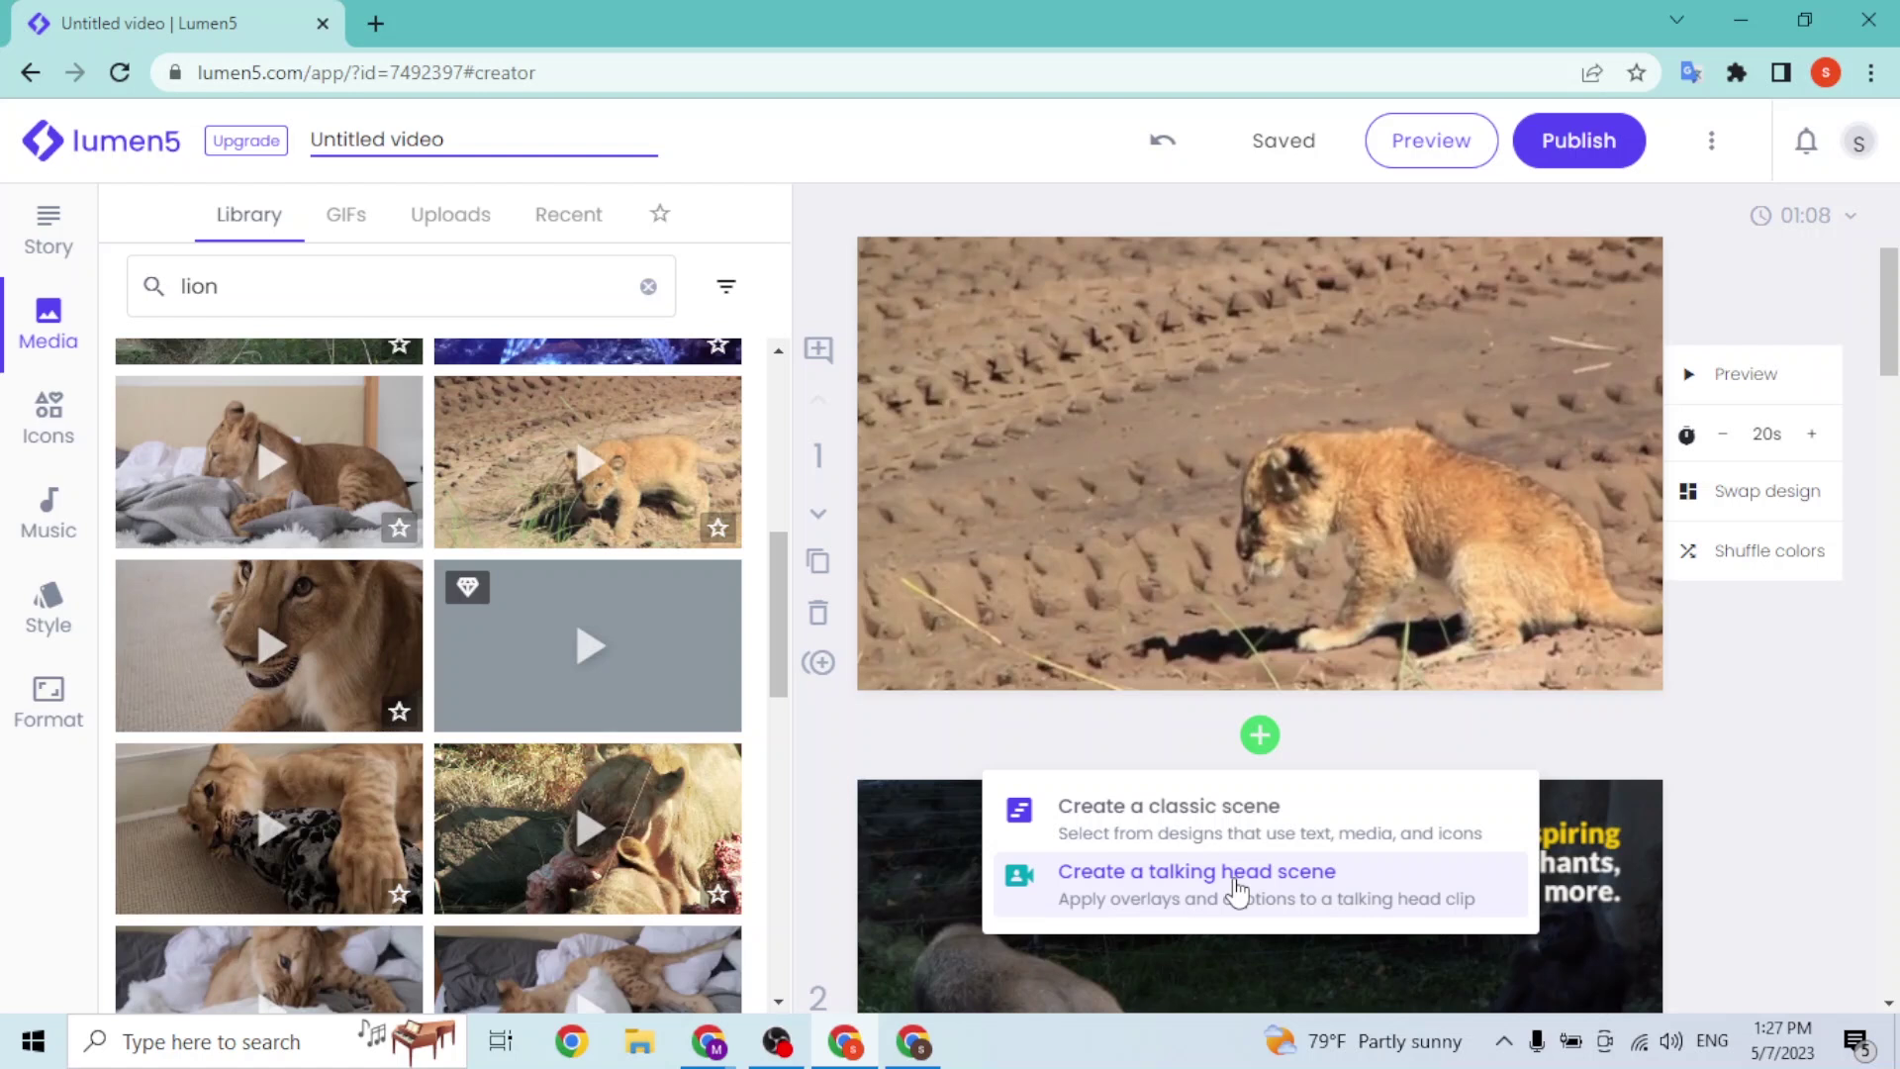
{"action": "left_click", "coordinate": [1151, 839]}
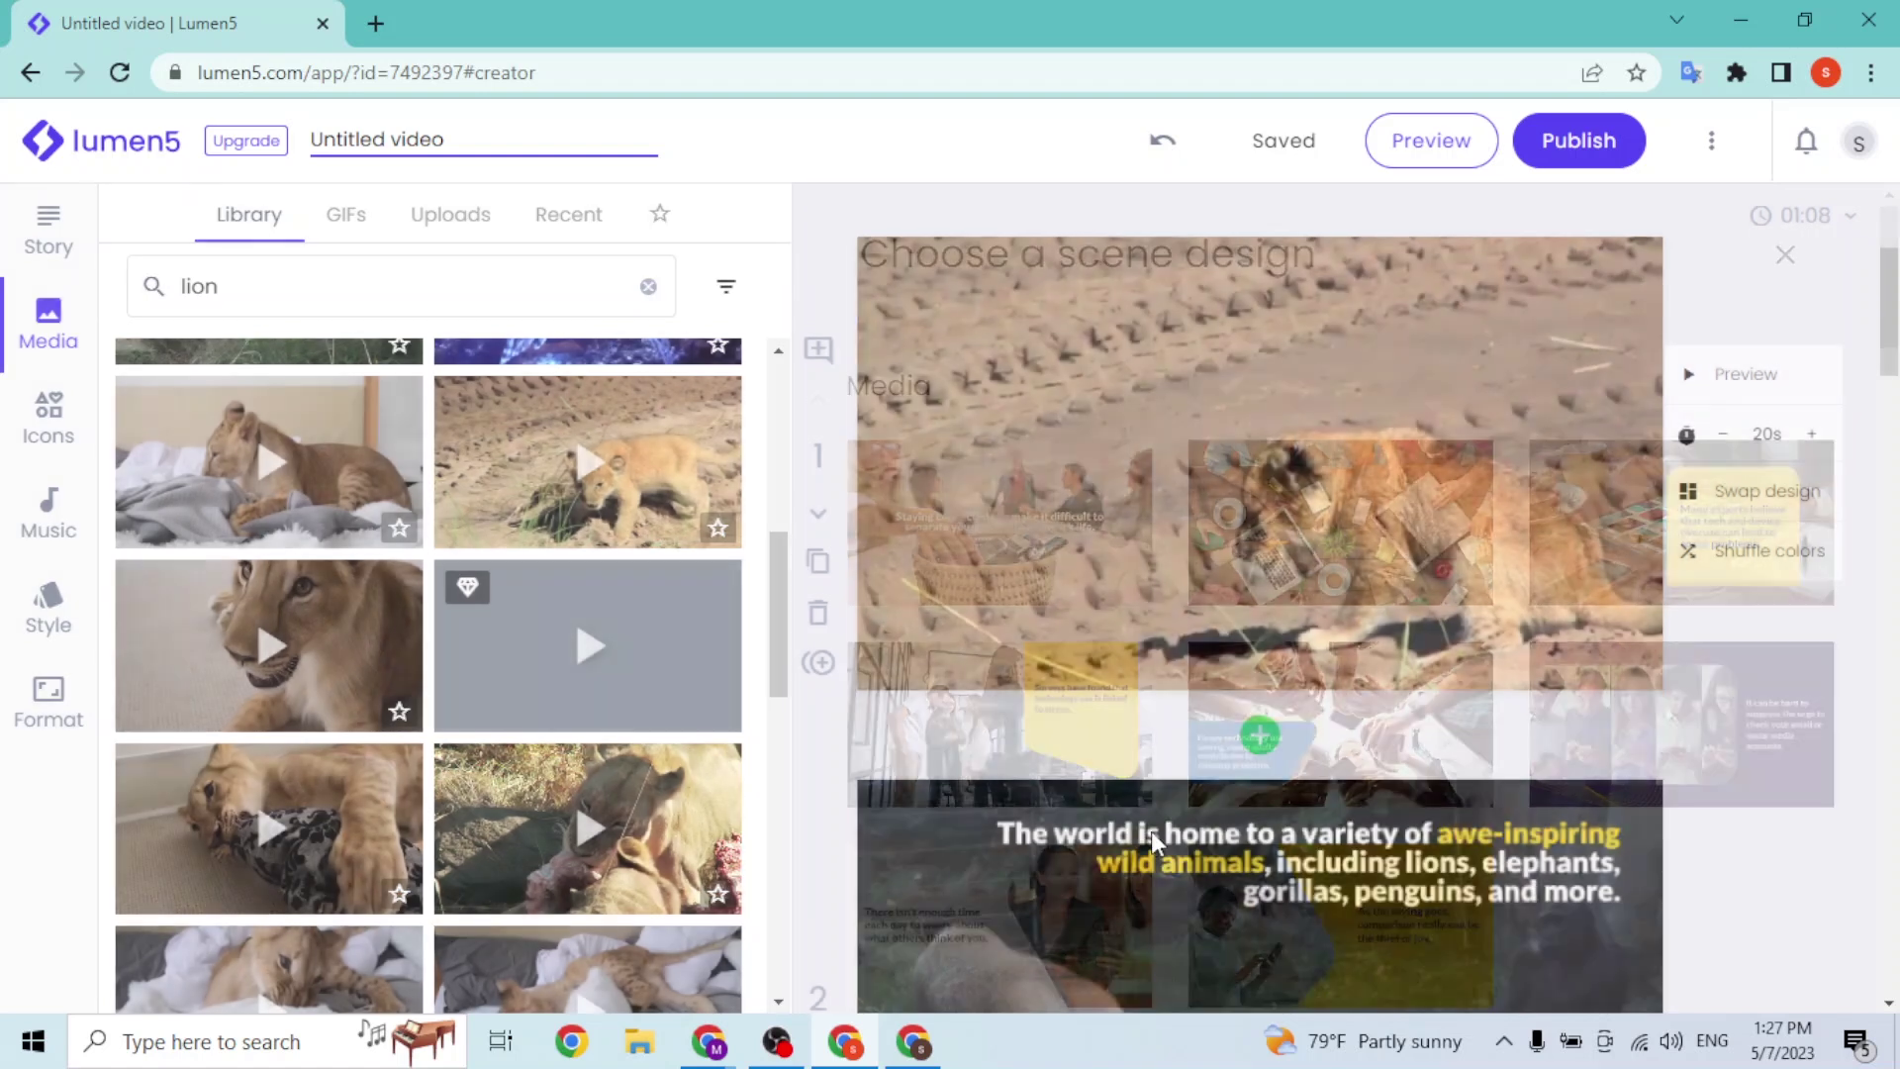
{"action": "scroll", "coordinate": [1154, 543], "scroll_direction": "down", "scroll_amount": 7}
{"action": "scroll", "coordinate": [1326, 554], "scroll_direction": "up", "scroll_amount": 7}
{"action": "left_click", "coordinate": [1314, 522]}
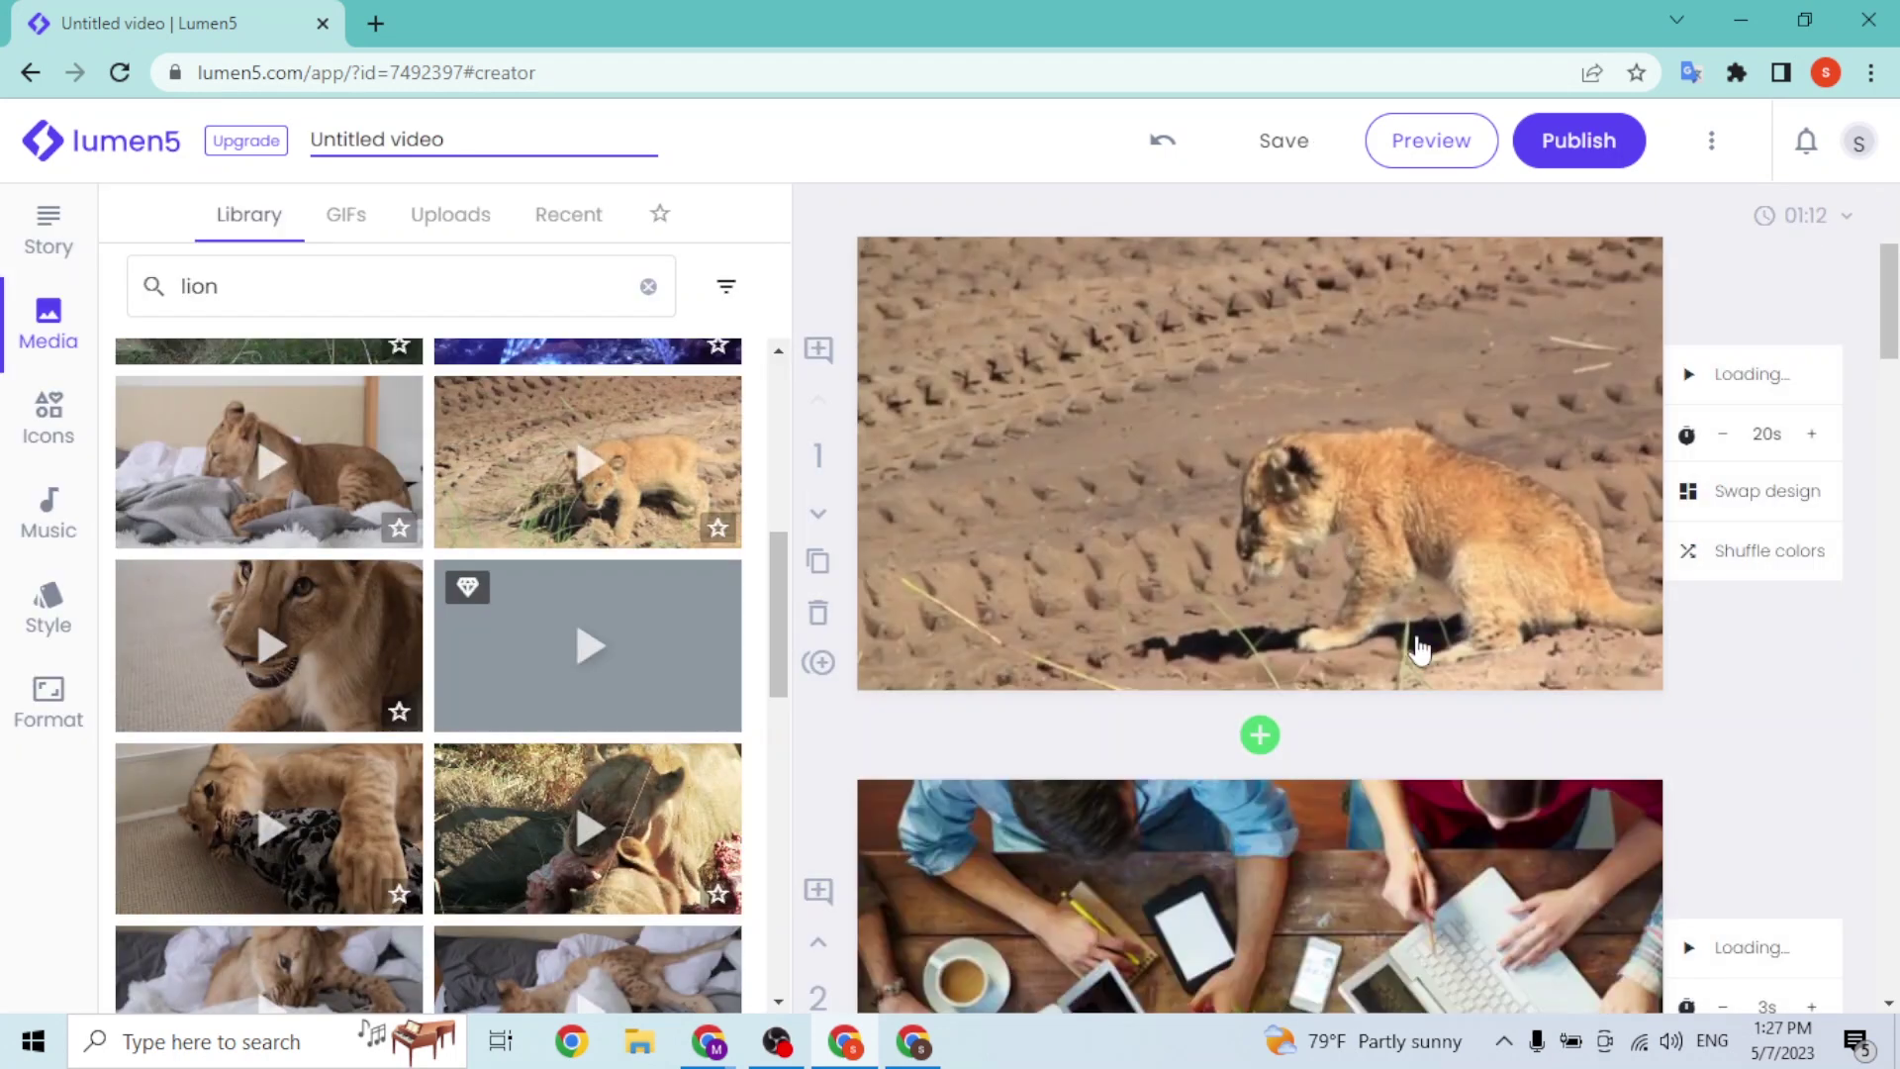
Open the replacement designs for the newly added second scene and browse the Media layouts
{"action": "scroll", "coordinate": [1168, 289], "scroll_direction": "up", "scroll_amount": 2}
{"action": "scroll", "coordinate": [1287, 495], "scroll_direction": "down", "scroll_amount": 5}
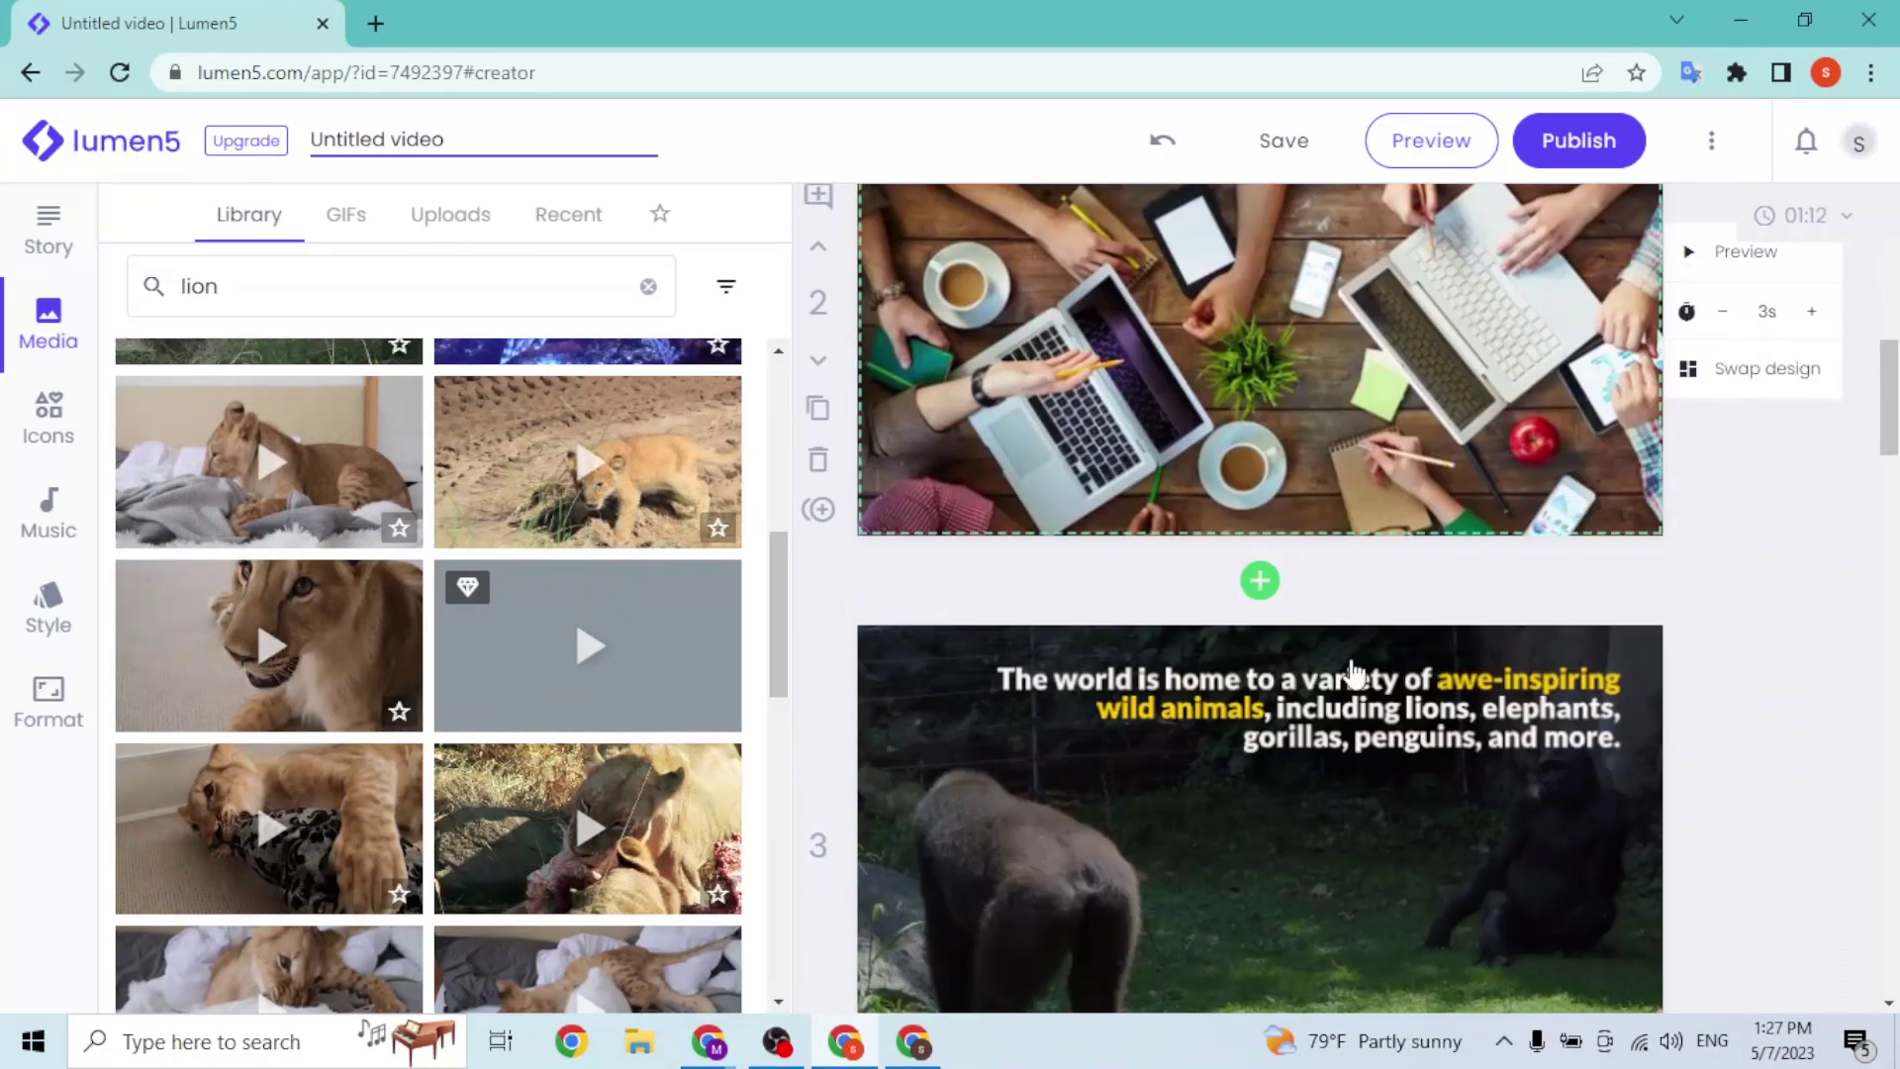
{"action": "scroll", "coordinate": [1307, 554], "scroll_direction": "up", "scroll_amount": 5}
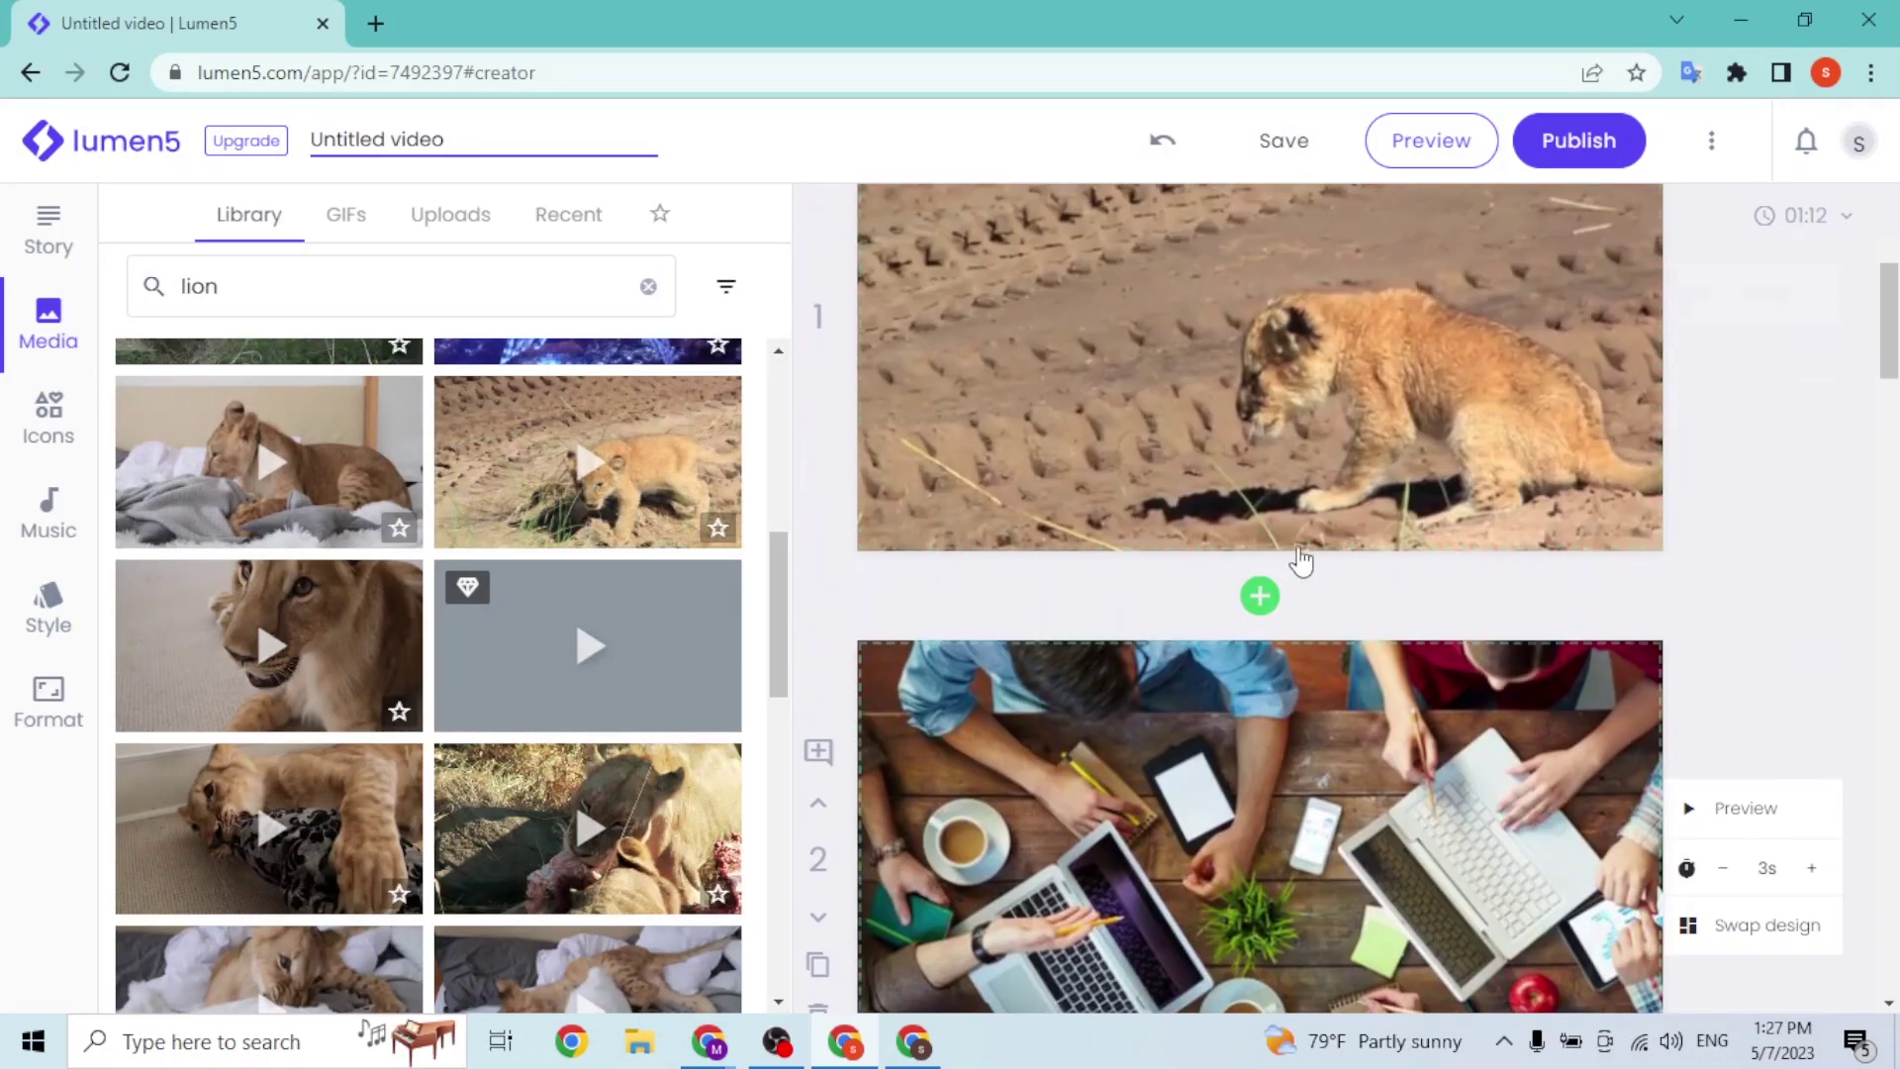
{"action": "scroll", "coordinate": [1331, 611], "scroll_direction": "down", "scroll_amount": 5}
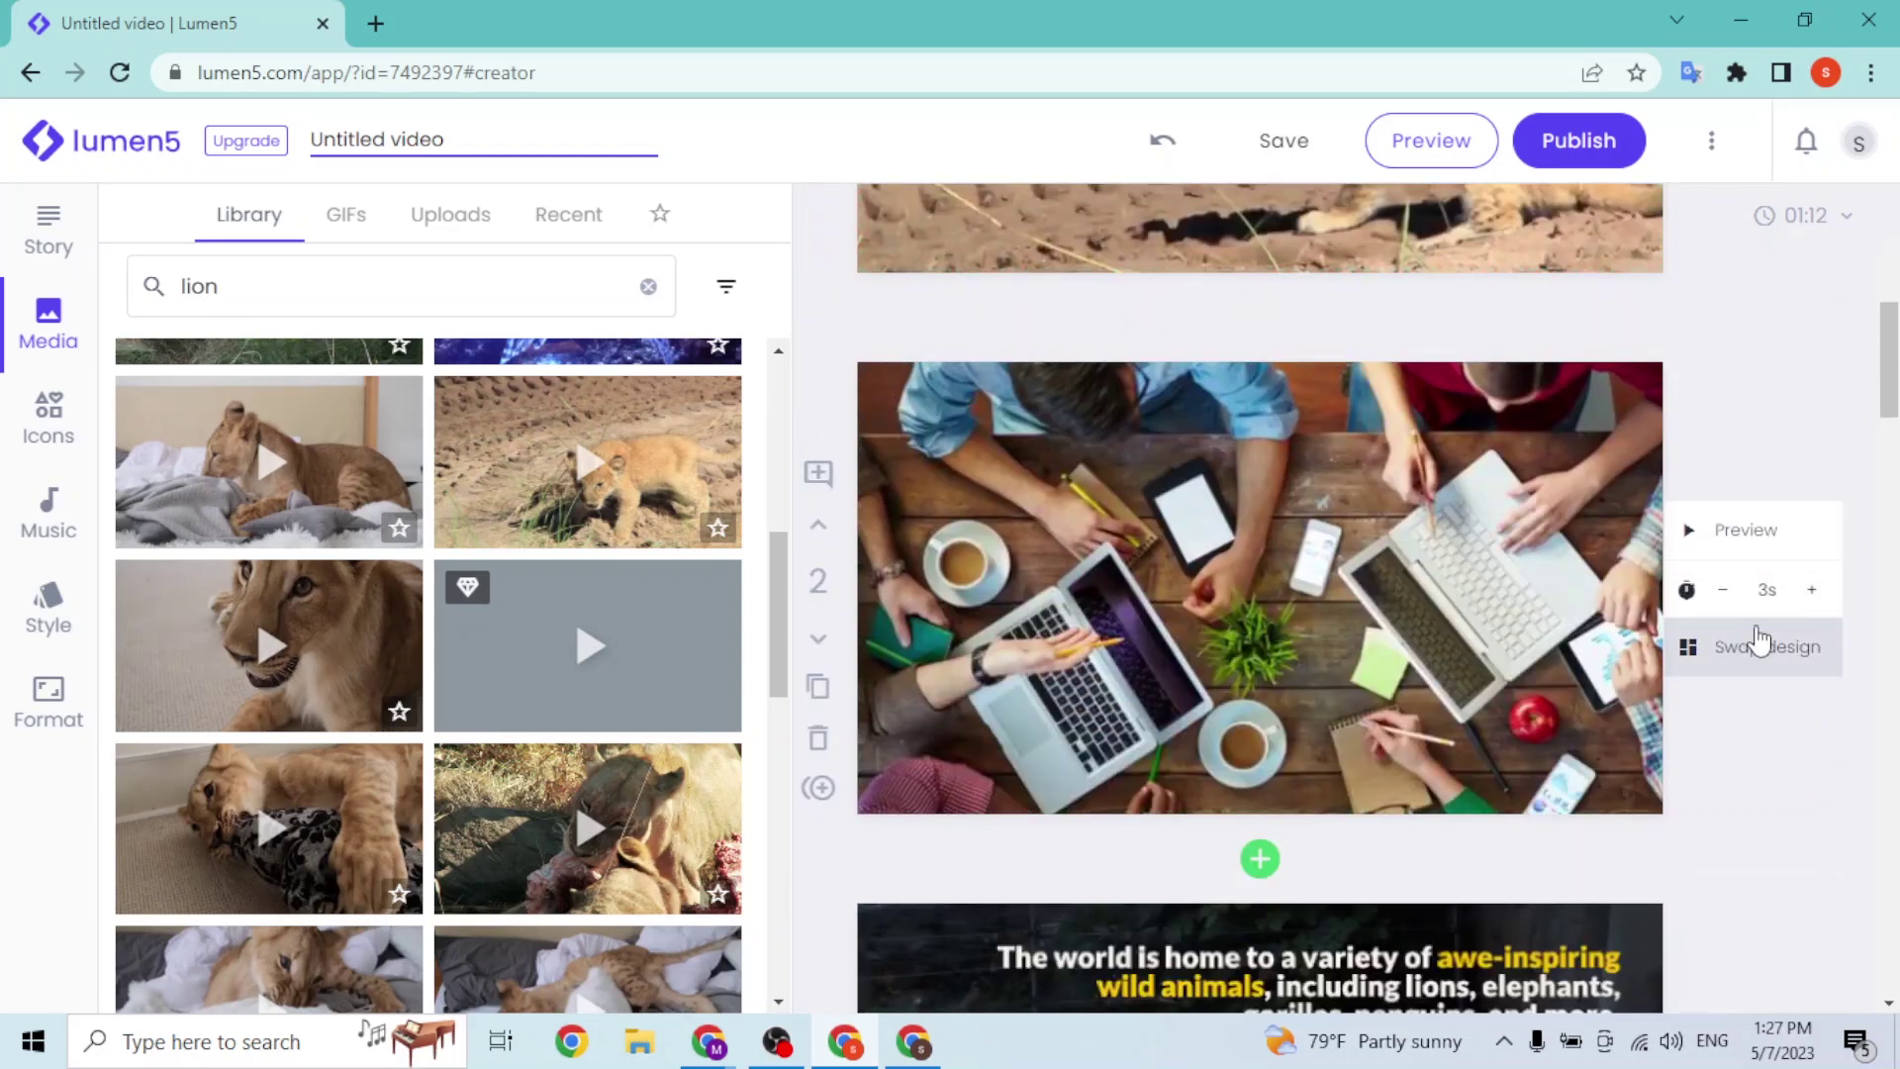
{"action": "left_click", "coordinate": [1758, 638]}
{"action": "scroll", "coordinate": [891, 515], "scroll_direction": "down", "scroll_amount": 5}
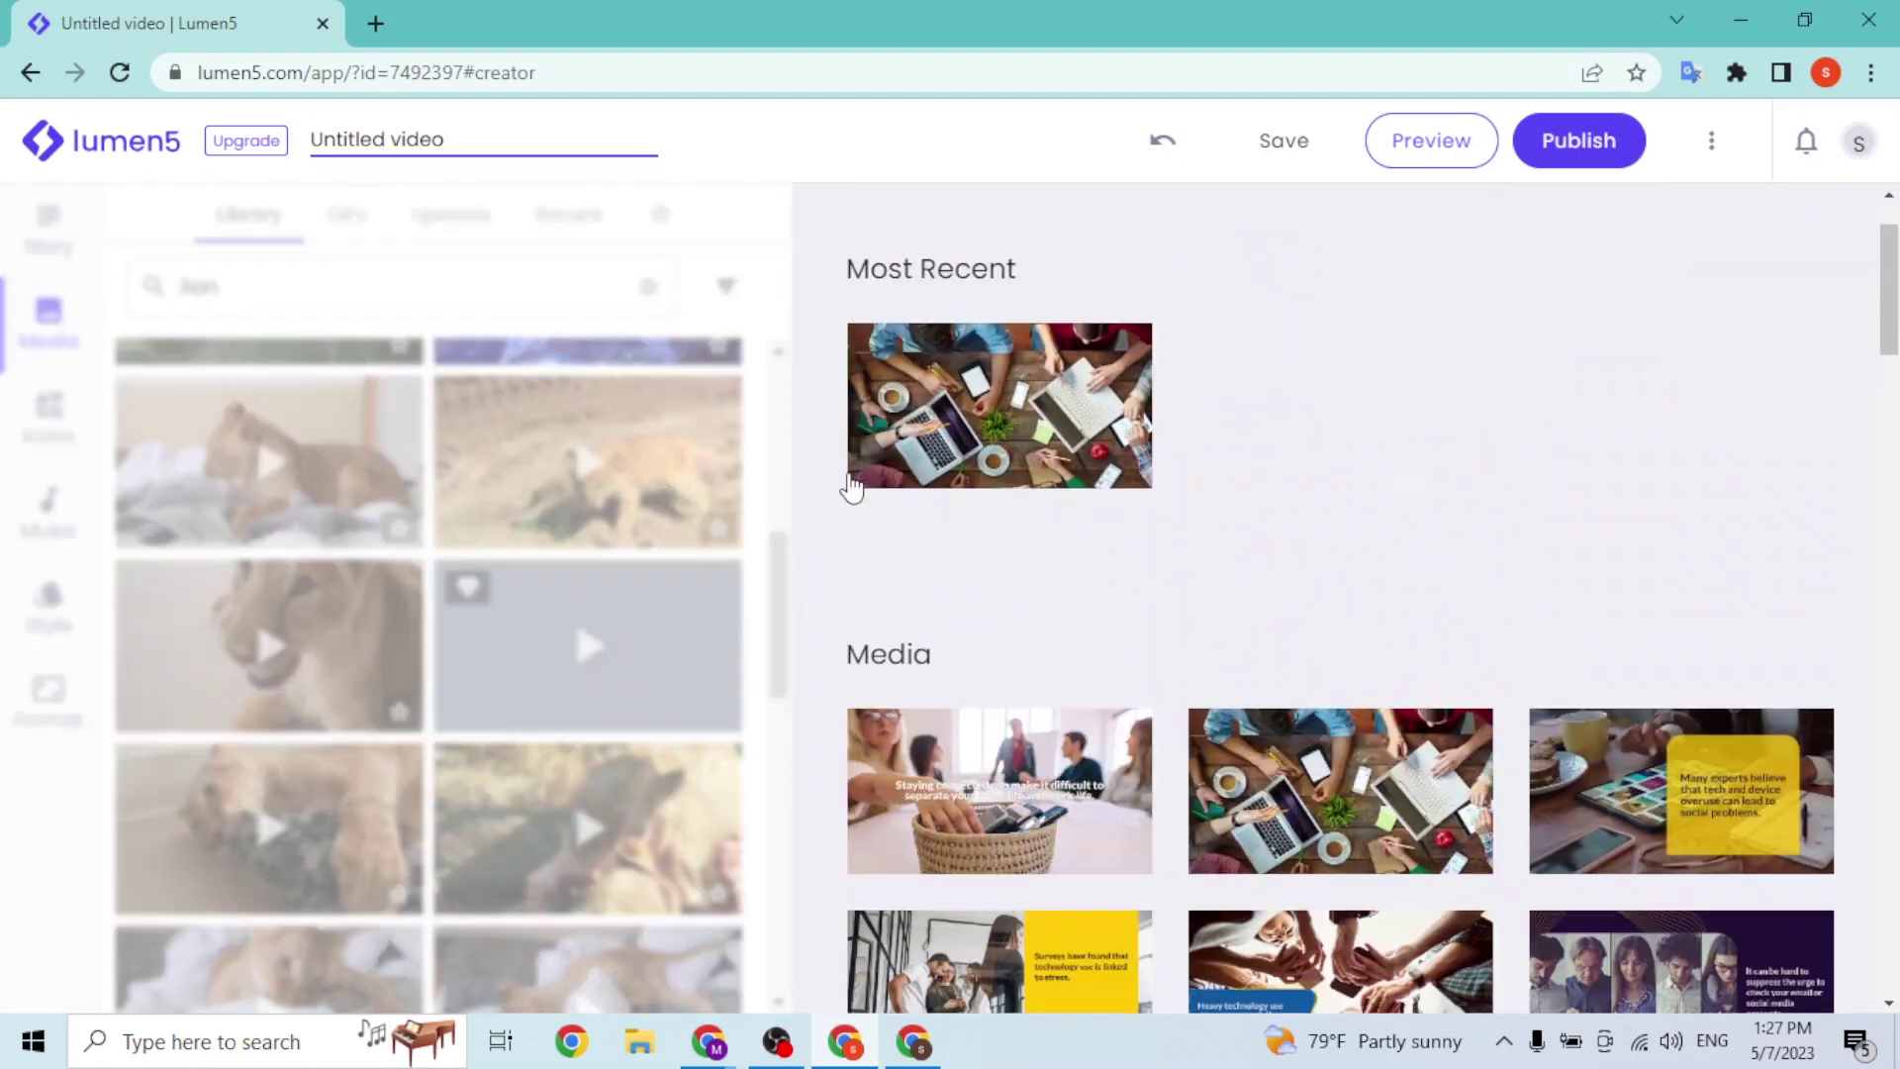